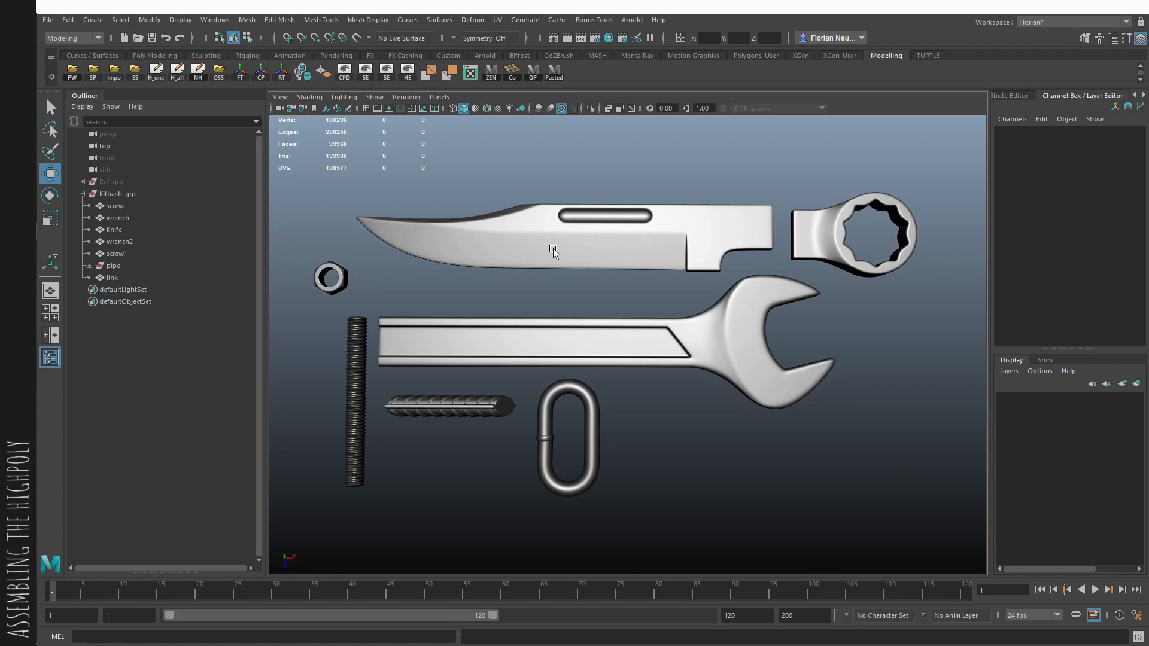
- Duplicate the open-end wrench, unparent the copy from Kitbash_grp, and place it in the empty space below the kit parts
click(675, 350)
alt+right_drag(674, 350, 288, 260)
key(ctrl+d)
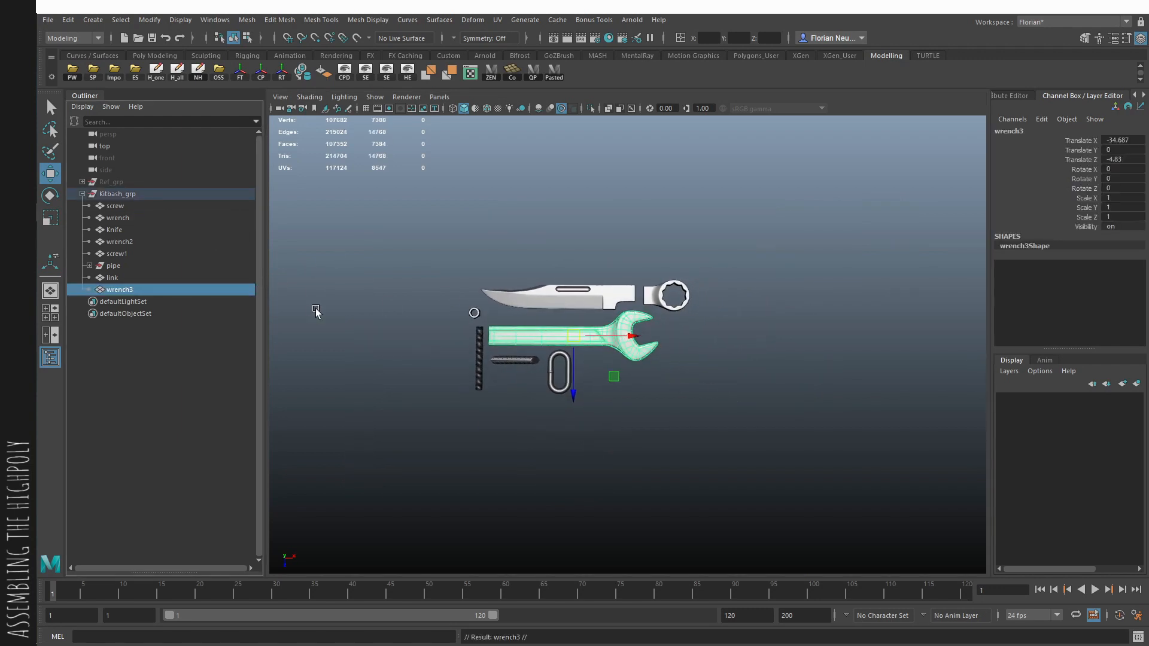
key(shift+p)
drag(628, 369, 769, 513)
scroll(766, 478, up, 2)
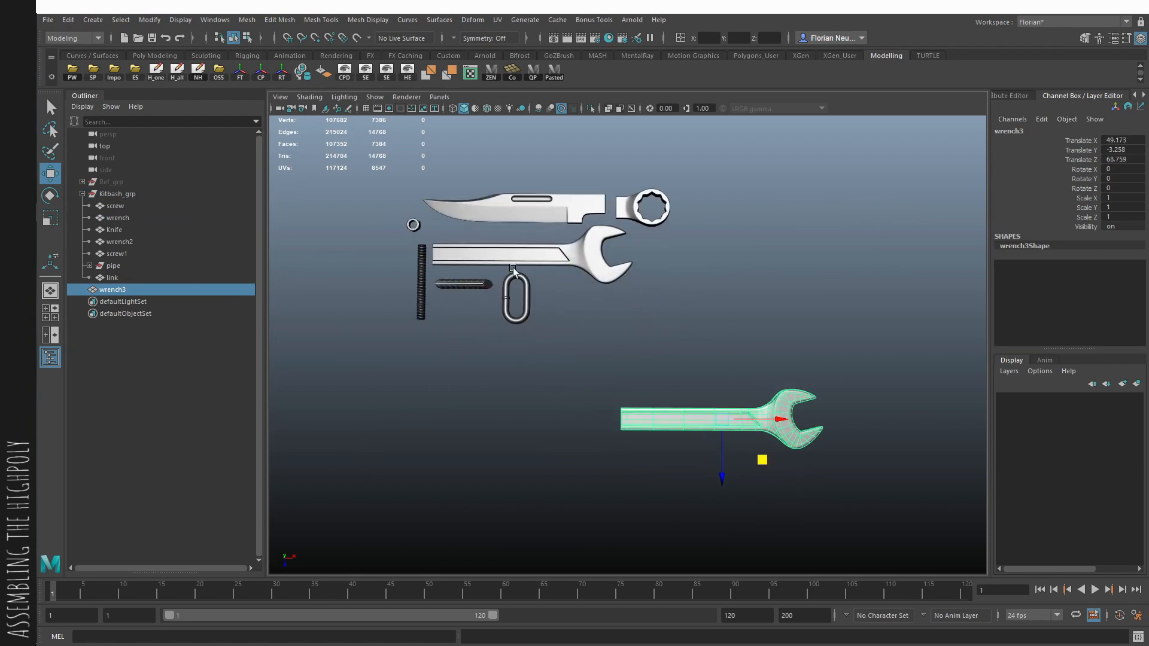
- Duplicate the Knife, unparent the copy from Kitbash_grp, and move it against the handle end of the copied wrench
click(114, 230)
key(ctrl+d)
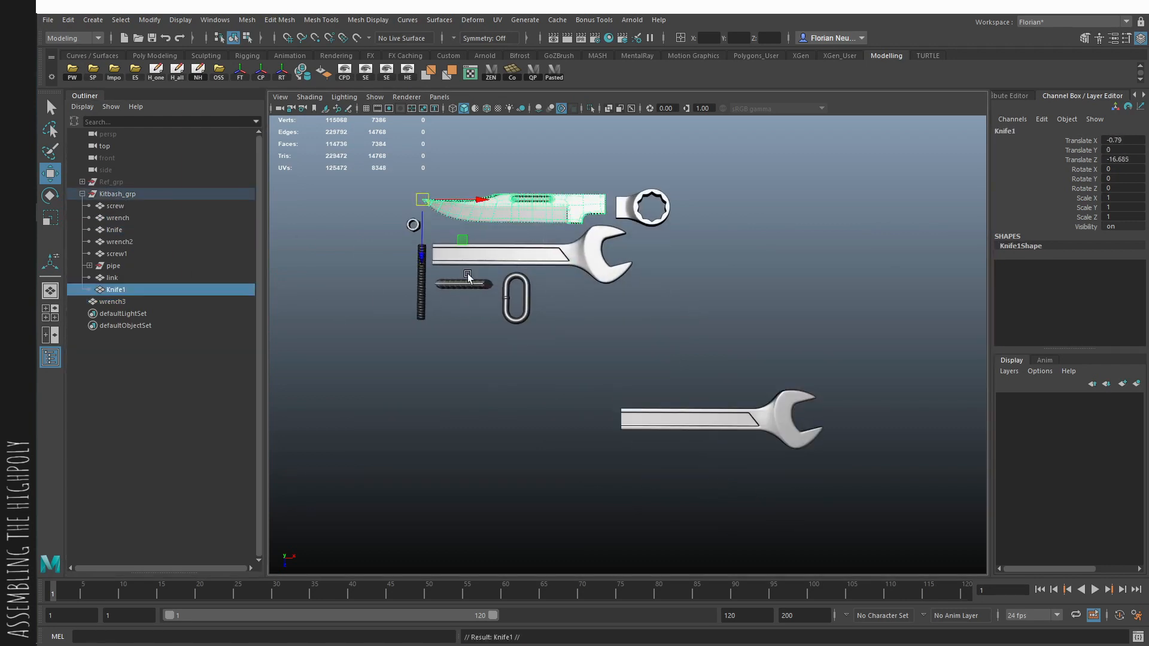
drag(457, 241, 495, 450)
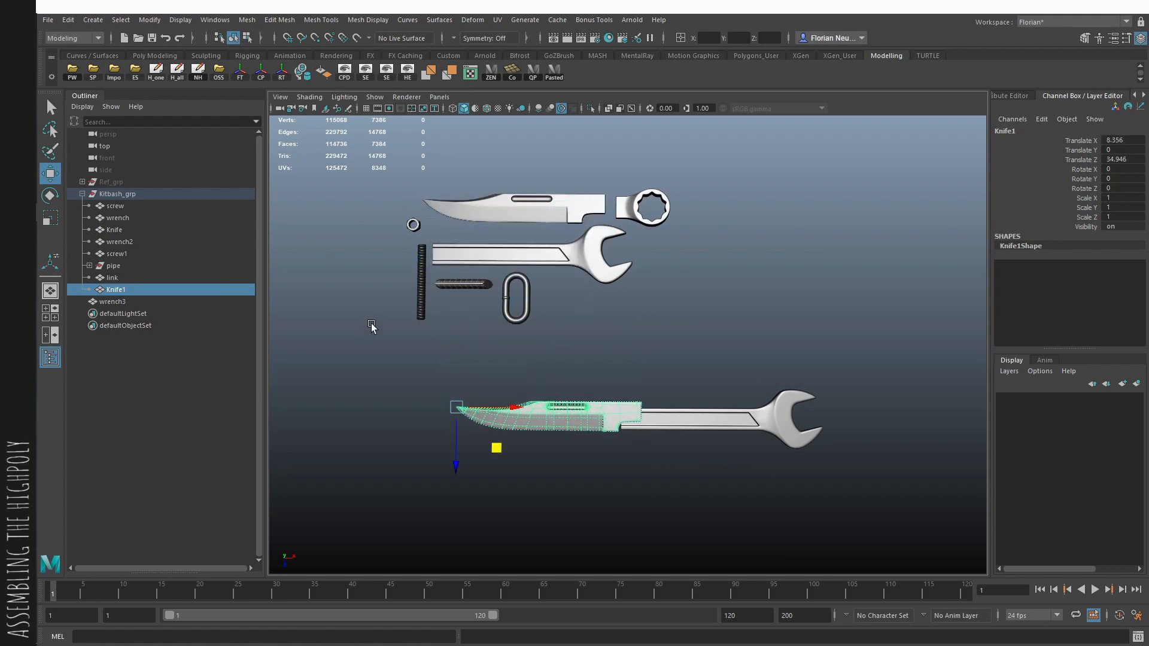
key(shift+p)
scroll(674, 348, up, 5)
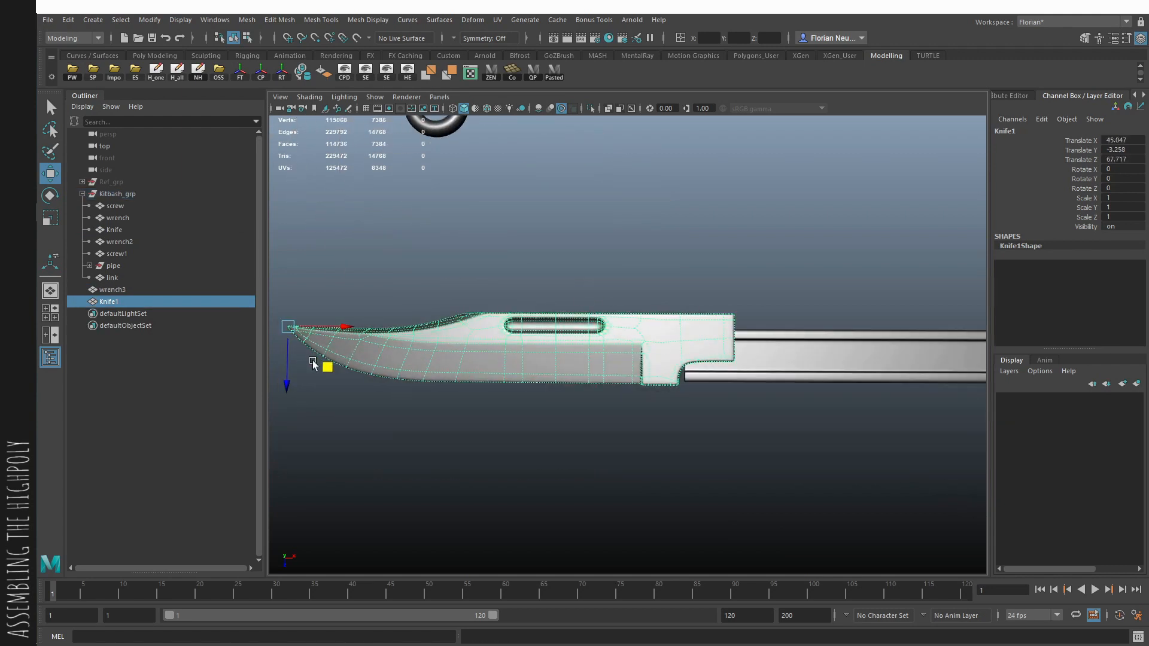
drag(312, 364, 301, 381)
- Lower the copied knife to a Translate Y of about -4.505 to align it with the wrench handle's thickness
key(space)
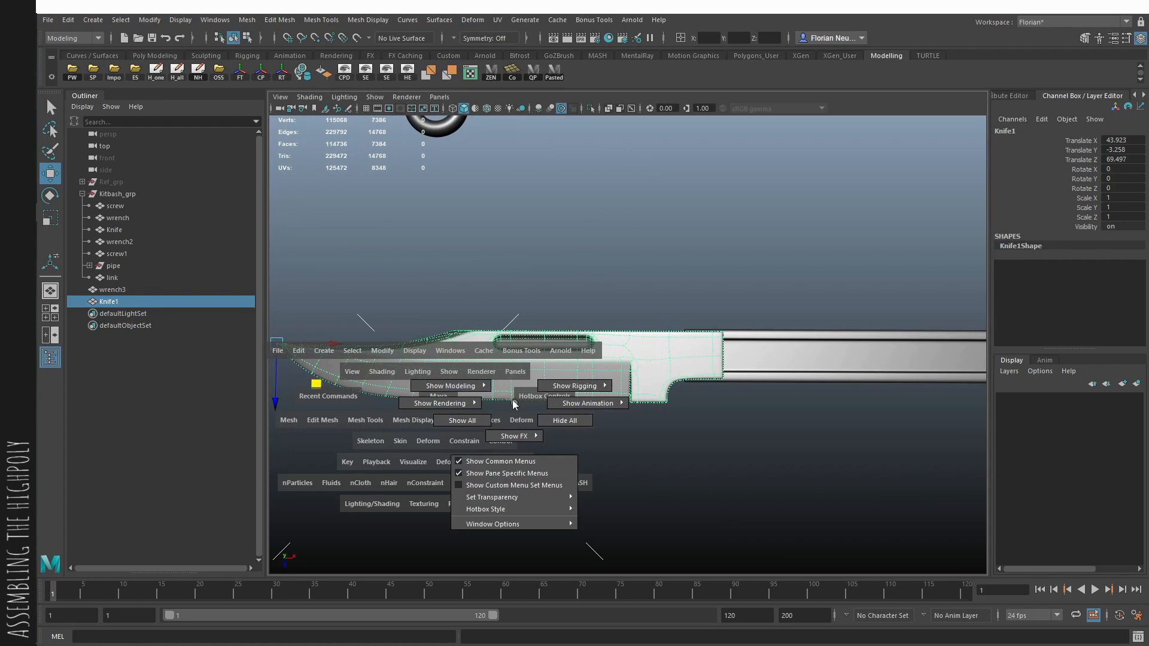
alt+drag(472, 400, 518, 317)
drag(385, 280, 487, 293)
key(space)
alt+middle_drag(508, 390, 565, 347)
key(space)
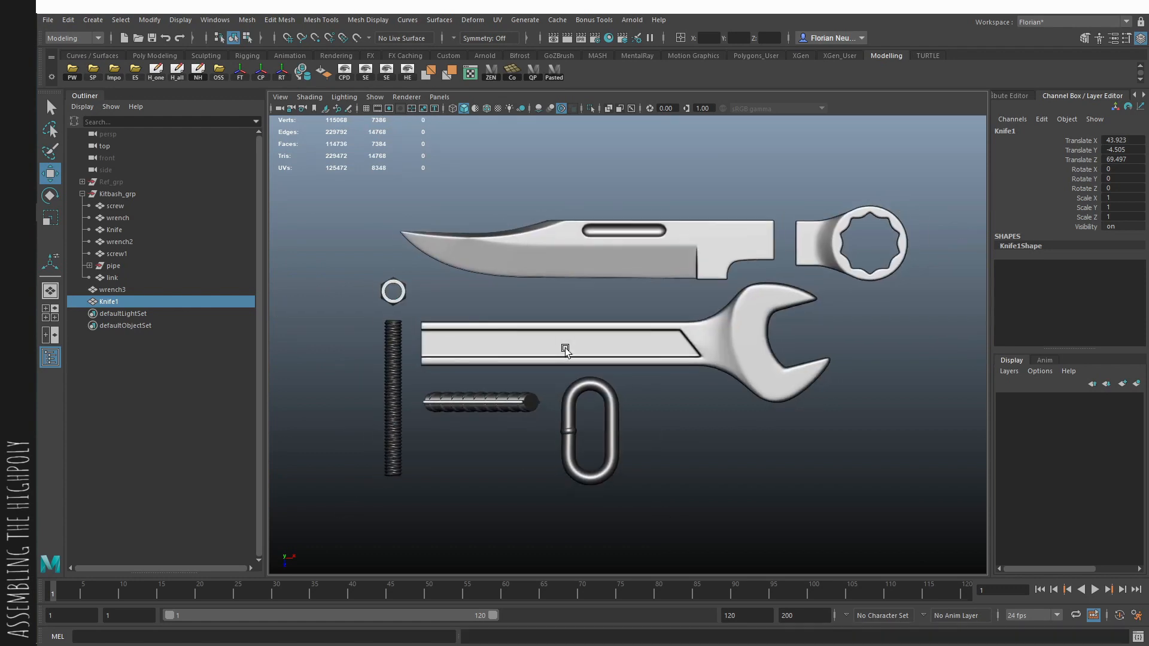
key(f)
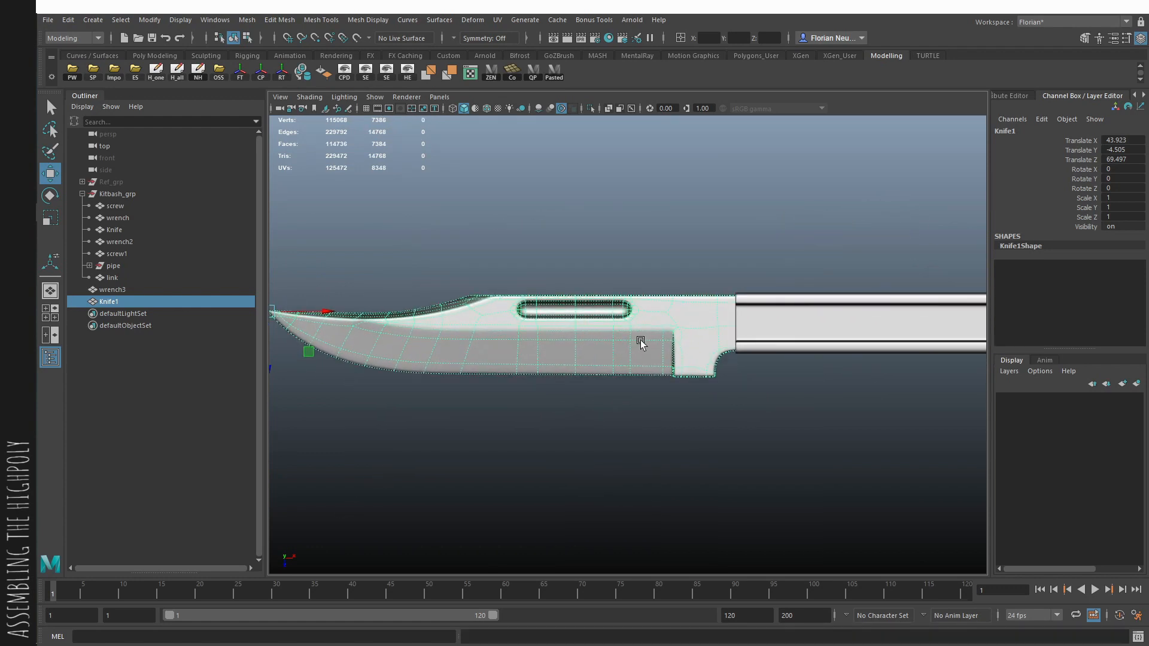
alt+right_drag(710, 240, 554, 234)
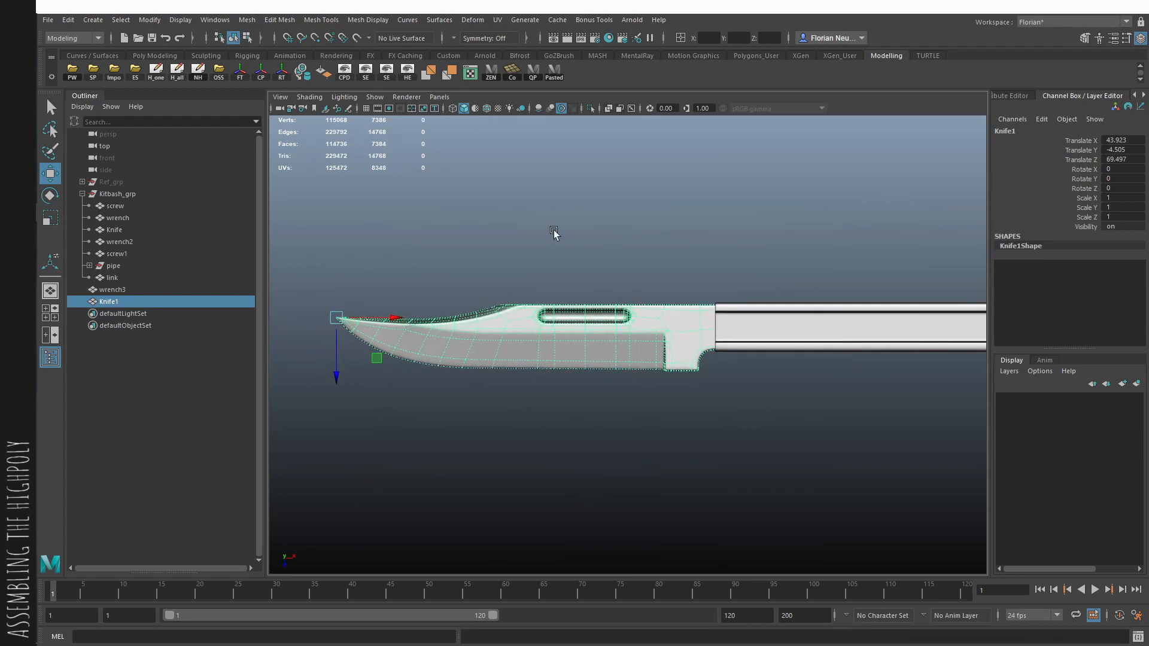
click(630, 230)
key(f)
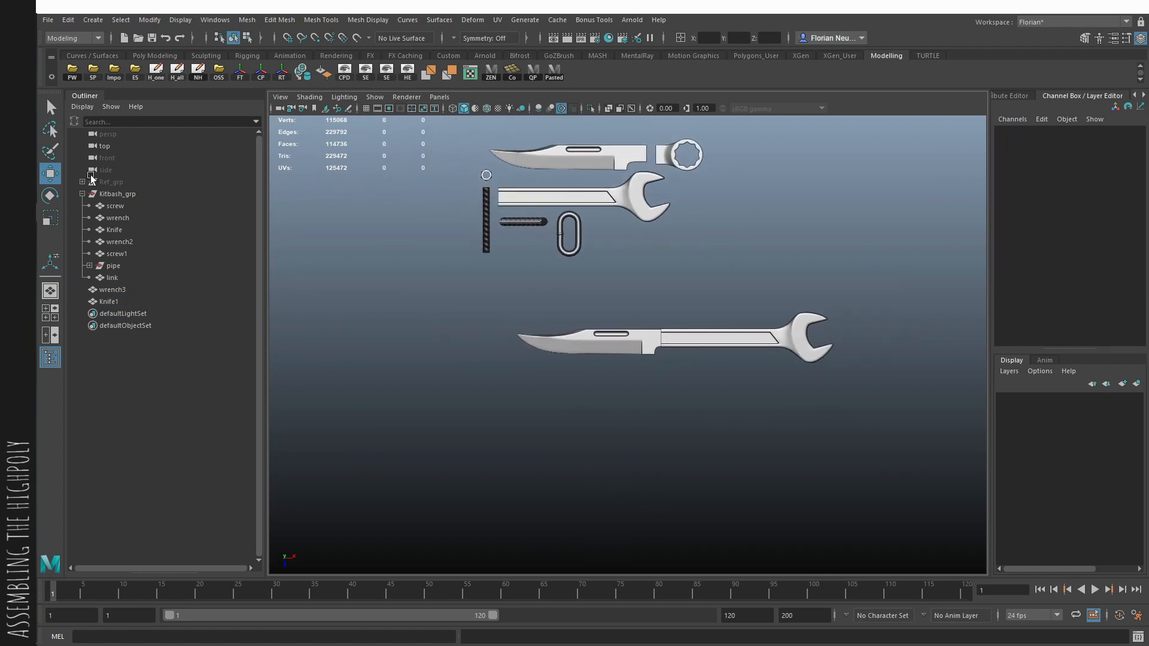
alt+right_drag(91, 176, 214, 241)
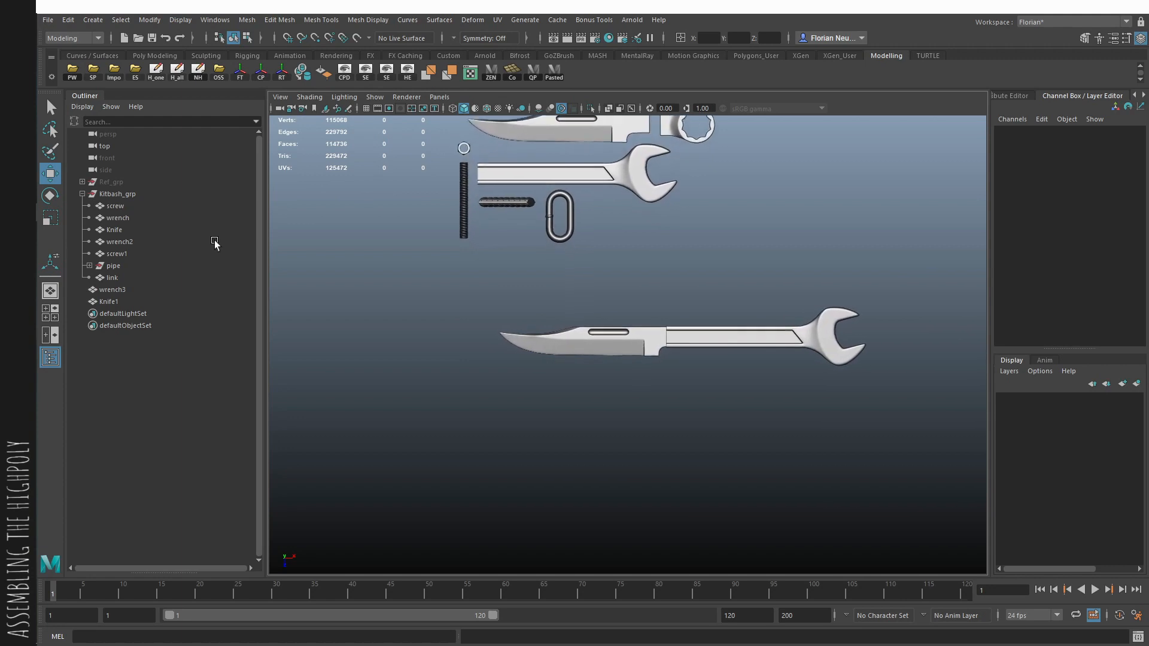
scroll(419, 311, up, 2)
scroll(664, 363, up, 2)
- Slide the copied knife onto the wrench handle, to about Translate X 45.571 and Translate Z 68.905
click(676, 358)
scroll(686, 359, up, 2)
key(alt+x)
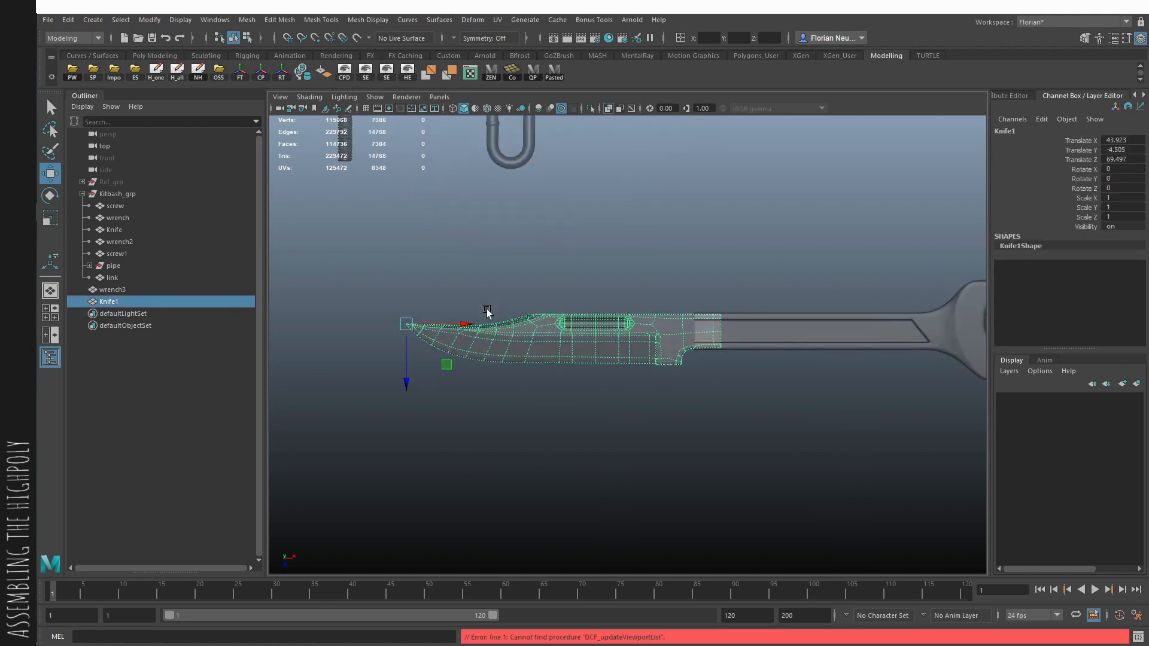
click(485, 317)
click(607, 340)
key(alt+x)
drag(451, 323, 457, 323)
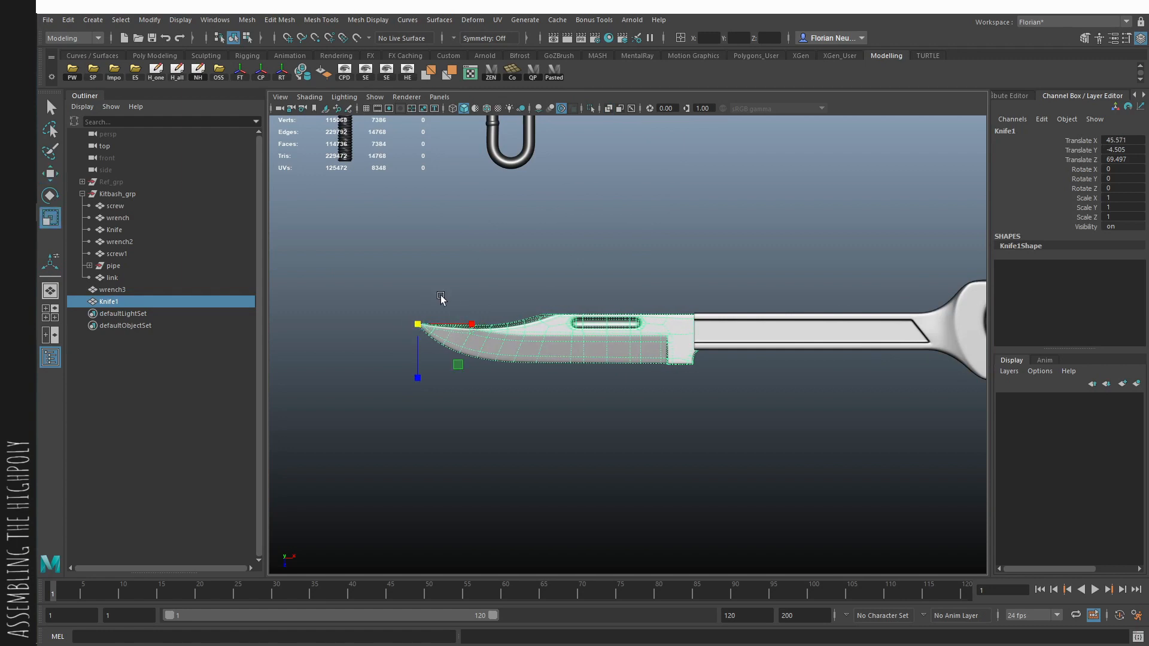
scroll(628, 358, up, 2)
key(w)
drag(353, 357, 353, 347)
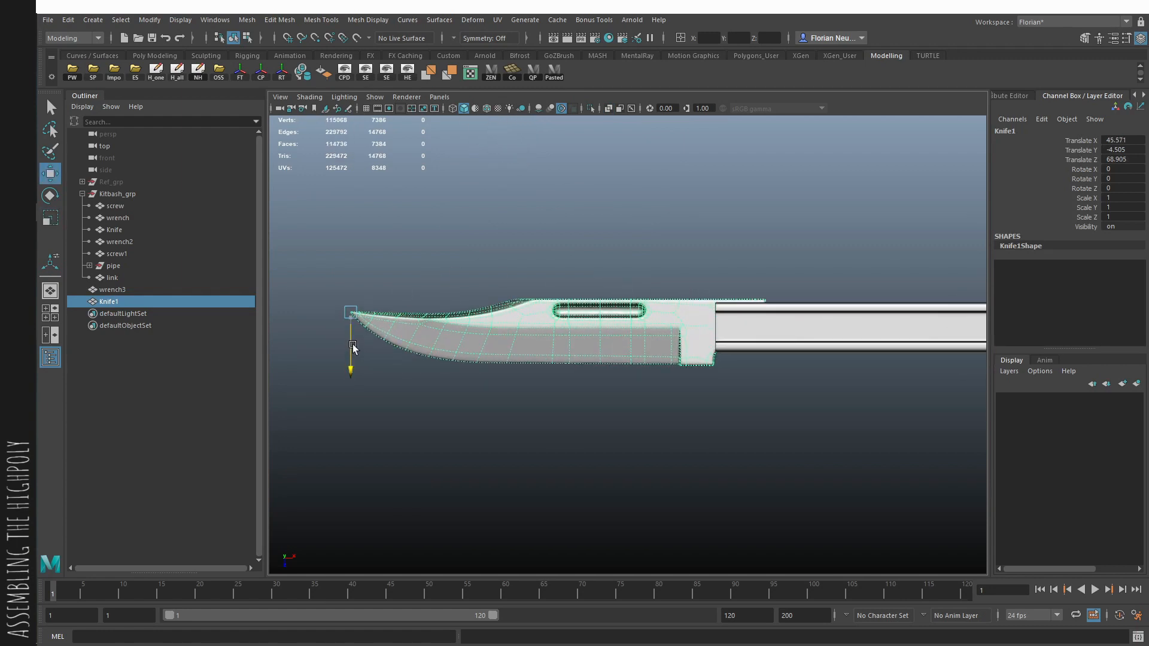
- Adjust the knife's tang vertices across its width so the tang's two edges extend slightly beyond the wrench handle
drag(785, 352, 773, 370)
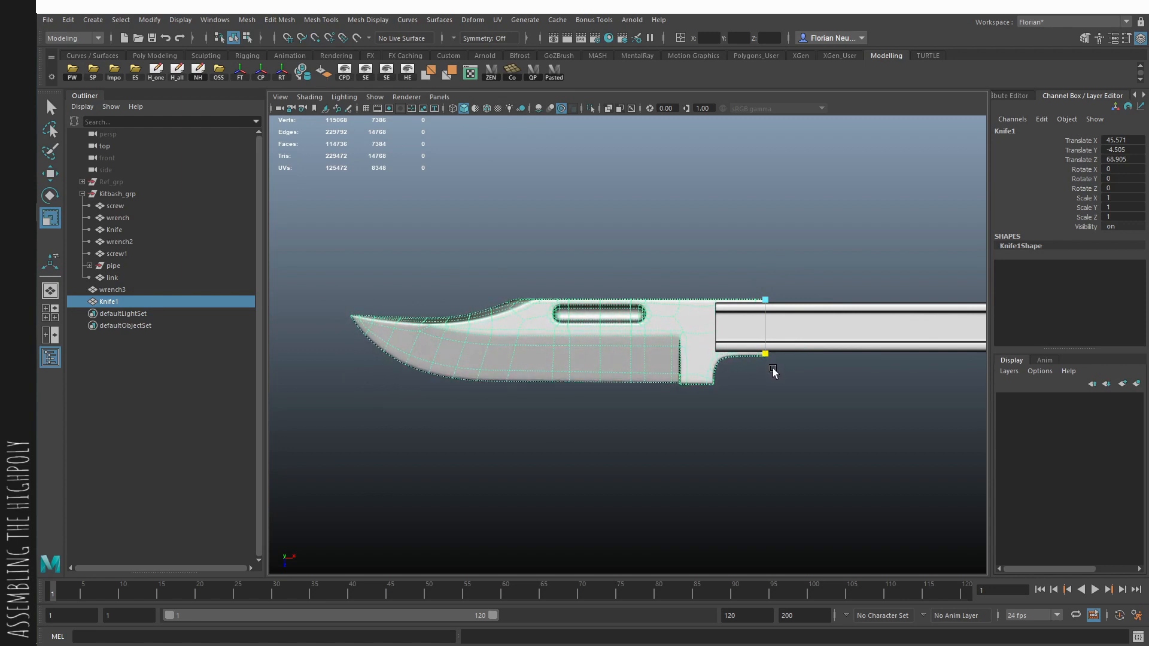
key(w)
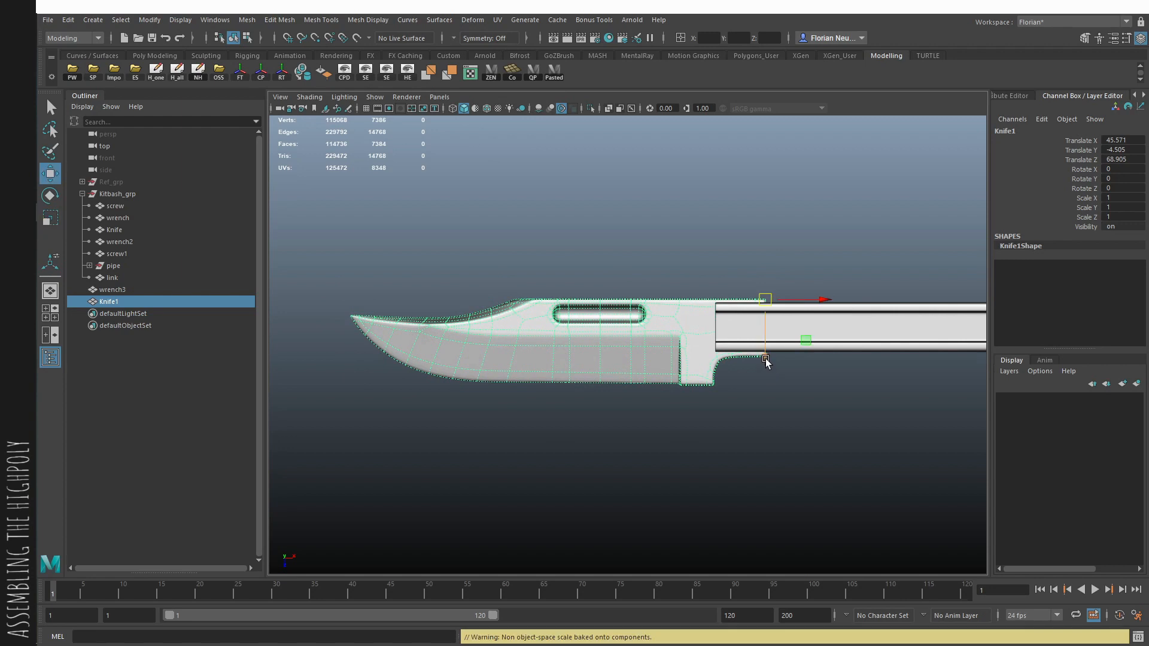
drag(765, 359, 765, 358)
click(737, 381)
scroll(696, 361, down, 5)
scroll(696, 361, down, 3)
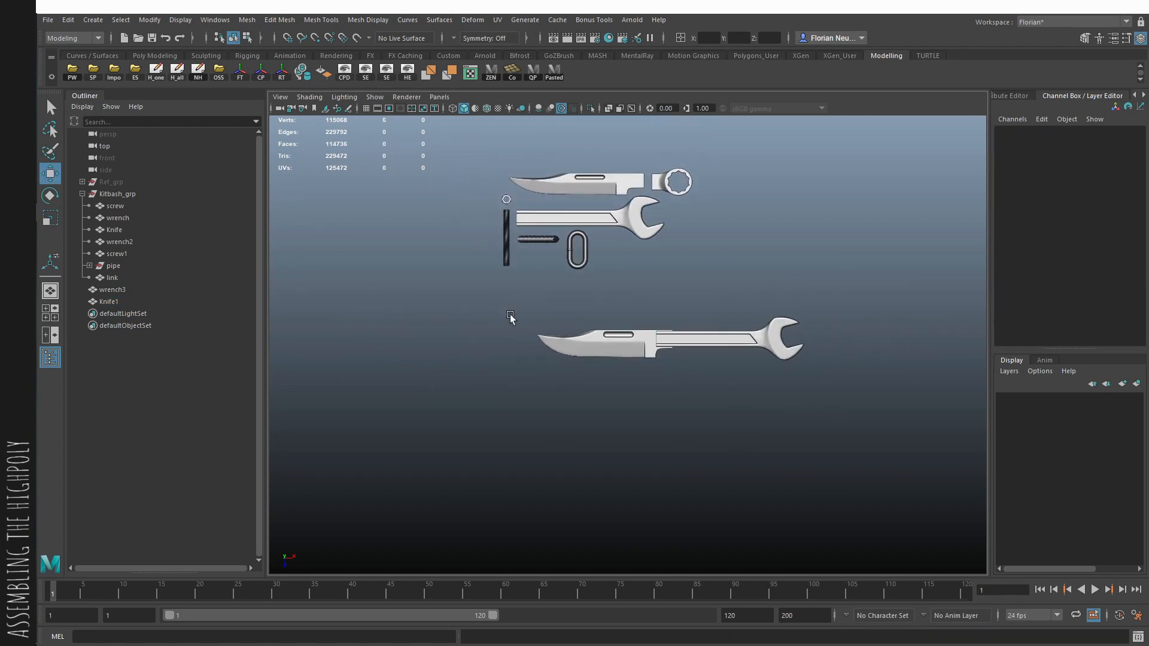
- Examine how the copied knife and wrench handle fit together
scroll(541, 329, up, 1)
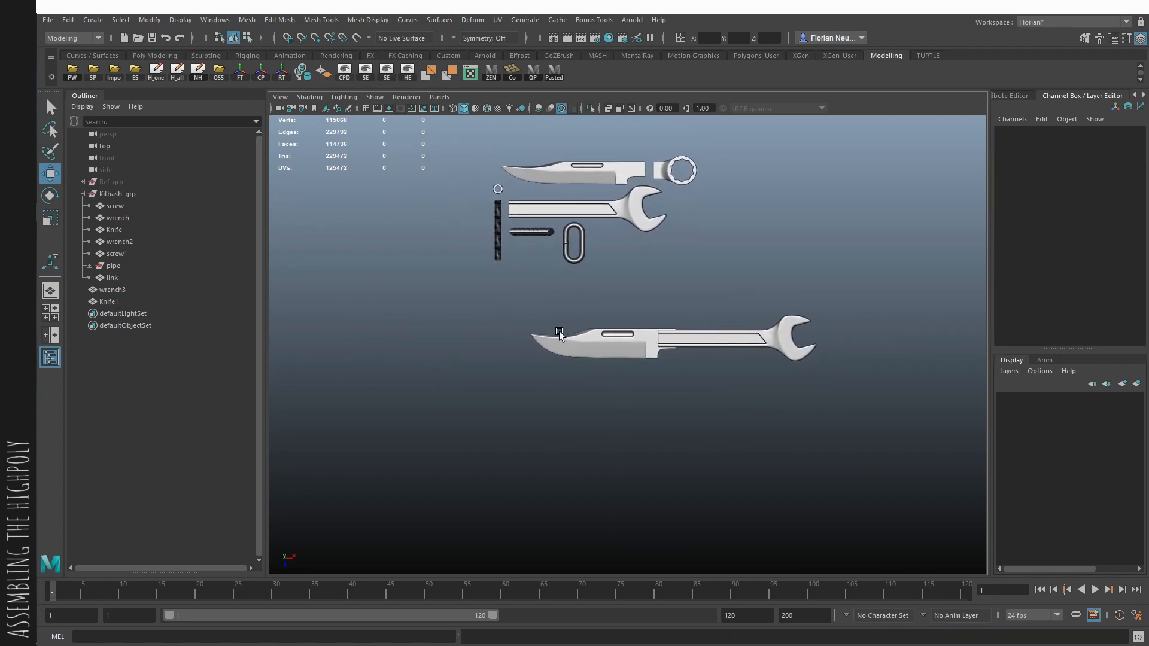
scroll(575, 342, up, 4)
click(782, 344)
alt+right_drag(781, 344, 610, 282)
click(612, 281)
alt+middle_drag(684, 250, 618, 263)
alt+right_drag(618, 263, 311, 240)
scroll(290, 235, up, 3)
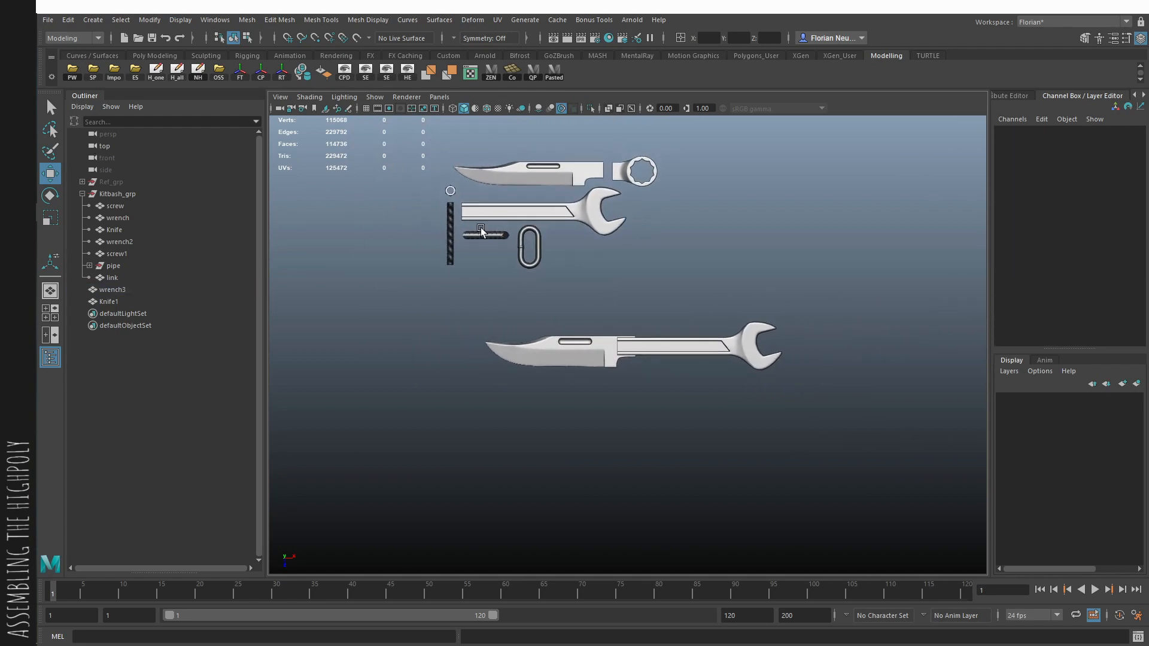
- Duplicate the ring wrench head, unparent the copy, and move it over the assembled wrench's handle
scroll(724, 293, up, 3)
alt+right_drag(723, 293, 457, 261)
alt+middle_drag(531, 253, 587, 391)
click(698, 204)
key(ctrl+d)
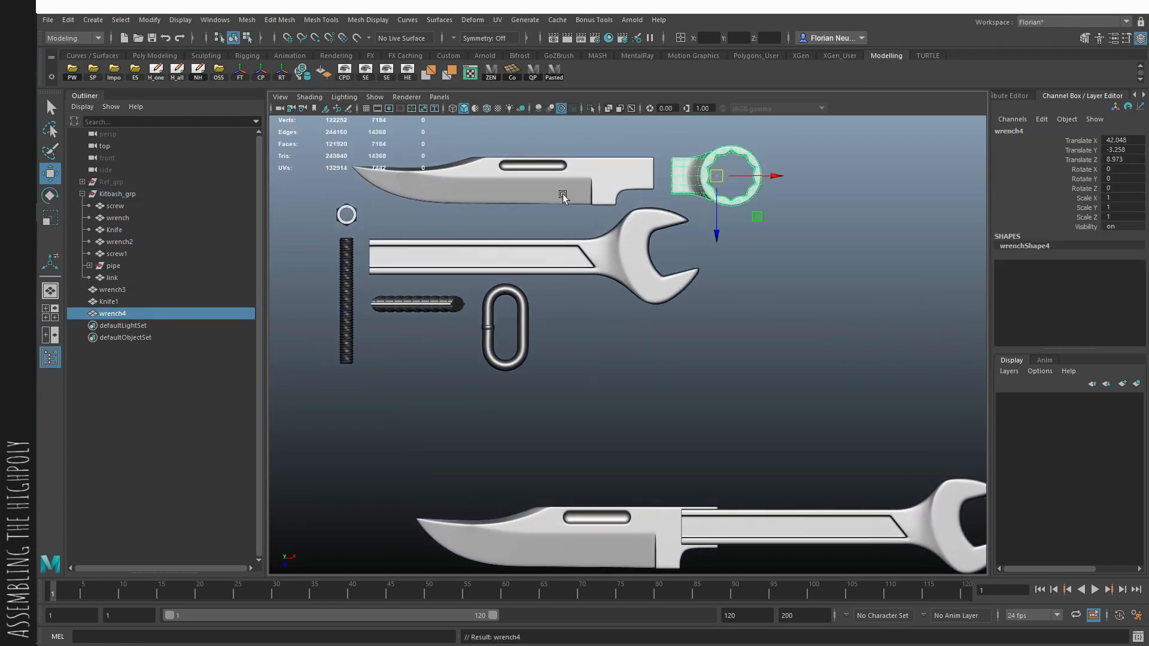
alt+middle_drag(695, 388, 734, 135)
drag(736, 135, 821, 477)
alt+middle_drag(818, 474, 762, 425)
alt+right_drag(670, 416, 861, 467)
- Scale the copied ring wrench head uniformly to about 0.964 to match the handle's width
key(r)
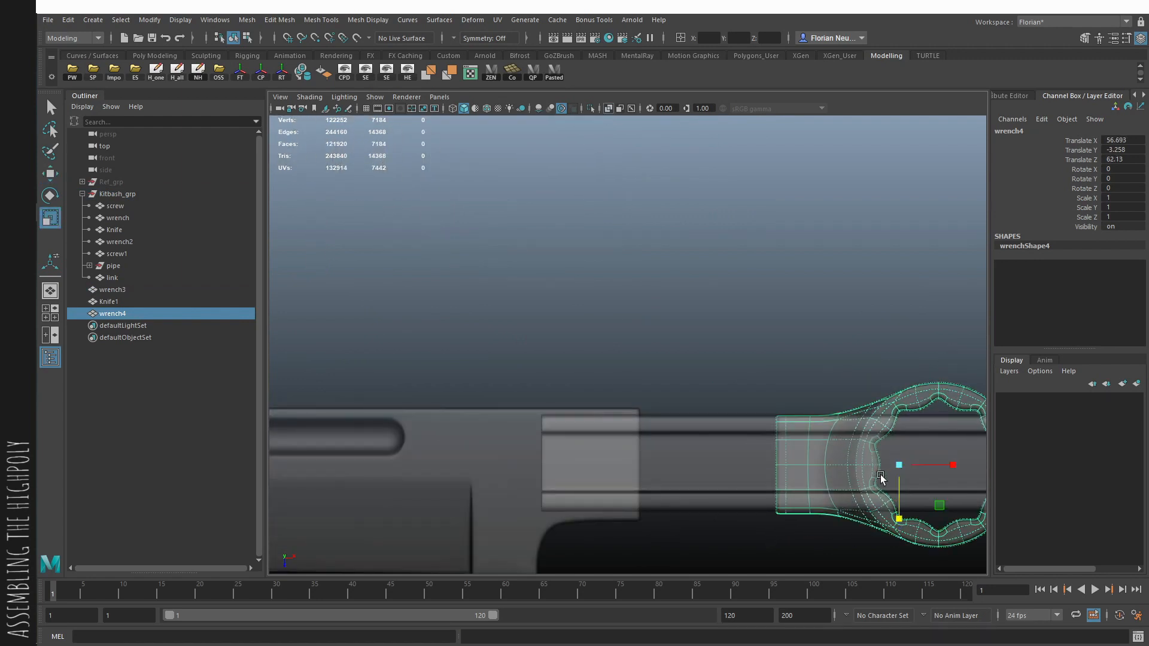
mouse_move(899, 465)
mouse_down()
mouse_move(885, 469)
mouse_move(898, 466)
mouse_up()
key(w)
key(alt+x)
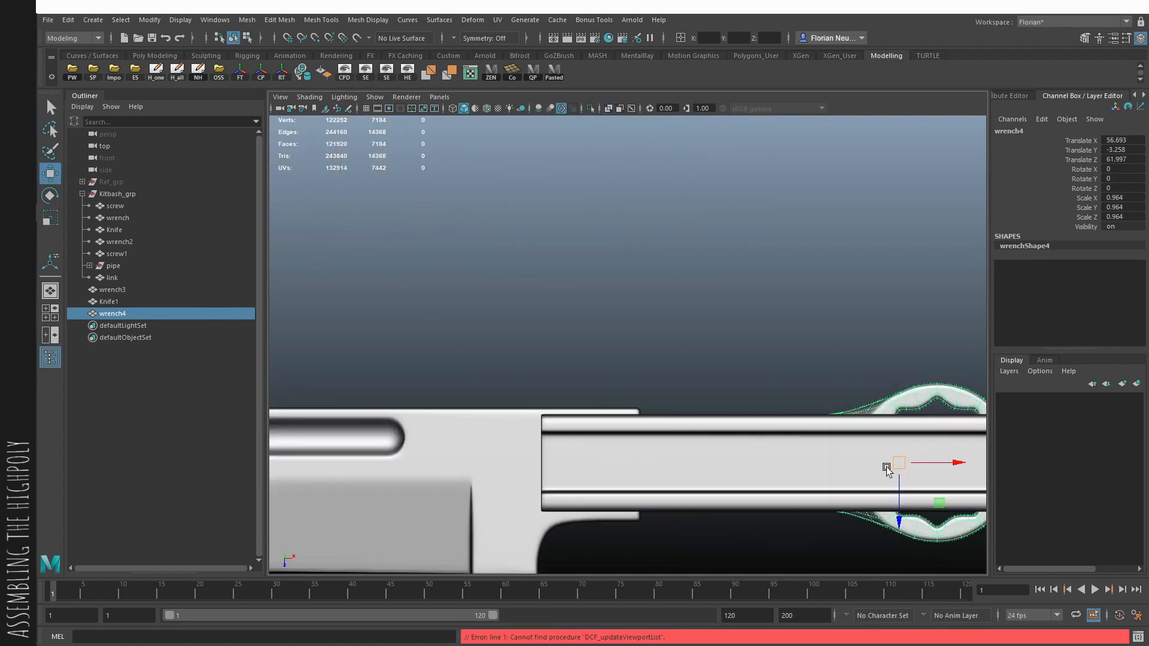
- Rotate the ring wrench head -90 degrees in Y and position it under the handle beside the knife's tang
alt+right_drag(887, 469, 825, 502)
alt+middle_drag(826, 502, 745, 392)
drag(763, 369, 628, 436)
key(w)
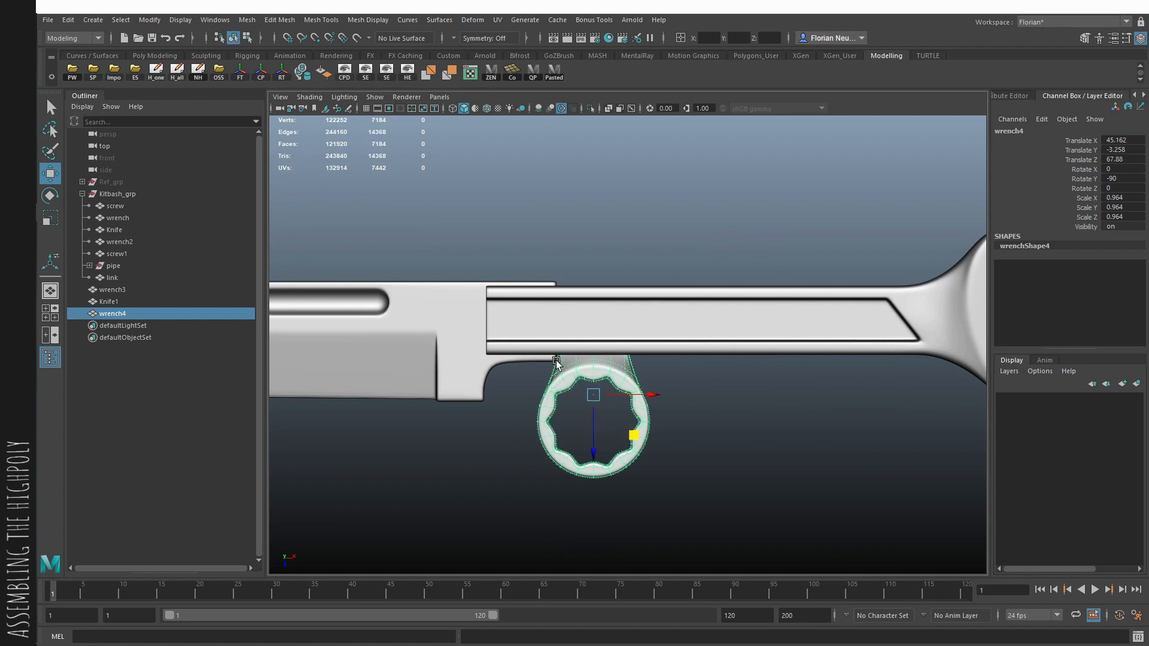
click(741, 402)
alt+right_drag(741, 402, 541, 367)
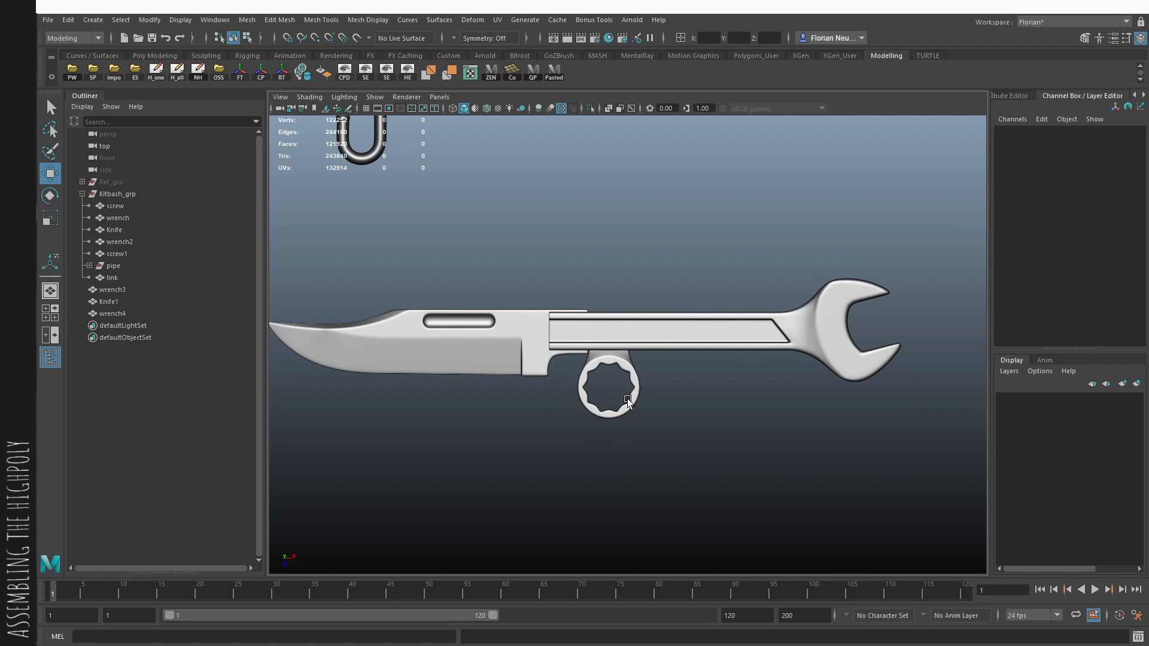
- Duplicate the hex nut, unparent the copy, and place it on the wrench handle near the blade joint
alt+middle_drag(540, 348, 627, 455)
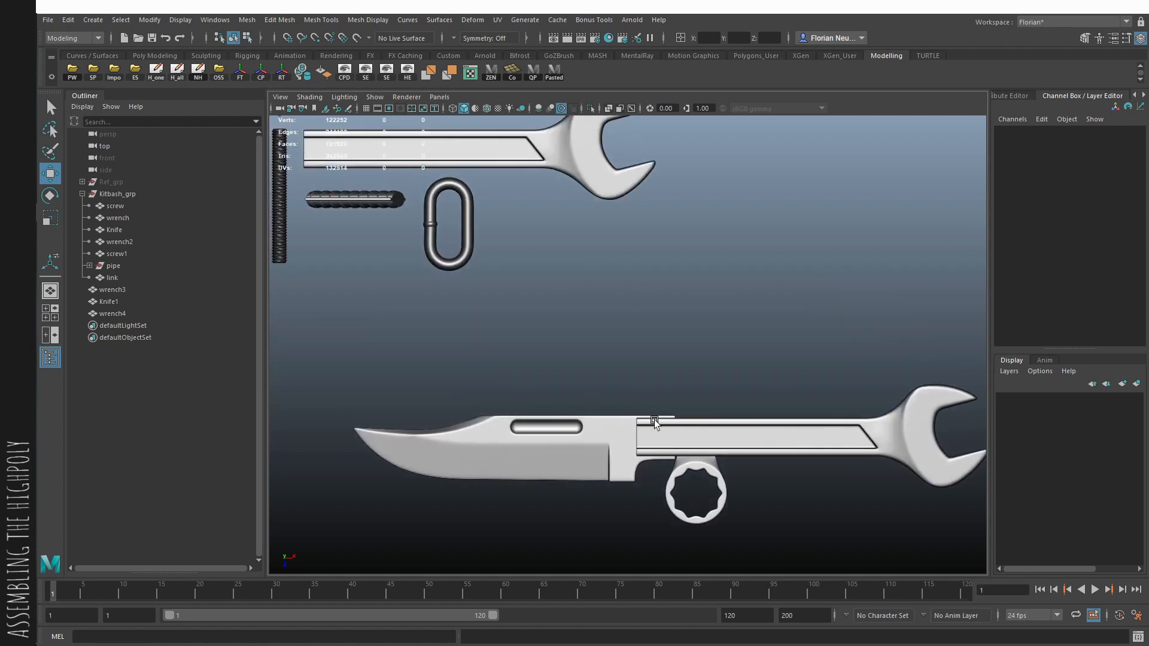
alt+middle_drag(343, 256, 450, 279)
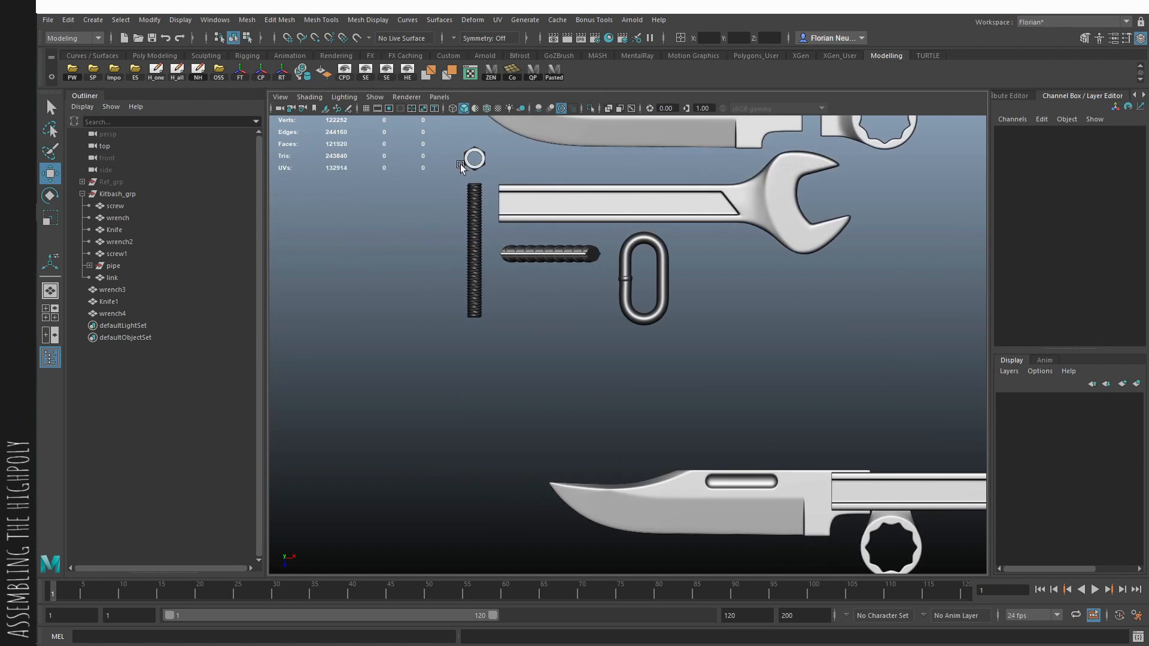
click(478, 170)
key(ctrl+d)
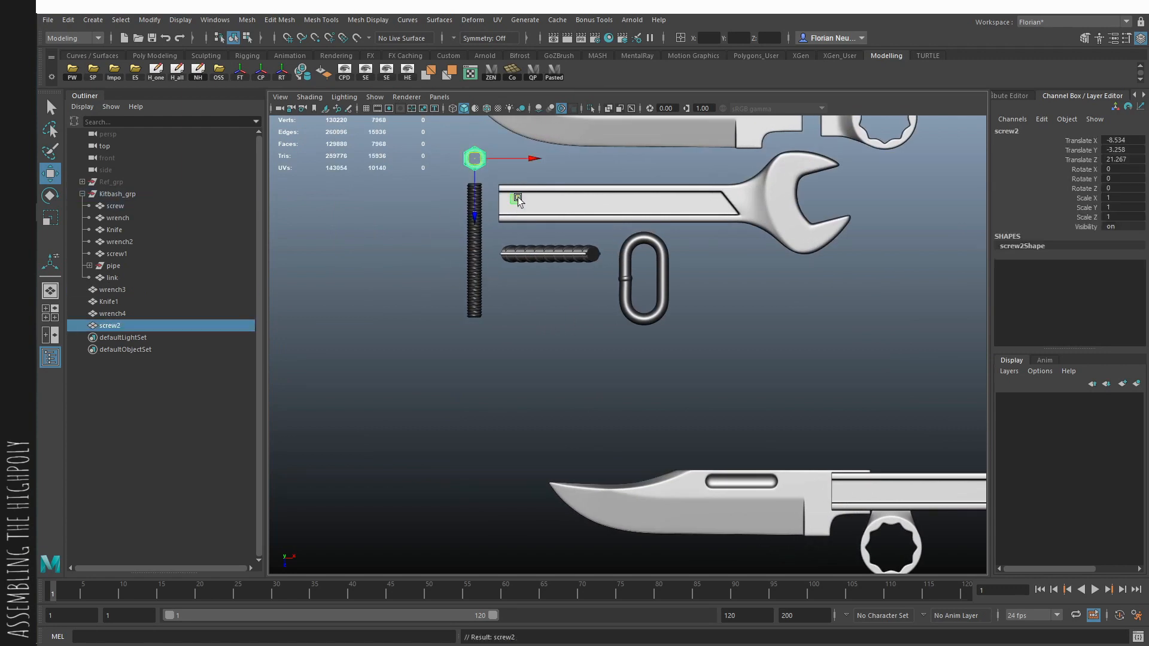
middle_drag(518, 199, 790, 522)
scroll(890, 536, up, 5)
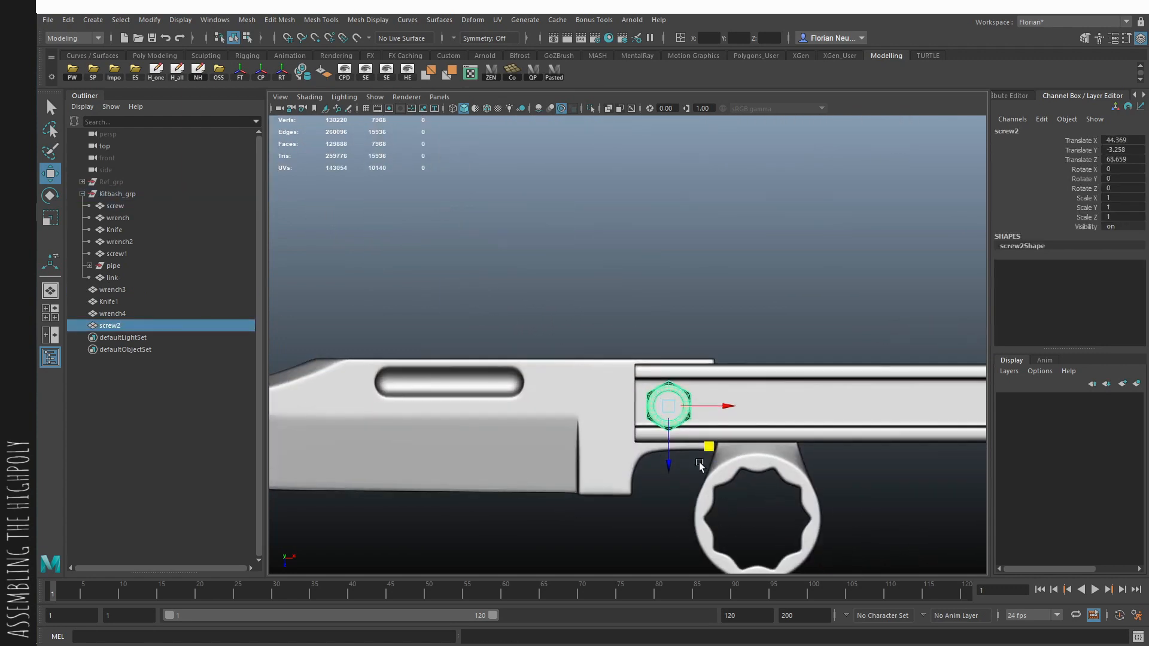
- Rotate the copied nut about 21 degrees in Y and centre it across the wrench handle's recess
key(e)
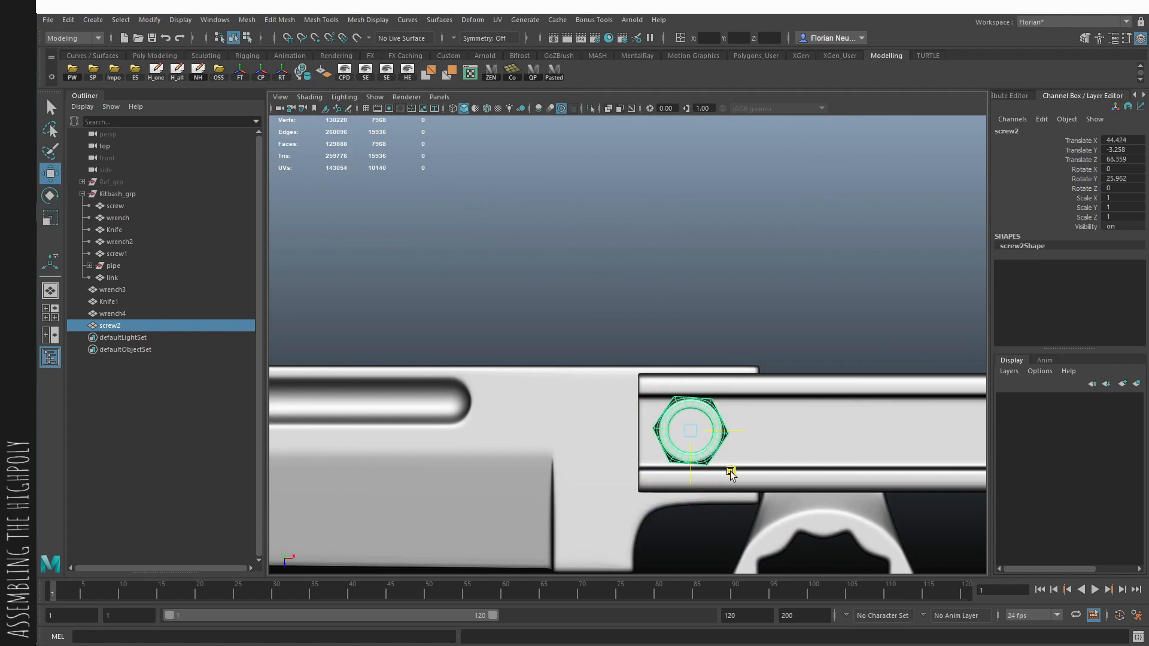
key(space)
drag(732, 472, 741, 334)
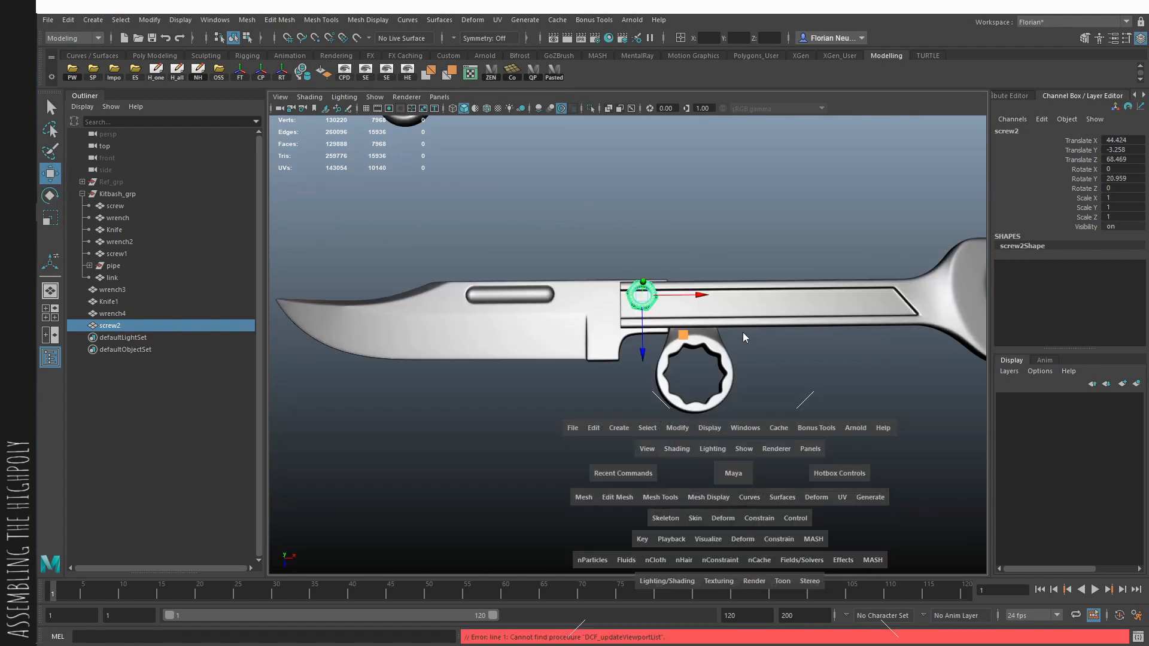
alt+drag(772, 449, 717, 419)
key(space)
click(760, 240)
- Duplicate the threaded rod, unparent the copy from Kitbash_grp, and rotate it 90 degrees in X
alt+right_drag(675, 293, 536, 328)
alt+middle_drag(536, 328, 792, 487)
alt+right_drag(792, 487, 712, 446)
click(499, 320)
key(ctrl+d)
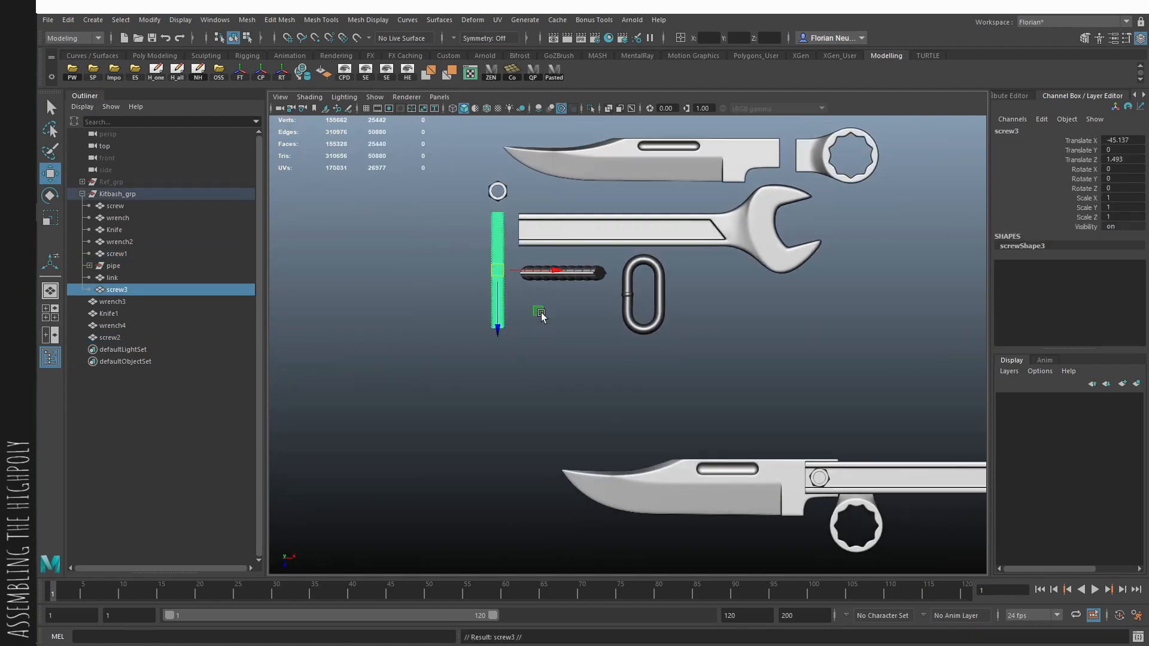
drag(538, 313, 554, 328)
key(e)
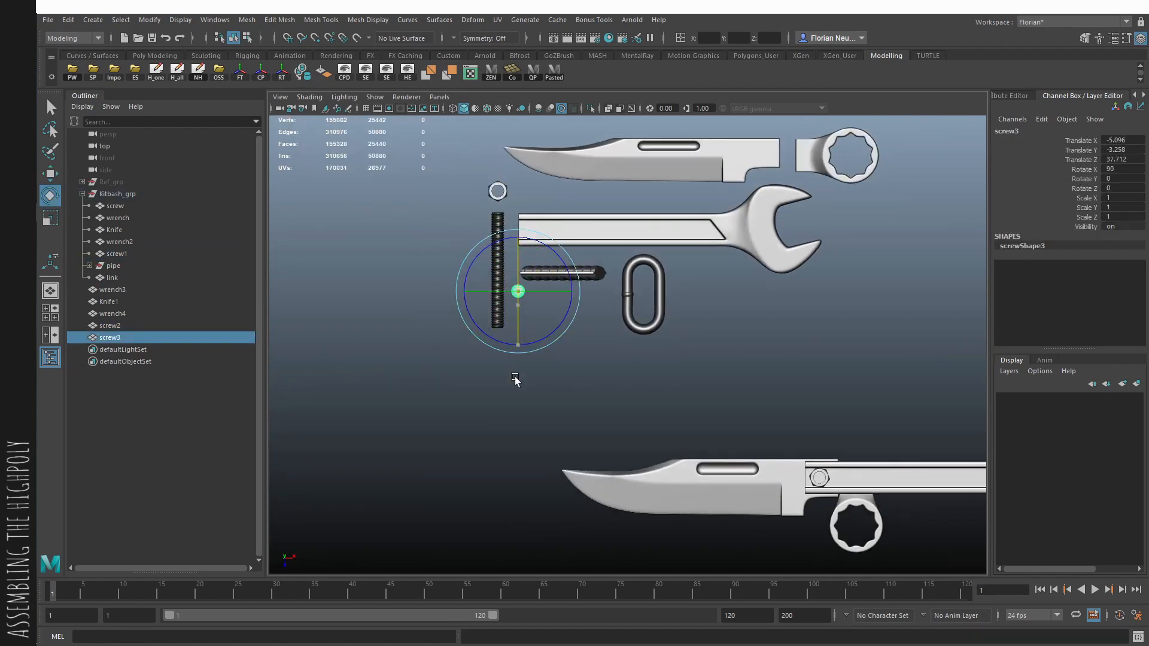
- Move the rotated rod into the centre of the nut on the handle, at about Translate X 44.522 and Z 68.452
drag(854, 518, 857, 519)
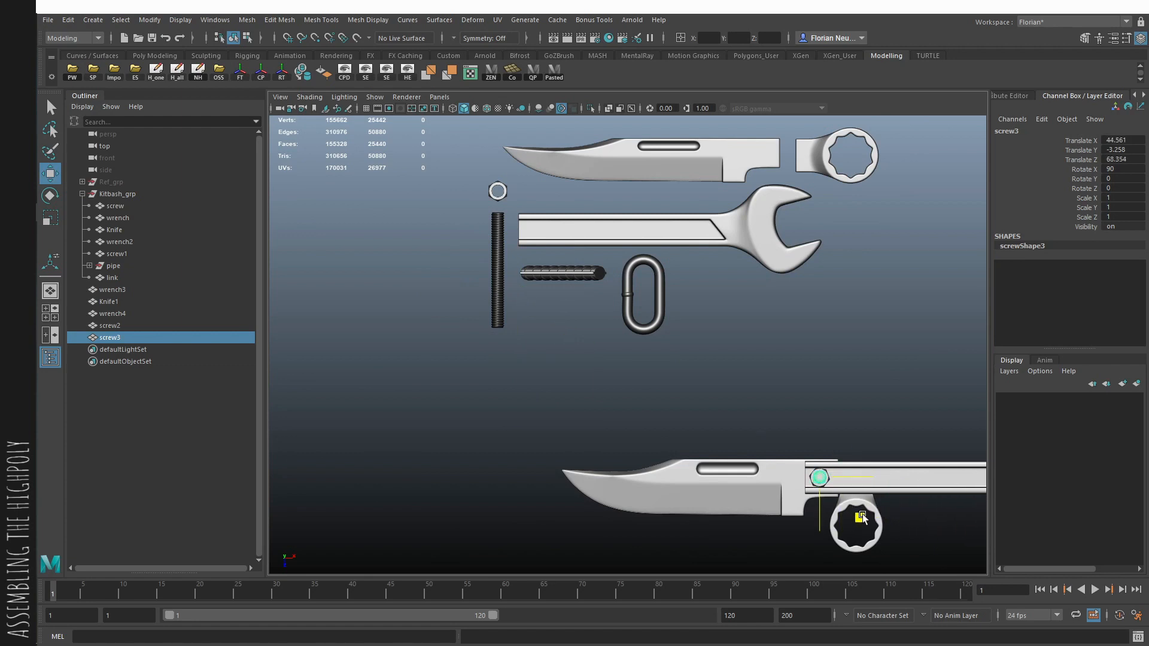
key(f)
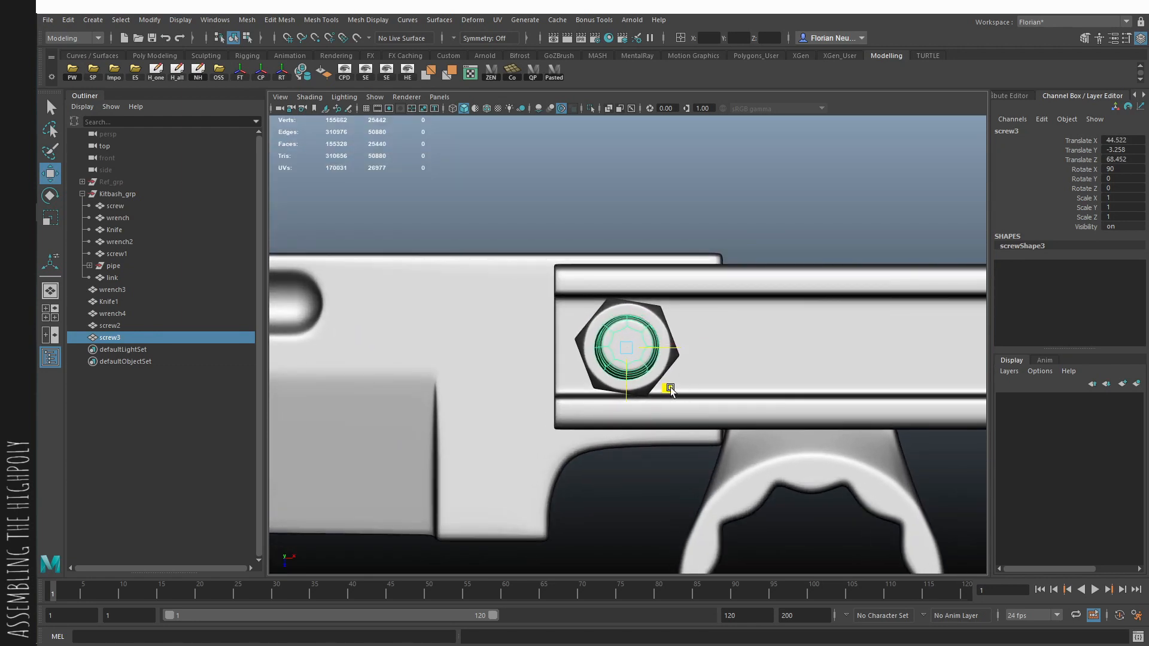
click(761, 240)
alt+right_drag(832, 332, 640, 390)
alt+middle_drag(640, 390, 616, 402)
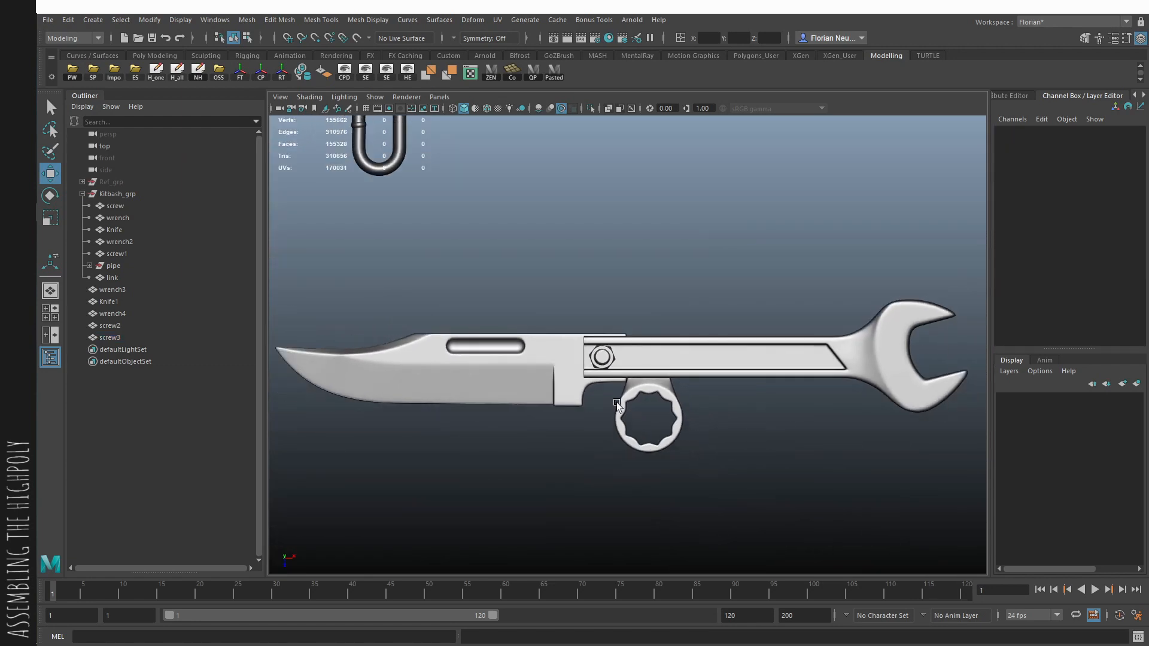
- Duplicate the ribbed pipe group and unparent the copy from Kitbash_grp
alt+middle_drag(774, 419, 717, 423)
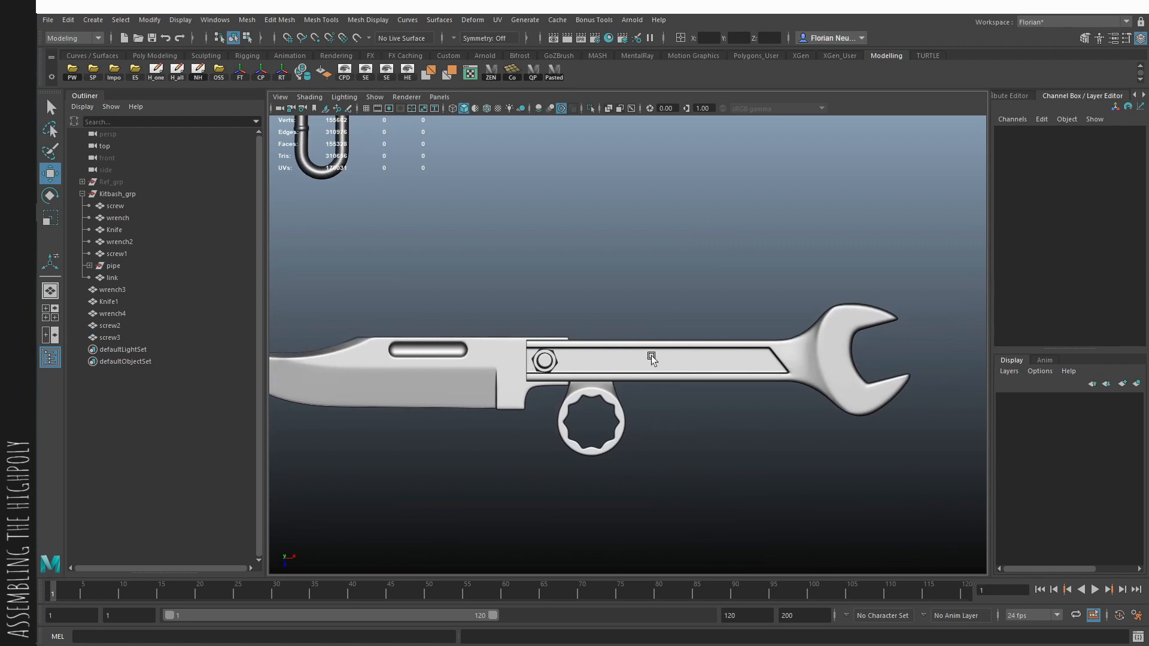
alt+middle_drag(651, 355, 685, 420)
alt+right_drag(685, 420, 640, 396)
click(310, 195)
click(113, 265)
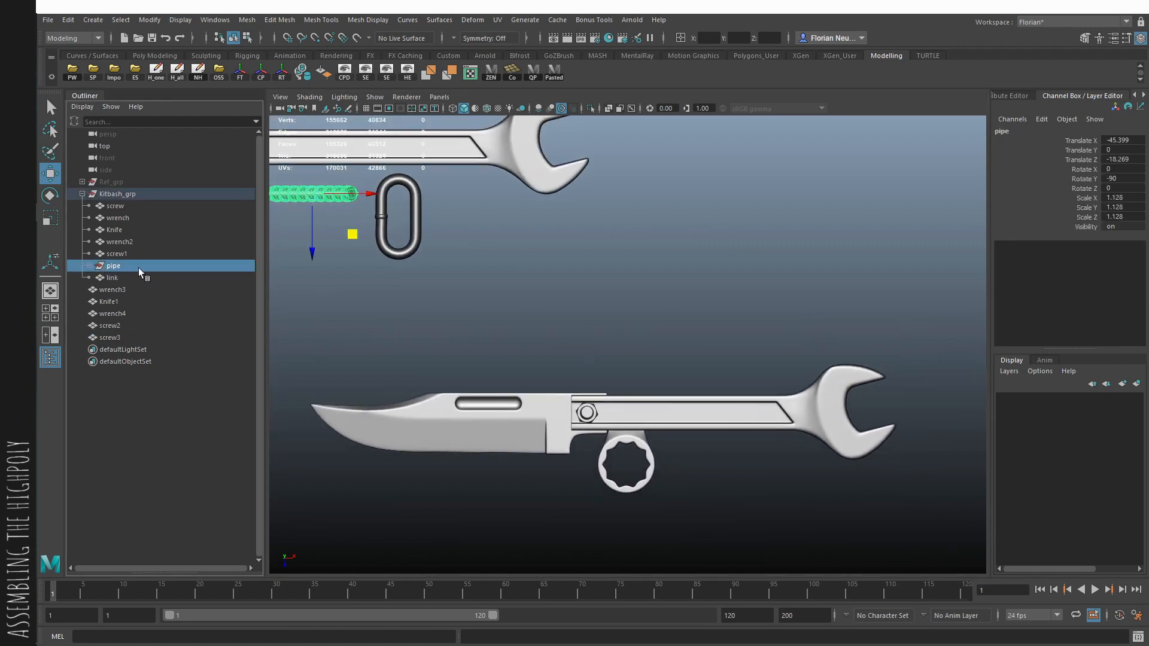
key(ctrl+d)
key(shift+p)
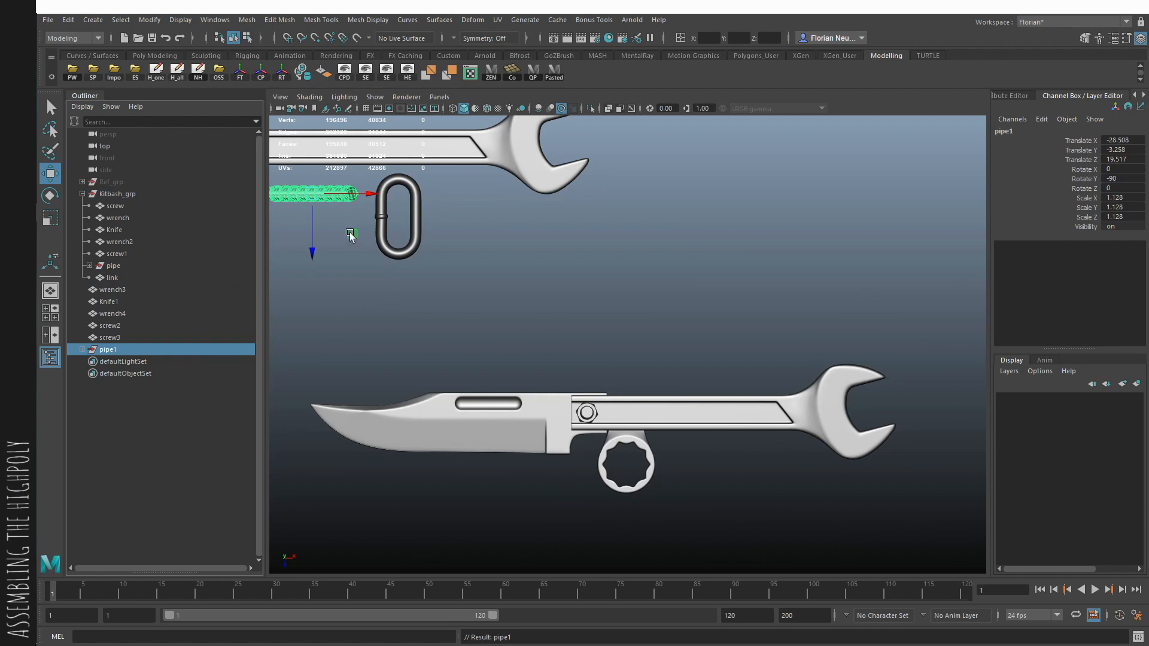
- Move the copied pipe into the wrench handle's recess beside the nut, at about Translate X 22.086 and Z 53.185
drag(351, 233, 664, 388)
key(space)
key(f)
key(space)
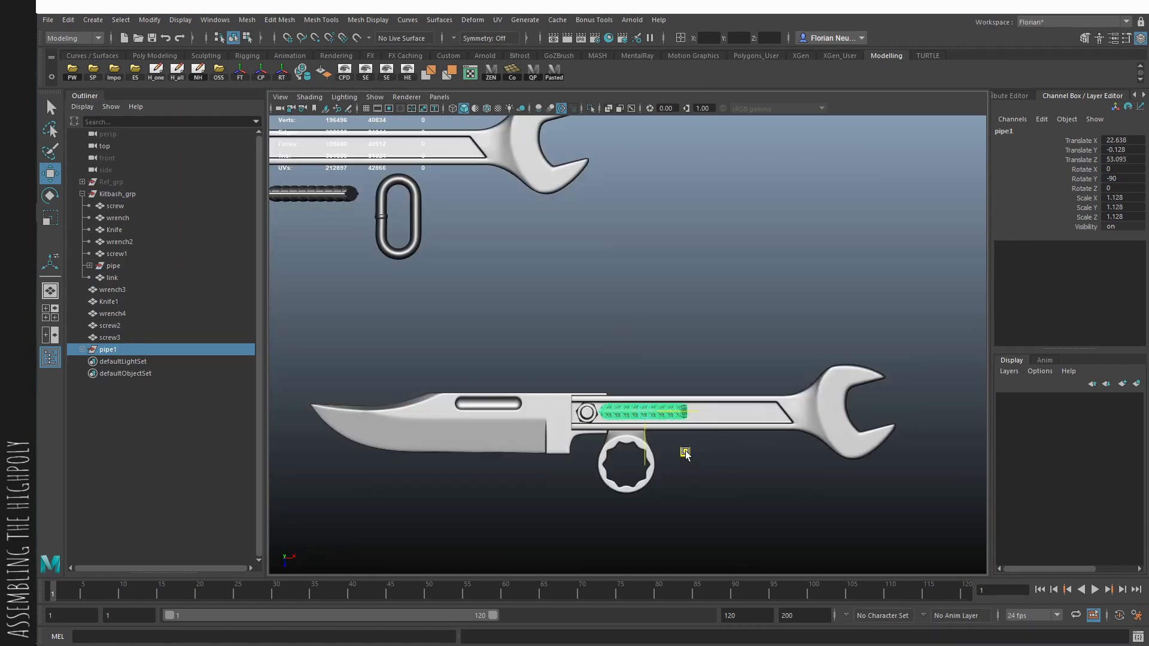
alt+middle_drag(695, 460, 652, 421)
alt+right_drag(652, 421, 727, 444)
alt+middle_drag(689, 442, 632, 414)
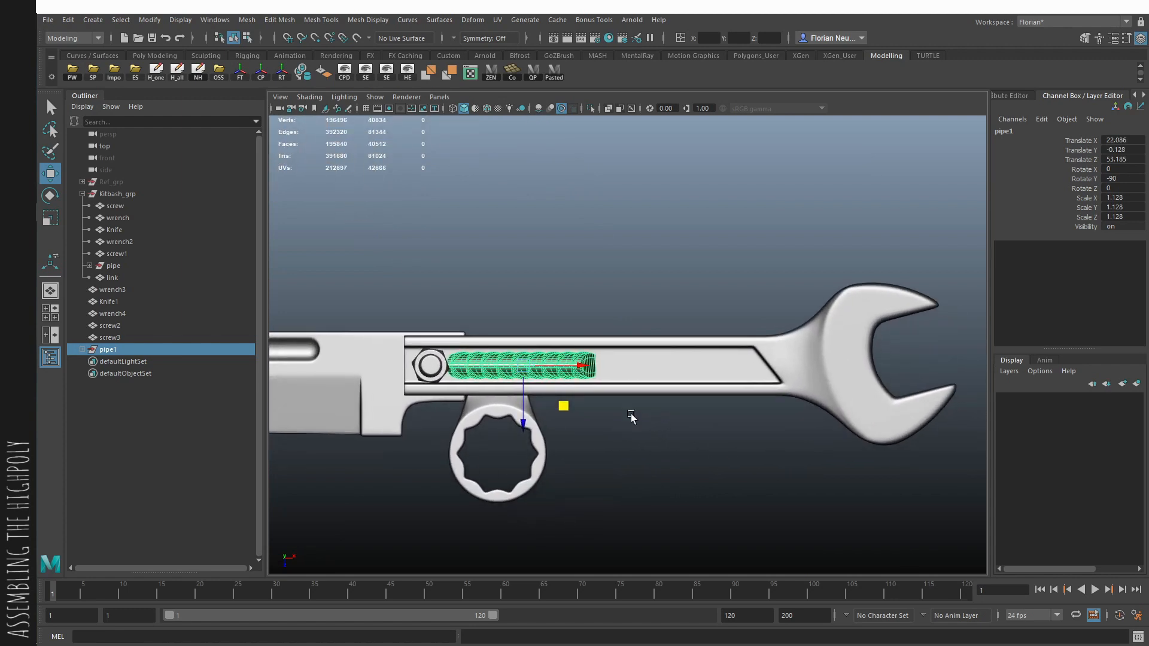
- Move the copied pipe's end segment along the recess to its far end near the wrench jaw
key(q)
click(581, 374)
key(w)
alt+right_drag(581, 376, 611, 399)
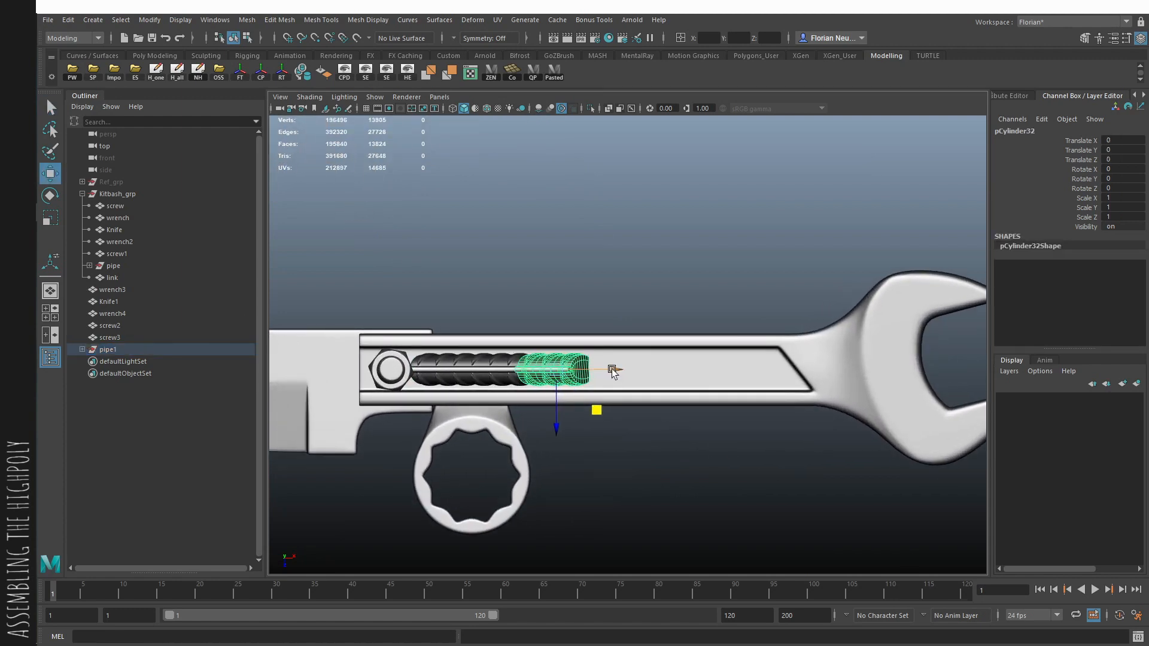
drag(612, 371, 834, 376)
- Duplicate the pipe's middle segment one segment length along the handle and repeat the offset duplication to fill the gap
click(474, 374)
alt+right_drag(474, 374, 454, 436)
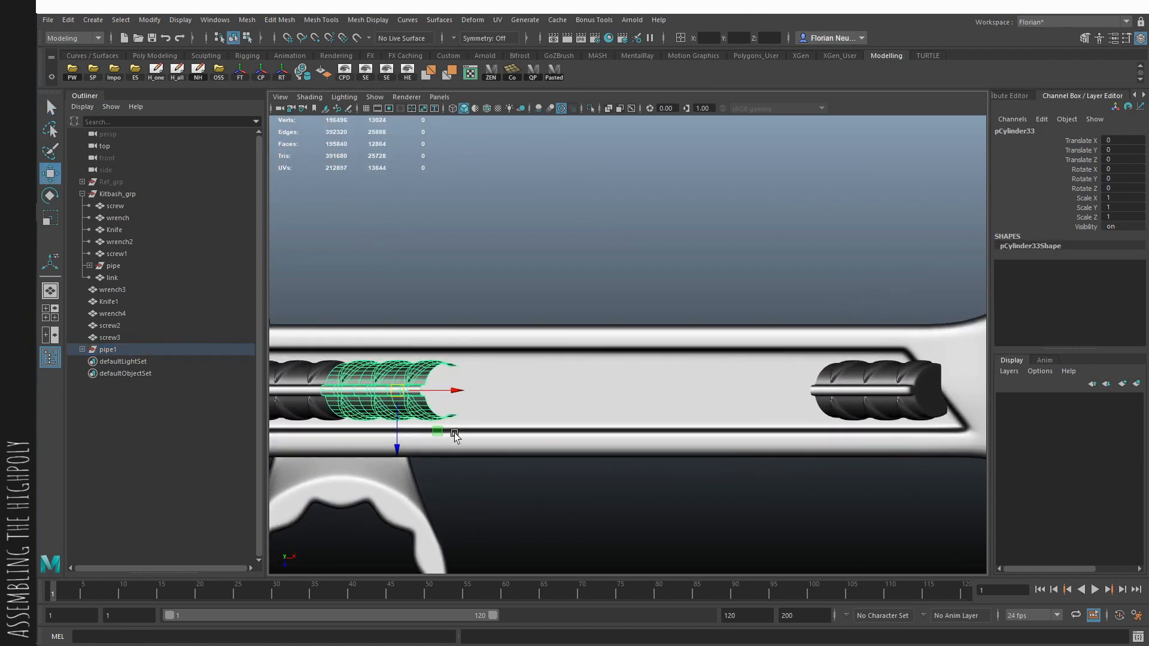
key(ctrl+d)
drag(322, 394, 423, 393)
key(shift+d)
key(shift+d)
key(shift+d)
- Snap the pipe's end segment onto the end of the last duplicated segment
drag(828, 383, 859, 408)
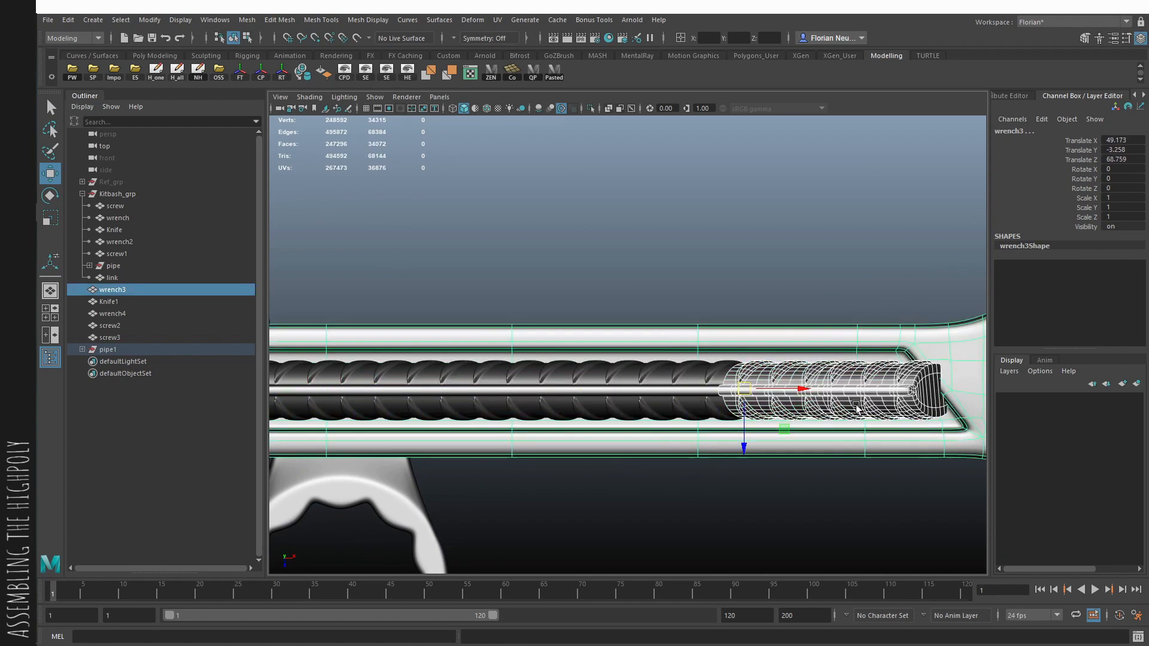
alt+middle_drag(859, 408, 689, 374)
alt+right_drag(688, 374, 855, 508)
click(824, 397)
drag(824, 397, 866, 406)
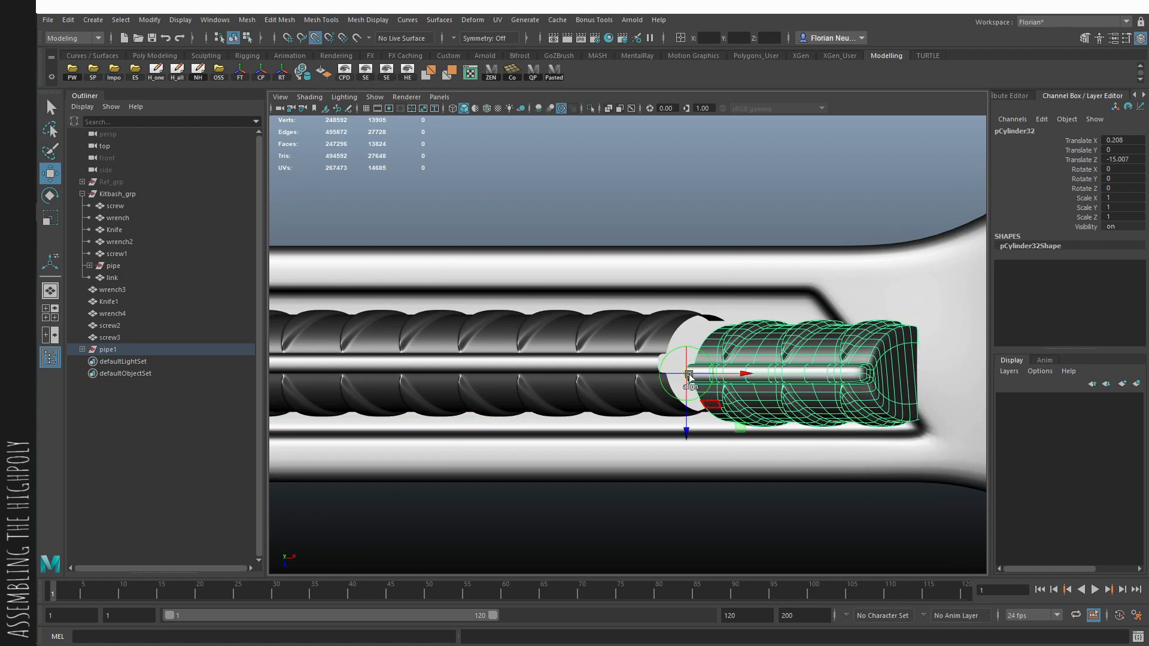
drag(687, 374, 658, 362)
click(786, 524)
alt+right_drag(785, 524, 317, 359)
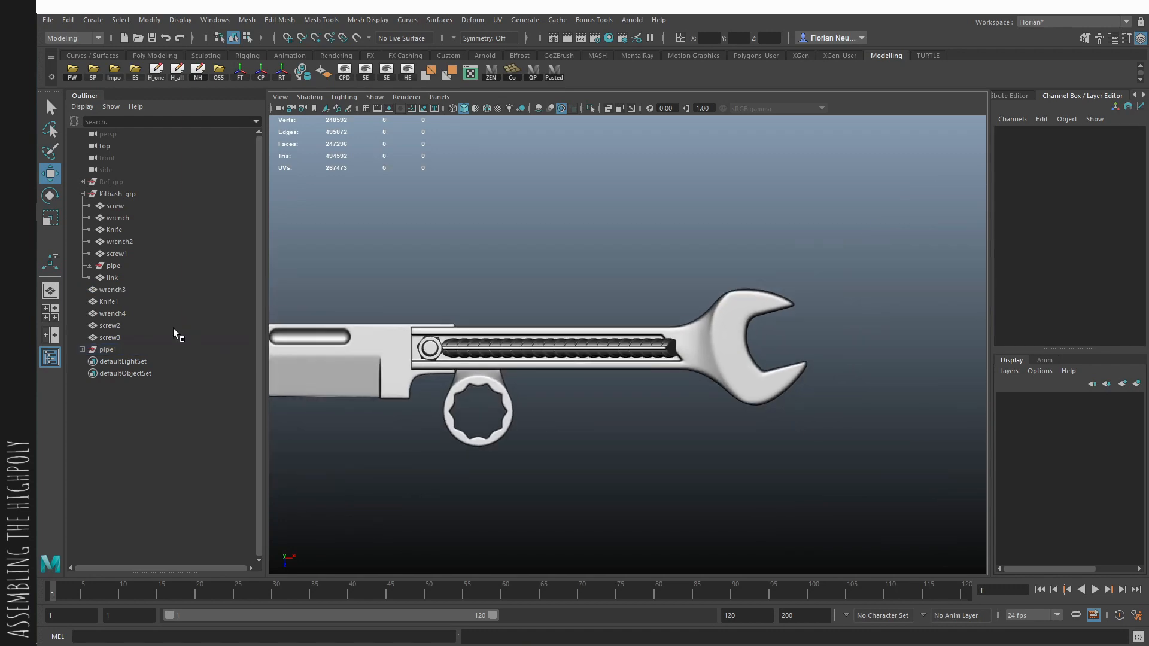
- Try shortening the extended pipe by deleting one of its middle segments
click(174, 349)
alt+right_drag(535, 353, 680, 386)
key(q)
click(657, 307)
key(Delete)
- Try closing the gap by sliding the pipe's last two segments against the remaining ones, at about Translate Z -10.819
click(700, 319)
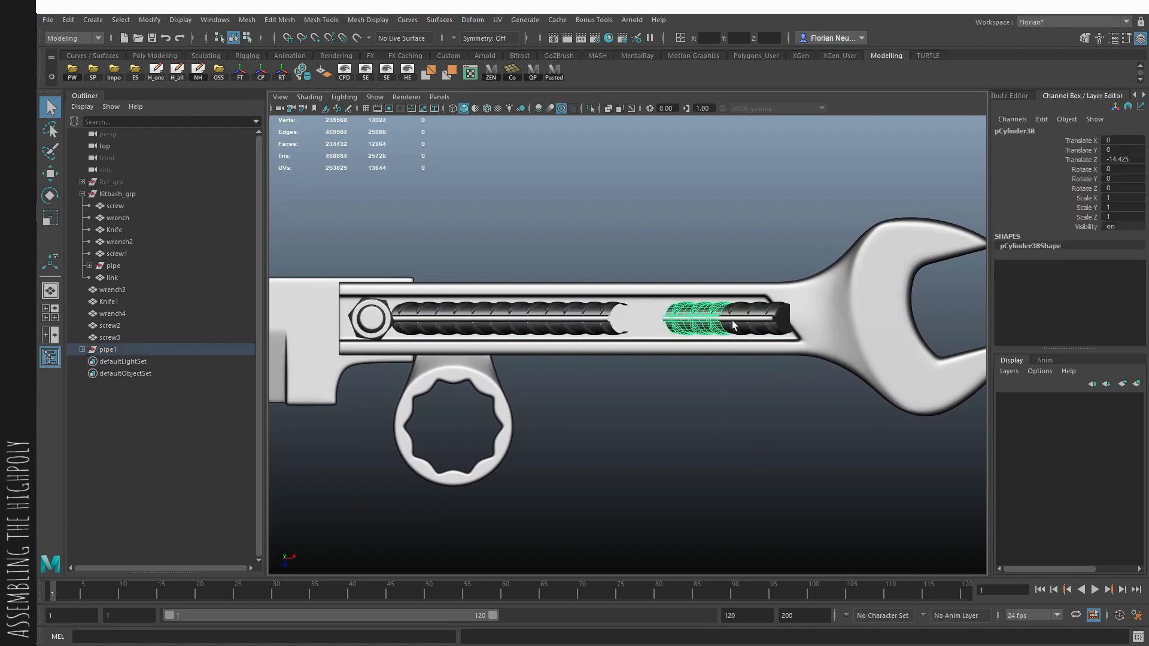
shift+click(739, 321)
key(w)
drag(745, 318, 690, 317)
alt+right_drag(690, 317, 1044, 521)
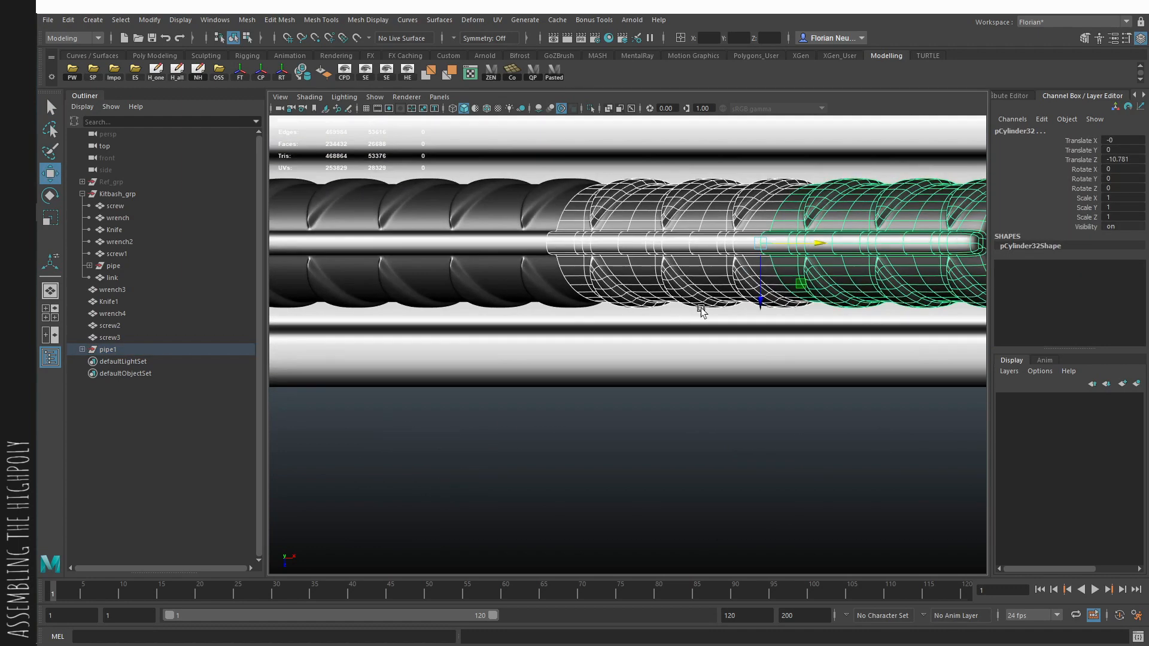
drag(546, 243, 548, 244)
alt+right_drag(649, 297, 364, 209)
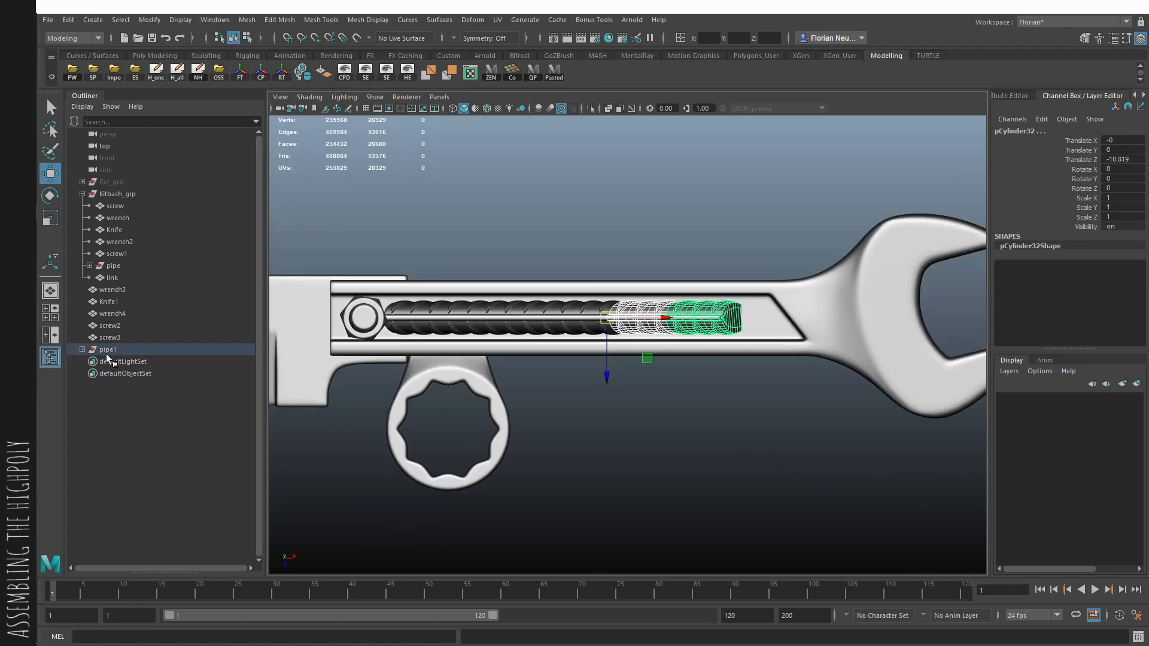
- Try recentring the shortened pipe group in the handle recess and rotating it about its length
click(107, 351)
drag(538, 318, 509, 325)
key(e)
click(701, 460)
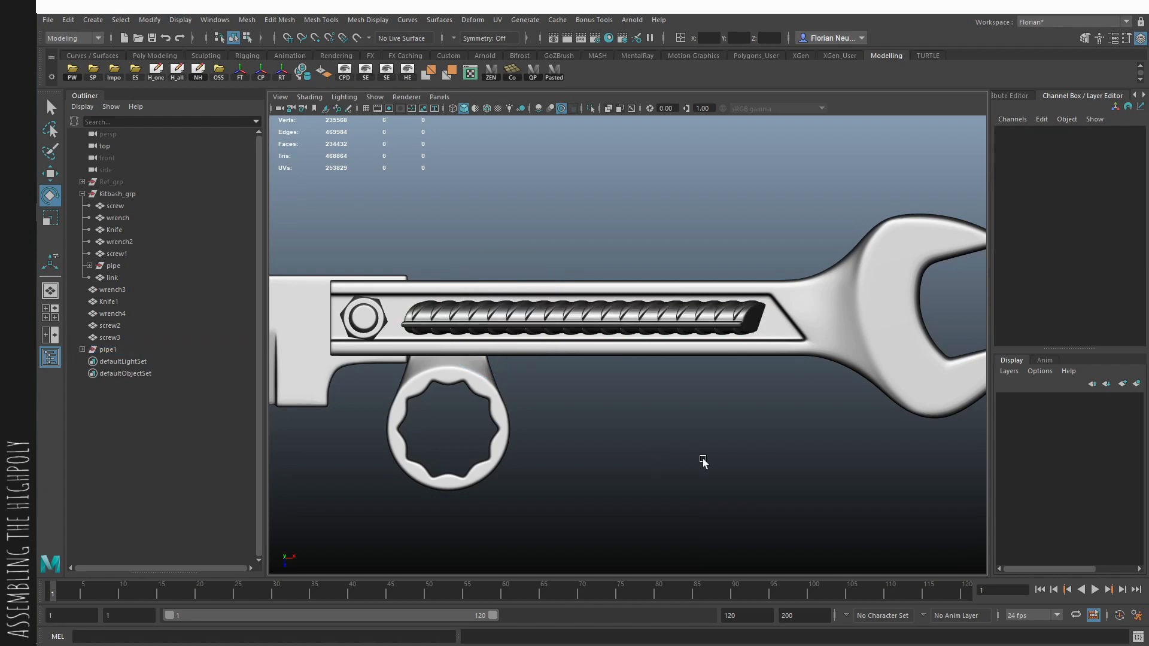
alt+right_drag(701, 459, 562, 410)
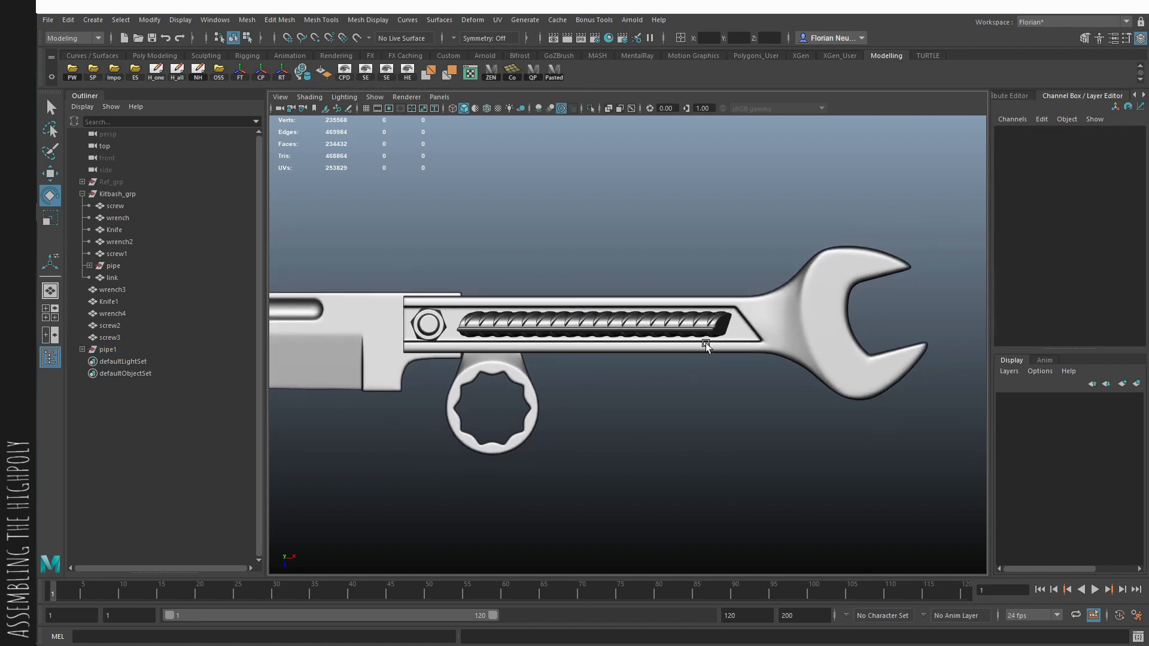
- Undo the pipe edits back to before the middle segment was deleted
key(ctrl+z)
key(ctrl+z)
key(ctrl+z)
key(ctrl+z)
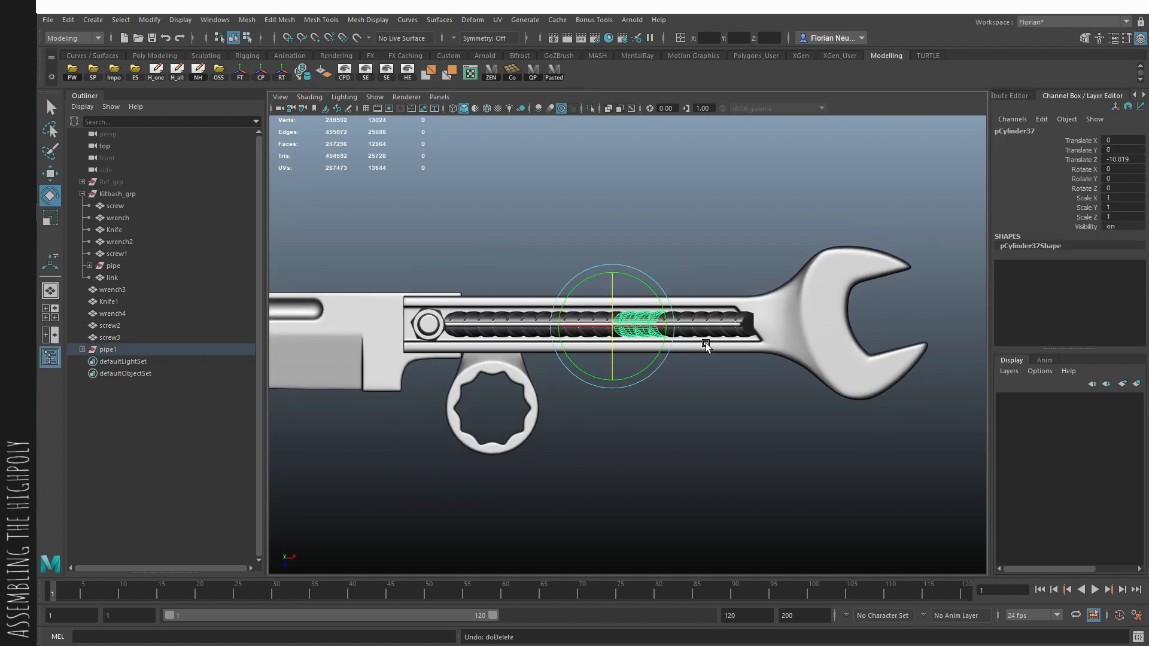
- Shift the full-length pipe group to about Translate X 24.192 and Z 53.242, rotated to 90, -48.127, -90
click(141, 349)
key(w)
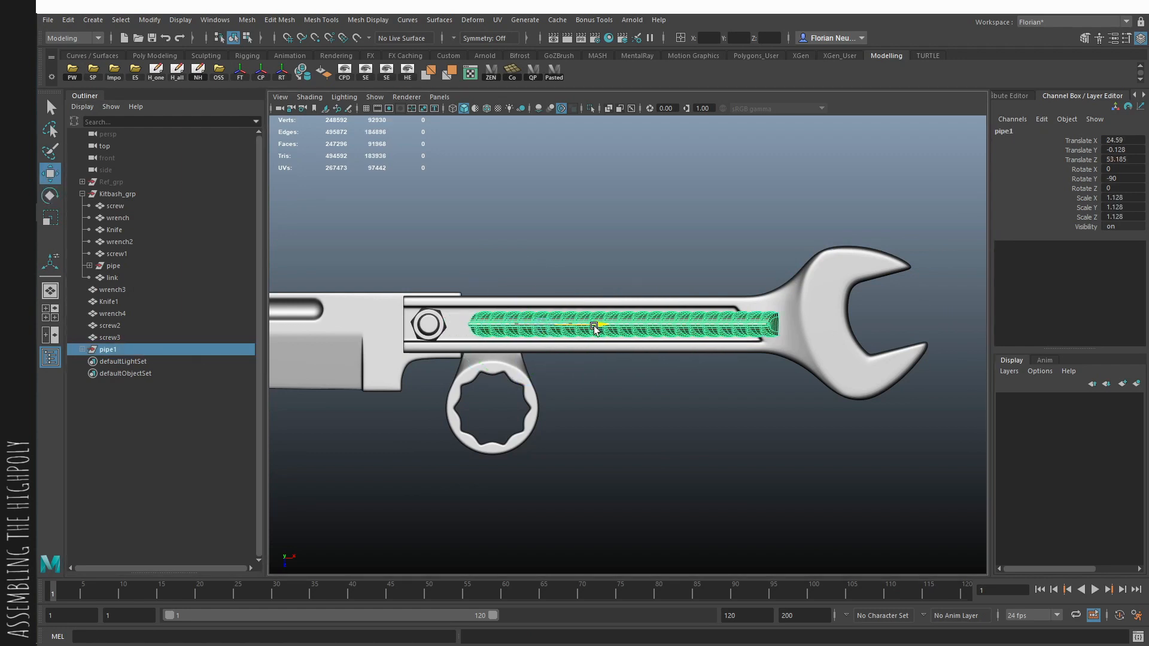
key(e)
drag(593, 327, 602, 406)
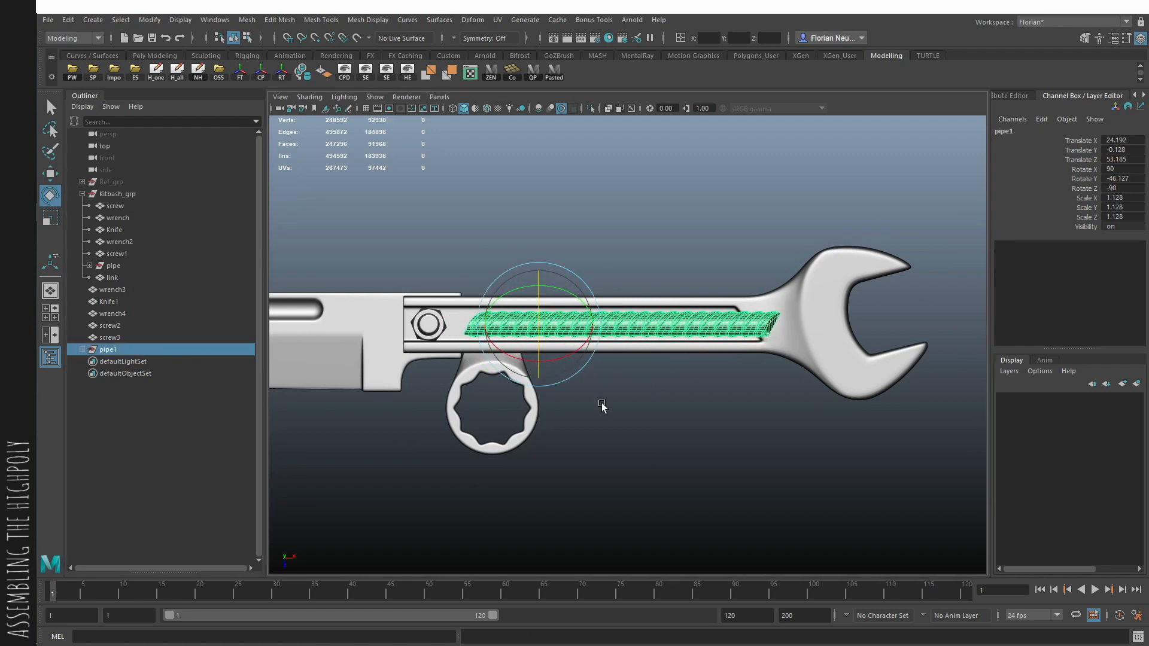
drag(541, 374, 540, 375)
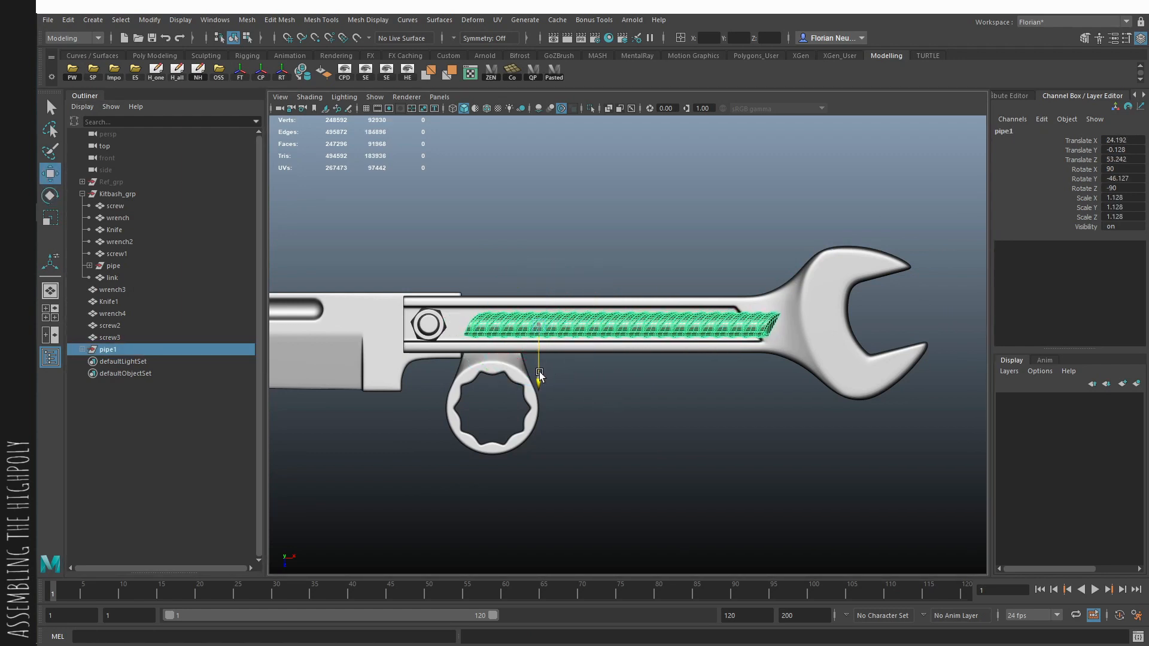
click(761, 404)
- Duplicate the chain link and unparent the copy from Kitbash_grp
alt+right_drag(738, 378, 537, 314)
alt+middle_drag(538, 315, 652, 518)
alt+right_drag(652, 518, 565, 479)
click(491, 374)
key(ctrl+d)
key(shift+p)
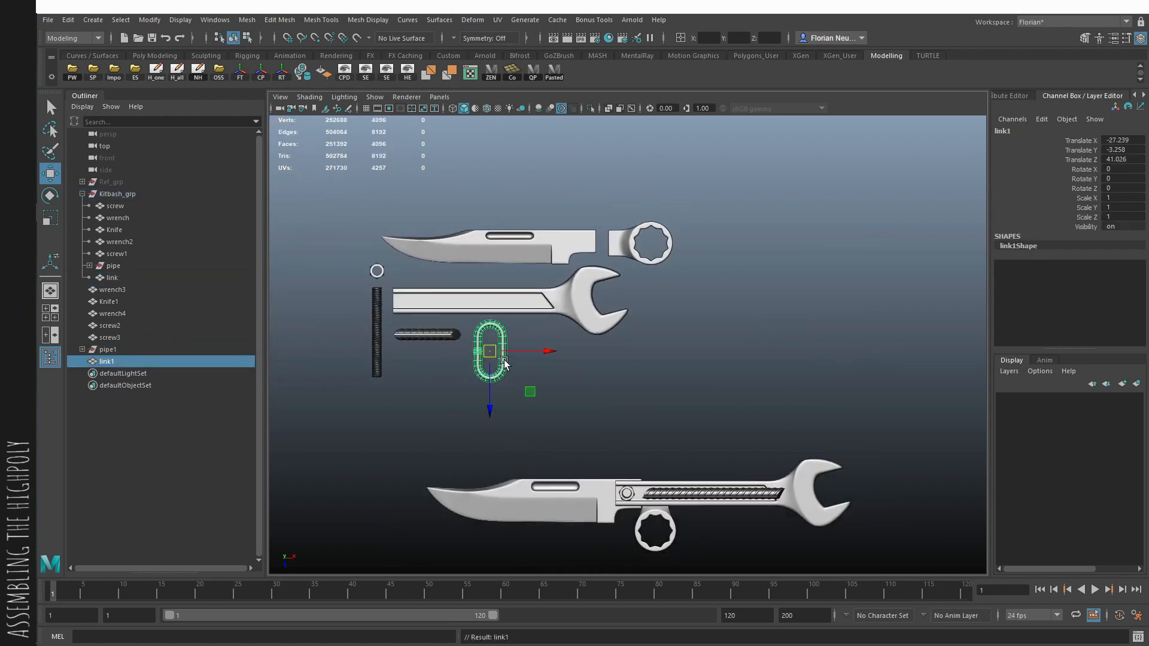
- Move the copied chain link into the wrench's open jaw and tilt it so it points outward
alt+middle_drag(560, 360, 513, 310)
drag(483, 341, 545, 366)
alt+middle_drag(819, 461, 668, 357)
alt+right_drag(669, 357, 738, 342)
key(e)
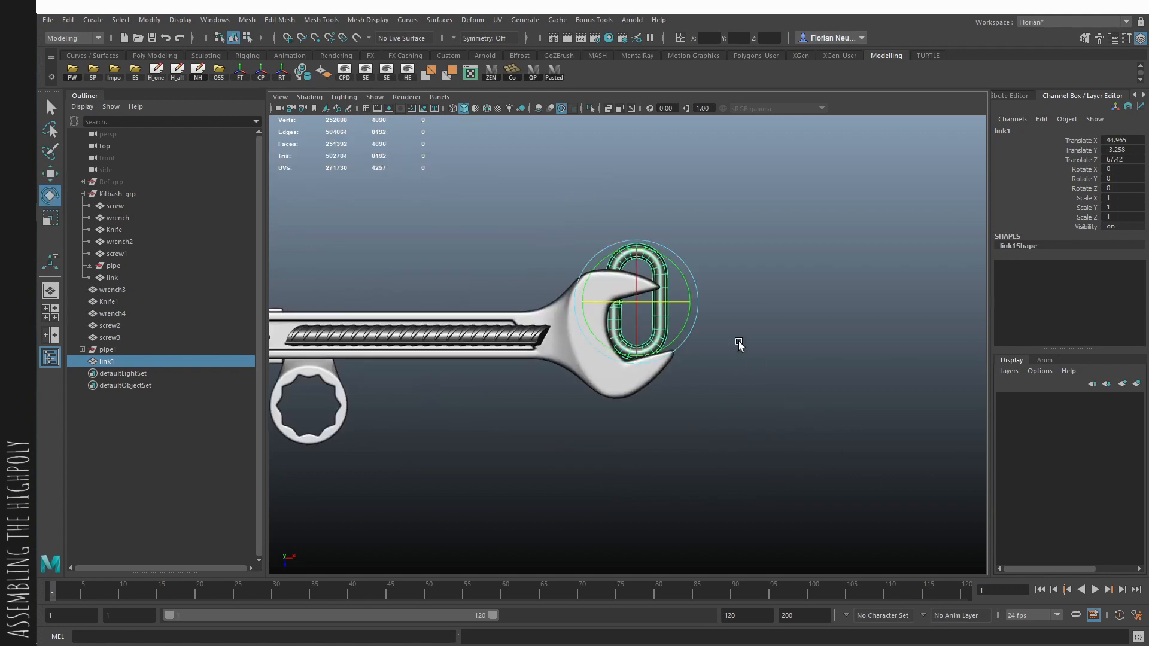
drag(682, 334, 914, 316)
- Duplicate the placed chain link and rotate the copy so it interlocks with the first link's outer end
key(w)
scroll(718, 354, up, 3)
key(ctrl+d)
key(e)
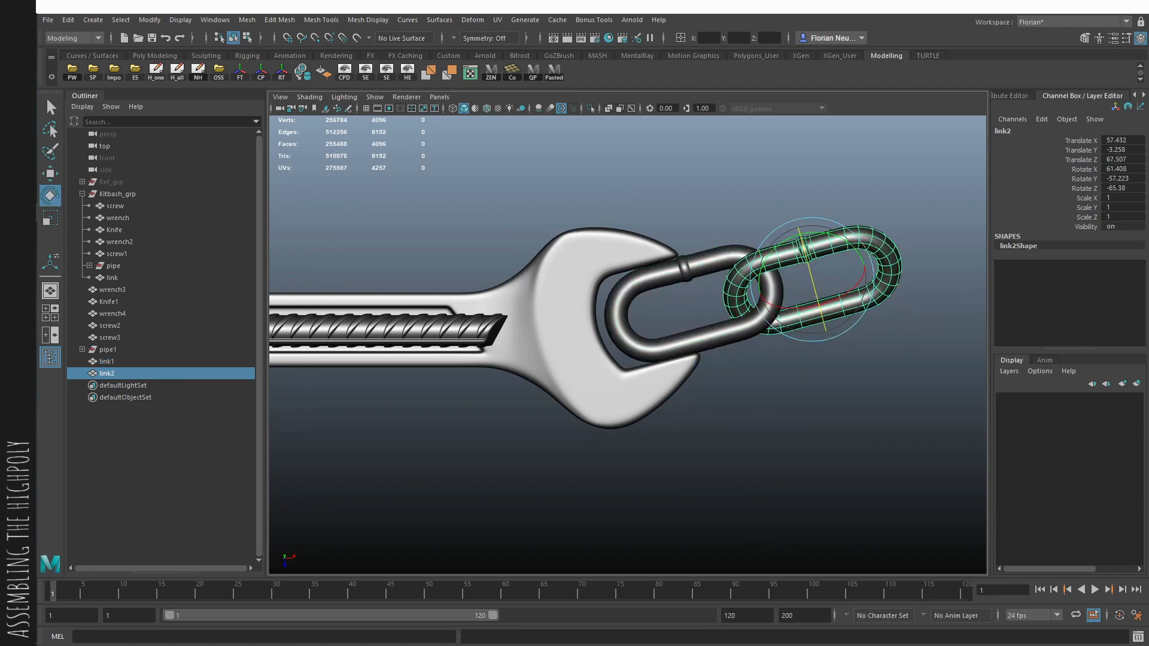
click(918, 290)
click(890, 276)
key(e)
click(931, 285)
drag(873, 287, 872, 330)
click(887, 416)
- In the perspective view, raise the wrench handle slightly in Y so it rests on the knife's tang
alt+right_drag(888, 416, 463, 307)
alt+middle_drag(464, 307, 623, 344)
key(space)
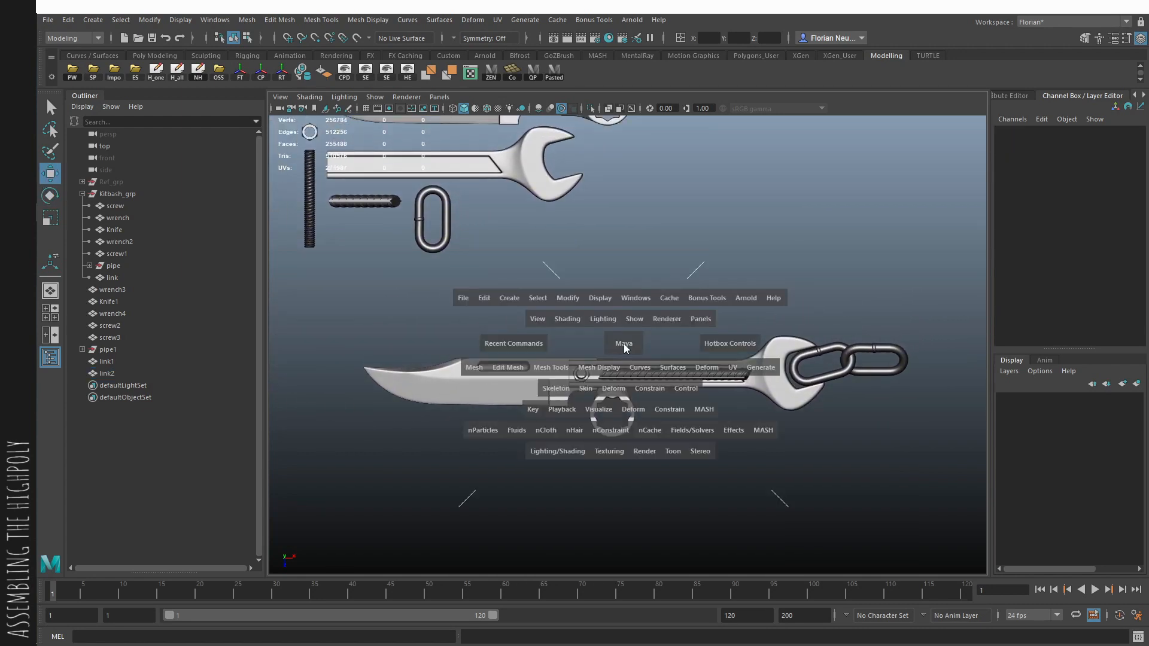
alt+drag(623, 344, 748, 335)
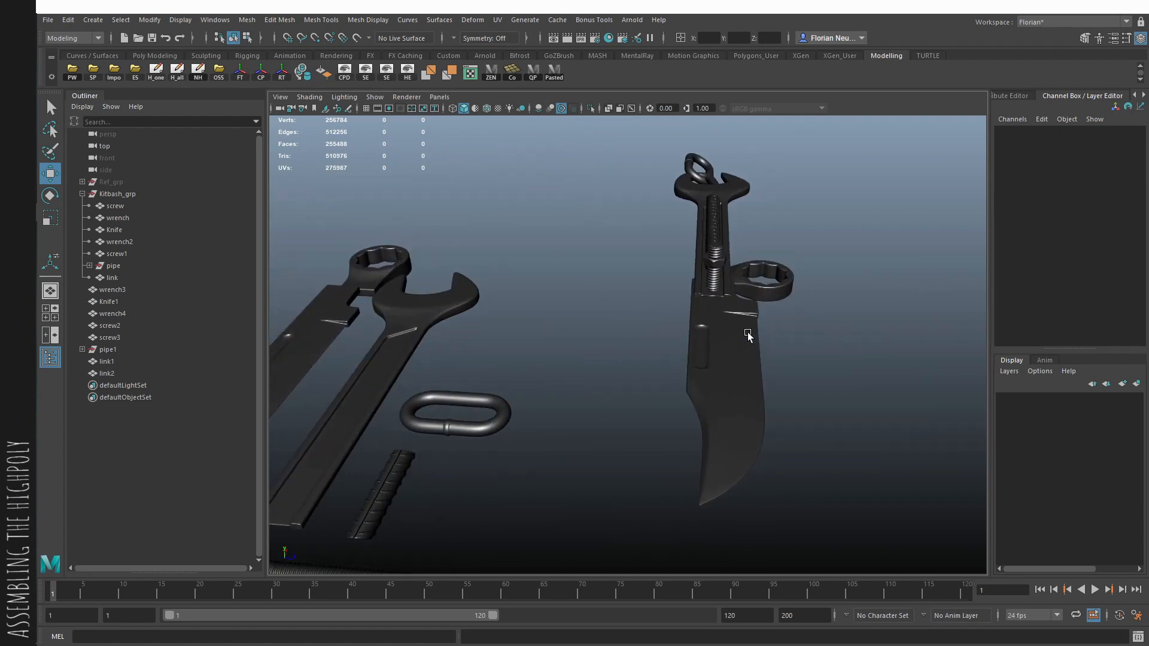
key(q)
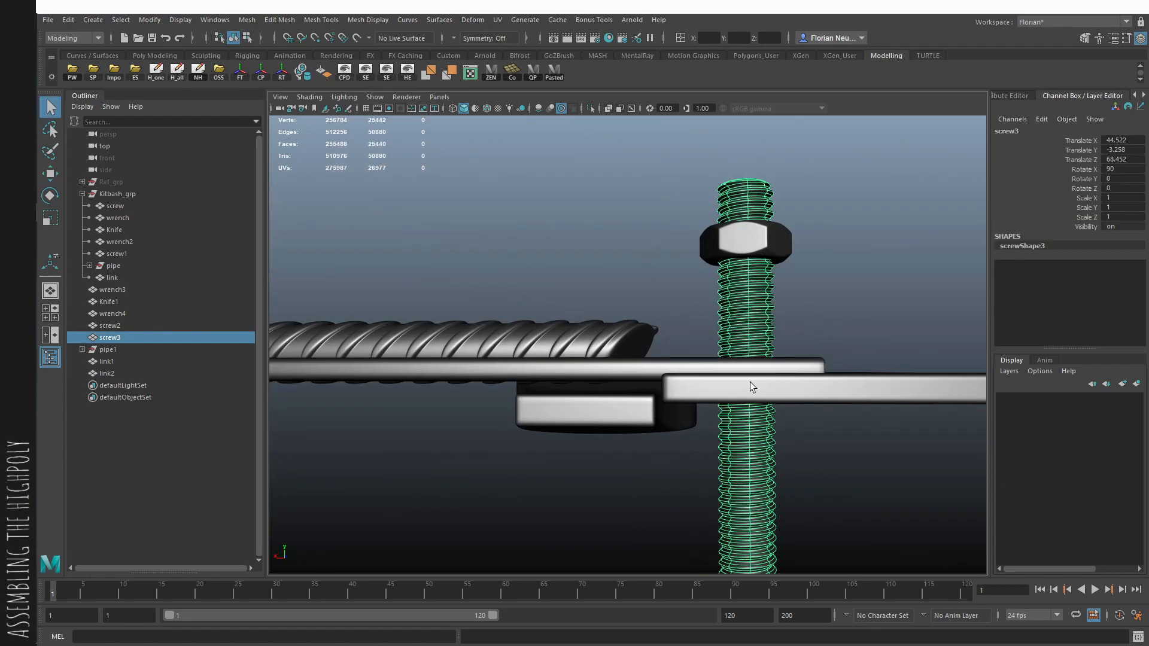
click(730, 388)
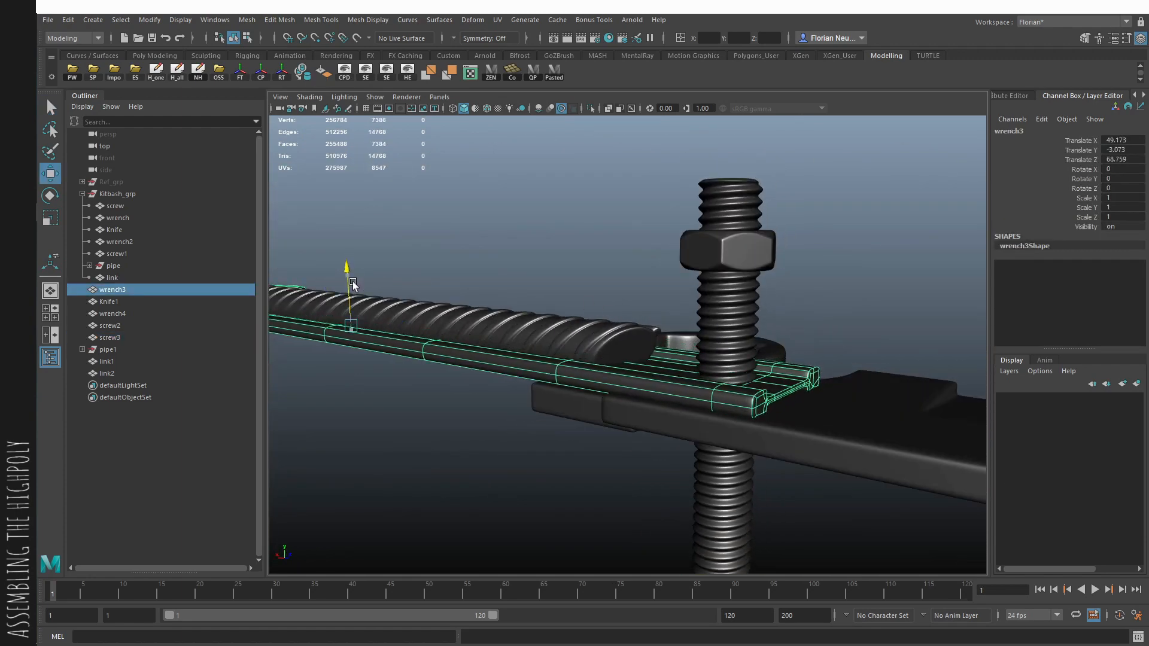
- Lower the hex nut along the threaded rod onto the wrench handle, at about Translate Y -6.91
click(775, 256)
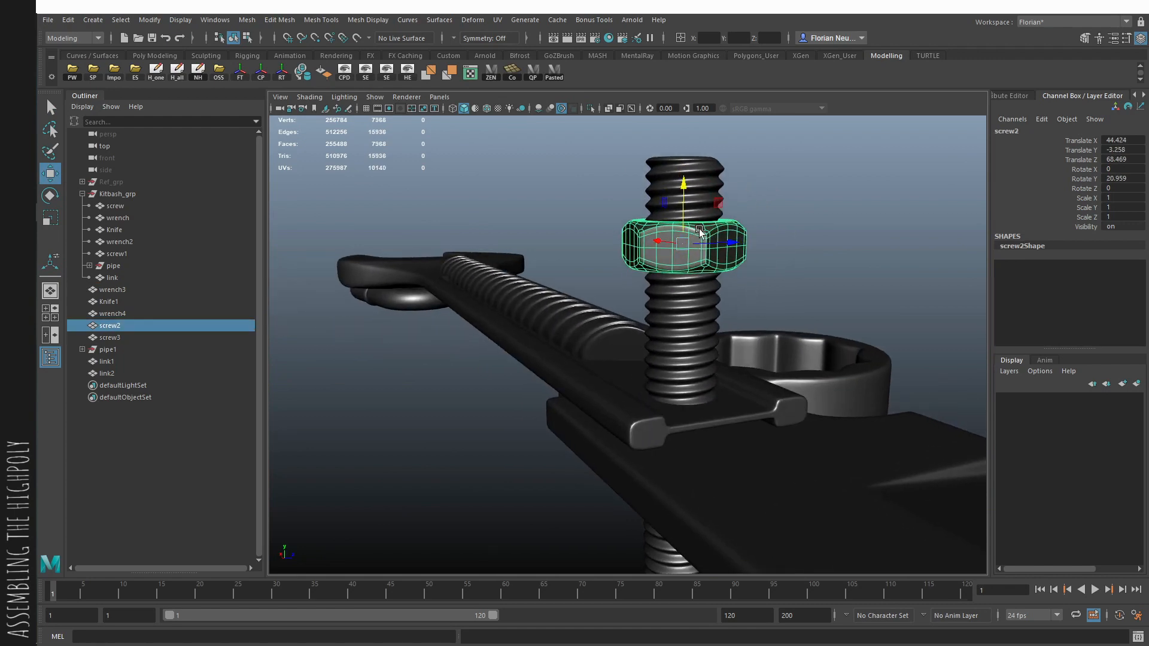
drag(689, 243, 690, 350)
alt+right_drag(688, 344, 786, 373)
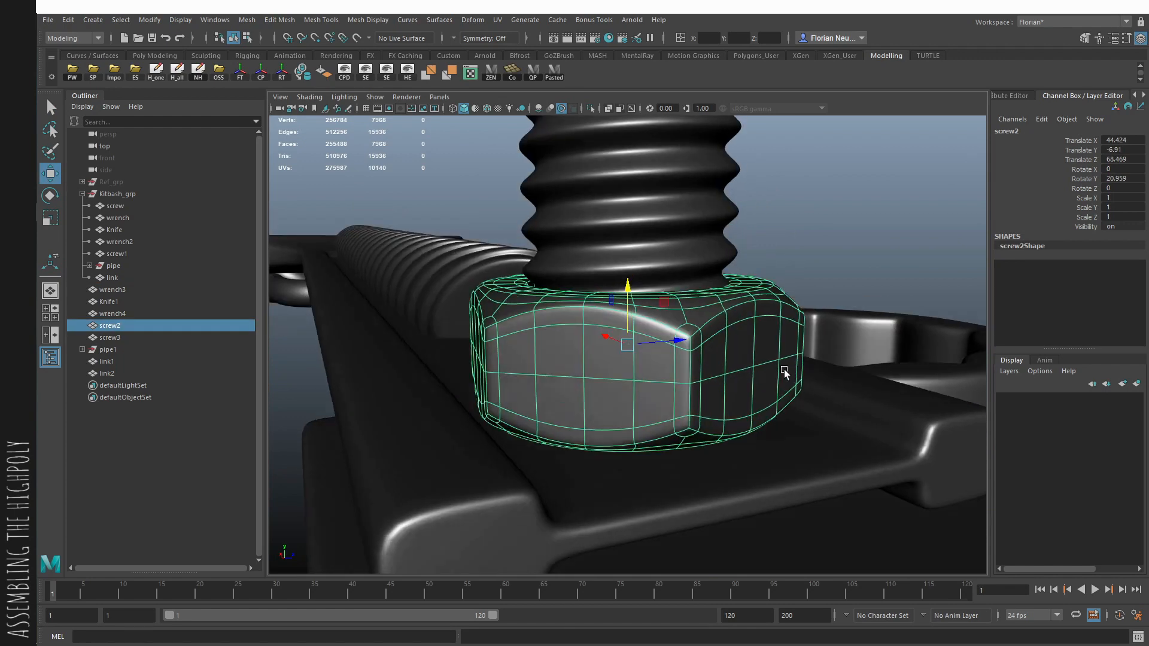
mouse_move(786, 373)
alt+mouse_down()
mouse_move(748, 361)
mouse_move(798, 386)
alt+mouse_up()
alt+right_drag(798, 386, 485, 307)
alt+drag(485, 307, 706, 307)
- Lower the threaded rod so only a short end sticks out above the nut
click(654, 259)
drag(635, 405, 631, 541)
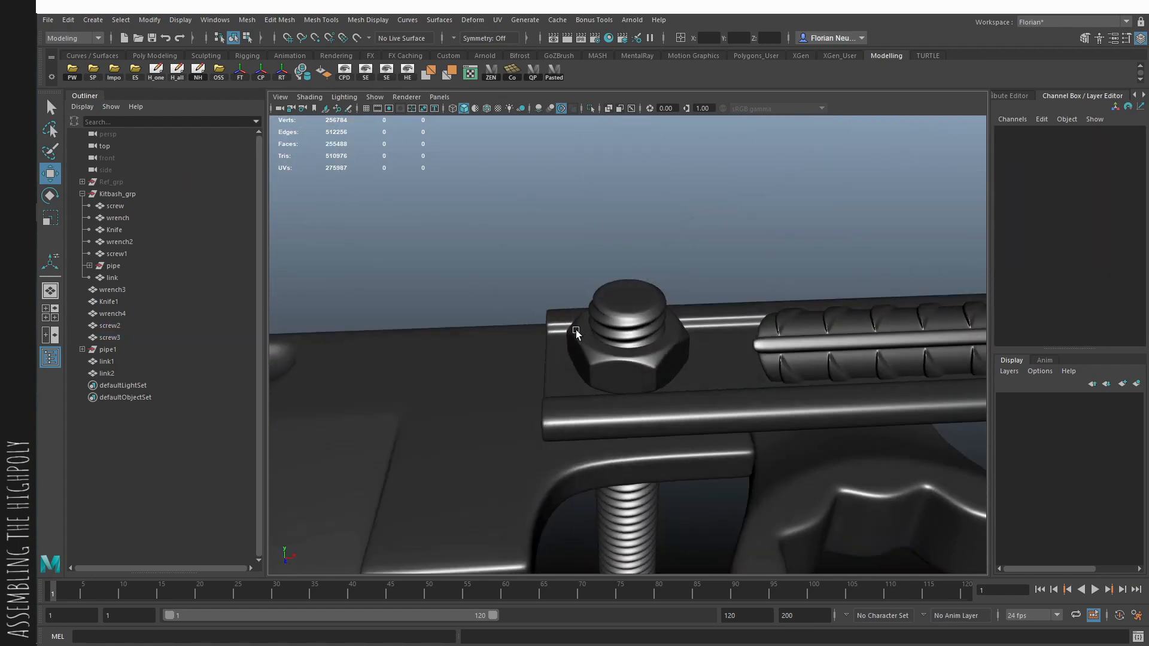
alt+drag(575, 332, 622, 305)
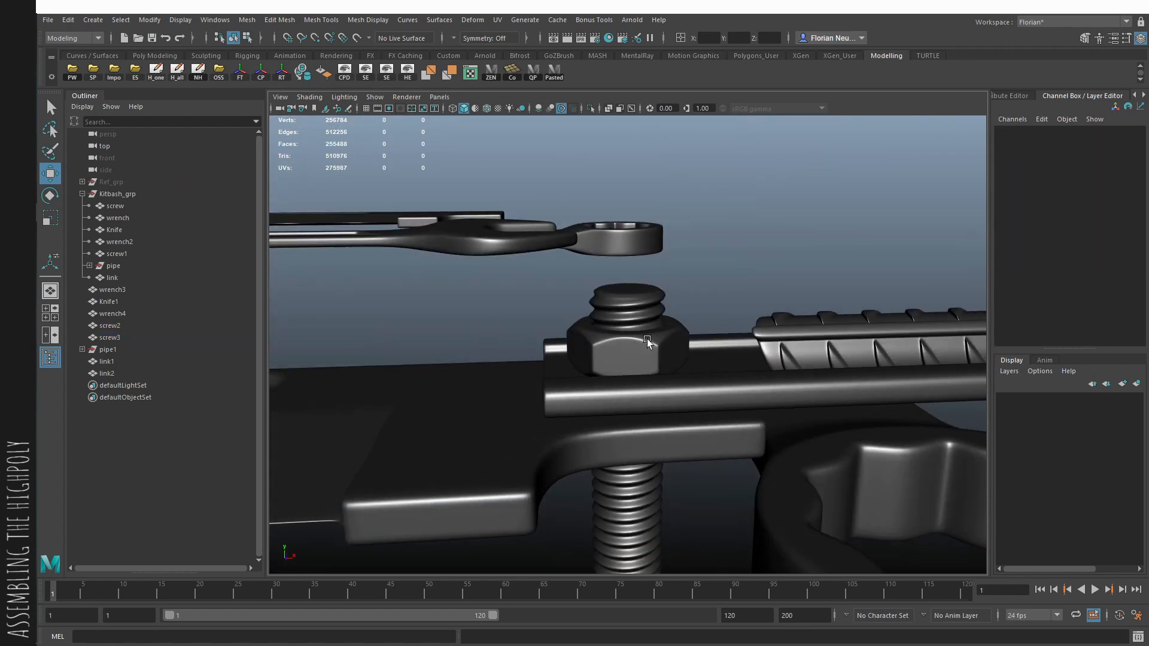
- Duplicate the nut and move the copy down the rod to the underside of the knife
click(649, 350)
alt+drag(649, 350, 623, 403)
key(ctrl+d)
alt+drag(641, 429, 760, 375)
- Reduce the second nut copy to its flat ring of faces around the hole by deleting all other faces
key(q)
click(661, 329)
shift+double_click(680, 325)
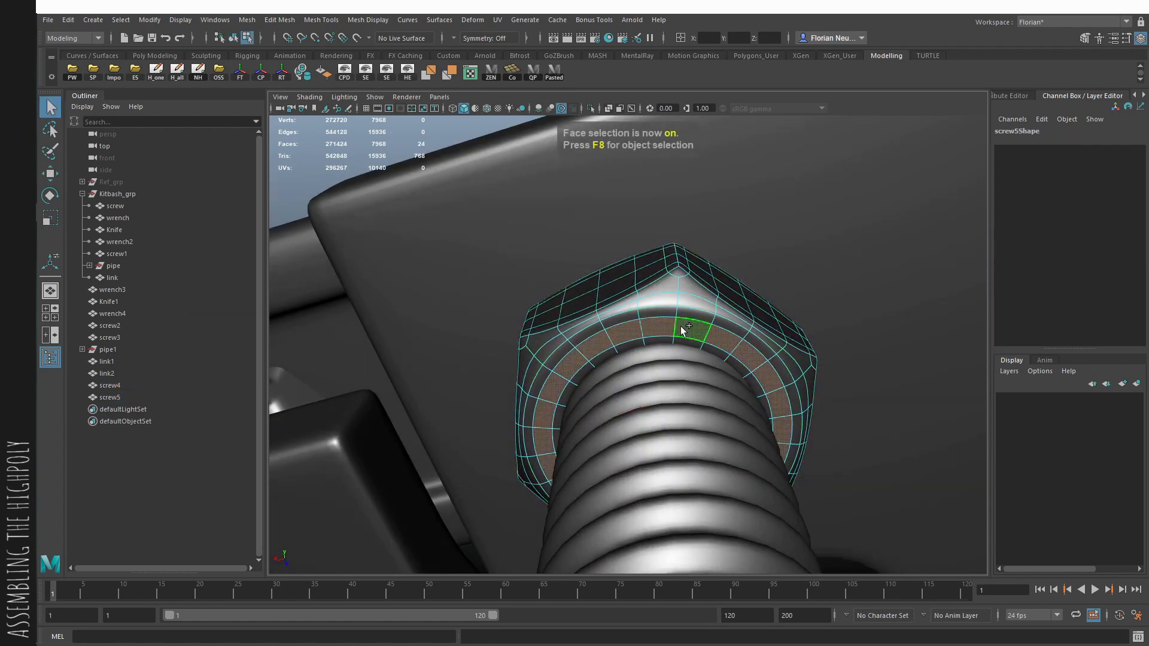
key(ctrl+shift+i)
key(Delete)
- Scale the ring's outer edge loop outward past the nut and check its inner loop against the rod in X-ray shading
key(F8)
key(F10)
click(699, 309)
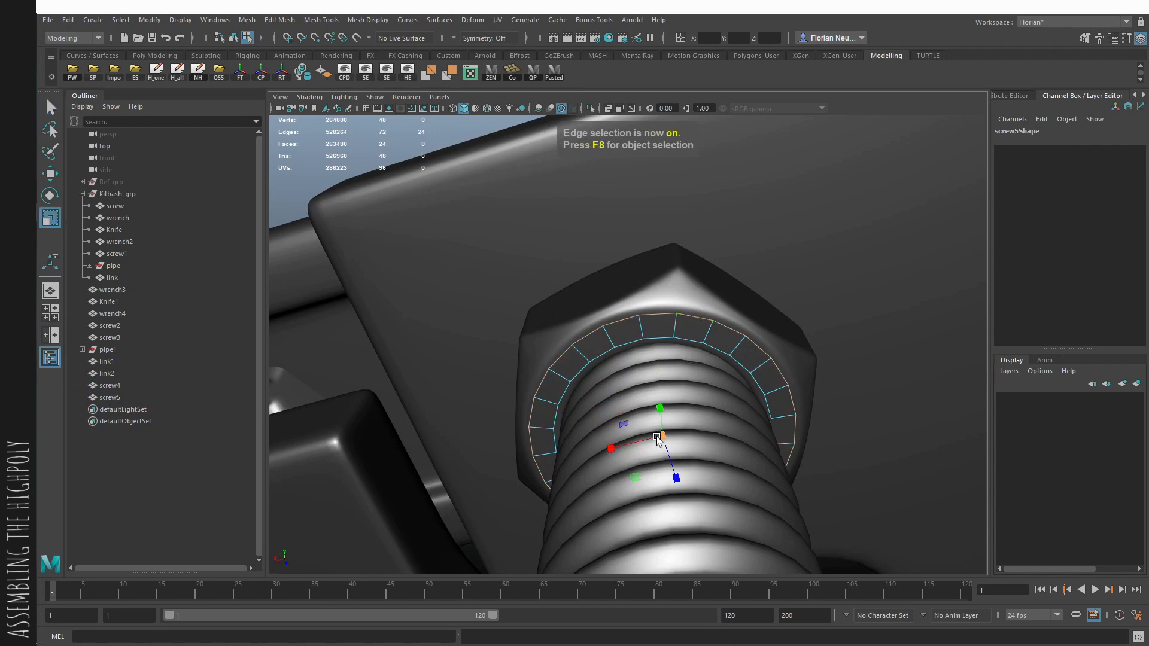
drag(657, 438, 723, 418)
double_click(685, 338)
key(alt+x)
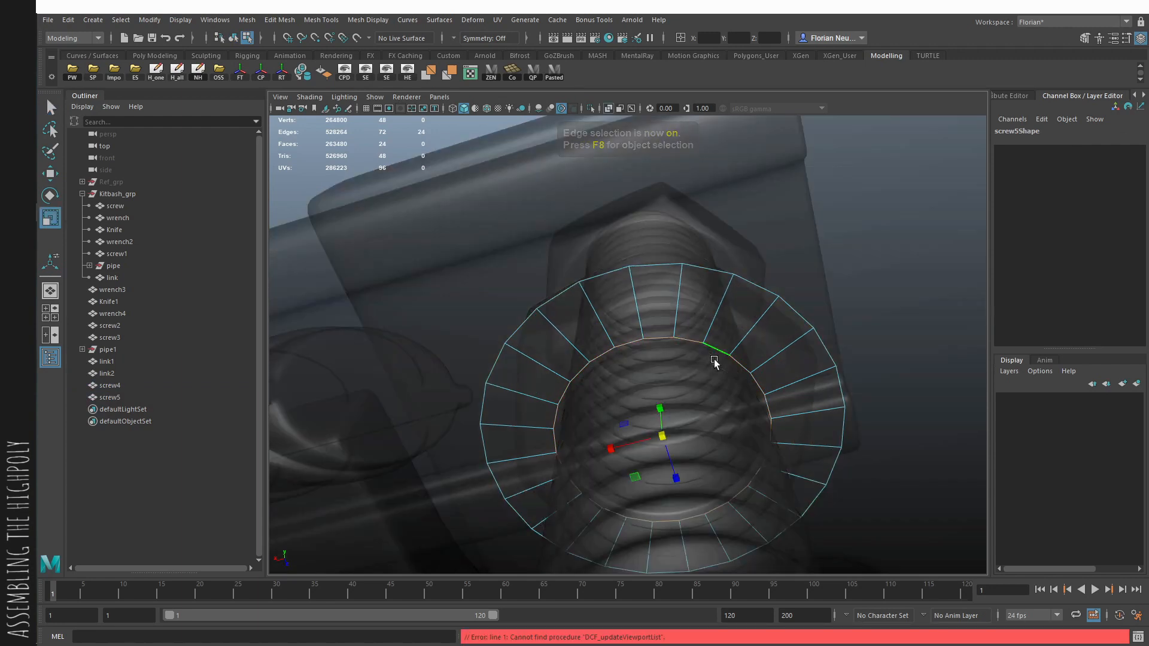
alt+drag(713, 359, 656, 328)
- Move the washer ring between nut and knife at about Translate Y -8.83 and widen its outer edge loop further
key(F8)
key(w)
key(alt+x)
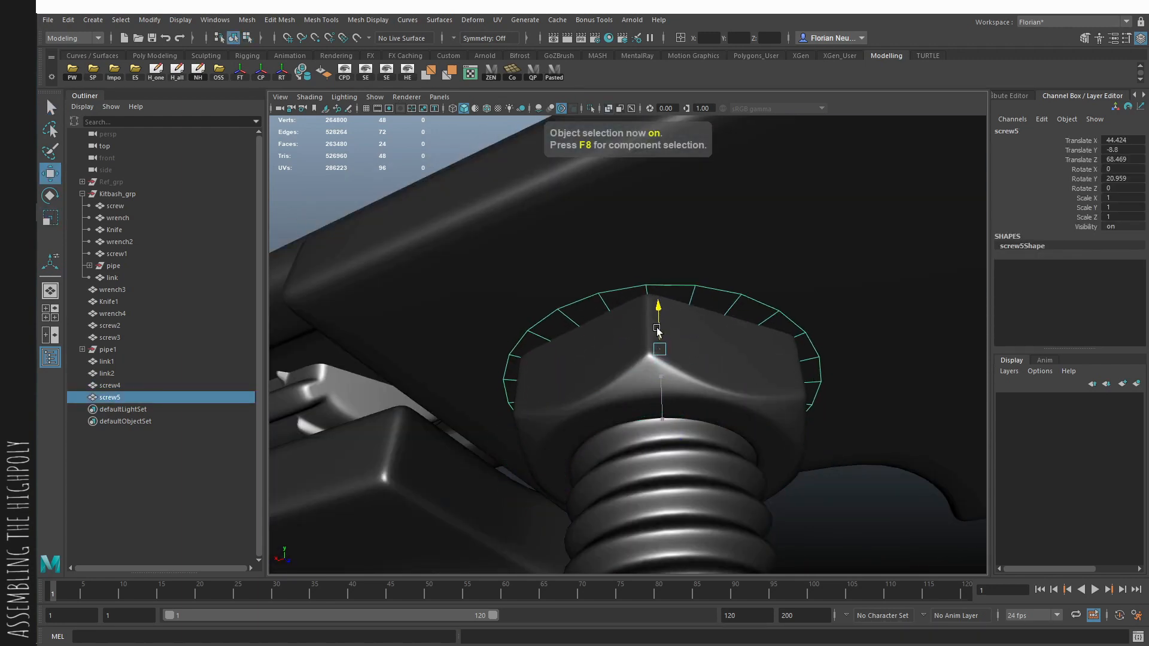
key(F8)
double_click(678, 289)
drag(675, 389, 680, 388)
key(F8)
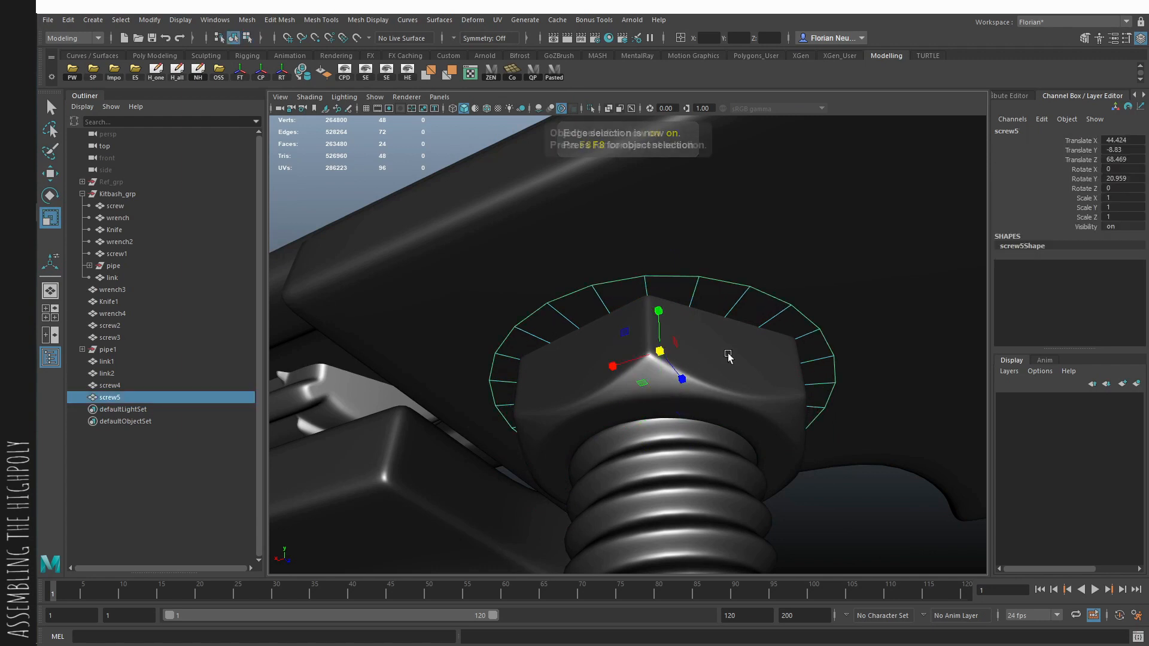
- Extrude the washer ring vertically to give it thickness and reverse its face normals
alt+drag(728, 357, 755, 395)
key(ctrl+e)
key(w)
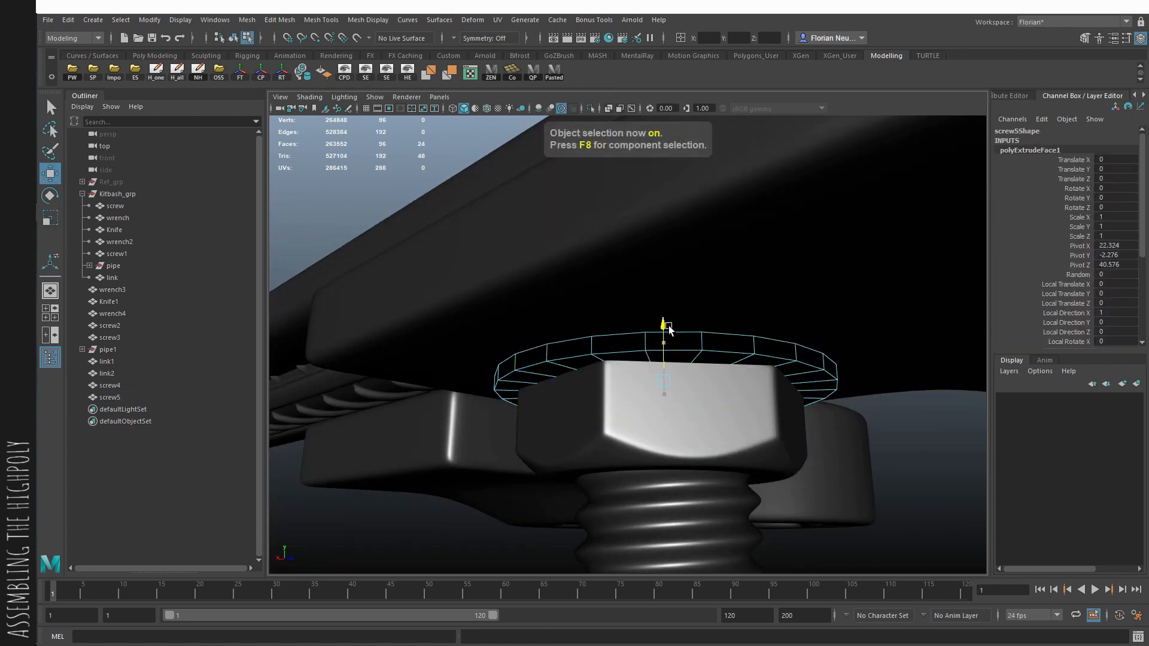
drag(668, 326, 668, 325)
key(F8)
click(324, 72)
- Bevel the washer ring's hard edges with Chamfer switched off
key(r)
scroll(564, 287, up, 4)
key(q)
key(F10)
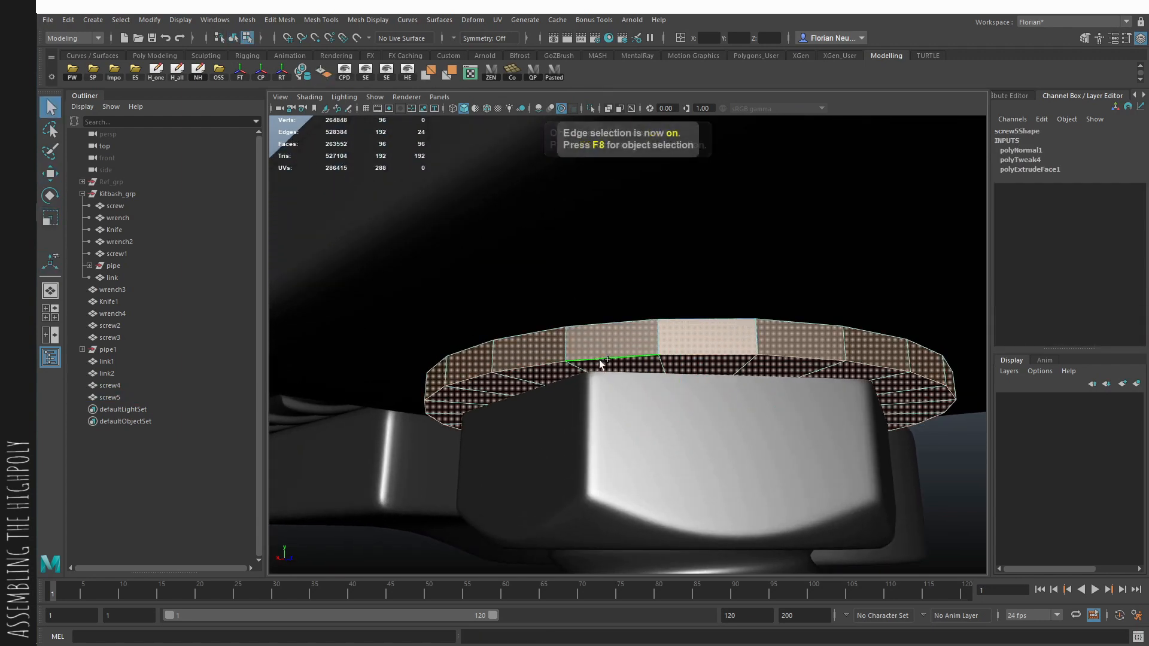
key(alt+x)
click(648, 393)
key(ctrl+b)
key(alt+x)
key(F8)
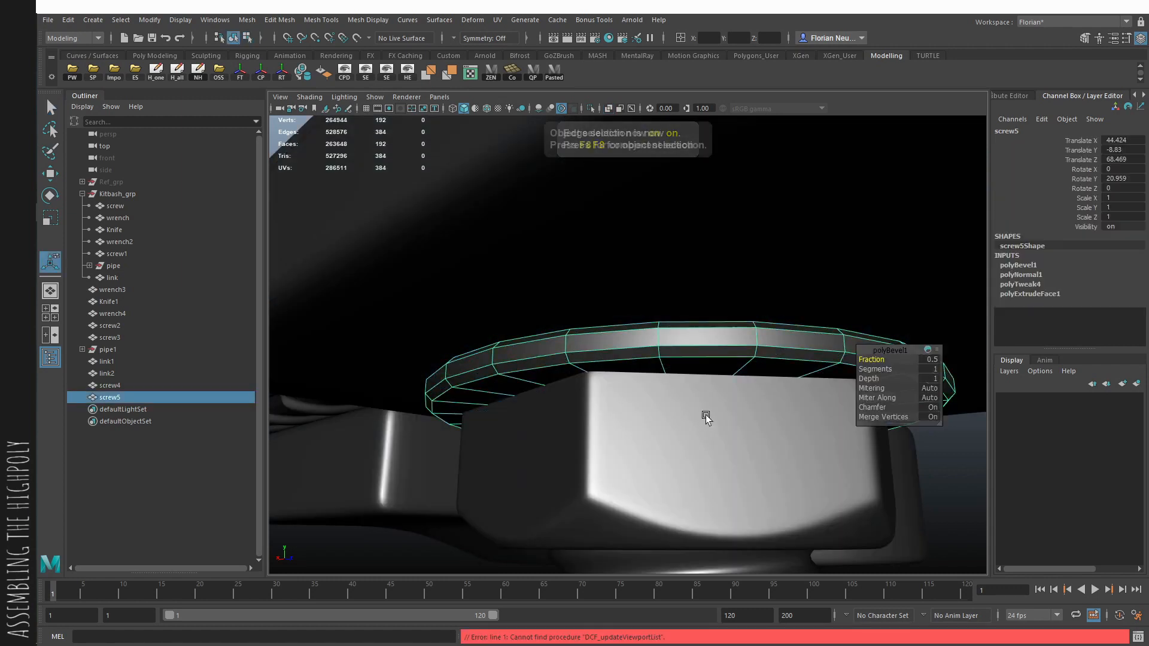
click(867, 406)
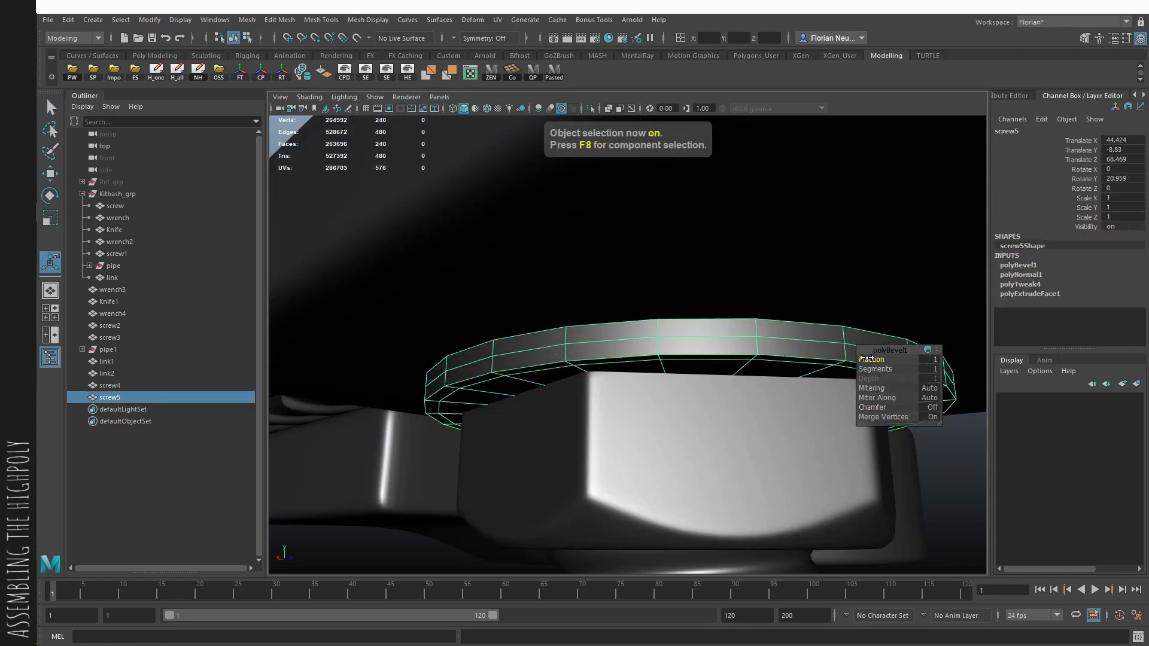
- Show the washer in smooth preview, and reposition it and the nut beneath it vertically against the knife
key(3)
drag(683, 319, 686, 290)
click(728, 438)
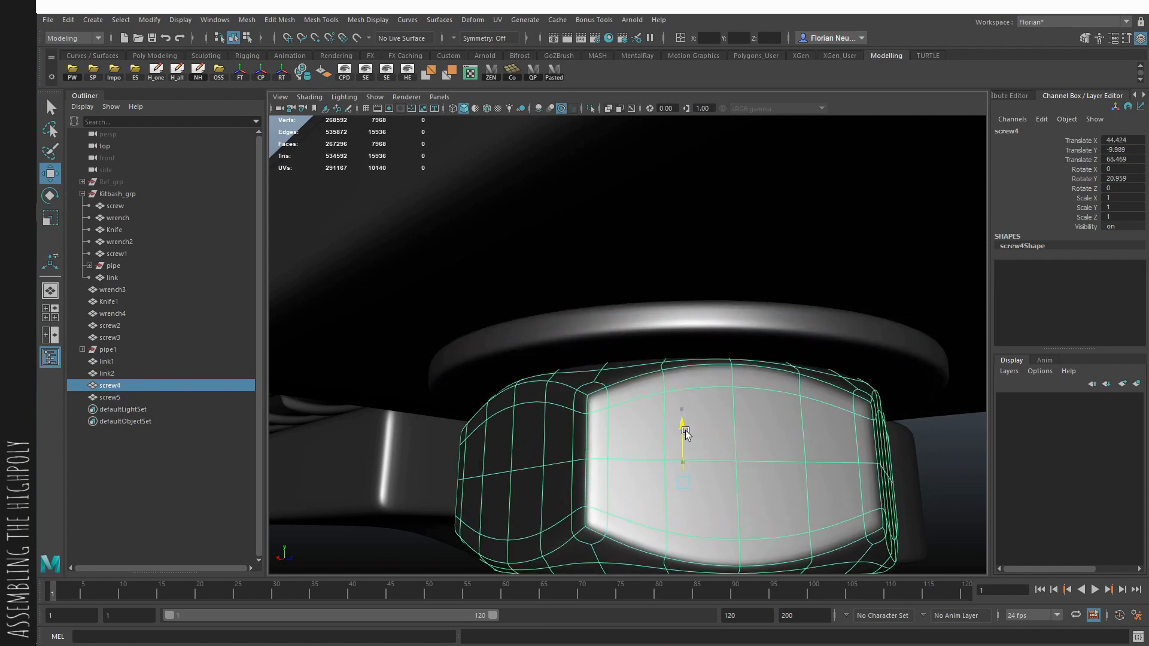
scroll(724, 435, down, 4)
mouse_move(724, 435)
alt+mouse_down()
mouse_move(871, 541)
mouse_move(666, 479)
mouse_move(374, 423)
mouse_move(659, 443)
mouse_move(738, 413)
mouse_move(679, 379)
alt+mouse_up()
- Examine the threaded rod's course through the nuts, knife and wrenches from the side in X-ray shading
click(871, 541)
click(666, 480)
key(alt+x)
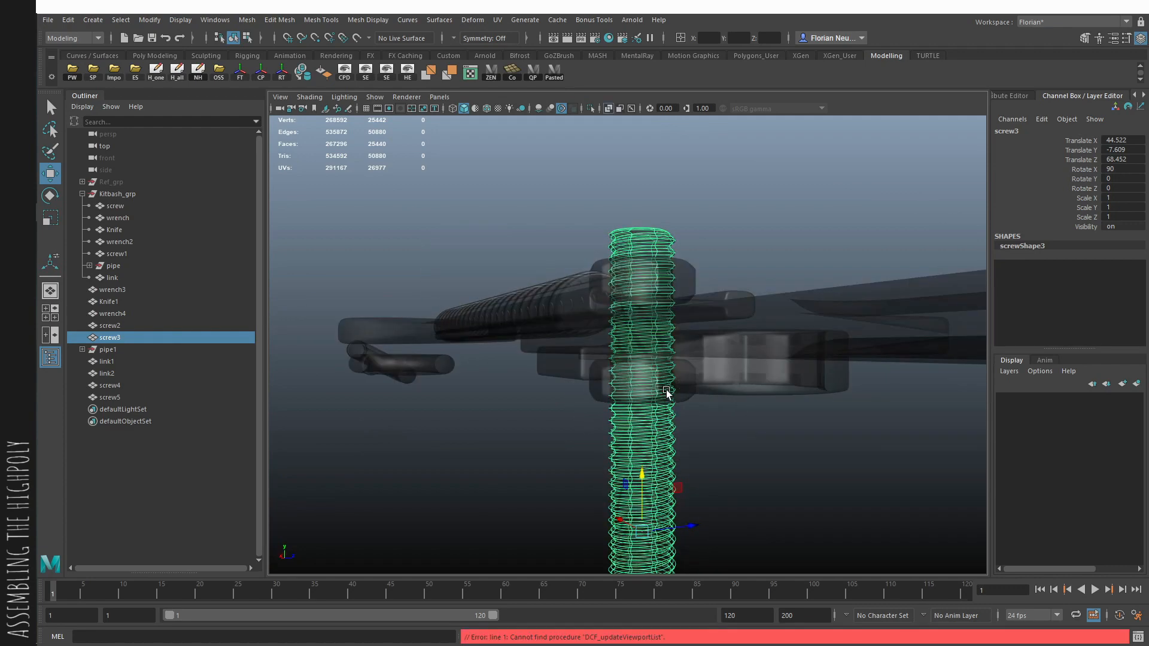
alt+right_drag(669, 395, 723, 429)
alt+drag(723, 428, 681, 372)
scroll(682, 372, up, 2)
key(F10)
key(q)
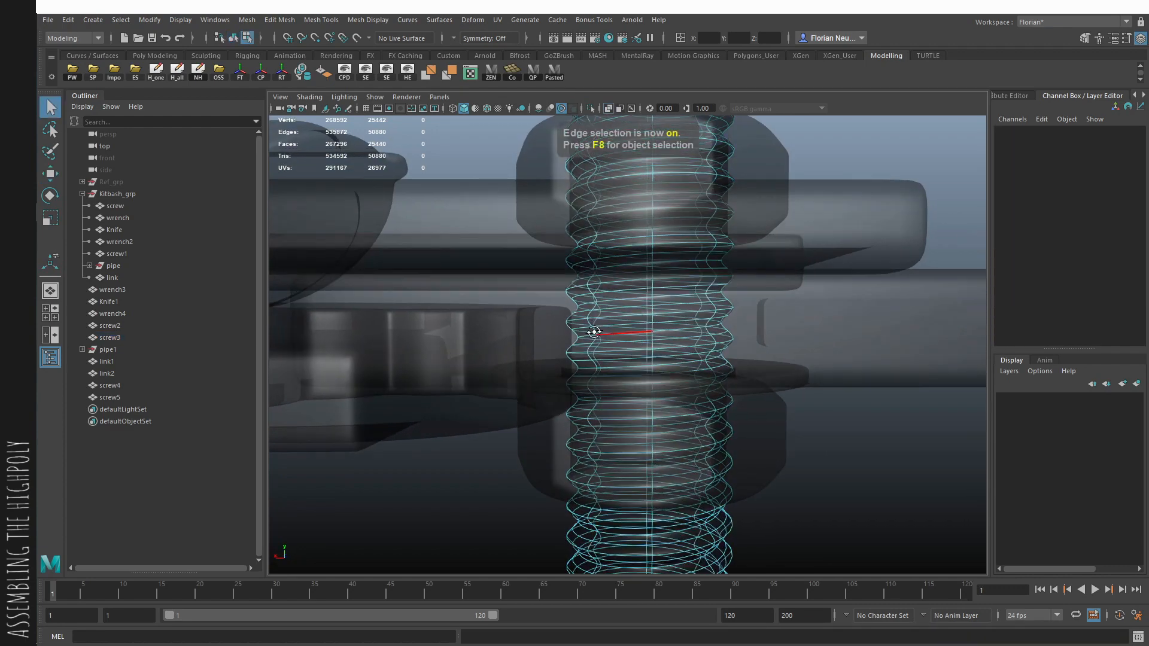
key(space)
drag(595, 331, 674, 335)
key(F8)
key(f)
alt+middle_drag(539, 263, 576, 360)
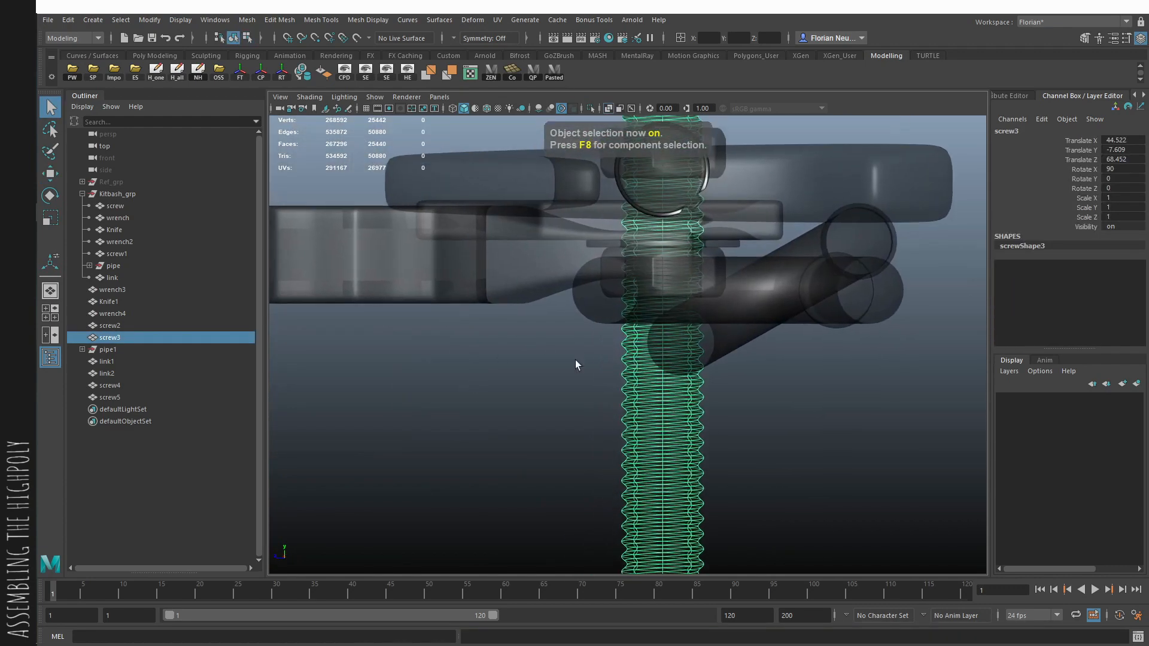
- Check how the long wrench and the knife overlap at the rod, with and without X-ray shading
shift+click(574, 222)
alt+middle_drag(575, 222, 569, 315)
alt+right_drag(570, 314, 746, 340)
click(612, 297)
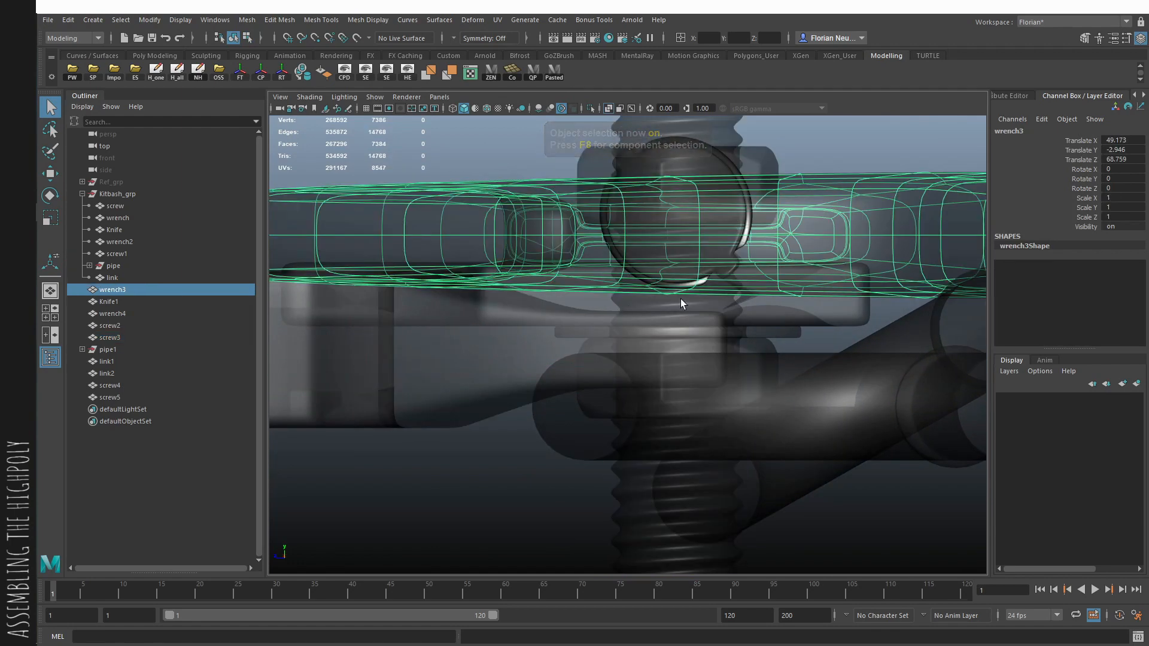
alt+middle_drag(680, 299, 652, 367)
key(space)
drag(651, 367, 643, 331)
key(alt+x)
alt+right_drag(644, 331, 418, 270)
alt+drag(419, 271, 508, 251)
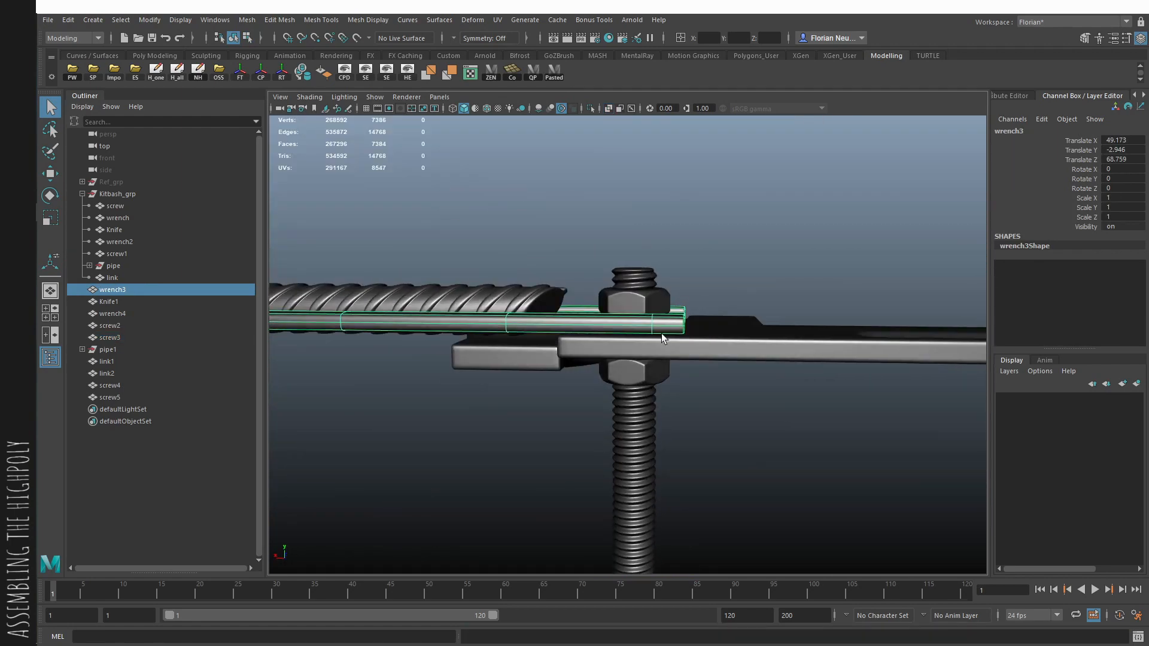
click(663, 345)
key(space)
click(740, 358)
key(alt+x)
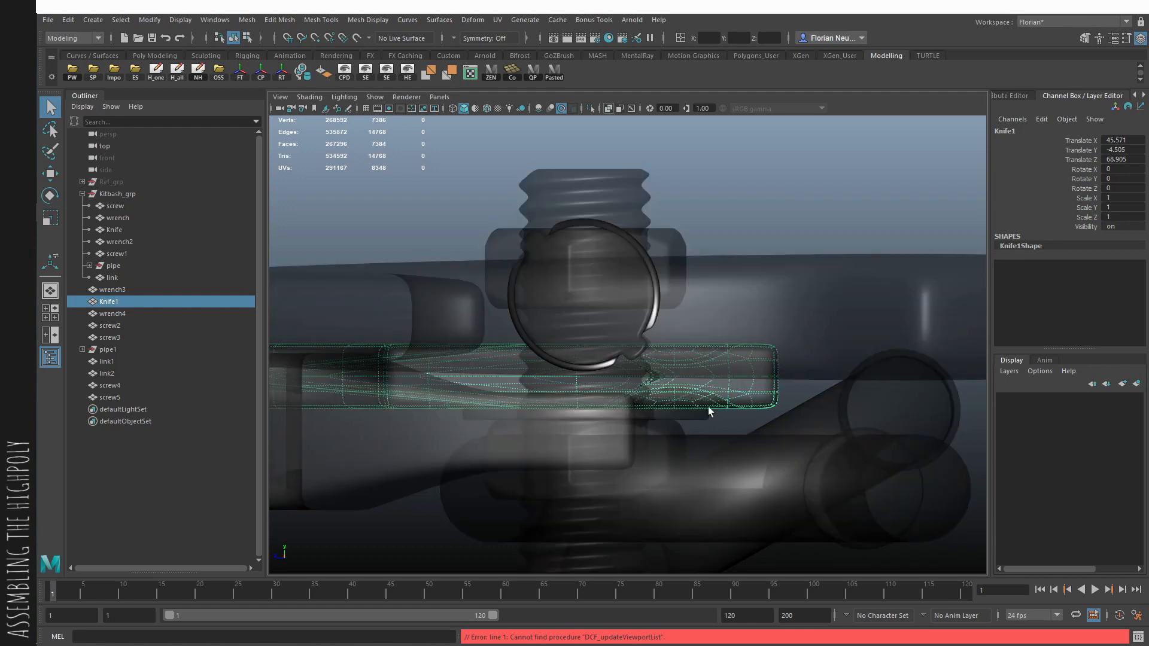
- Slice the threaded rod horizontally at the knife's height with Multi-Cut and separate it into two pieces
click(597, 389)
key(ctrl+shift+x)
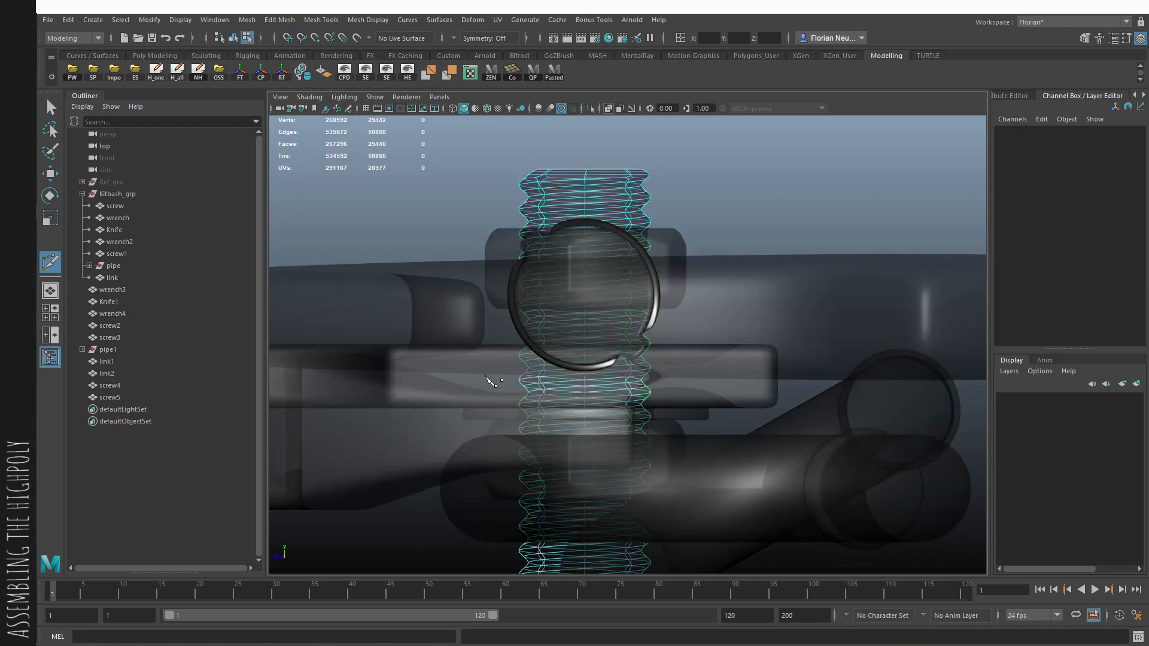
shift+drag(762, 381, 762, 381)
key(q)
key(F10)
shift+right_drag(669, 381, 554, 456)
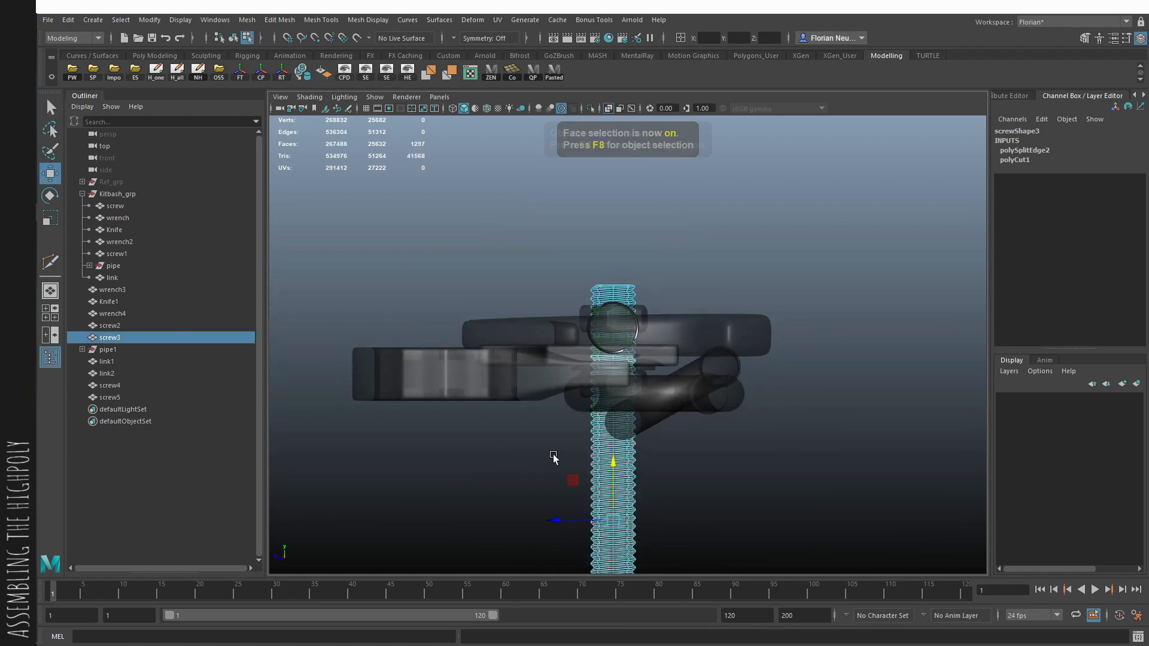
key(F8)
click(642, 471)
click(616, 440)
alt+right_drag(419, 416, 344, 408)
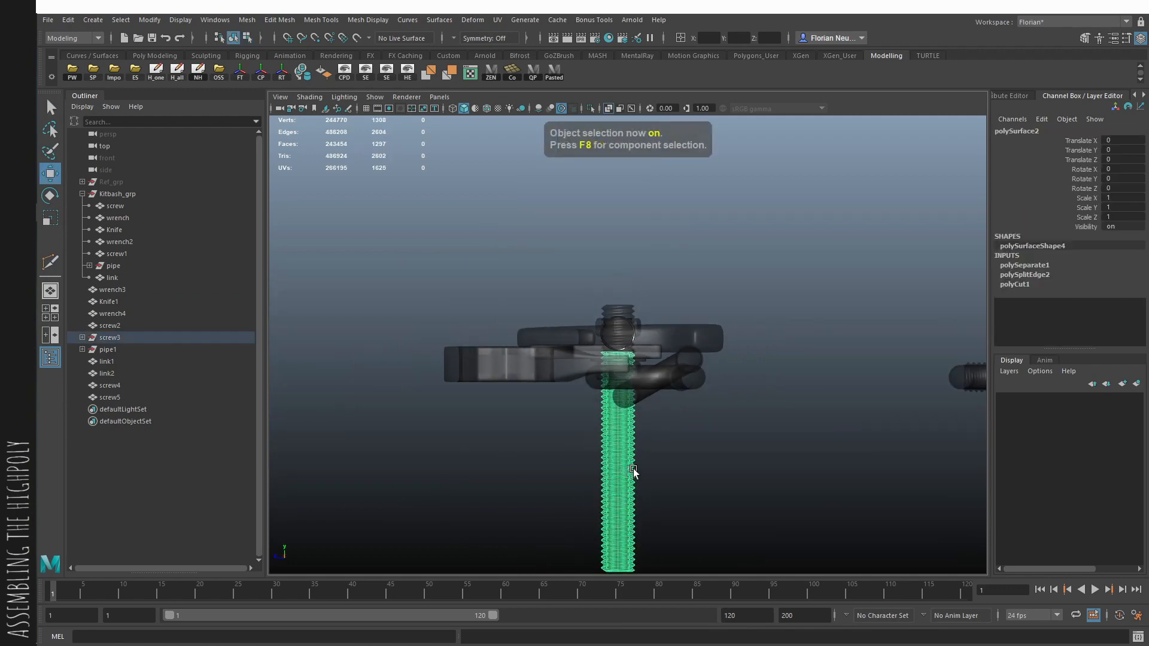
- Move the lower rod piece up to Translate Z -12.987, leaving a short end below the nut, and show it in smooth preview
alt+right_drag(649, 314, 724, 404)
key(space)
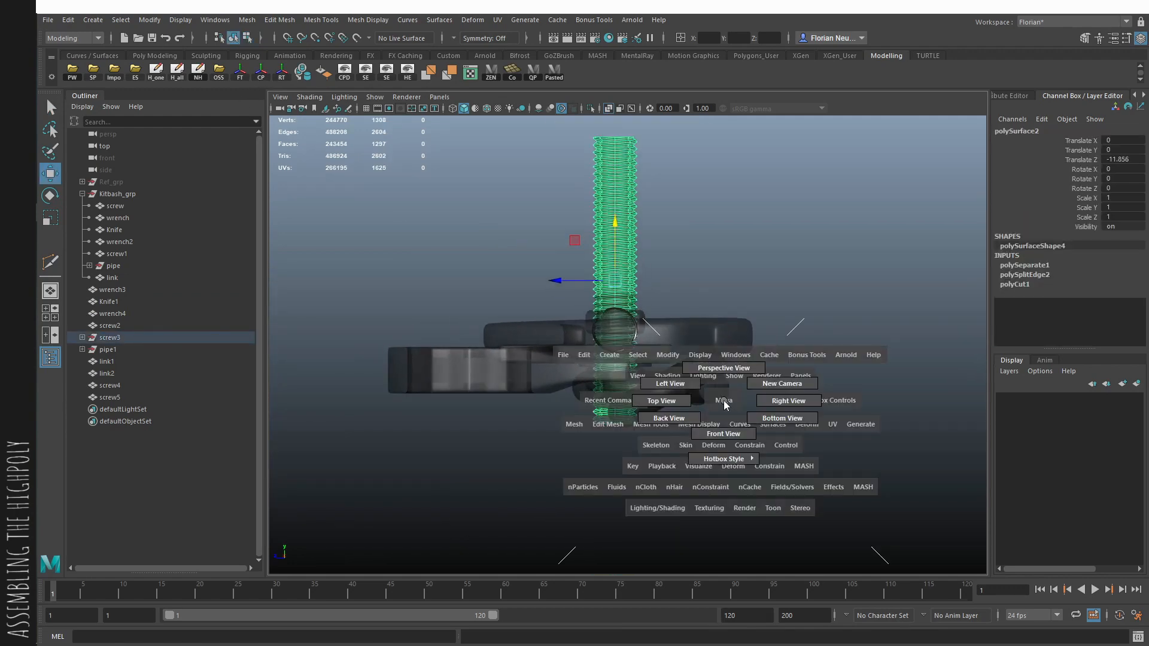
drag(721, 375, 720, 356)
key(alt+x)
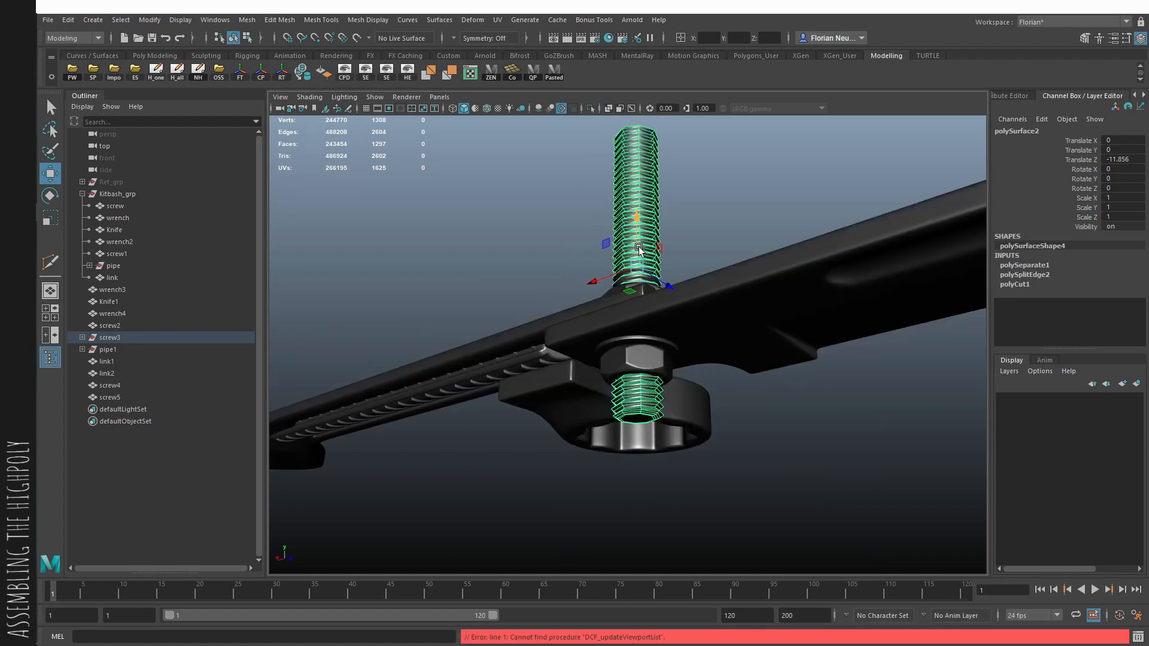
key(3)
drag(640, 244, 641, 230)
alt+right_drag(640, 230, 658, 234)
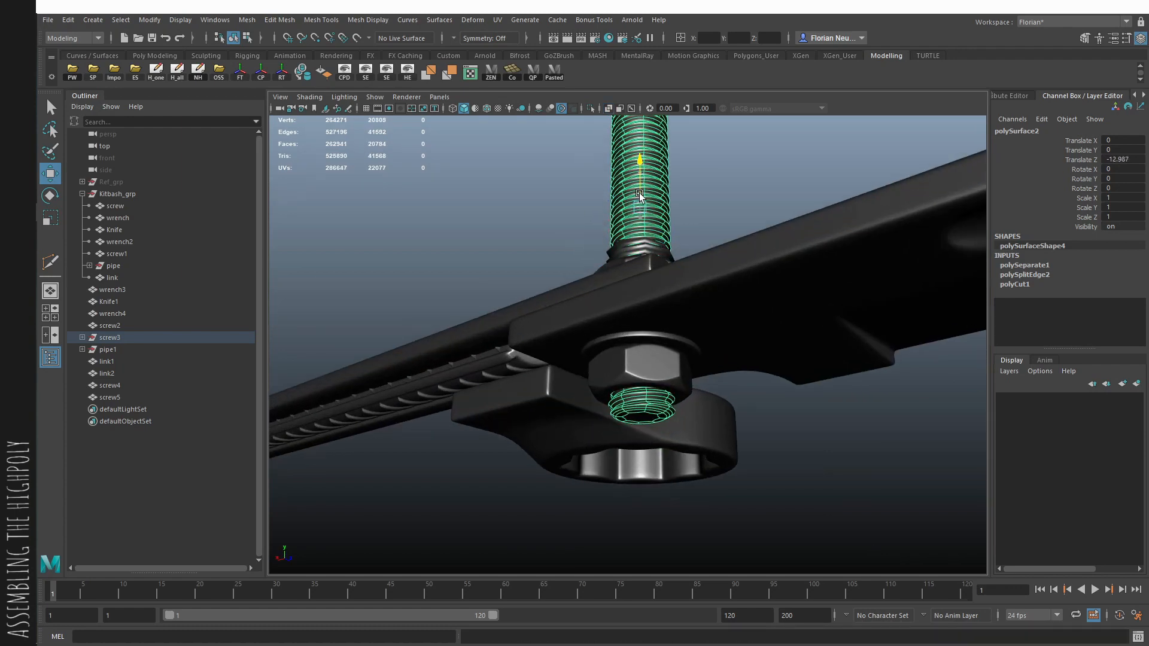
- Slice the raised rod piece horizontally inside the knife and delete its faces above the cut
mouse_move(639, 194)
alt+mouse_down()
mouse_move(720, 244)
mouse_move(725, 333)
mouse_move(777, 342)
mouse_move(859, 469)
mouse_move(655, 335)
alt+mouse_up()
key(alt+x)
alt+middle_drag(602, 369, 607, 388)
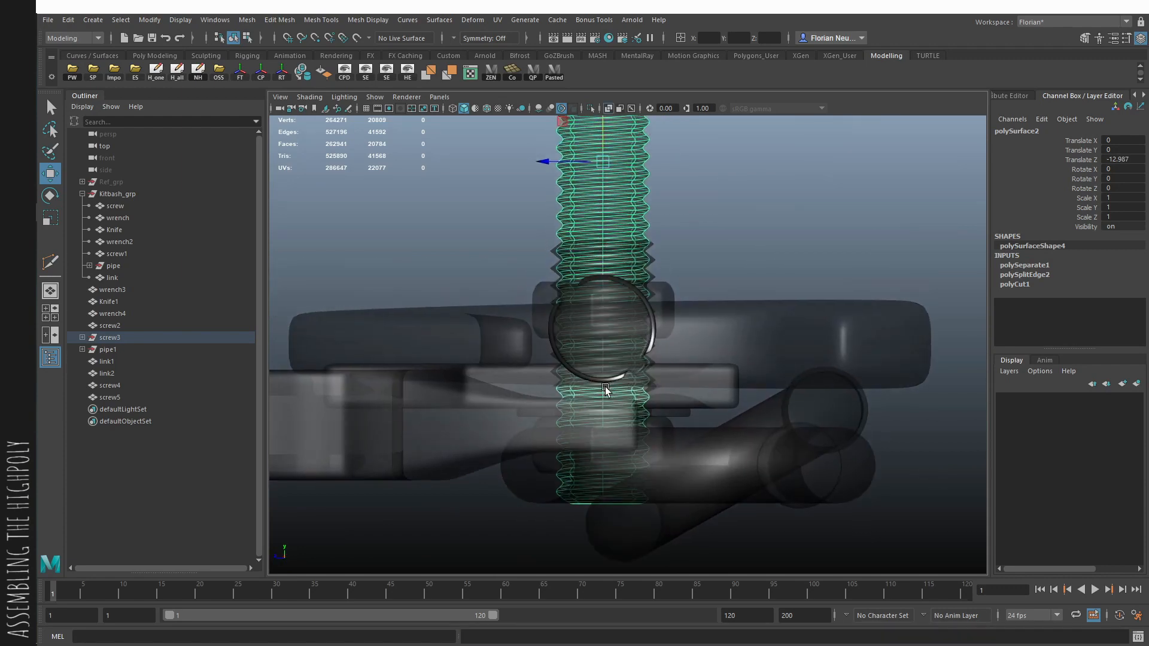
key(F11)
ctrl+alt+drag(819, 395, 815, 395)
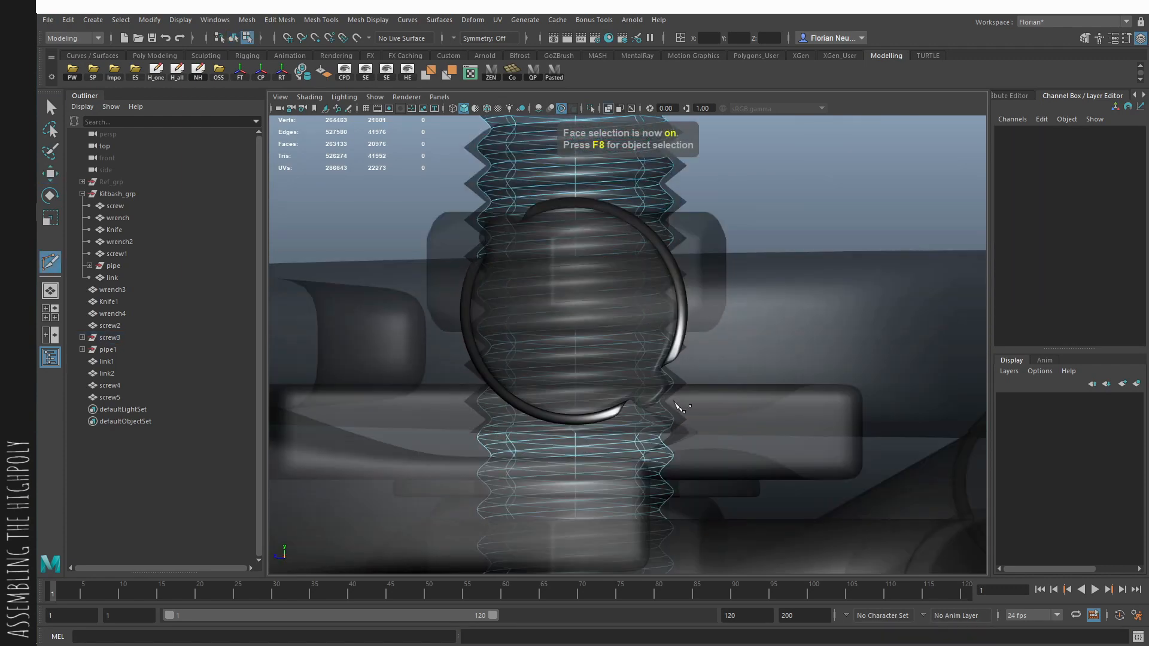
shift+right_drag(704, 426, 707, 581)
key(F11)
double_click(636, 403)
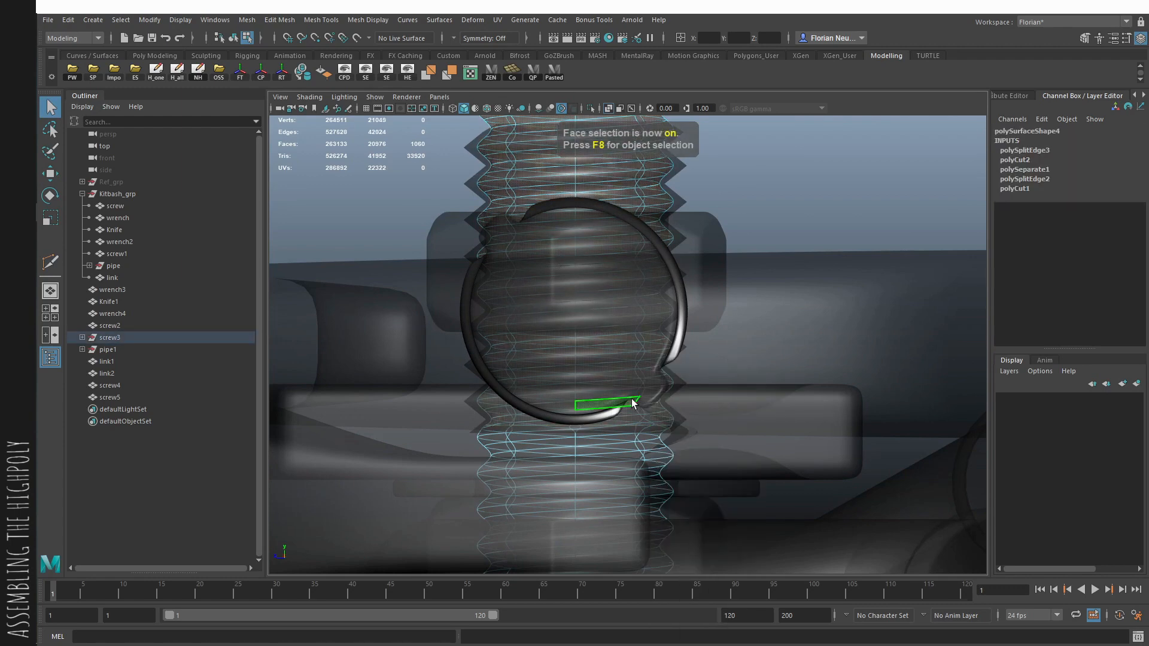
key(Delete)
- Show the upper rod piece in smooth preview and lower it slightly into the upper nut
key(space)
drag(663, 402, 658, 318)
key(F8)
click(643, 250)
key(3)
click(762, 241)
alt+drag(763, 242, 713, 277)
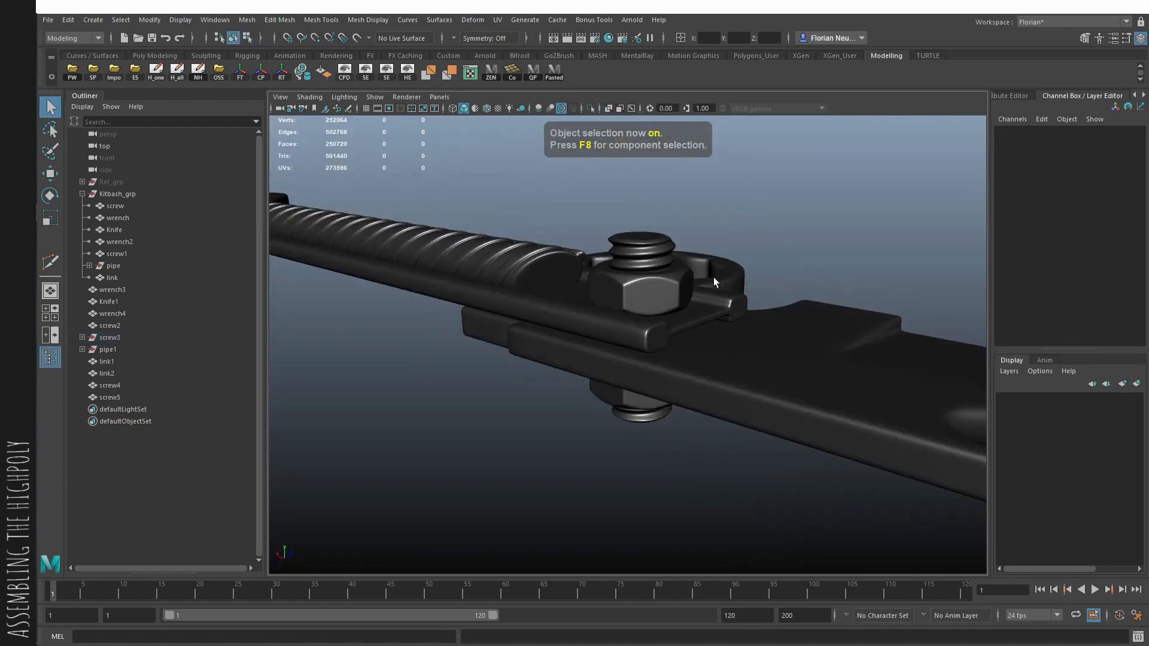
click(643, 240)
key(w)
drag(646, 242, 645, 258)
- Inspect both rod ends, the nuts and the washer from all around the assembled weapon
alt+drag(772, 231, 779, 203)
click(797, 183)
alt+drag(798, 251, 538, 299)
alt+right_drag(538, 300, 399, 303)
alt+drag(399, 303, 728, 310)
alt+right_drag(728, 310, 820, 394)
click(624, 432)
alt+drag(625, 435, 608, 262)
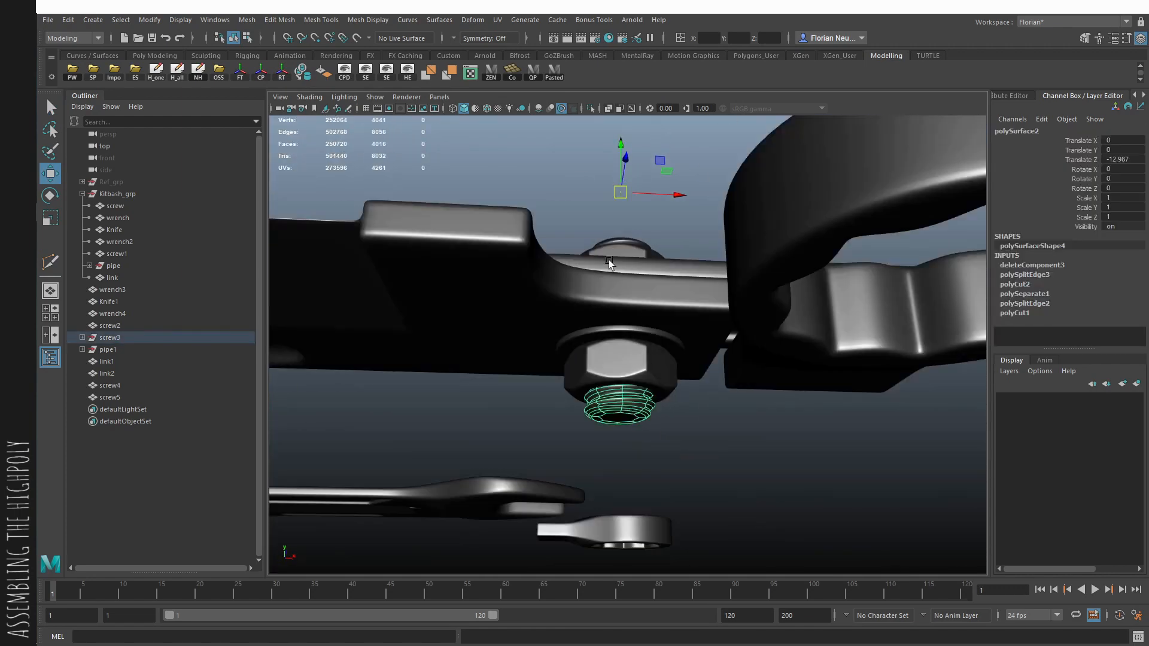
click(780, 432)
alt+drag(780, 433, 712, 527)
alt+right_drag(712, 527, 570, 502)
alt+drag(570, 503, 608, 381)
click(691, 351)
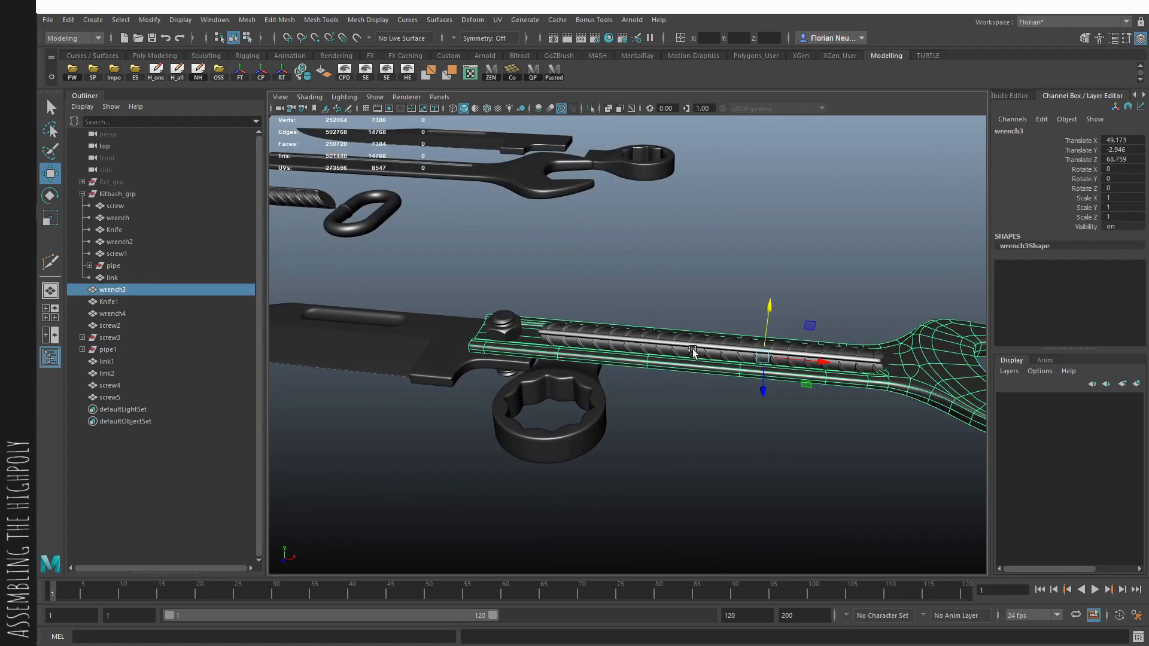
- Raise the ribbed pipe group above the wrench handle to Translate Y 0.772
alt+drag(691, 351, 644, 364)
click(118, 350)
key(f)
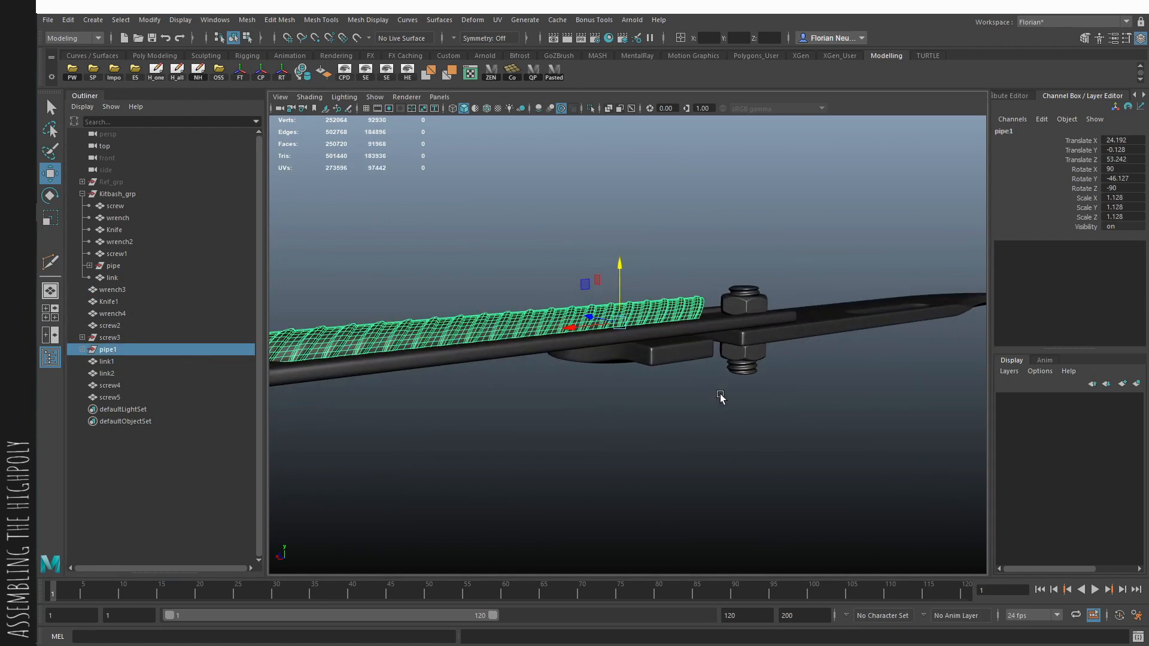
drag(618, 281, 758, 328)
middle_drag(758, 327, 764, 323)
alt+drag(763, 324, 803, 355)
middle_drag(782, 370, 781, 379)
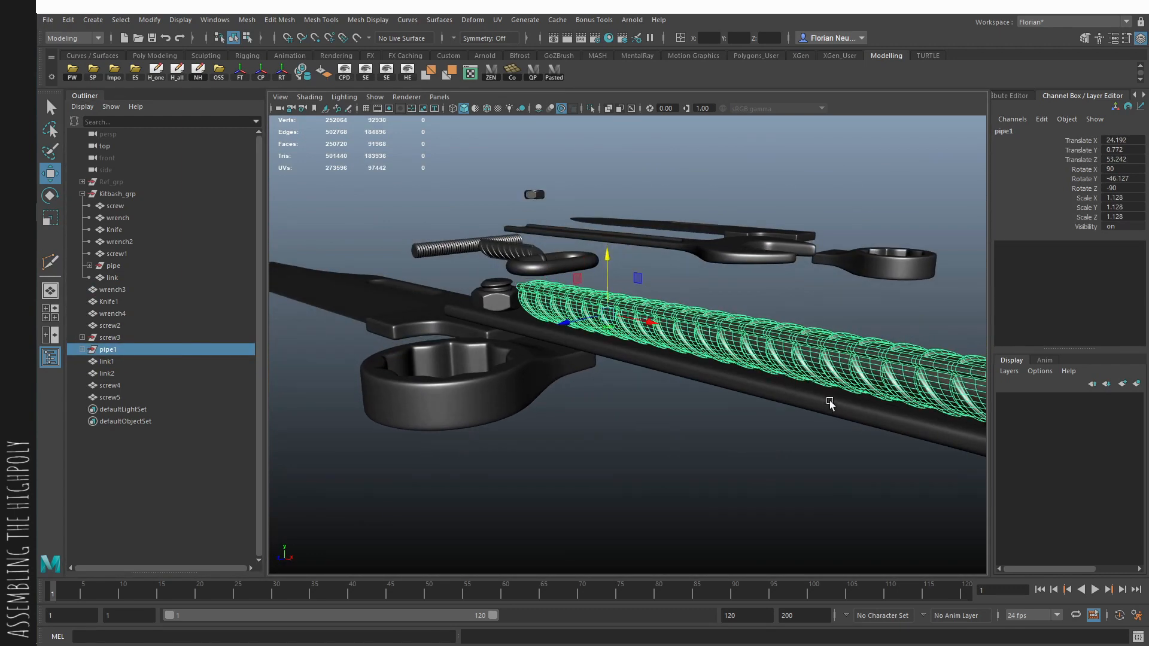
alt+drag(829, 402, 796, 412)
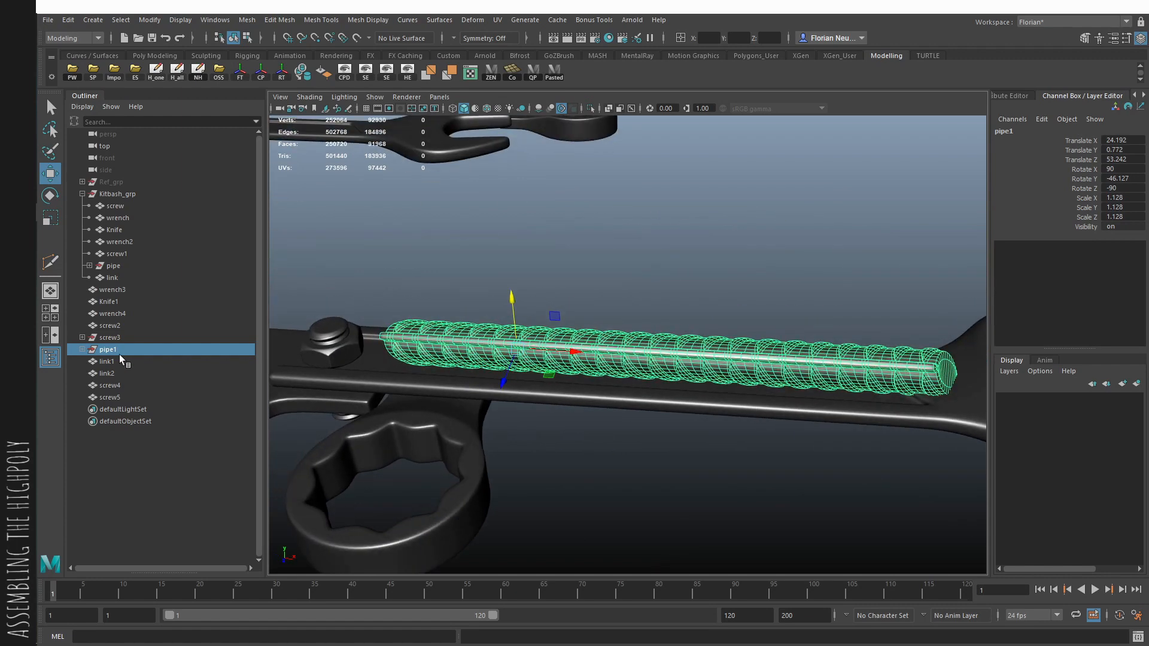
- Combine the ribbed pipe's parts into one mesh with merged vertices, clear its history and restore smooth preview
alt+drag(620, 271, 637, 276)
key(1)
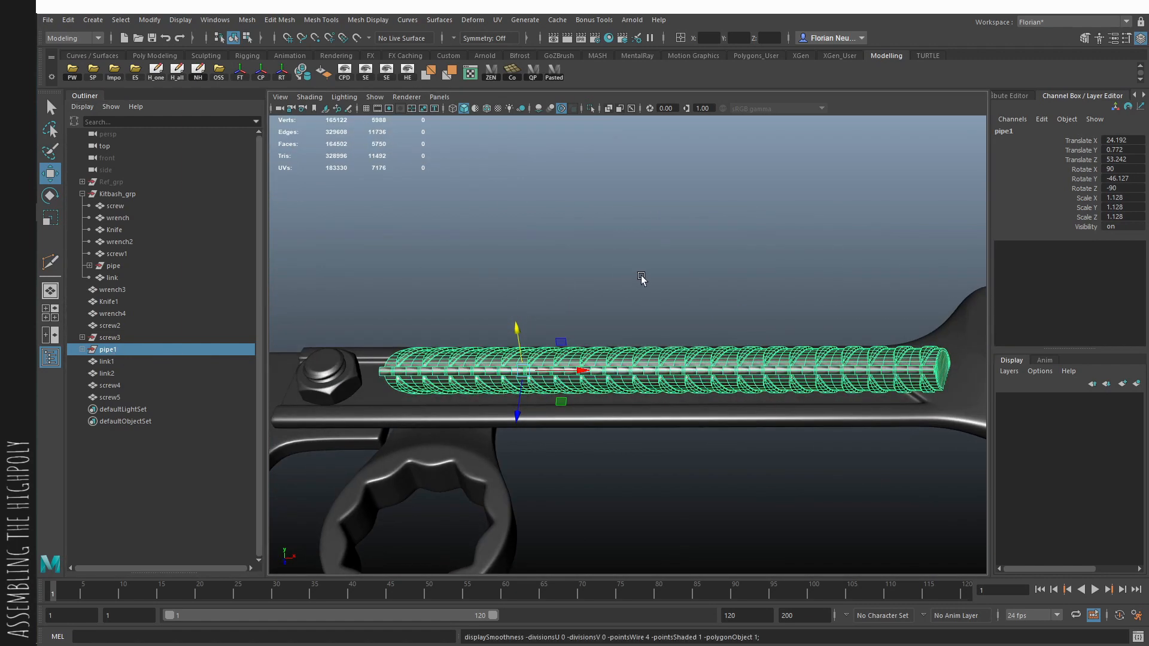
shift+right_drag(641, 277, 712, 136)
click(176, 70)
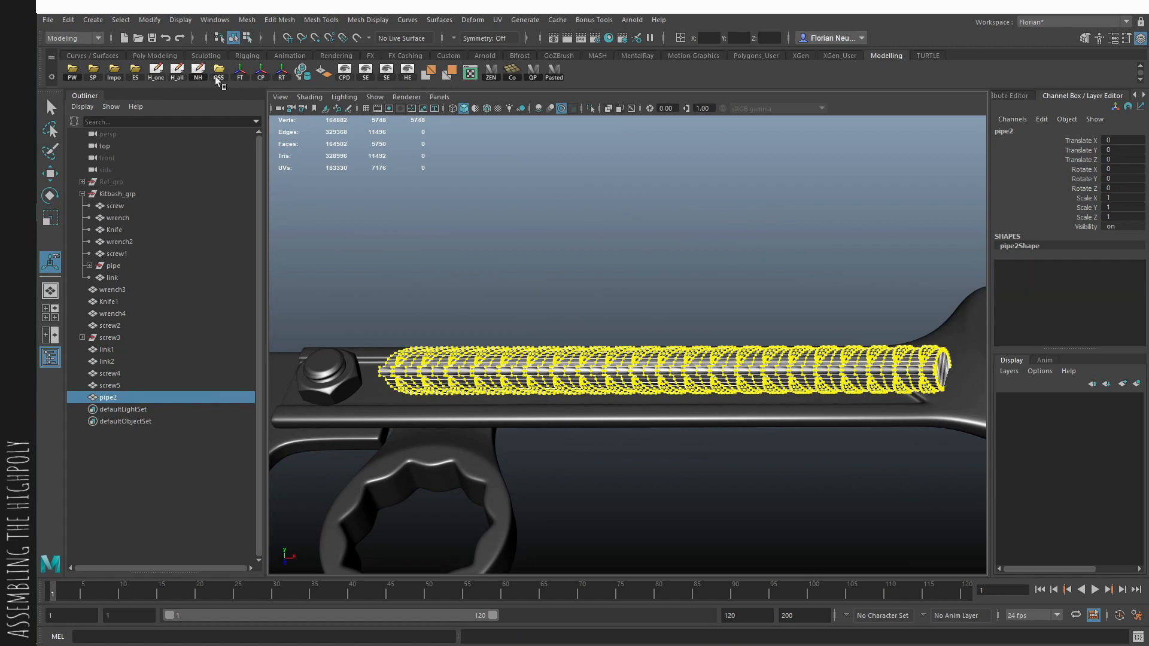
click(569, 338)
click(611, 293)
click(594, 355)
key(1)
key(3)
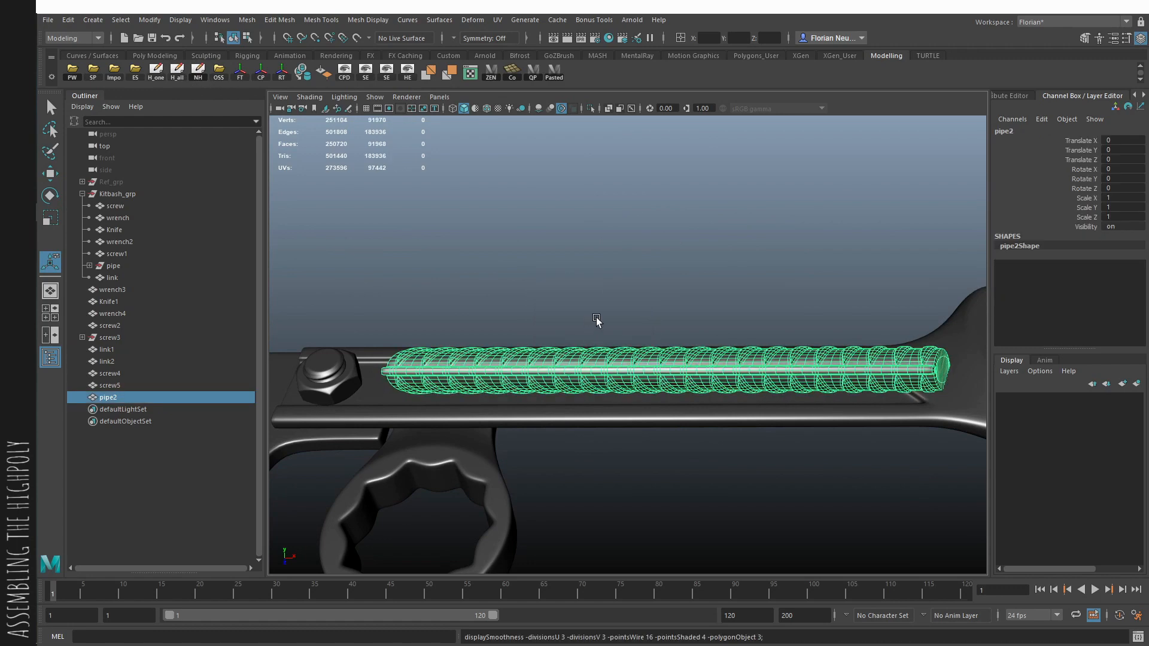
- Add a lattice deformer around the pipe and set its S, T and U divisions to 10
click(597, 318)
alt+drag(598, 323, 673, 258)
click(697, 409)
right_drag(673, 258, 625, 352)
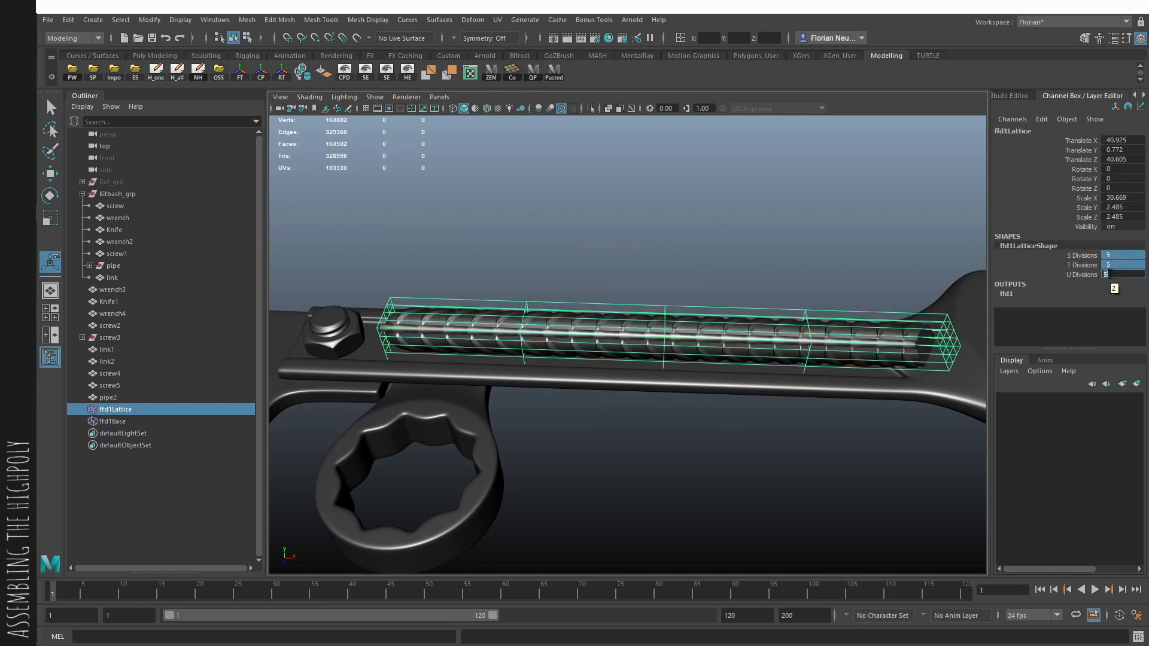
text(8)
key(Return)
text(1)
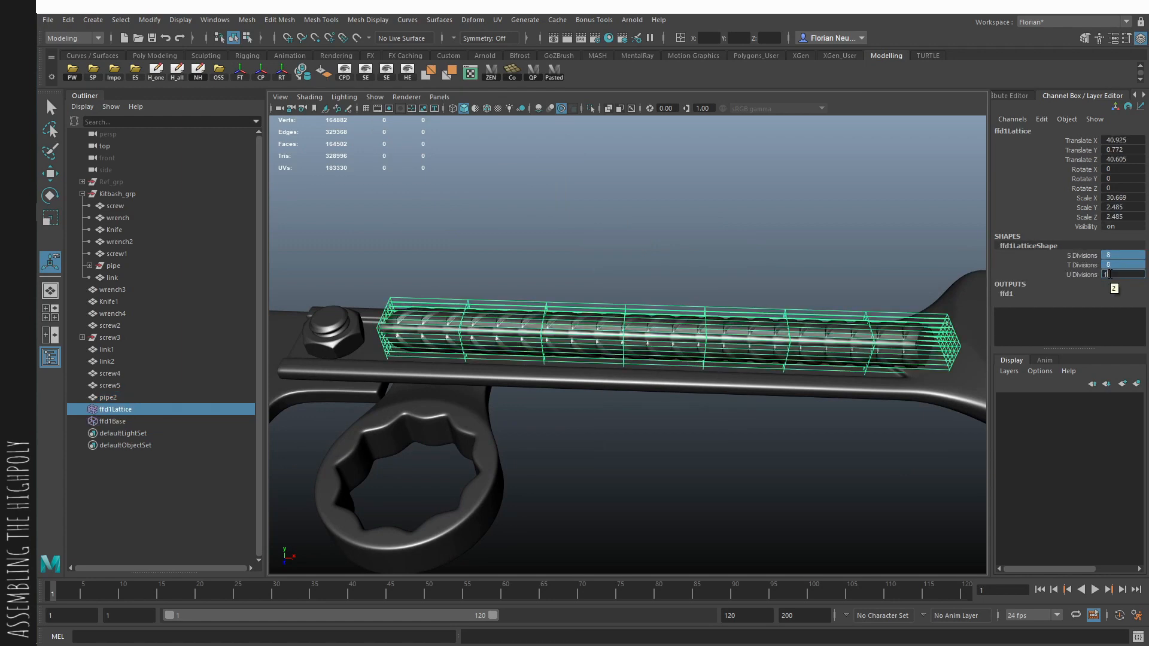
text(0)
key(Return)
- Move the lattice's middle points sideways with soft selection so the pipe bows slightly along the wrench handle
alt+drag(910, 210, 921, 189)
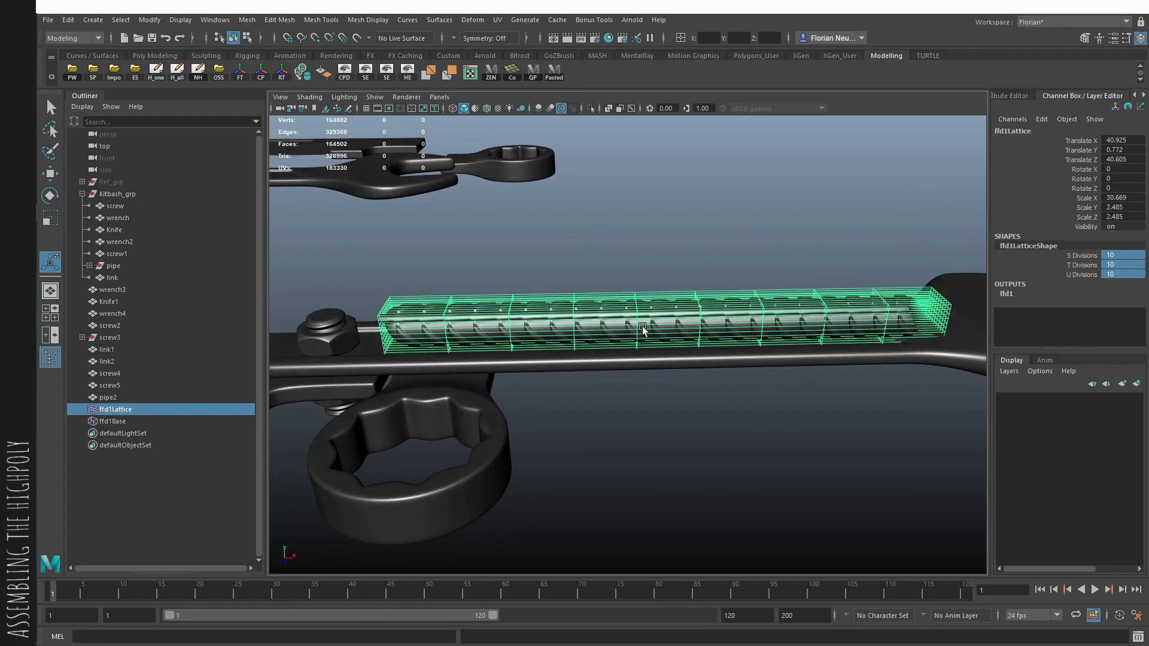
alt+drag(603, 269, 603, 252)
right_drag(657, 235, 480, 261)
alt+drag(481, 261, 497, 328)
alt+middle_drag(573, 350, 666, 334)
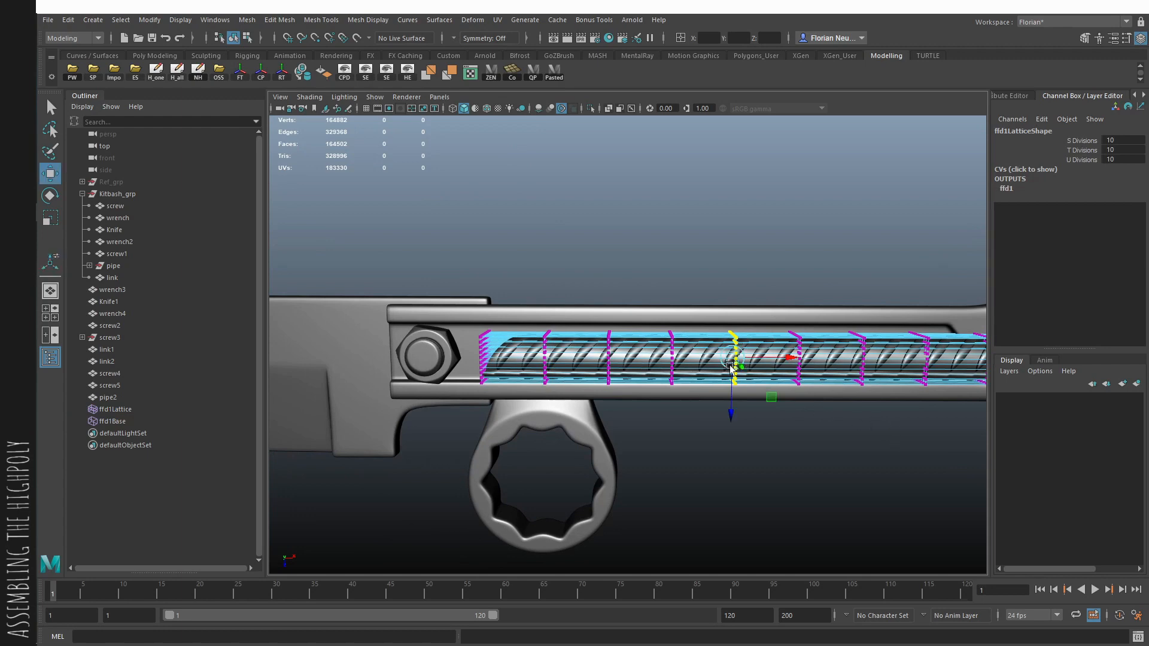
alt+middle_drag(935, 388, 833, 351)
drag(628, 378, 628, 385)
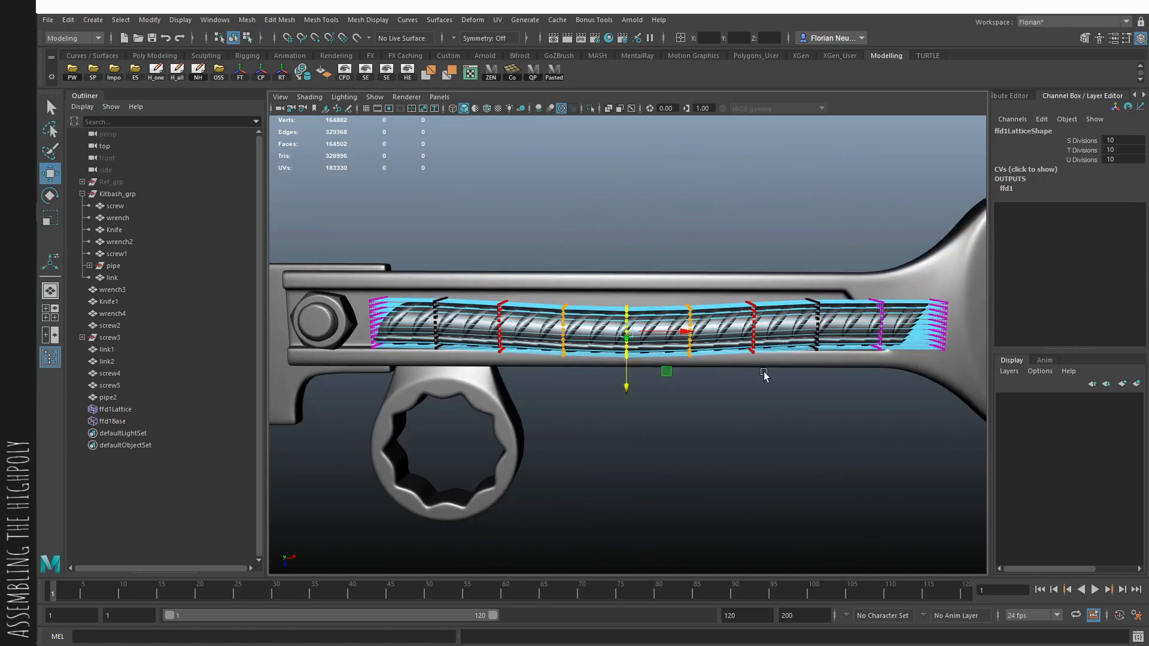
- Raise and tilt the end row of lattice points at the pipe's open-wrench end so that the pipe follows the handle
alt+middle_drag(909, 345, 789, 339)
alt+drag(790, 339, 793, 352)
drag(770, 235, 819, 353)
alt+drag(783, 348, 861, 278)
key(w)
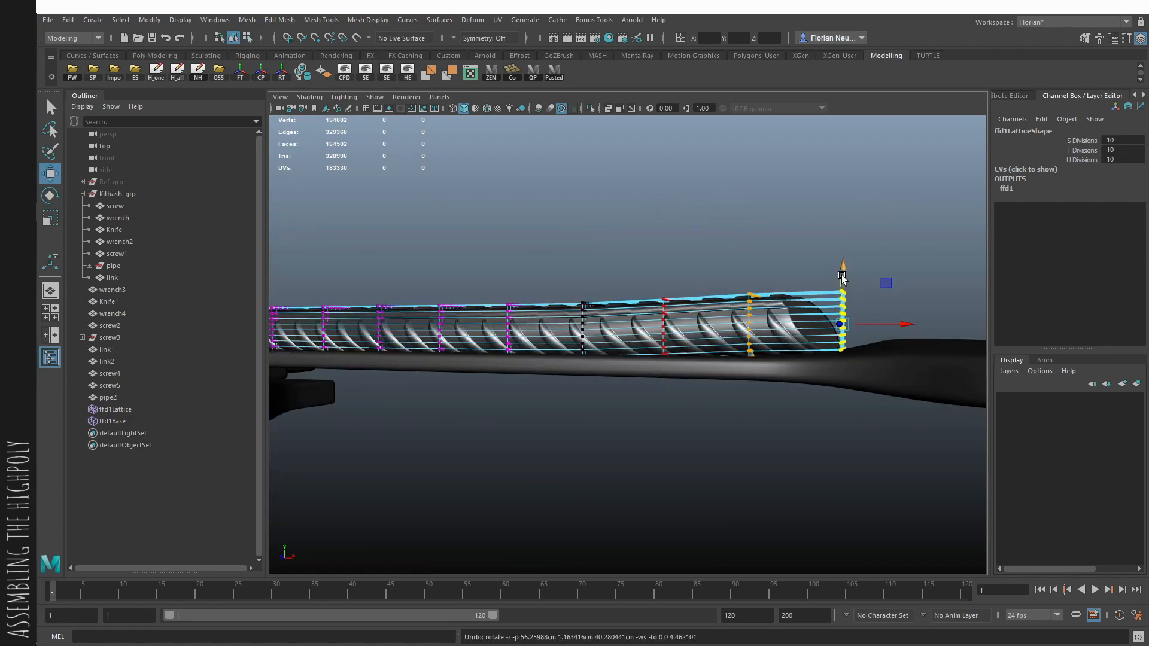
key(e)
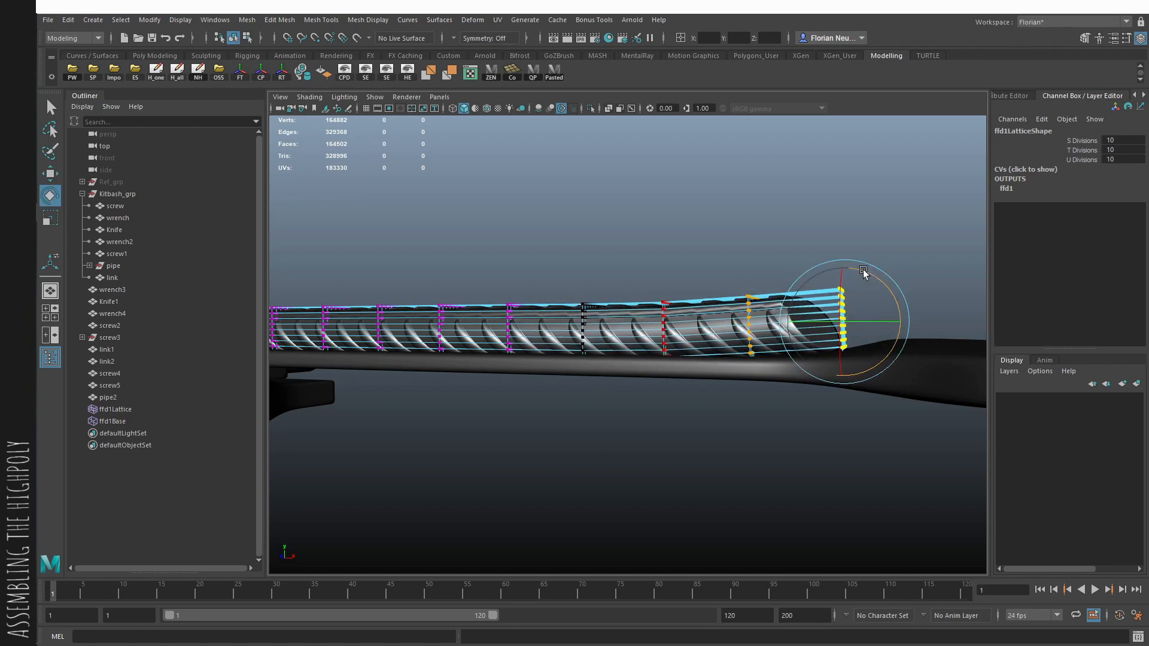
key(plus)
alt+drag(863, 228, 929, 236)
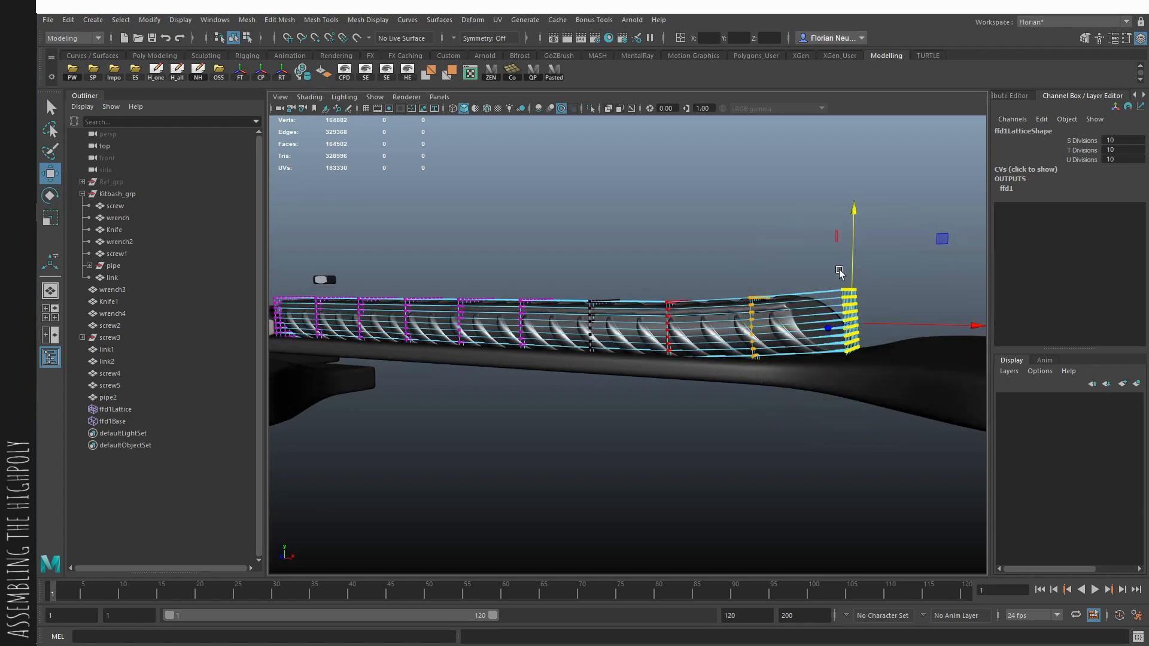
- Fine-tune the height of the lattice points at the pipe's open-wrench end so its tip clears the wrench head
drag(853, 273, 856, 263)
alt+drag(856, 264, 851, 287)
alt+middle_drag(851, 288, 739, 312)
alt+right_drag(738, 312, 858, 359)
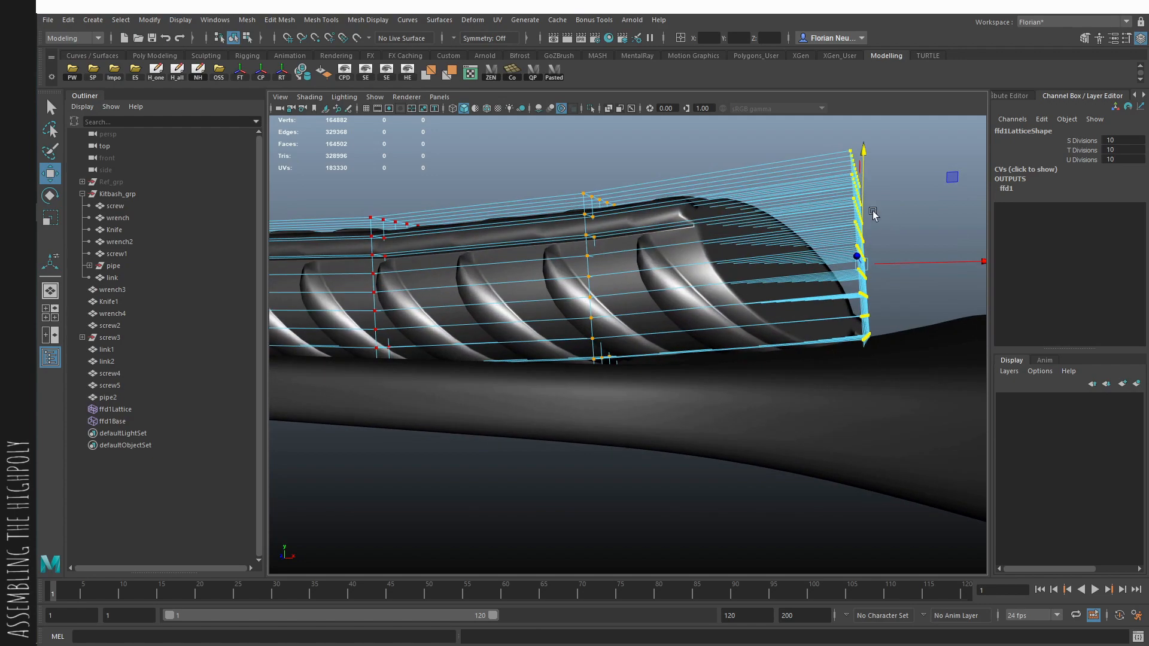
drag(863, 206, 828, 239)
alt+right_drag(828, 240, 662, 259)
alt+drag(662, 258, 680, 262)
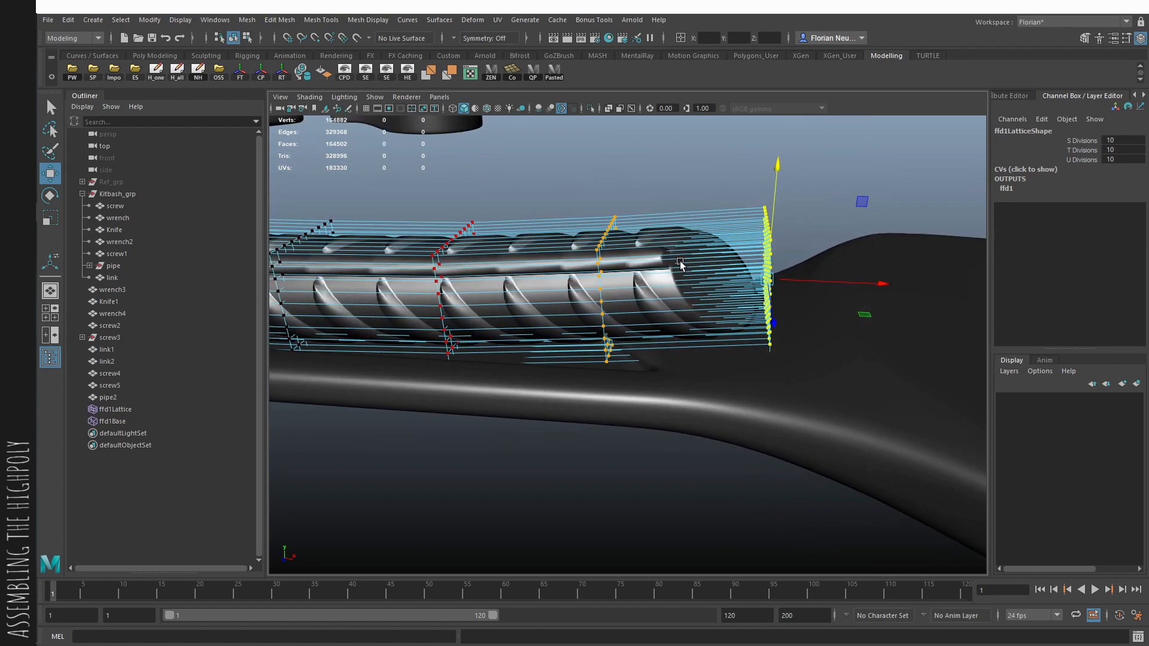
- Shift the end row of lattice points beside the bolt sideways to bend that end of the pipe
alt+right_drag(680, 262, 659, 375)
alt+middle_drag(659, 375, 733, 389)
alt+right_drag(733, 389, 748, 382)
alt+drag(748, 382, 604, 419)
alt+right_drag(604, 418, 556, 357)
alt+drag(556, 357, 595, 429)
key(e)
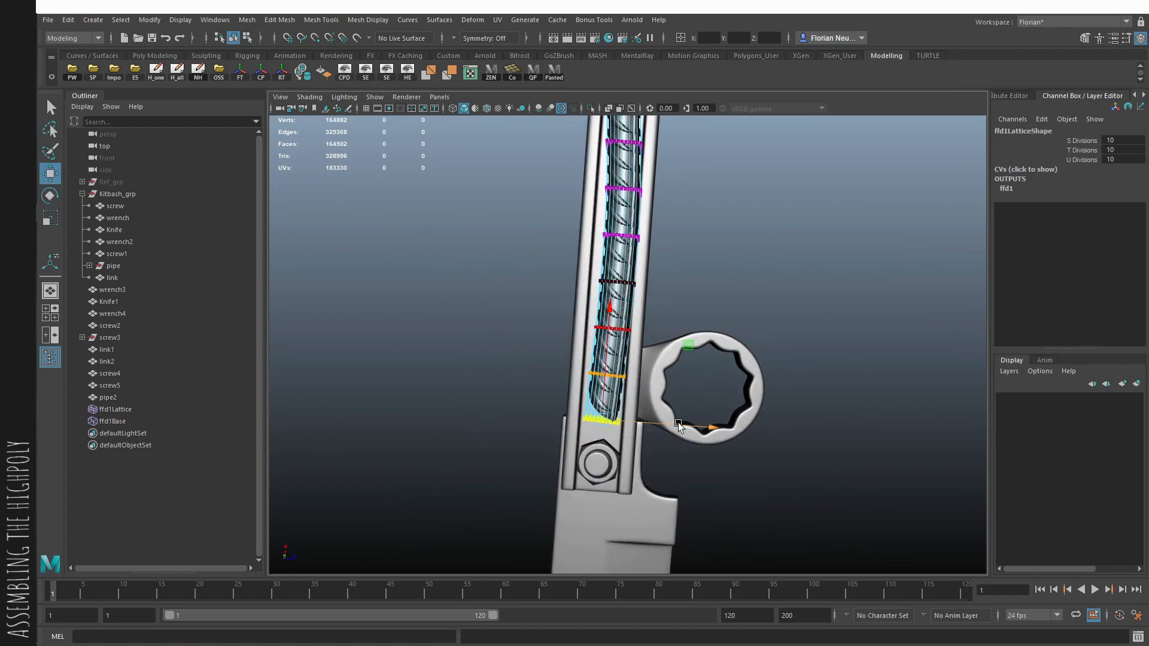
- Return to object selection and delete the construction history to bake the lattice bend into the pipe
key(F8)
key(F8)
alt+drag(765, 297, 697, 275)
click(823, 291)
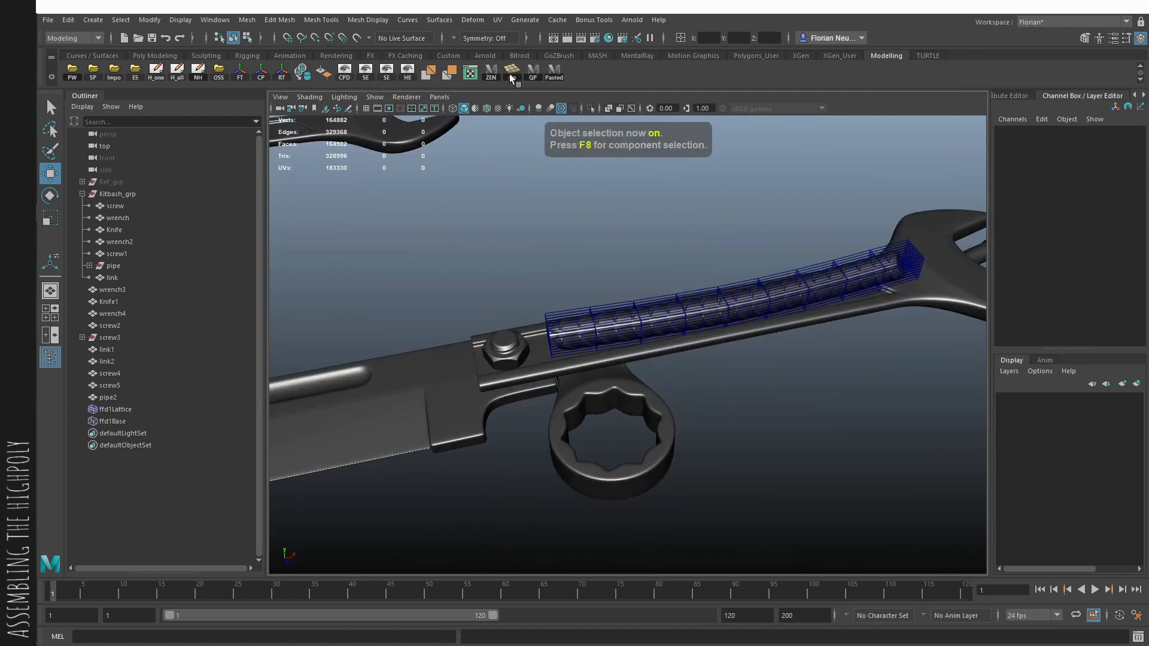
click(182, 71)
alt+drag(675, 185, 717, 274)
alt+middle_drag(859, 370, 712, 371)
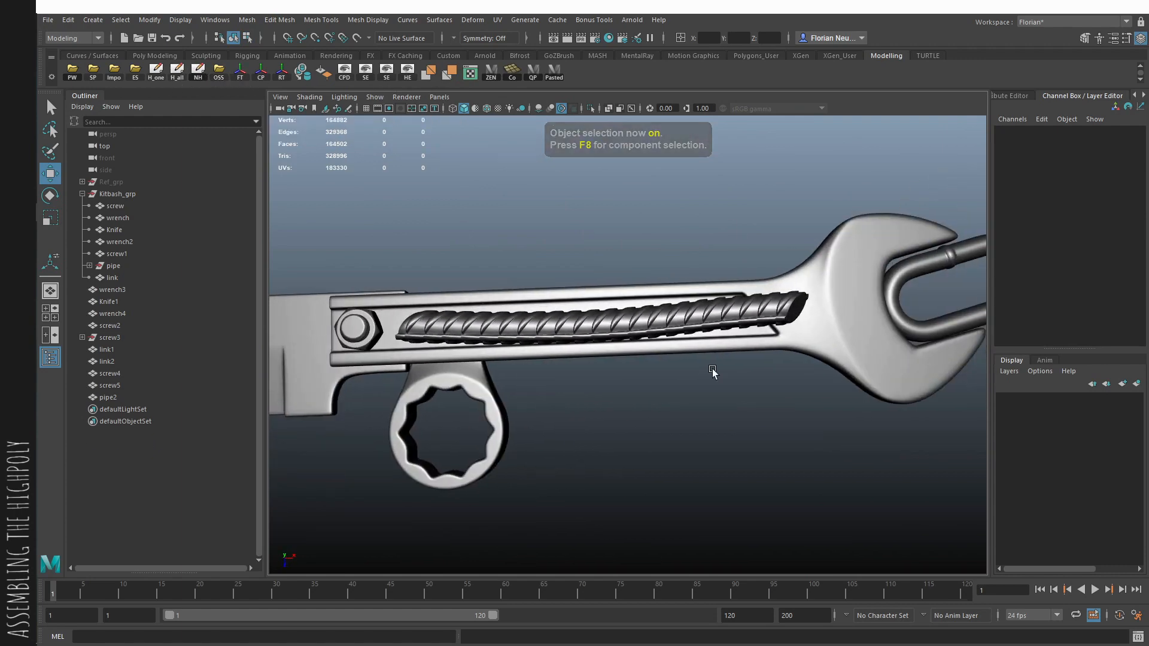
- Duplicate the bent pipe and mirror the copy to the underside of the wrench handle with Scale Y -1
alt+drag(712, 371, 688, 356)
click(694, 324)
key(w)
mouse_move(657, 297)
alt+mouse_down()
mouse_move(706, 335)
mouse_move(872, 389)
alt+mouse_up()
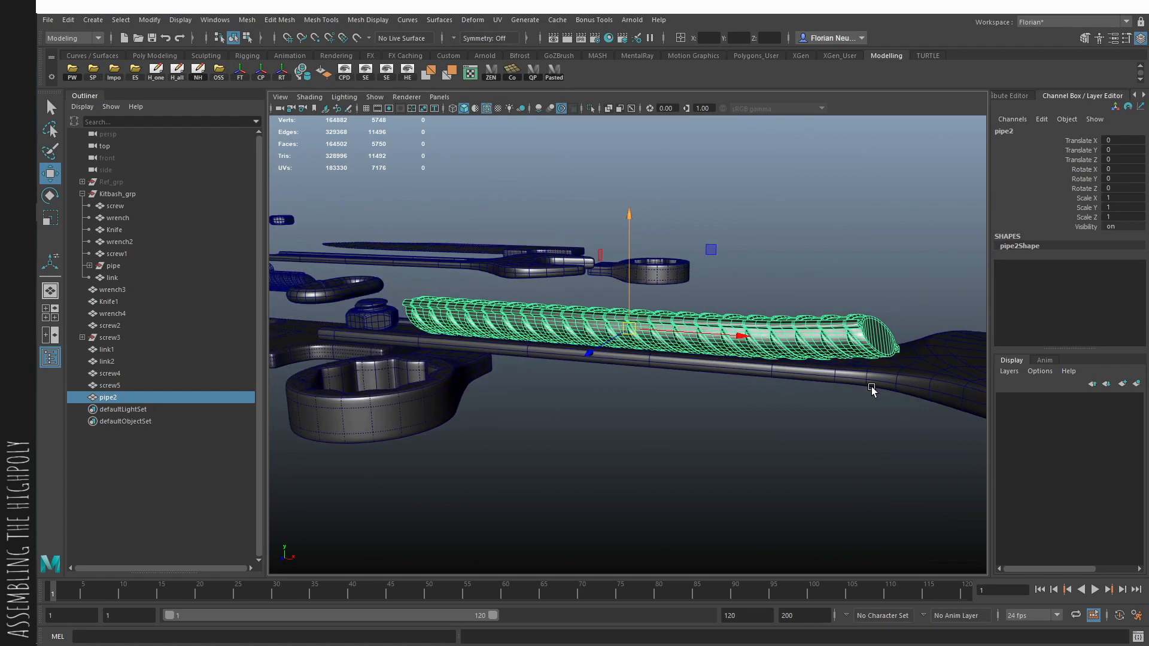
key(ctrl+shift+d)
click(788, 183)
alt+drag(788, 183, 637, 342)
key(alt+5)
click(637, 342)
alt+drag(721, 335, 749, 312)
click(803, 474)
click(731, 383)
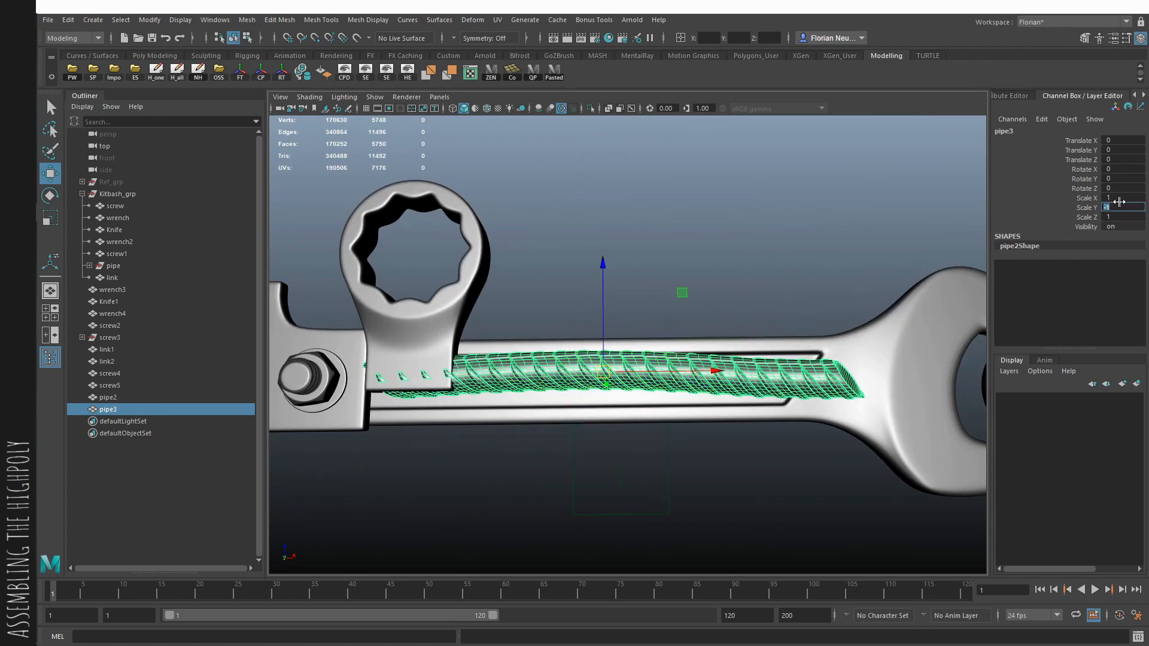
text(-1)
key(Return)
- Flip the duplicated pipe with Scale Z -1 and shift it to Translate Z -0.105
alt+drag(850, 275, 959, 293)
drag(607, 366, 867, 375)
click(627, 367)
click(784, 388)
alt+drag(784, 388, 625, 409)
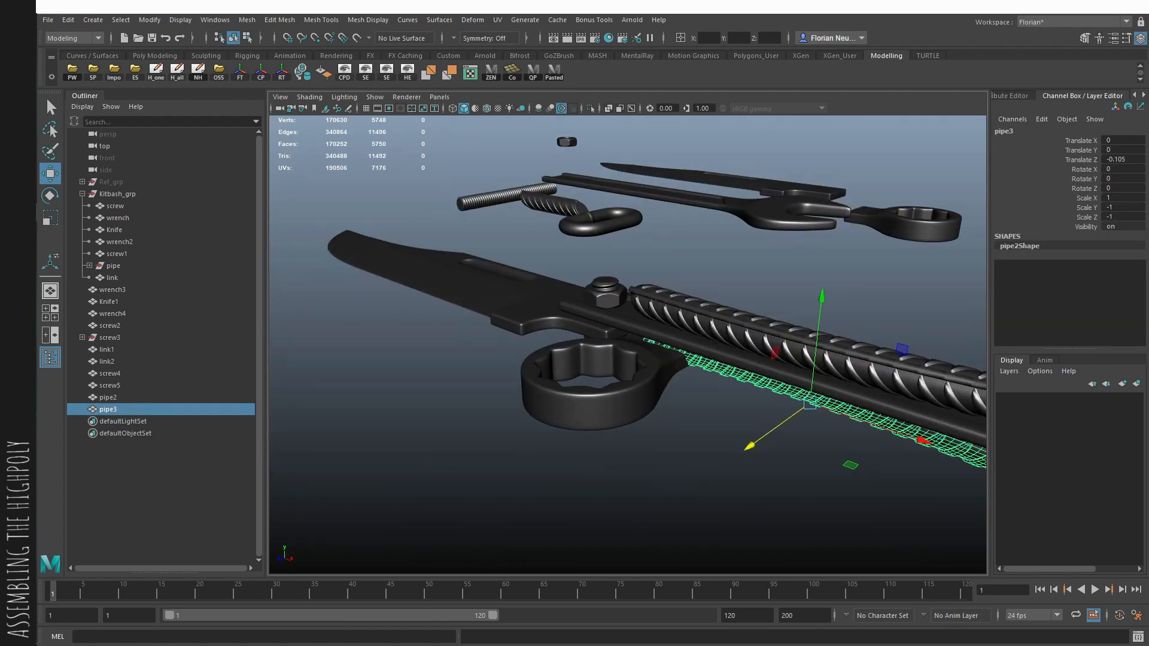
- Move the ring wrench beside the handle to Translate Y -1.402 and Translate Z 68.007
click(713, 359)
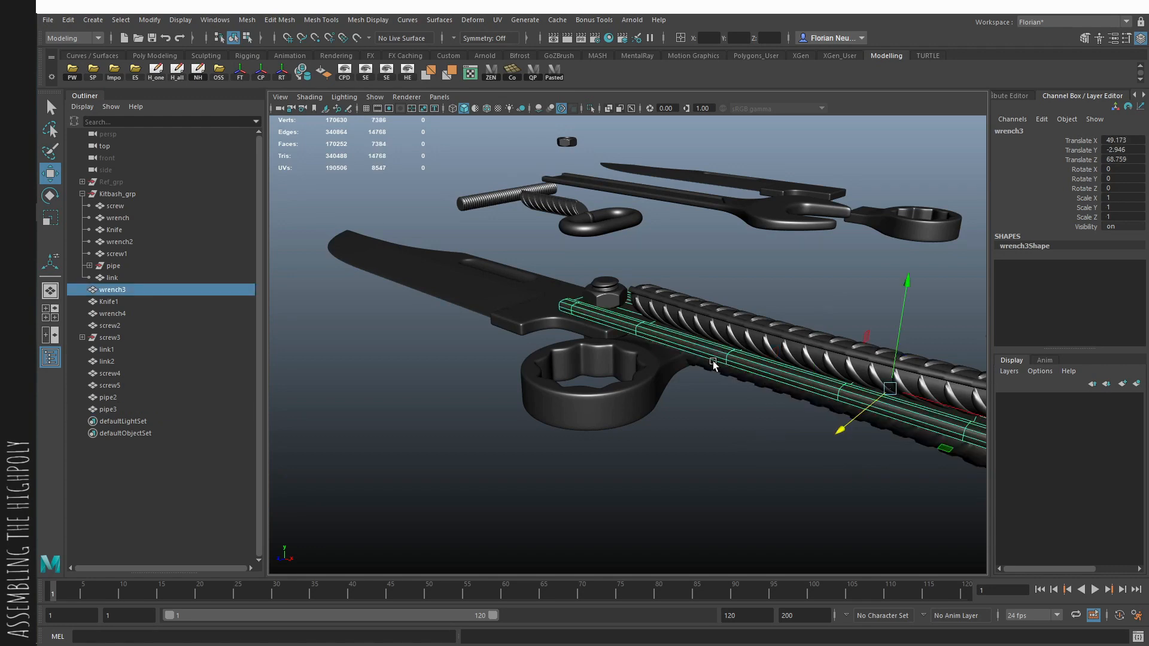
alt+drag(712, 360, 754, 438)
click(710, 400)
scroll(748, 432, up, 2)
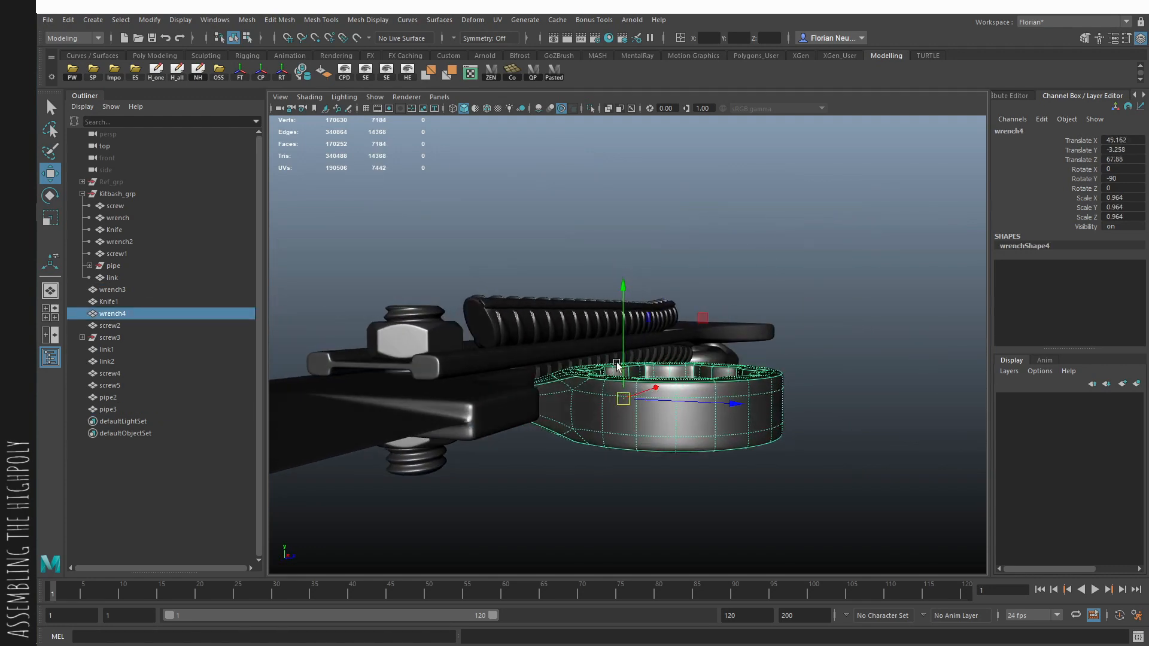
drag(623, 365, 802, 347)
scroll(628, 319, up, 2)
key(r)
key(w)
key(ctrl+z)
key(w)
- Shorten the ring wrench's stub by moving its handle-side end vertices toward the ring, using X-ray display and no smoothing
key(1)
scroll(670, 353, up, 1)
key(alt+x)
key(F9)
drag(518, 214, 597, 512)
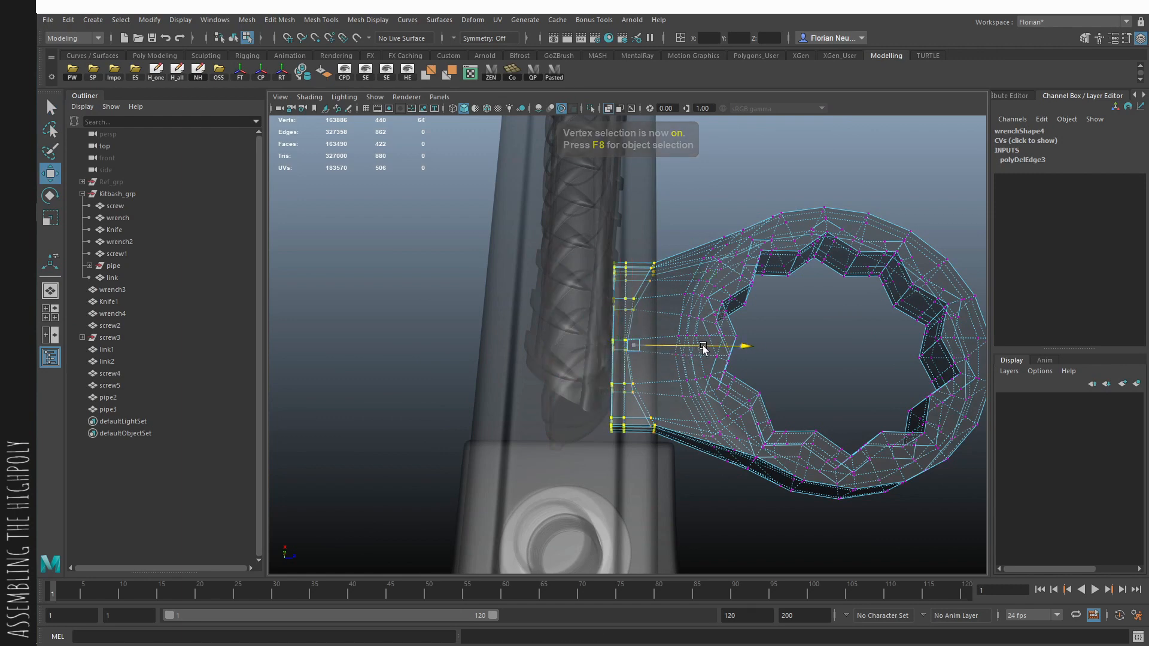
key(F8)
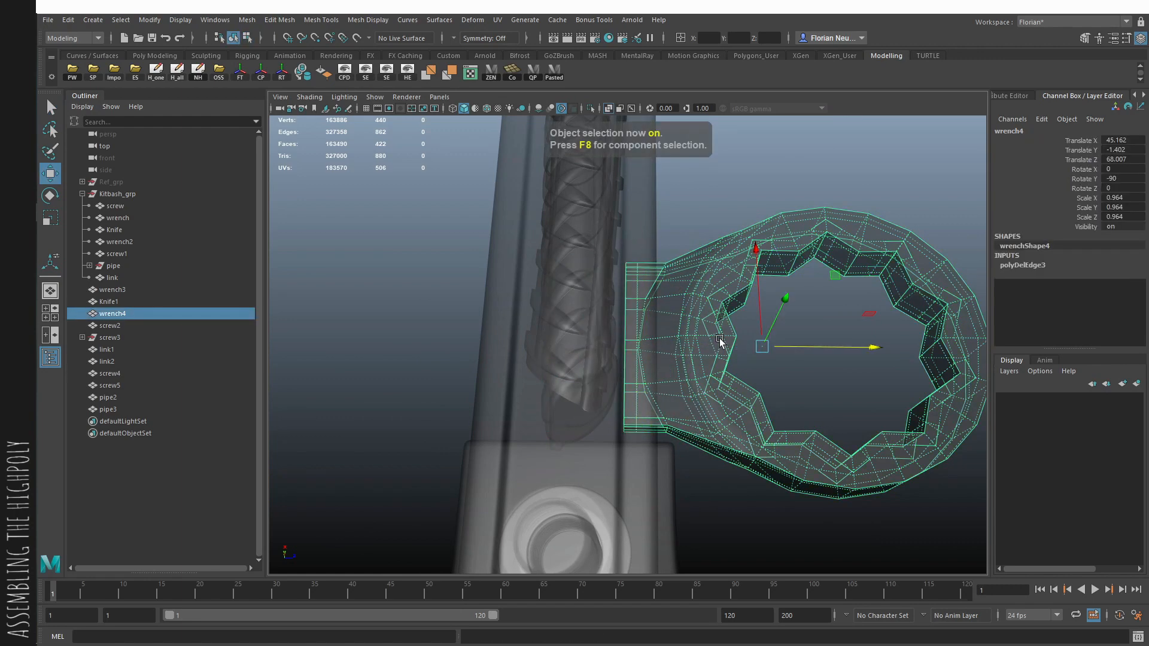
drag(796, 345, 825, 349)
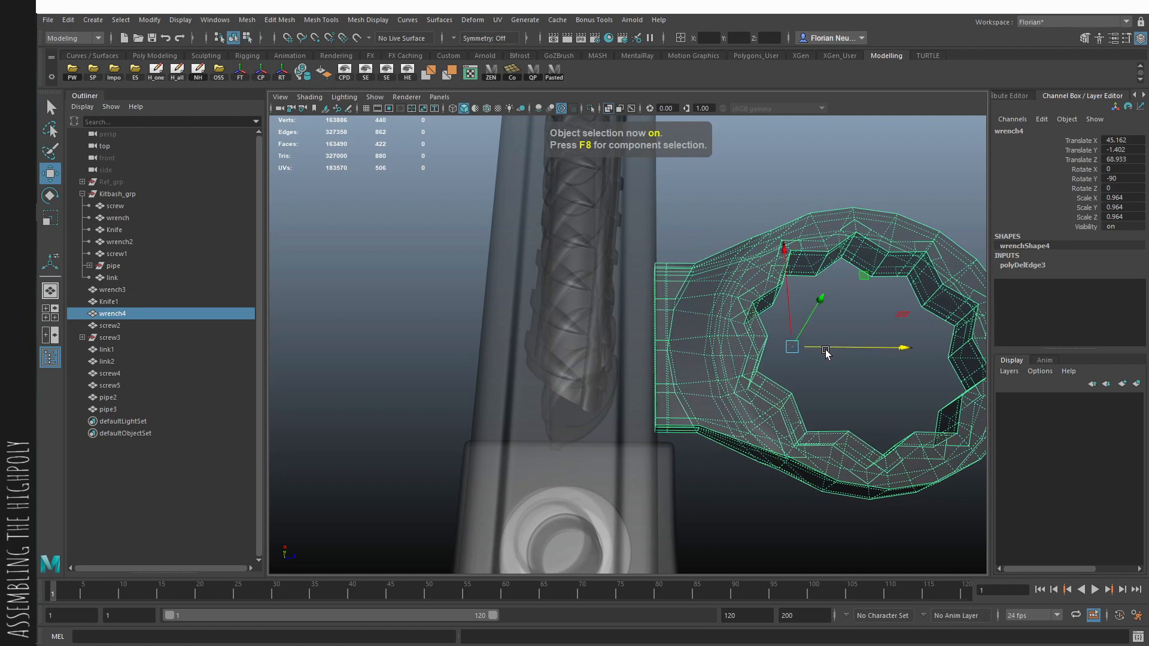
key(alt+x)
key(ctrl+z)
key(ctrl+z)
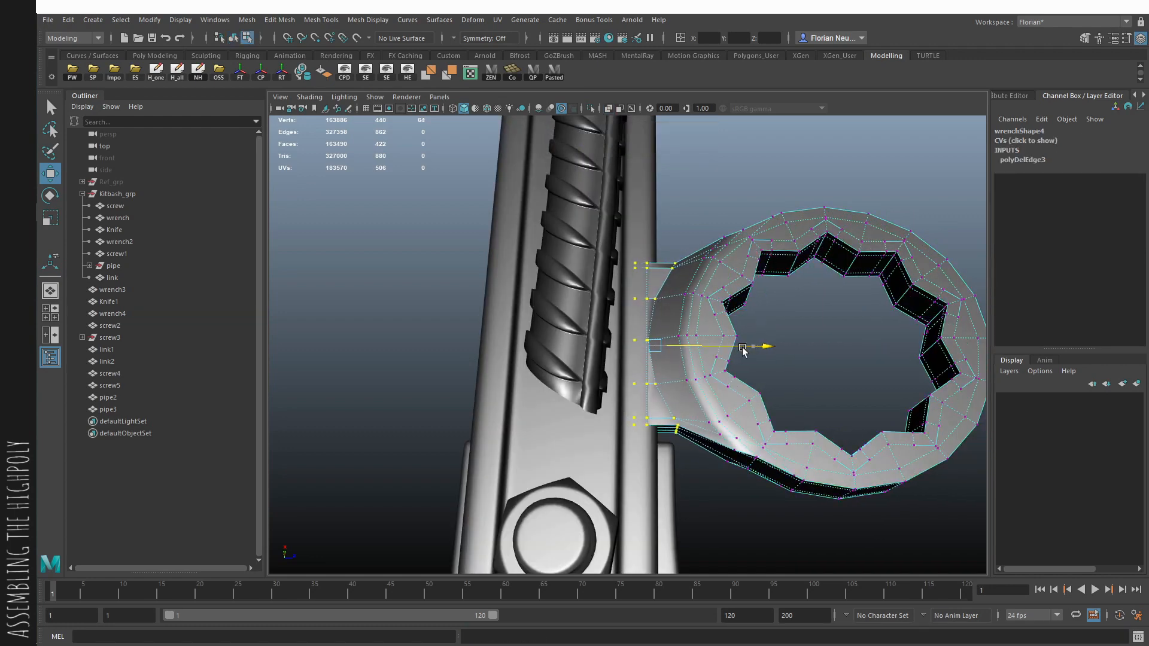
- Move the ring wrench outward to Translate Z 68.618 so its stub meets the handle's edge, and restore its smooth preview
key(F8)
drag(785, 349, 800, 350)
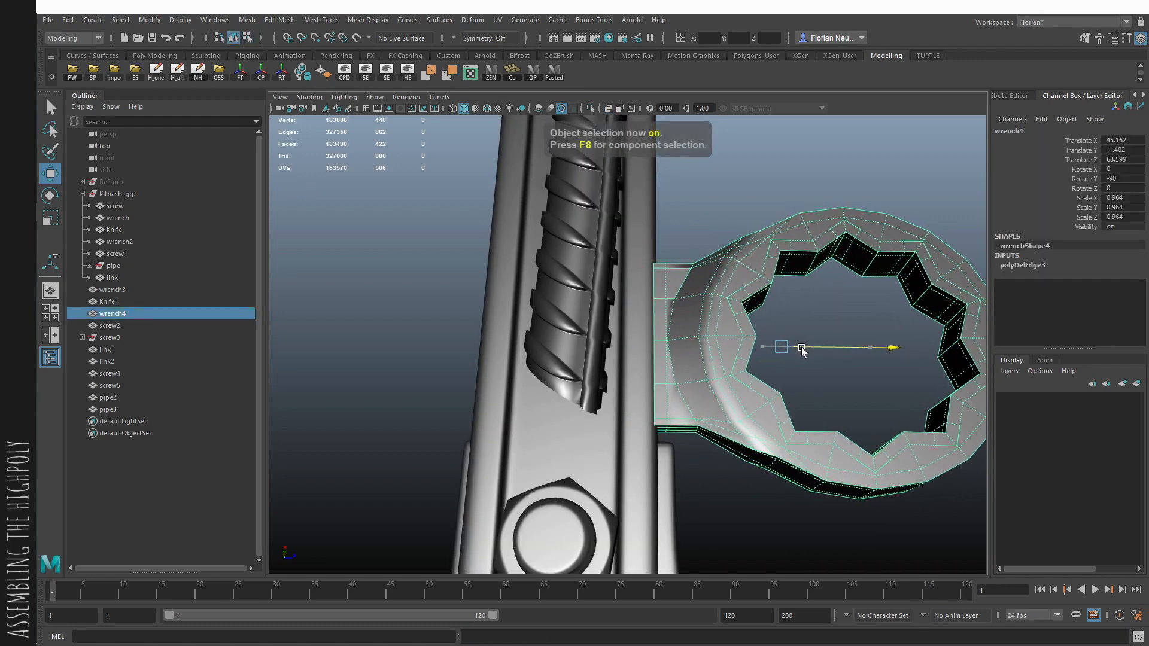
key(3)
click(776, 496)
alt+drag(776, 496, 532, 375)
- Try to delete edges near the handle-side end of the ring wrench's stub
click(562, 384)
key(1)
alt+right_drag(562, 384, 640, 447)
key(q)
right_drag(584, 424, 497, 606)
double_click(581, 387)
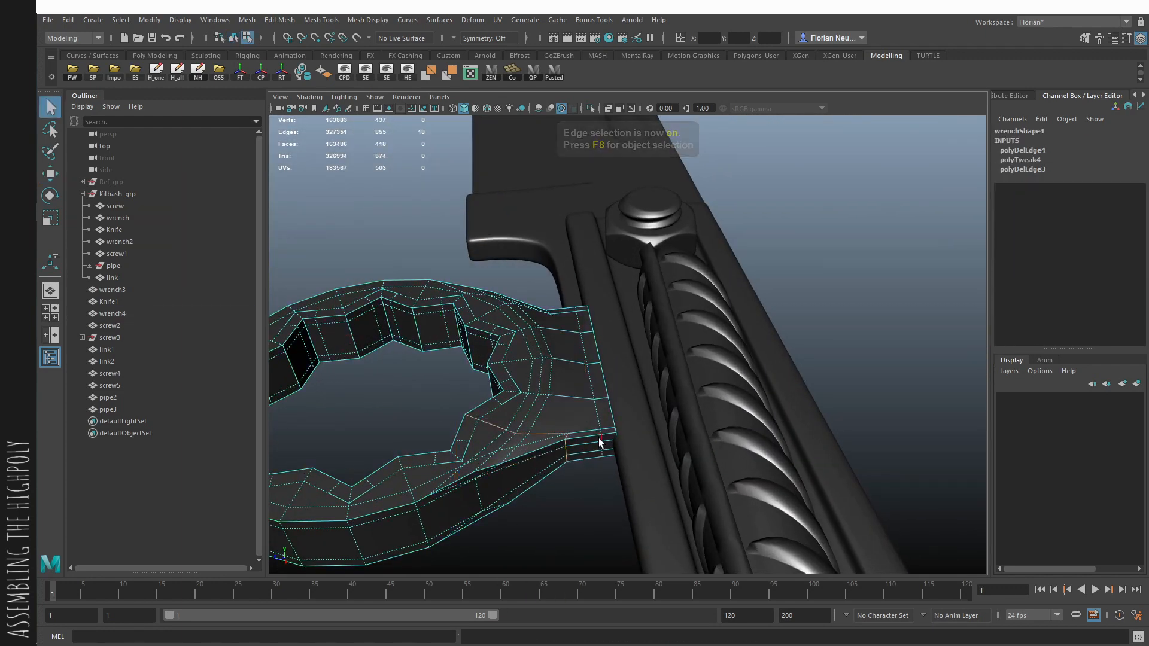
shift+double_click(566, 458)
- Slide the edge loop on the ring wrench's stub onto its neighbouring loop and merge the vertices with a 0.01 threshold
alt+drag(611, 516, 633, 437)
shift+double_click(562, 442)
shift+right_drag(626, 522, 637, 492)
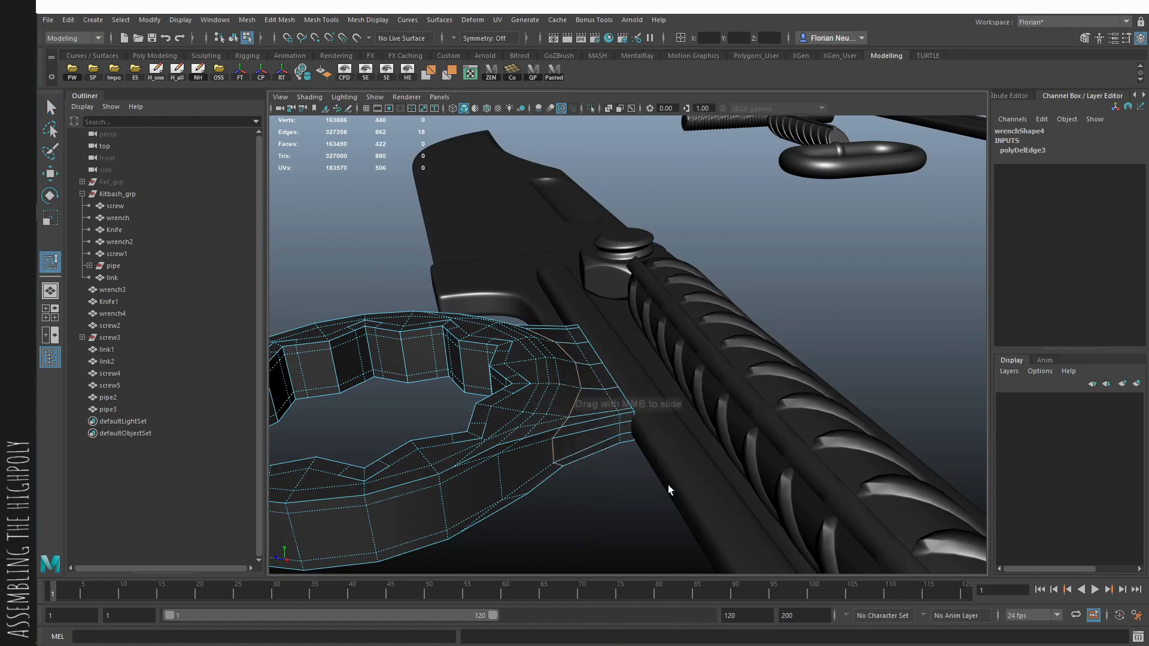
key(F8)
key(3)
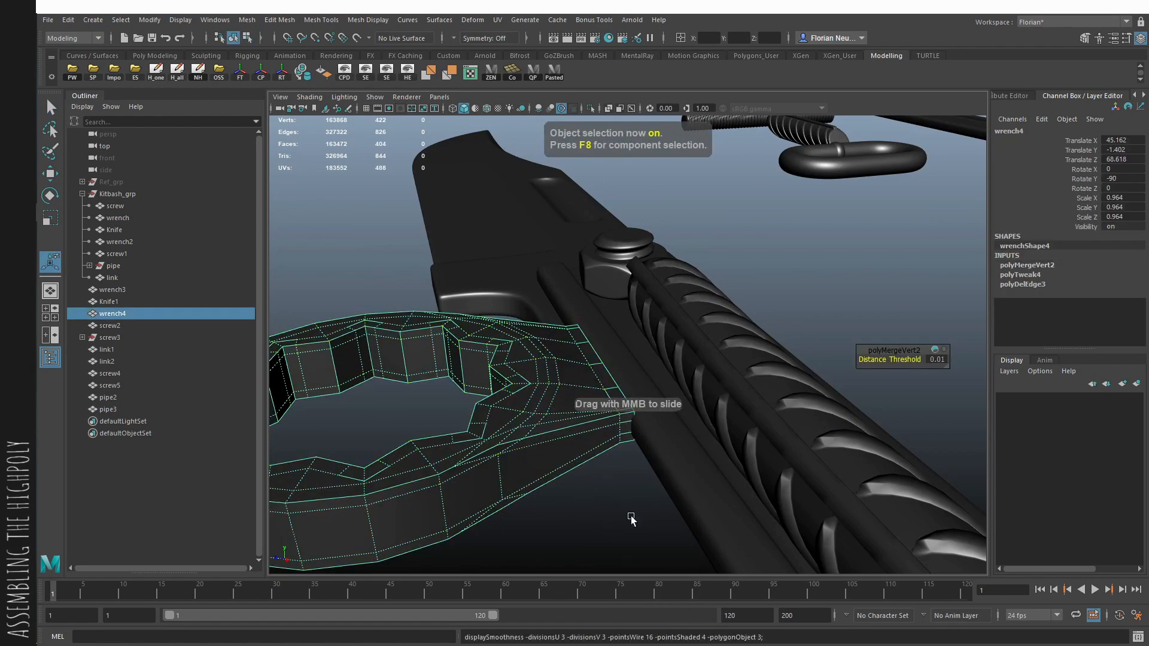
click(629, 520)
alt+drag(630, 520, 674, 493)
- Isolate the ring wrench and delete the surplus edge loop near one corner of its stub's end
click(674, 492)
key(1)
alt+drag(610, 436, 815, 464)
key(ctrl+1)
alt+drag(768, 431, 825, 461)
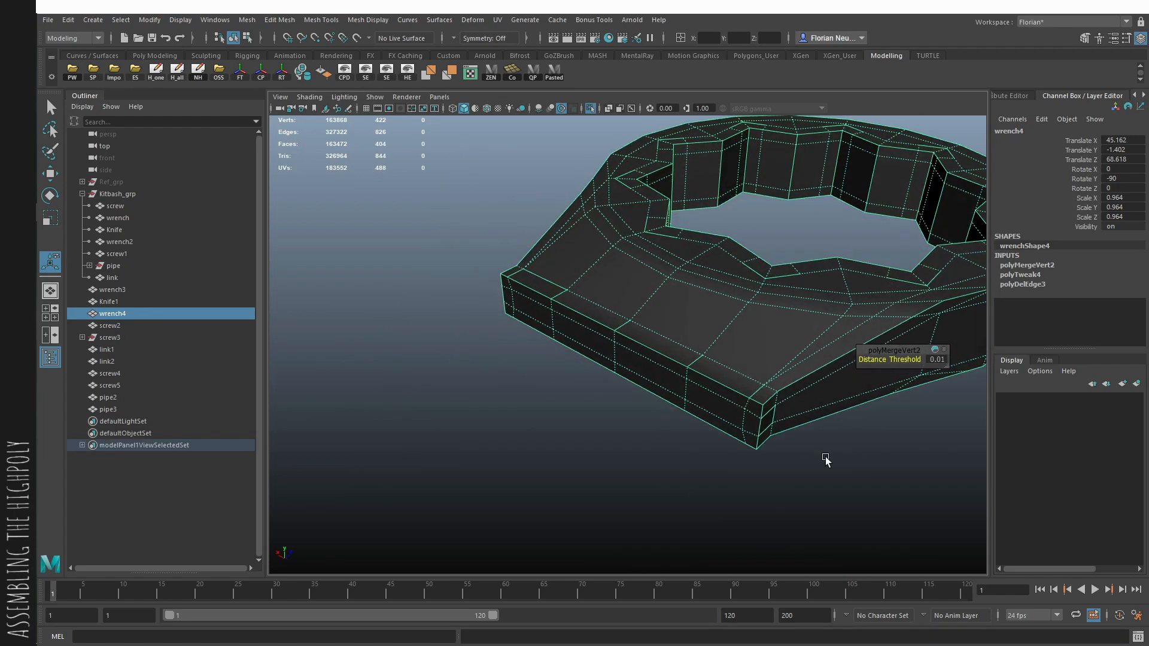
key(F10)
alt+drag(774, 405, 728, 421)
double_click(741, 433)
key(ctrl+Delete)
- Delete the surplus edge loop near the opposite corner of the stub and restore the ring wrench's smooth preview
alt+drag(623, 562, 820, 467)
double_click(426, 522)
key(ctrl+Delete)
key(3)
key(F8)
click(663, 448)
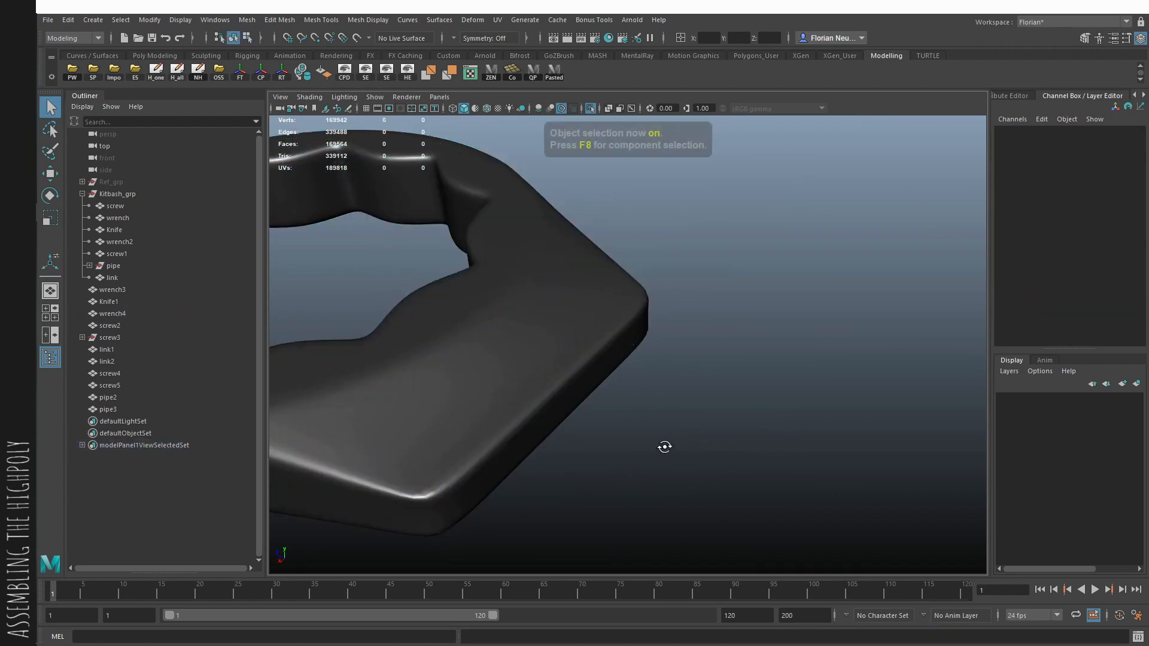
- Leave isolation and check how the ring wrench fits against the handle
alt+drag(664, 446, 631, 472)
key(ctrl+1)
alt+drag(699, 489, 802, 457)
alt+right_drag(801, 458, 419, 426)
alt+drag(419, 426, 764, 451)
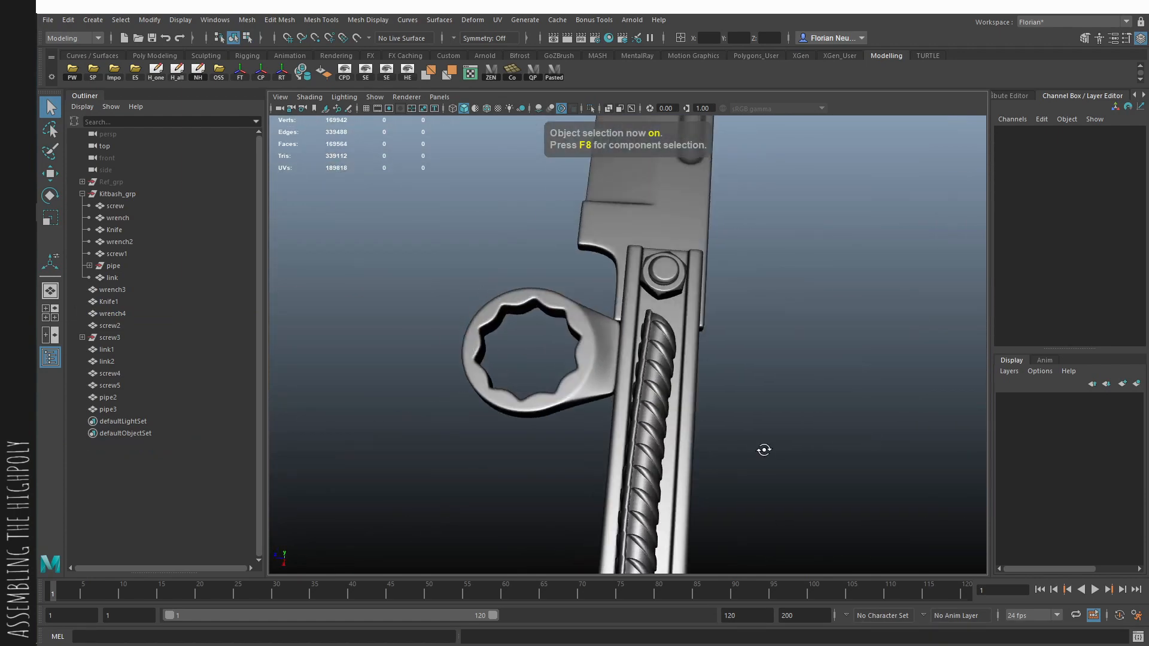
alt+right_drag(764, 451, 509, 446)
alt+drag(508, 445, 614, 412)
- Reposition and rotate the chain links so that they hook through each other at the open wrench's jaw
alt+drag(756, 466, 553, 300)
key(w)
alt+drag(559, 311, 713, 362)
click(616, 326)
key(e)
alt+drag(667, 311, 836, 417)
key(w)
click(836, 416)
drag(837, 367, 704, 363)
drag(708, 438, 656, 361)
alt+drag(647, 292, 741, 303)
- Rotate the outer chain link to Rotate X 102.732, Y -43.673 and Z -103.529
key(e)
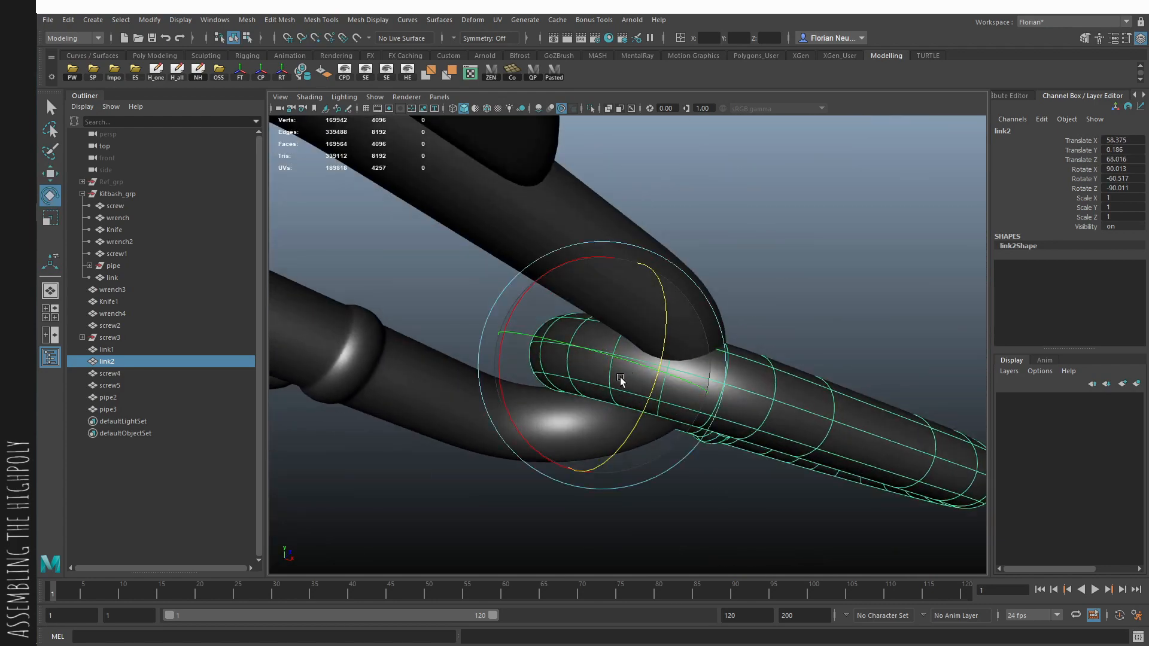
mouse_move(621, 379)
mouse_down()
mouse_move(591, 403)
mouse_move(605, 392)
mouse_up()
drag(673, 359, 695, 362)
key(w)
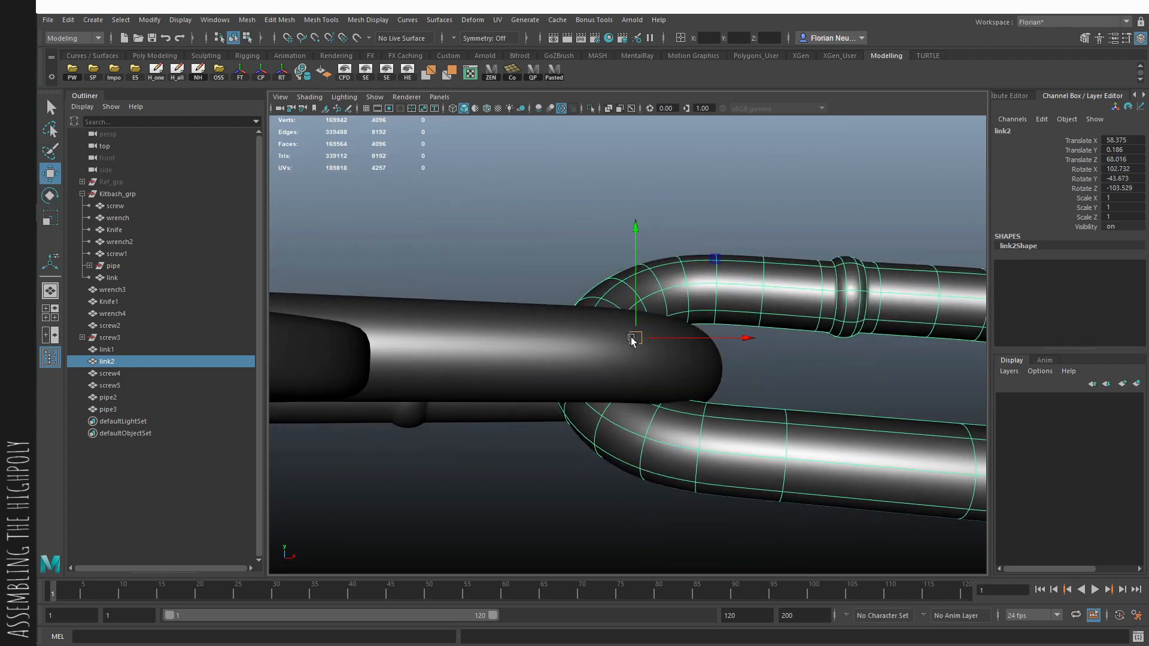
- Move the outer chain link to Translate X 58.682, Y -0.122 and Z 68.058 so it rests inside the first link
drag(633, 341, 656, 334)
alt+drag(655, 334, 598, 332)
alt+drag(733, 380, 589, 269)
drag(628, 361, 611, 411)
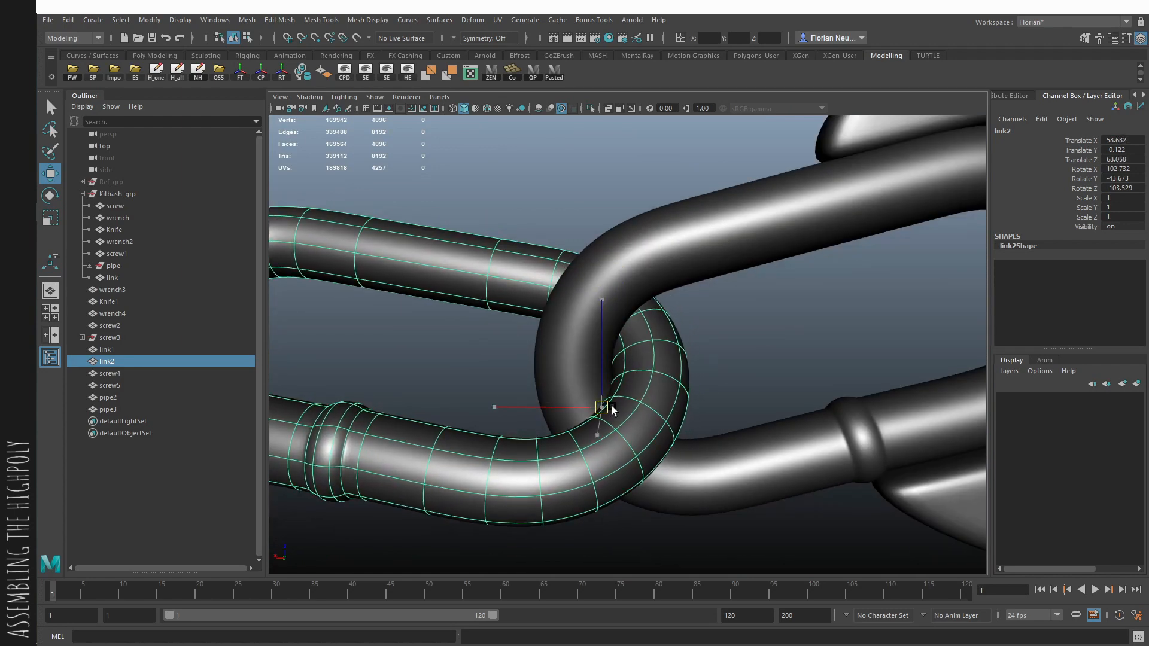
alt+right_drag(612, 411, 556, 367)
click(556, 366)
- Examine the assembled knife from several angles and distances, comparing blade, handle, ring wrench, pipes and chain
alt+drag(556, 367, 586, 323)
alt+right_drag(586, 323, 460, 317)
alt+drag(461, 317, 541, 380)
alt+middle_drag(541, 379, 846, 415)
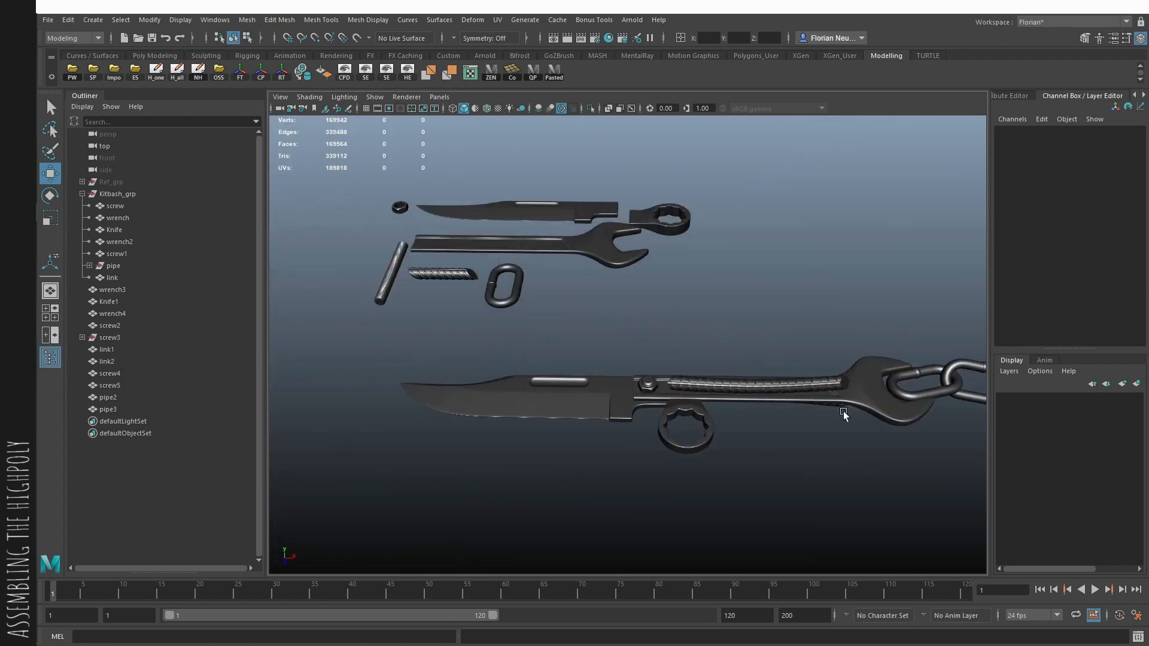
alt+drag(846, 415, 783, 451)
alt+middle_drag(783, 451, 746, 394)
alt+drag(746, 395, 710, 416)
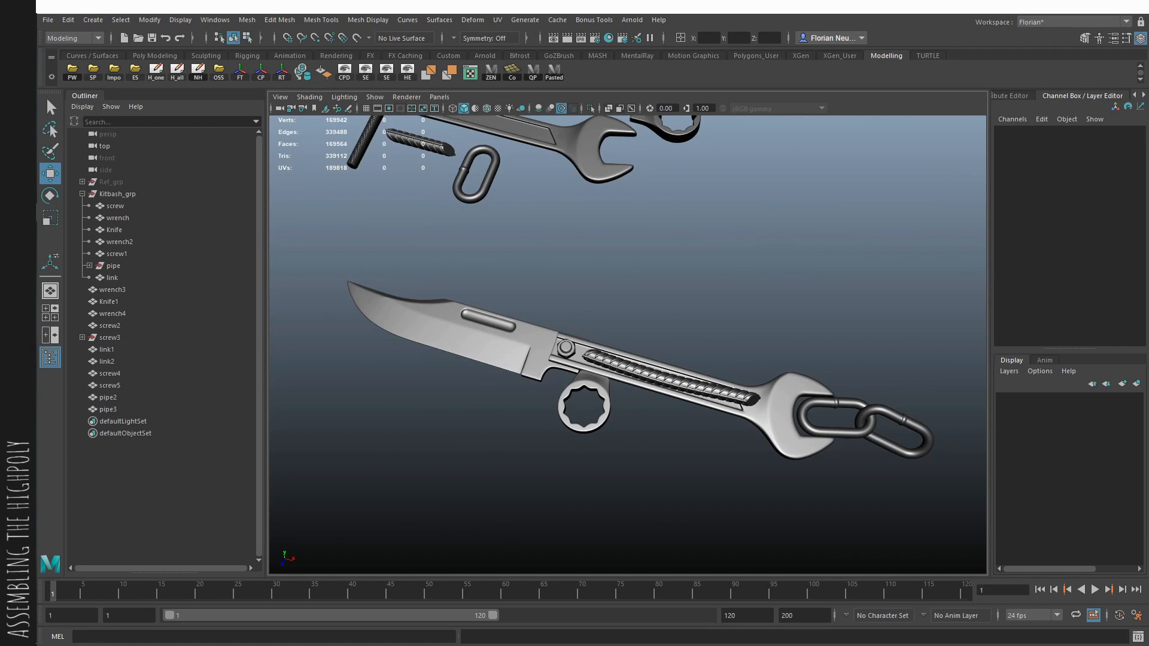
alt+drag(526, 335, 585, 424)
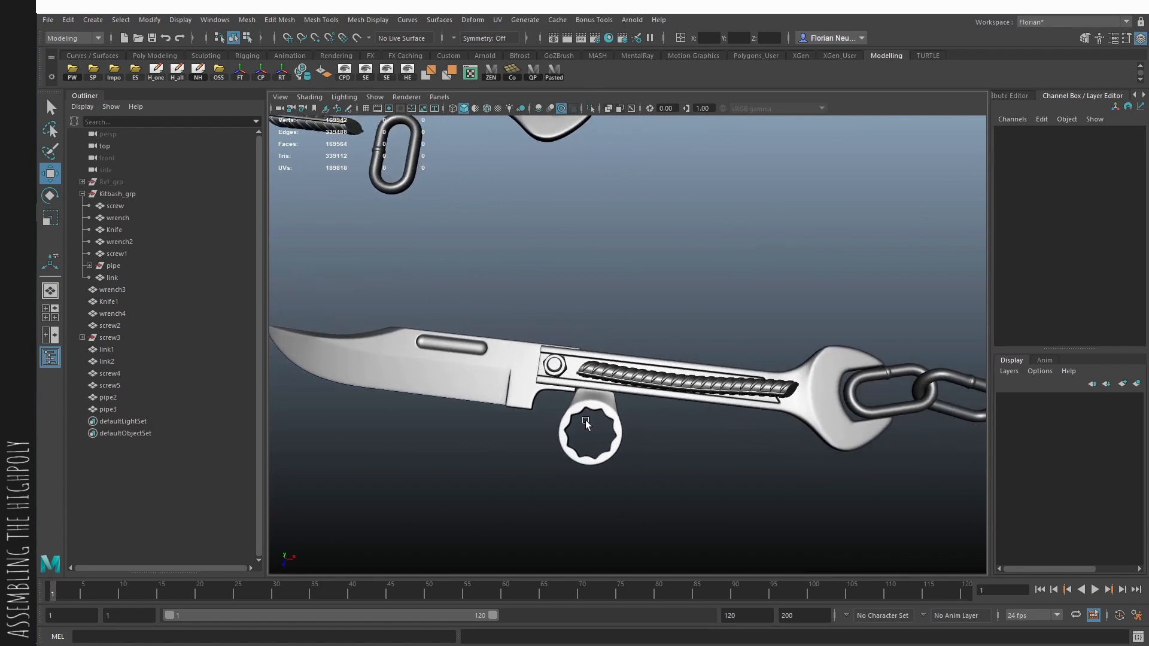
alt+right_drag(831, 311, 572, 400)
alt+drag(571, 401, 622, 419)
alt+right_drag(622, 419, 736, 451)
alt+drag(736, 451, 772, 407)
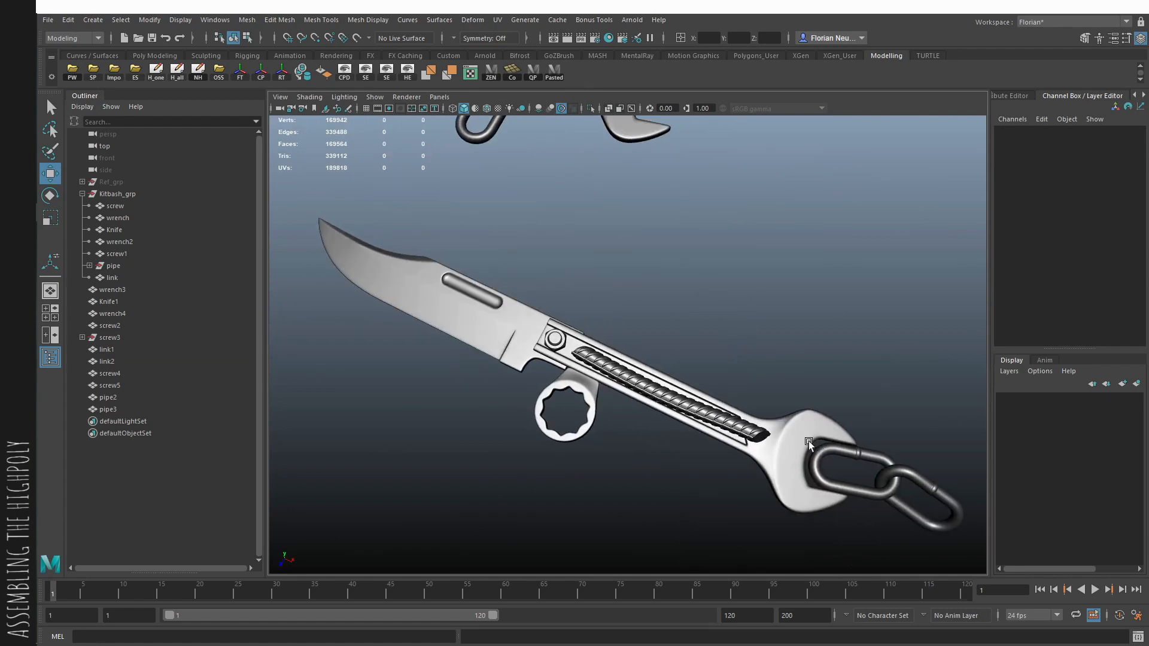
alt+right_drag(772, 407, 670, 401)
alt+drag(670, 401, 653, 415)
alt+right_drag(653, 414, 720, 457)
alt+drag(720, 456, 653, 431)
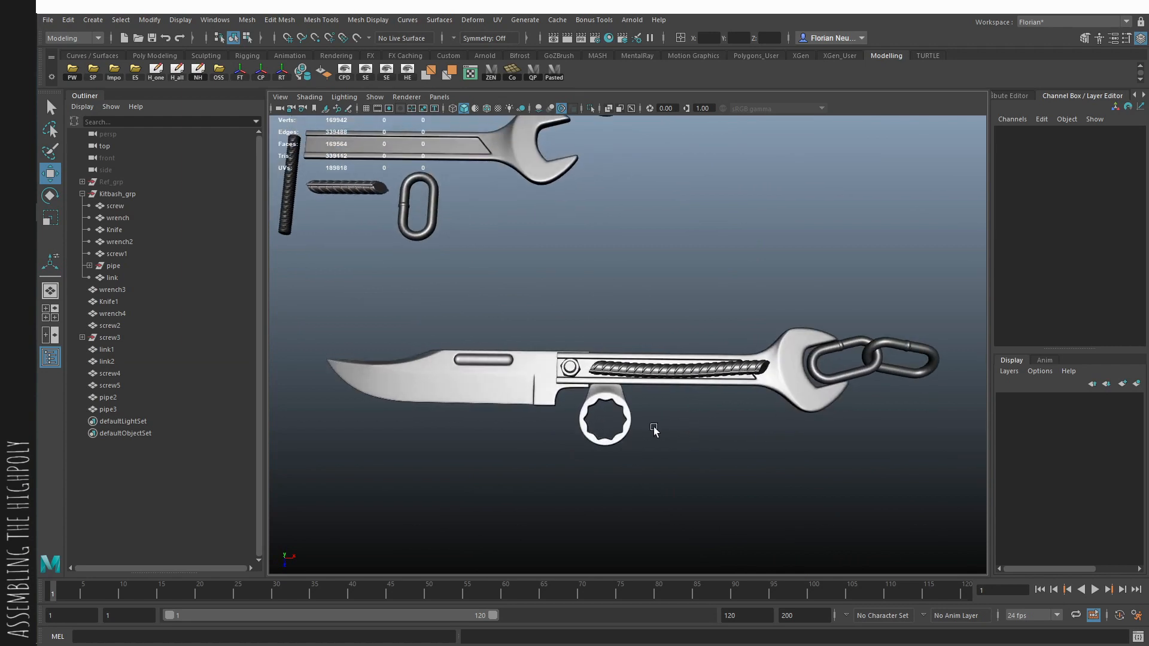
alt+middle_drag(630, 419, 655, 411)
alt+right_drag(622, 378, 566, 355)
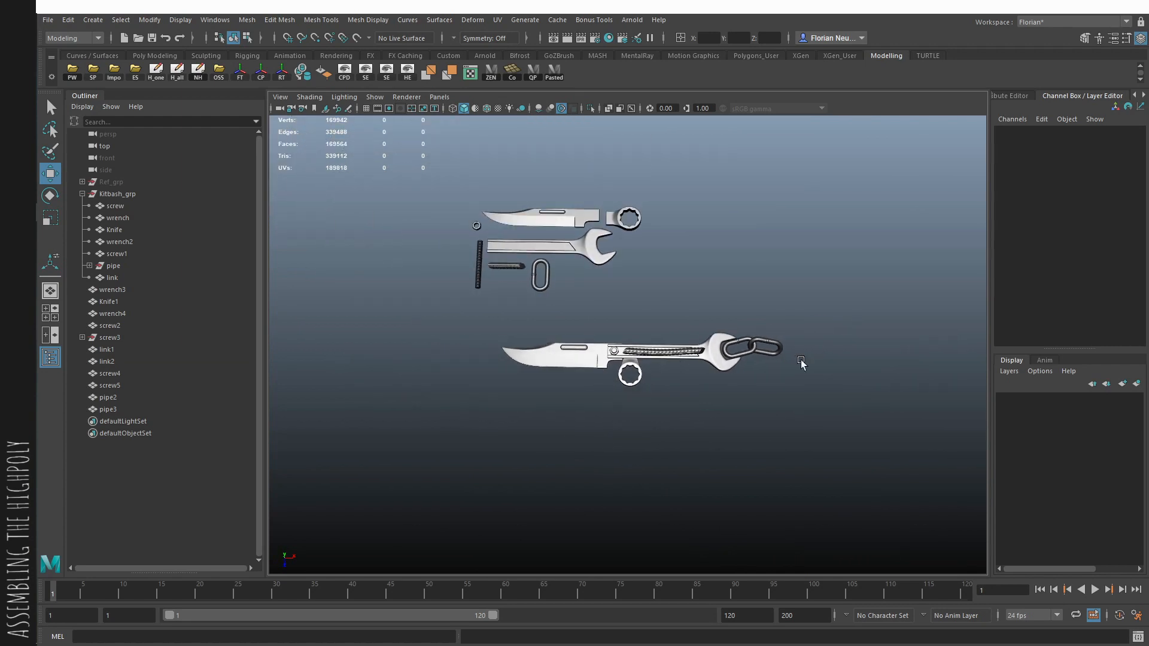
alt+right_drag(800, 360, 897, 455)
alt+middle_drag(717, 388, 697, 391)
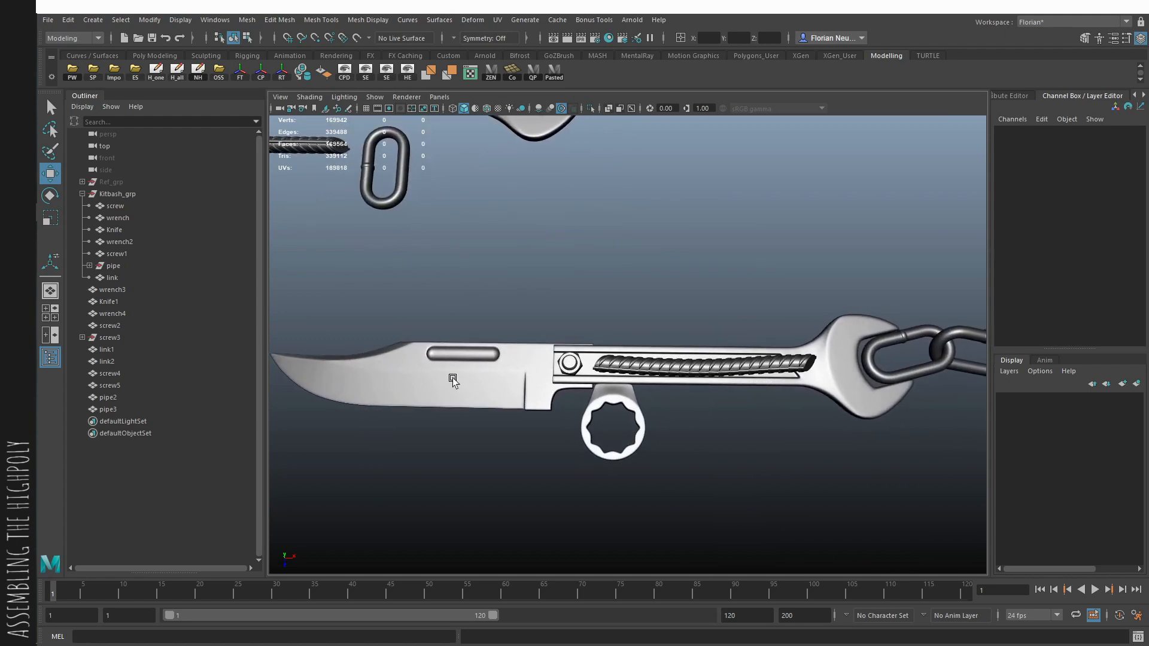
- Shorten the open wrench's handle by moving its blade-side end vertices along its length past the screw's center
click(555, 381)
alt+middle_drag(528, 386, 560, 371)
alt+right_drag(560, 371, 602, 412)
key(1)
key(F9)
shift+drag(486, 276, 595, 445)
key(alt+x)
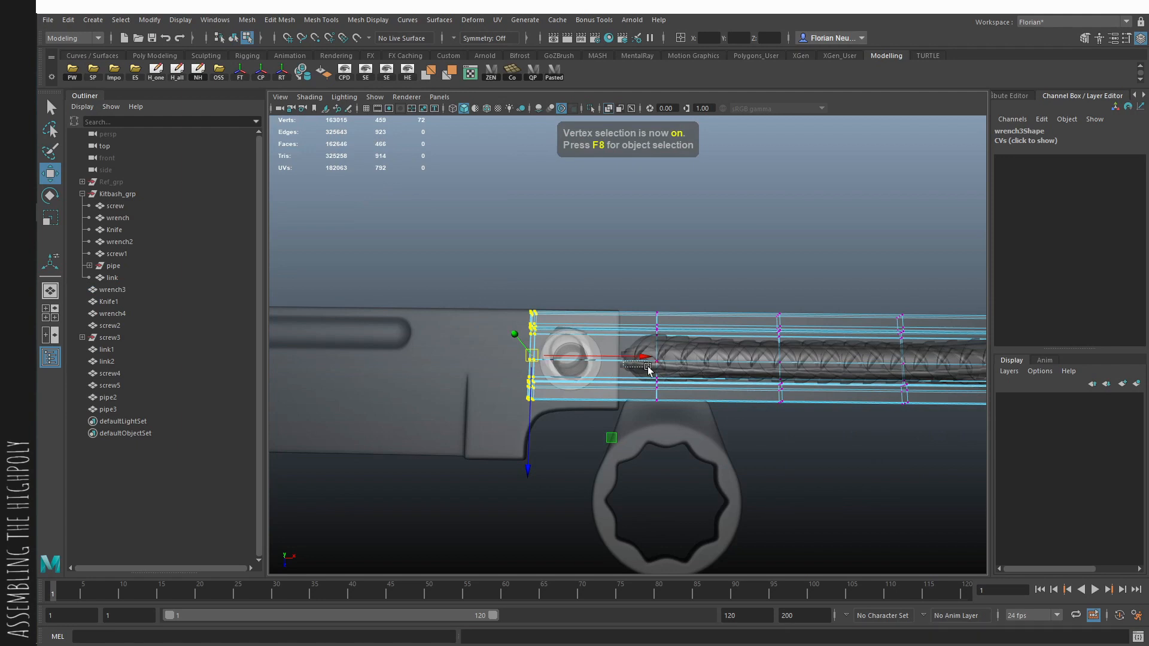
drag(616, 365, 660, 367)
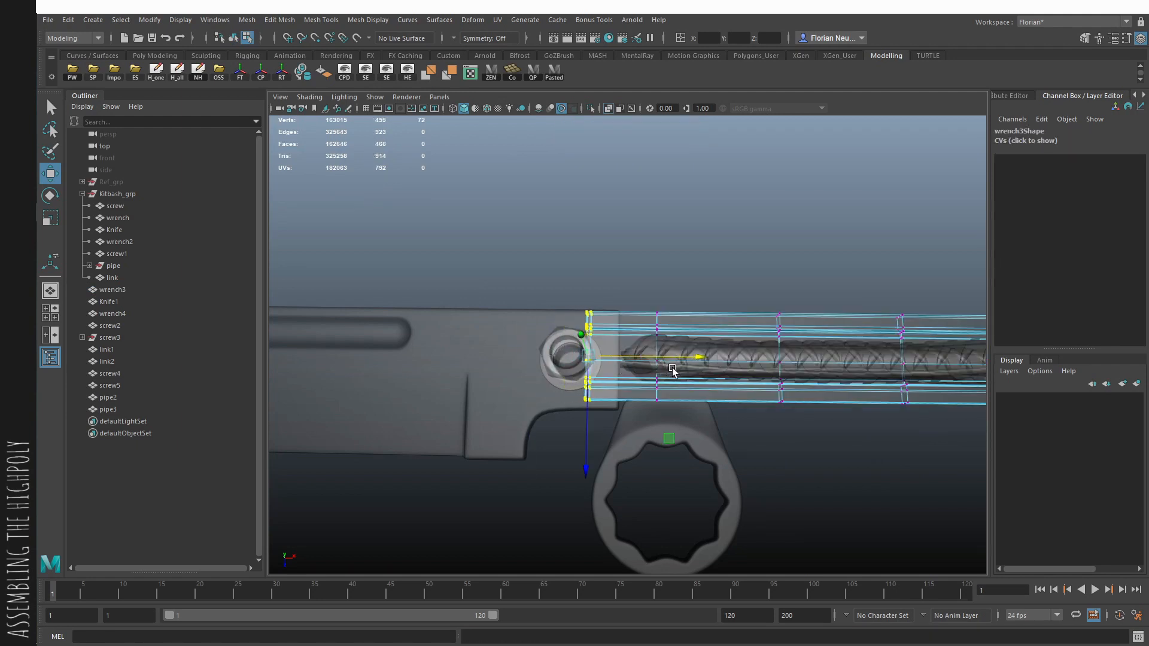
- Slant the handle's blade-side end by adding a lattice to its end vertices and shifting the upper lattice points, with history deleted
shift+right_drag(672, 369, 661, 465)
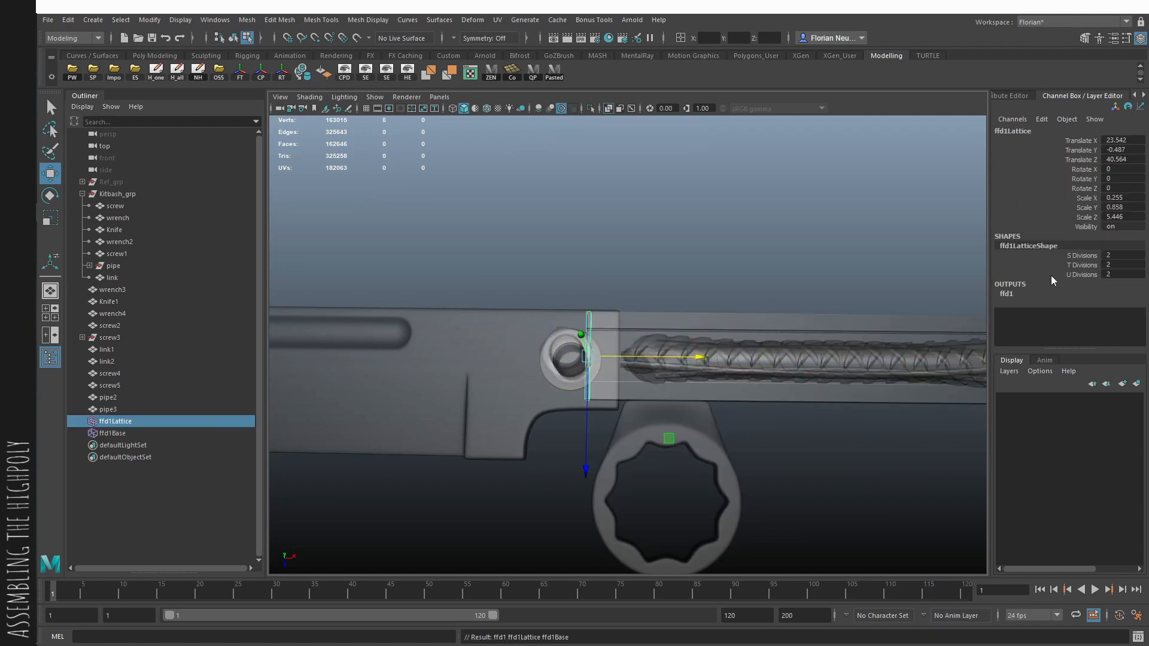
key(F9)
drag(652, 260, 560, 335)
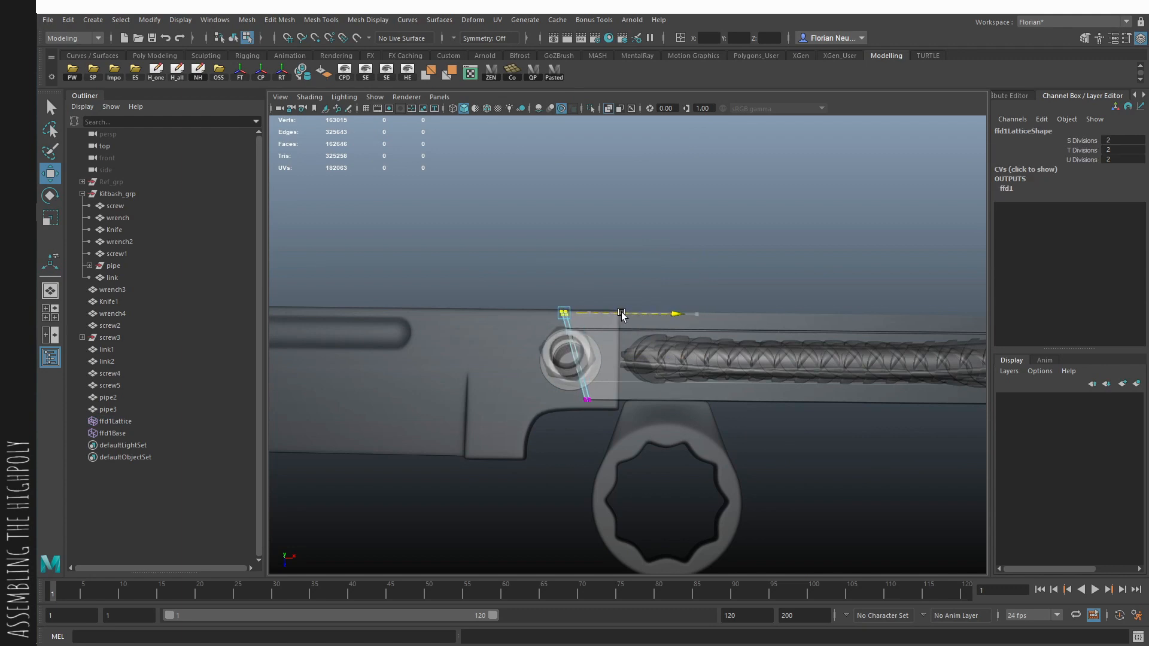
drag(621, 313, 616, 313)
key(F8)
click(181, 74)
key(alt+x)
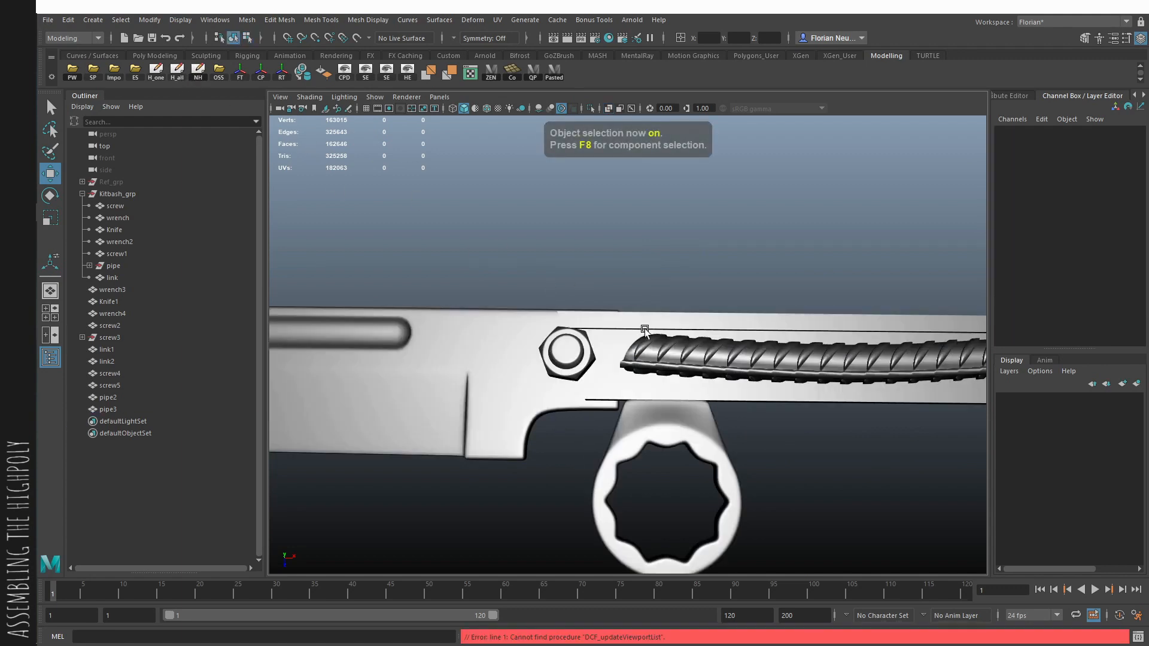
- Select the knife blade together with its screws and shift them slightly along the handle
scroll(623, 277, down, 5)
scroll(579, 365, up, 5)
click(579, 365)
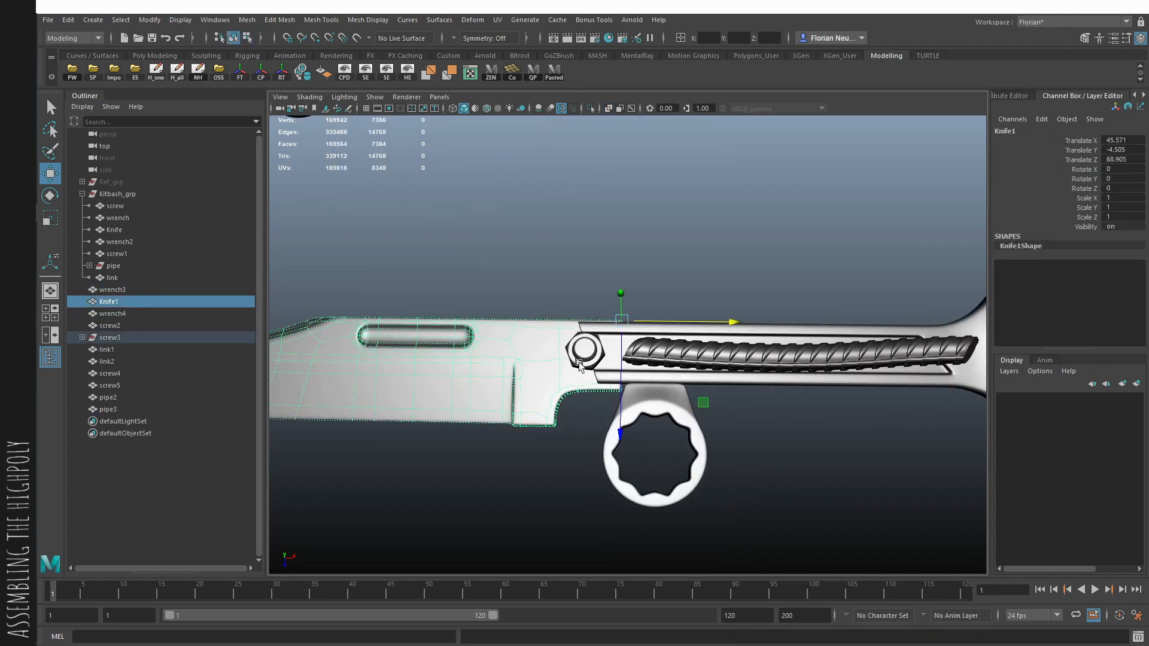
key(q)
shift+click(578, 364)
alt+drag(578, 364, 591, 352)
shift+click(586, 345)
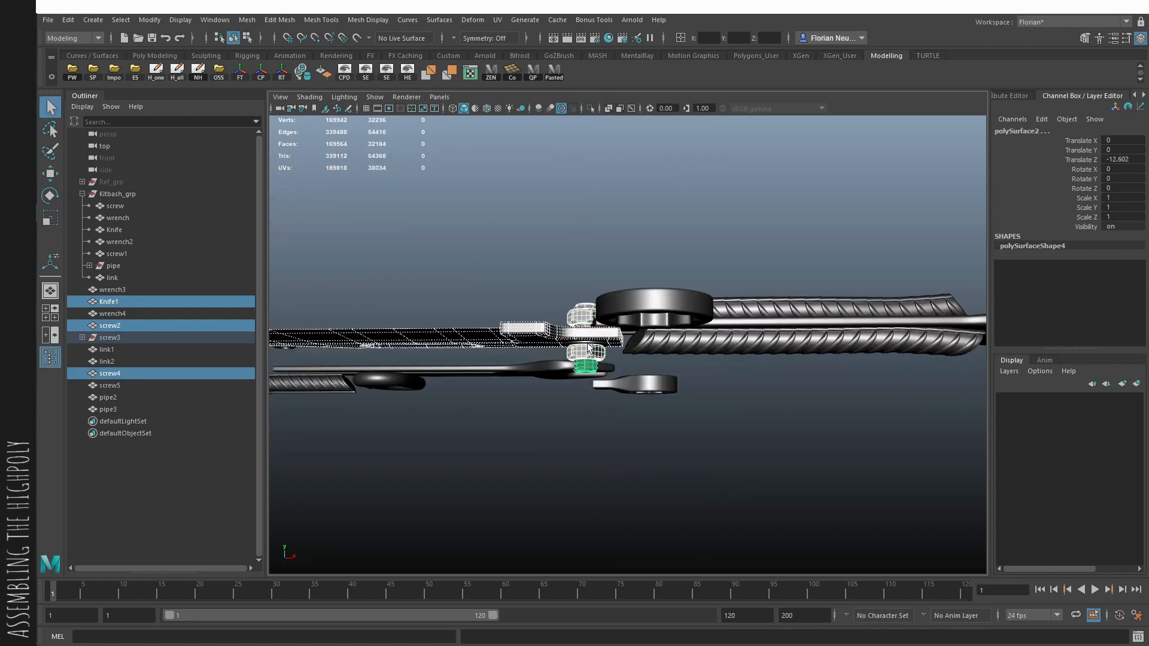
shift+click(643, 317)
alt+drag(644, 317, 711, 366)
- Examine the whole weapon from several angles, checking how blade, screws and slanted handle end fit together
drag(708, 429, 742, 432)
click(858, 421)
alt+right_drag(858, 422, 742, 442)
alt+drag(742, 442, 658, 434)
alt+right_drag(658, 434, 557, 421)
alt+drag(556, 420, 485, 402)
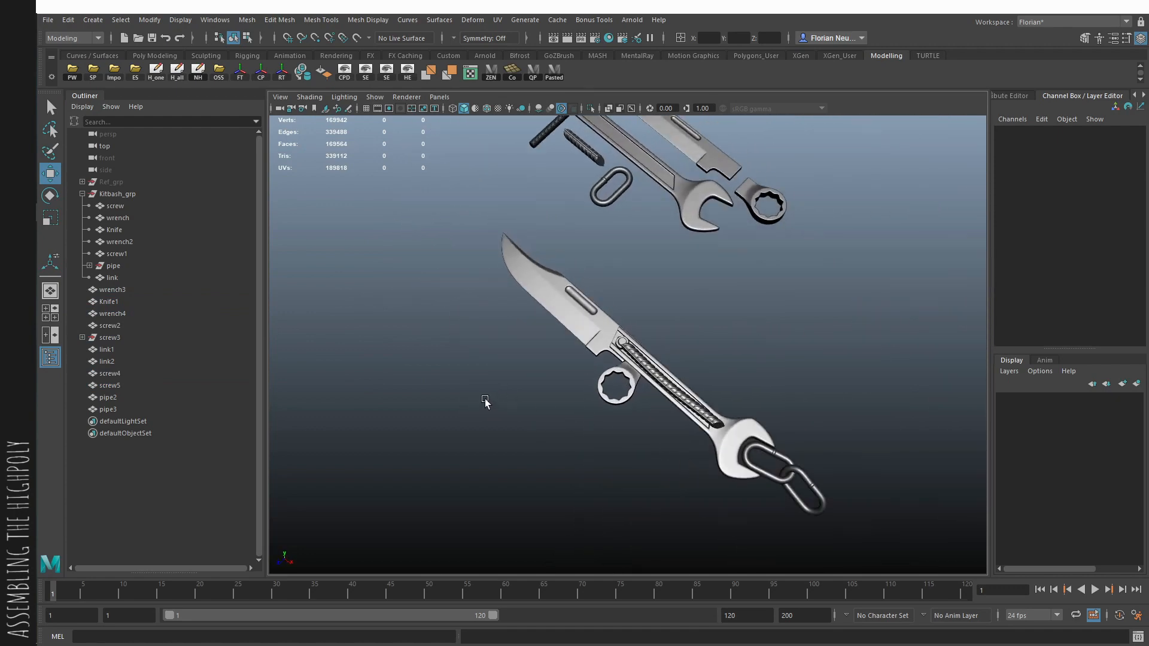
alt+drag(648, 273, 675, 283)
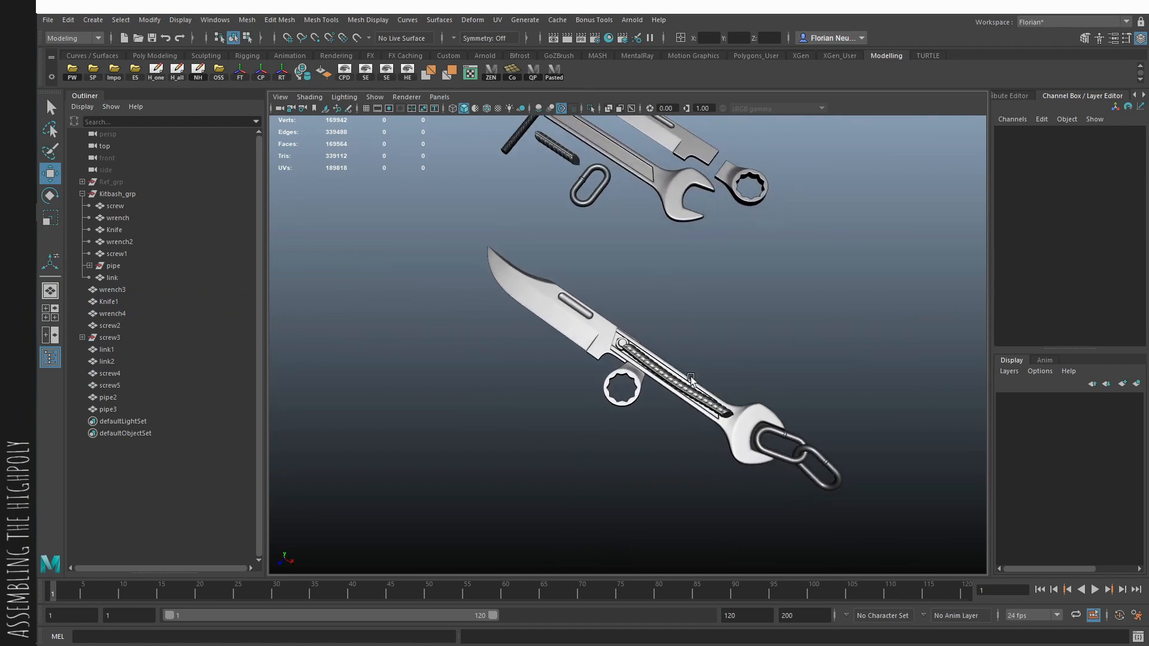
- Snap the pivot of both handle pipes to the pipe end nearest the open wrench's jaw
click(688, 383)
alt+drag(688, 383, 665, 320)
alt+right_drag(665, 320, 810, 350)
shift+click(810, 350)
alt+drag(811, 350, 829, 402)
key(d)
key(v)
click(771, 370)
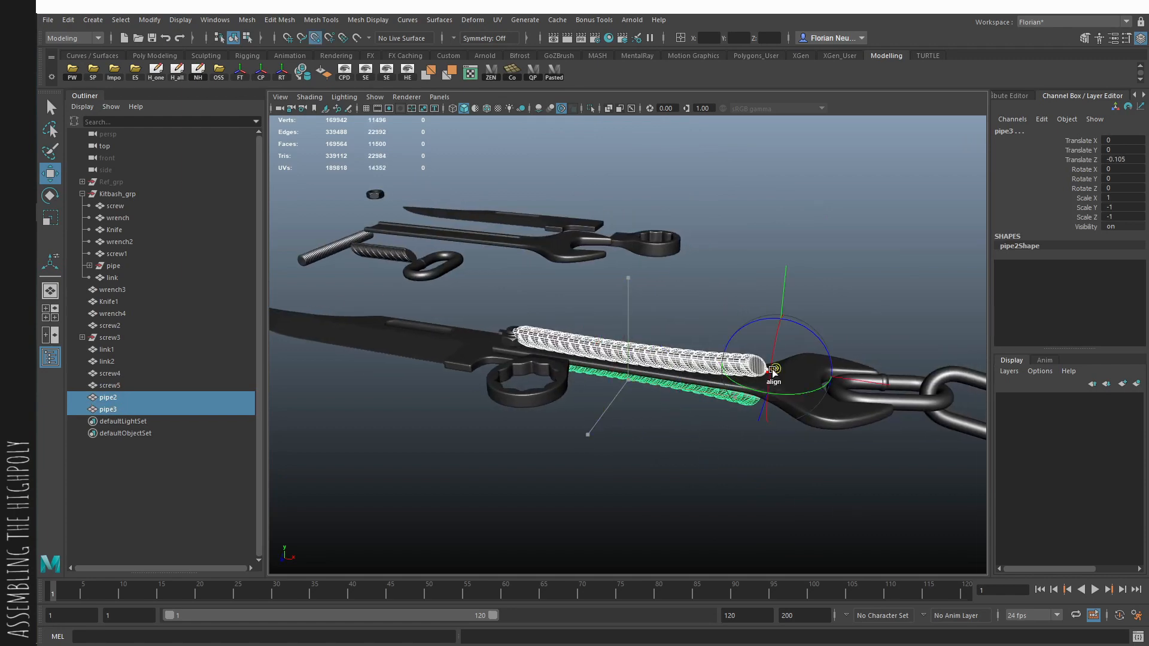
click(309, 77)
- Try to scale both handle pipes together from their end at the open wrench
key(q)
alt+right_drag(676, 413, 784, 433)
shift+click(793, 433)
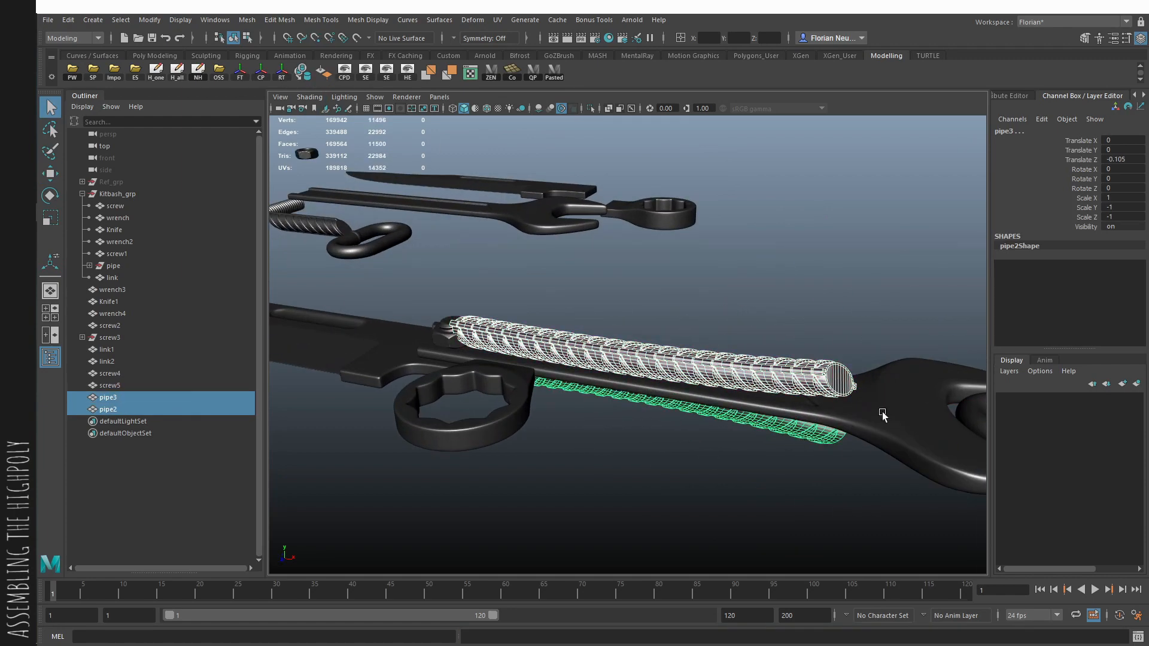
key(r)
alt+drag(857, 392, 921, 397)
alt+drag(828, 504, 812, 400)
- Create a polygon cylinder near the pipe end at the wrench neck and rotate it to Rotate Z -90
click(751, 164)
alt+drag(751, 165, 724, 269)
alt+right_drag(724, 269, 574, 263)
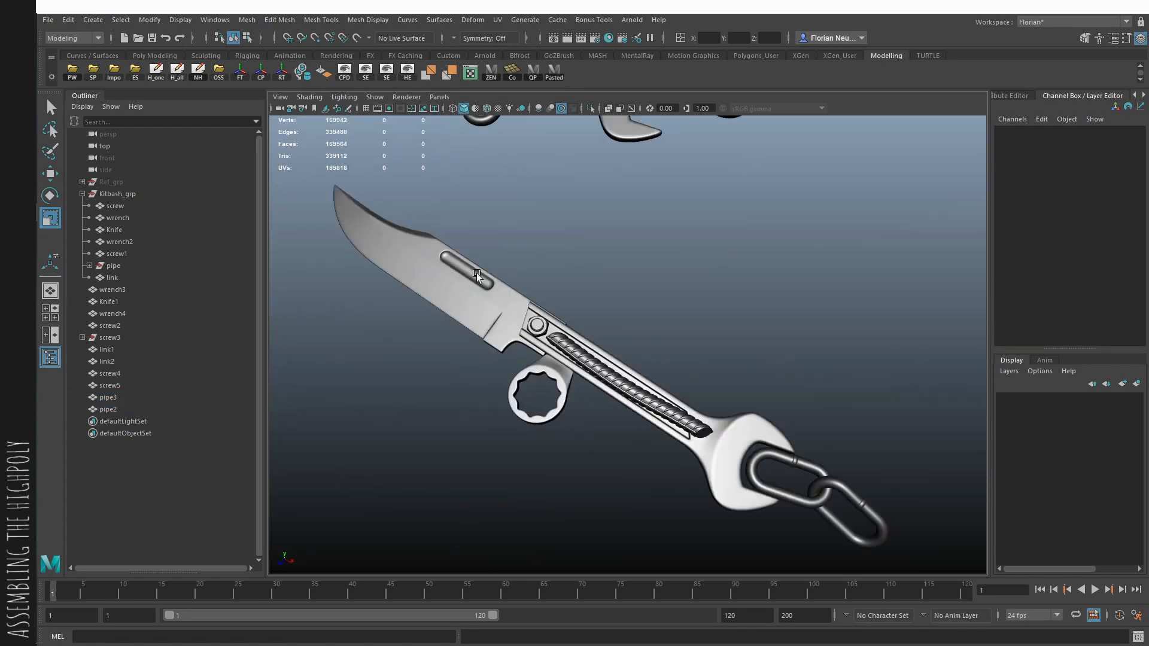
alt+drag(538, 263, 733, 319)
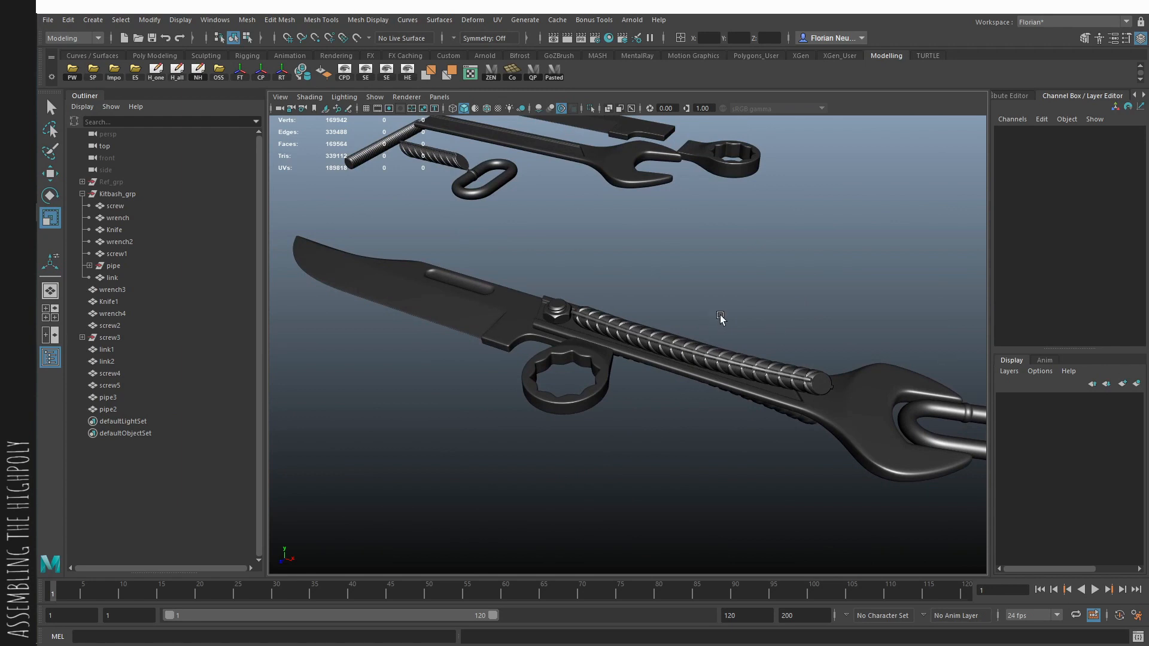
alt+drag(719, 317, 657, 325)
alt+drag(735, 365, 600, 286)
key(space)
click(572, 281)
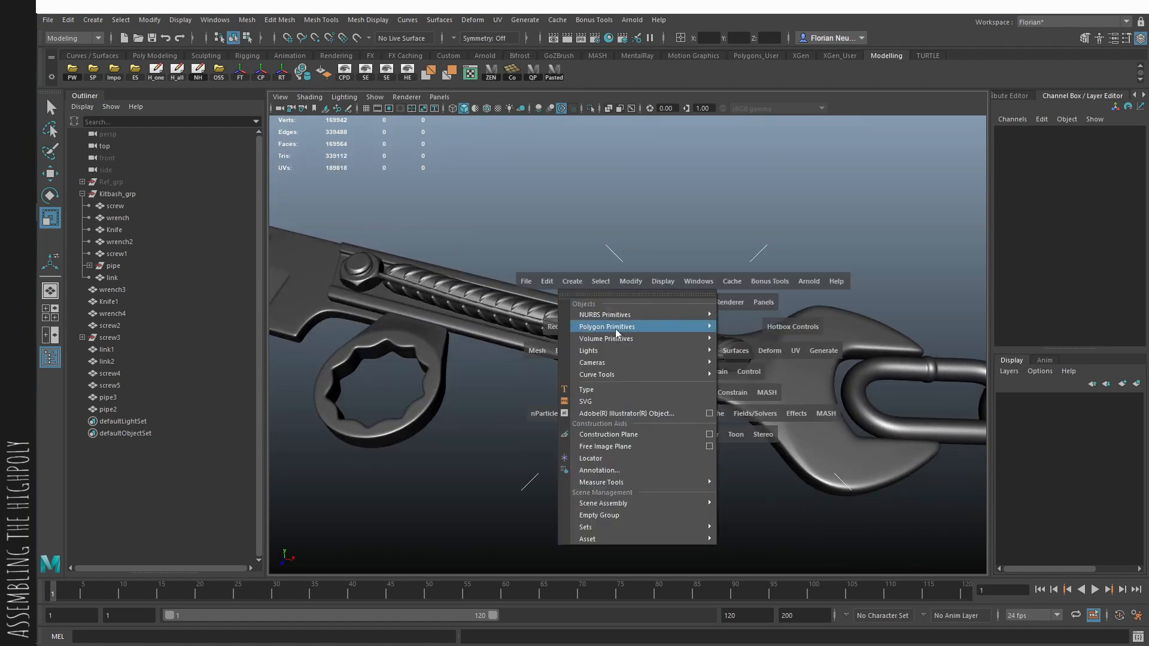
mouse_move(658, 327)
click(785, 362)
key(e)
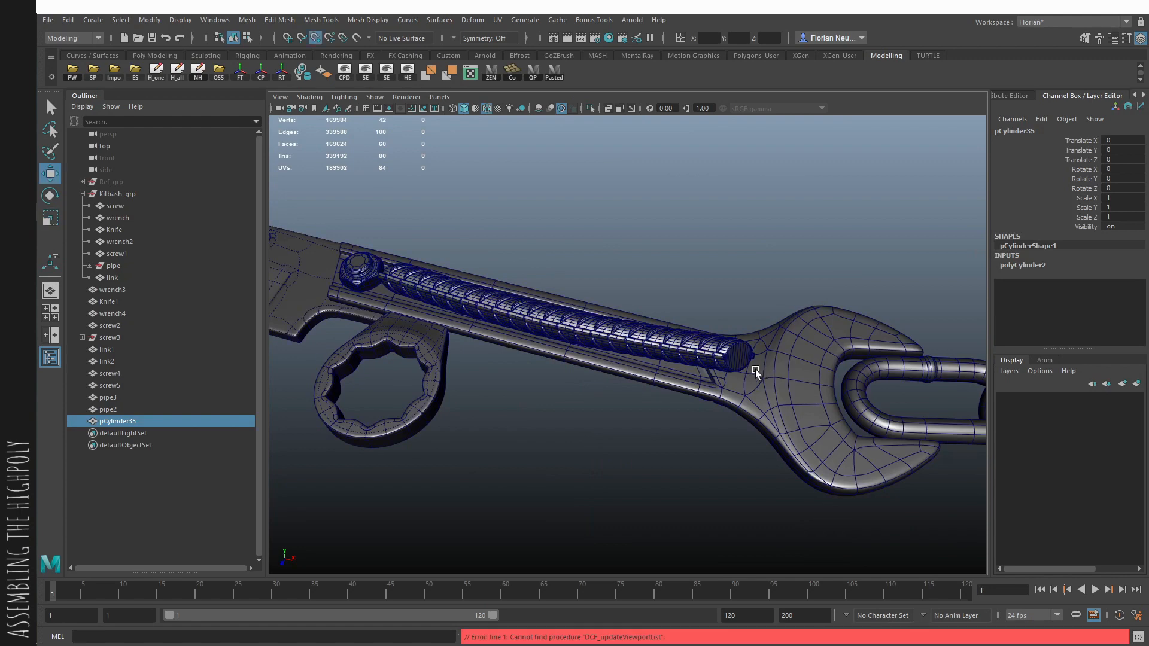
drag(783, 306, 844, 353)
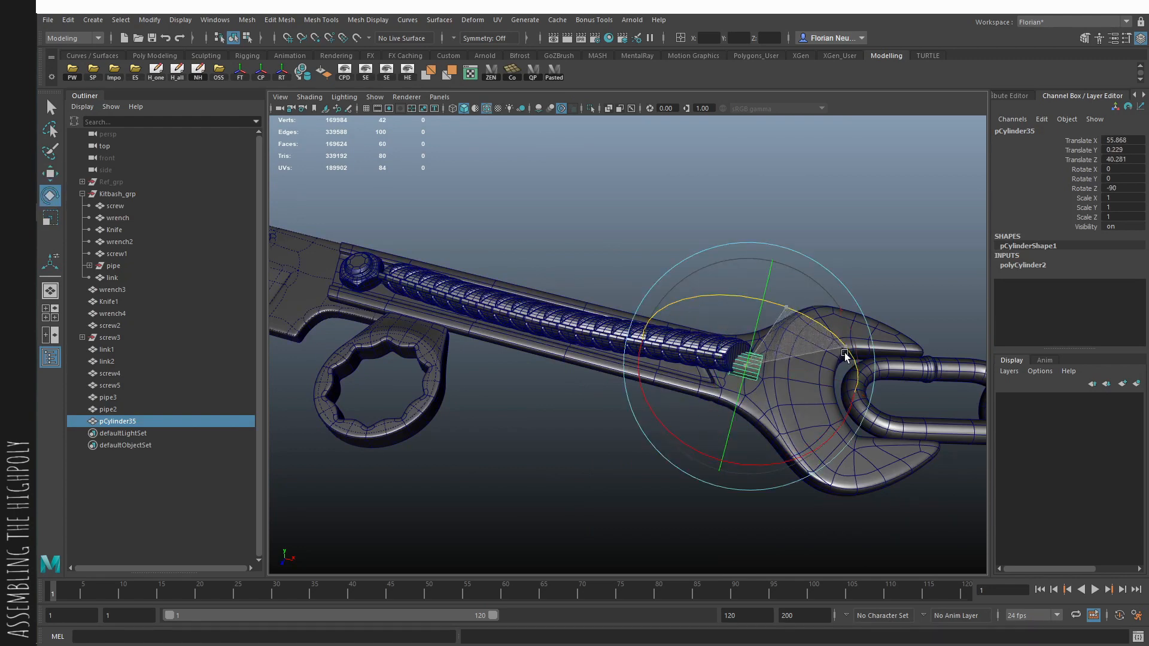
- Undo the extra rotation and snap the cylinder to the handle's centerline at Translate X 53.077, Y -0.487 and Z 39.989
alt+drag(771, 399, 754, 357)
key(v)
key(ctrl+z)
key(w)
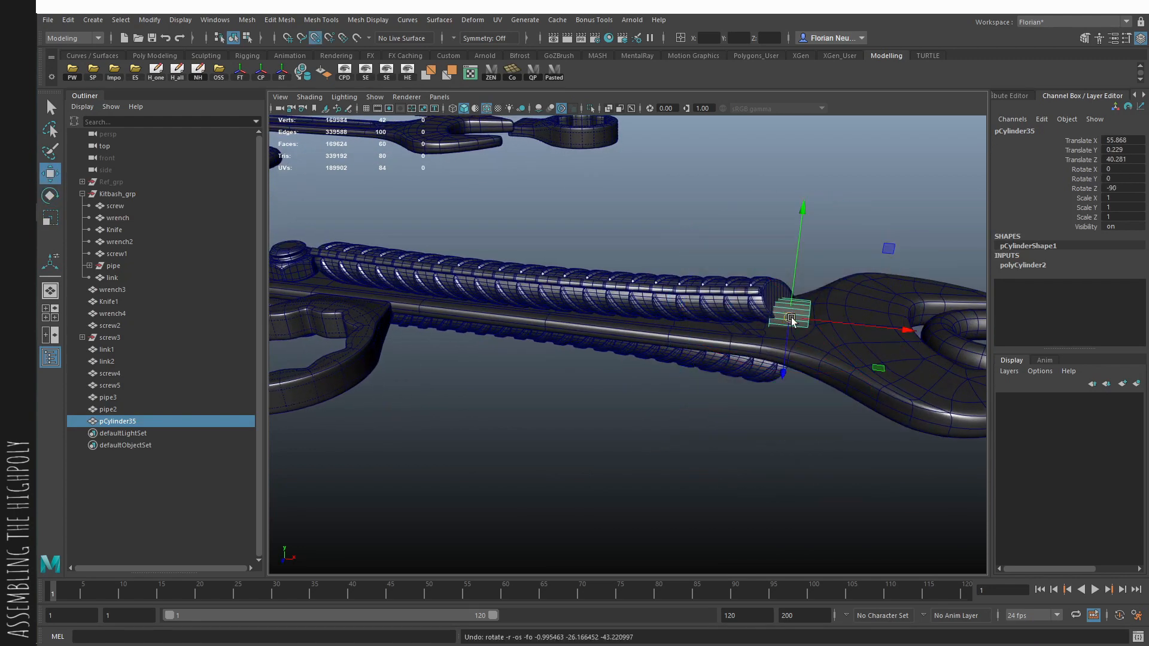
key(v)
drag(791, 317, 726, 362)
drag(658, 425, 710, 385)
- Scale the cylinder uniformly to 3.288 and slide it back around the pipes to Translate X 49.249 and Z 40.646
key(r)
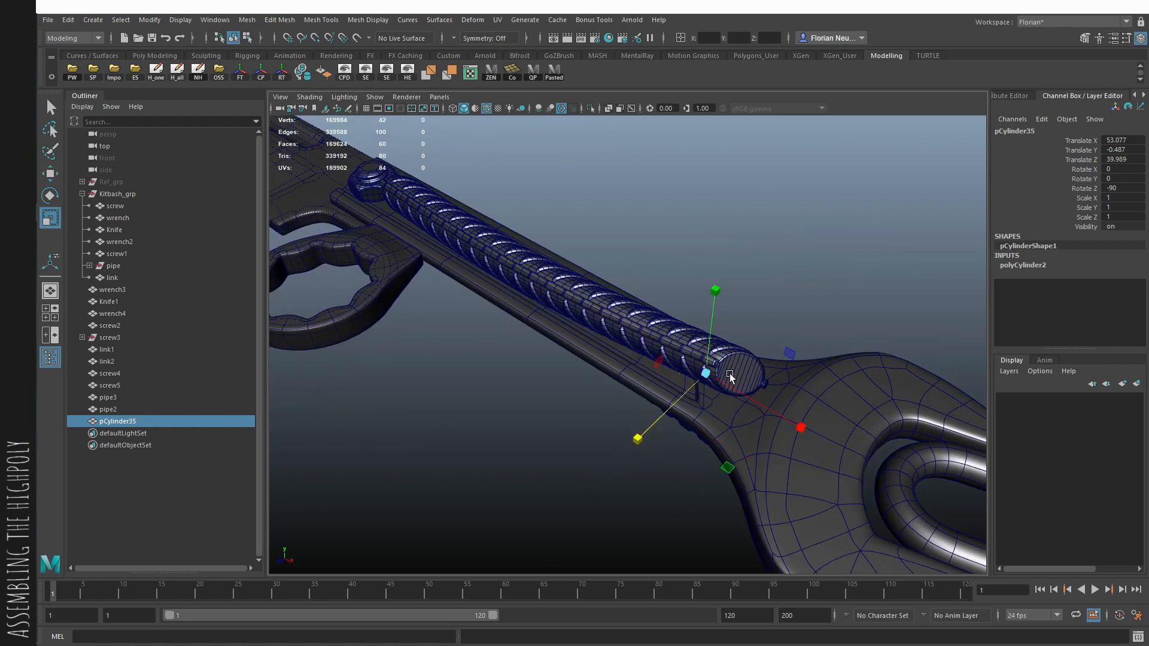
drag(775, 365, 784, 363)
key(w)
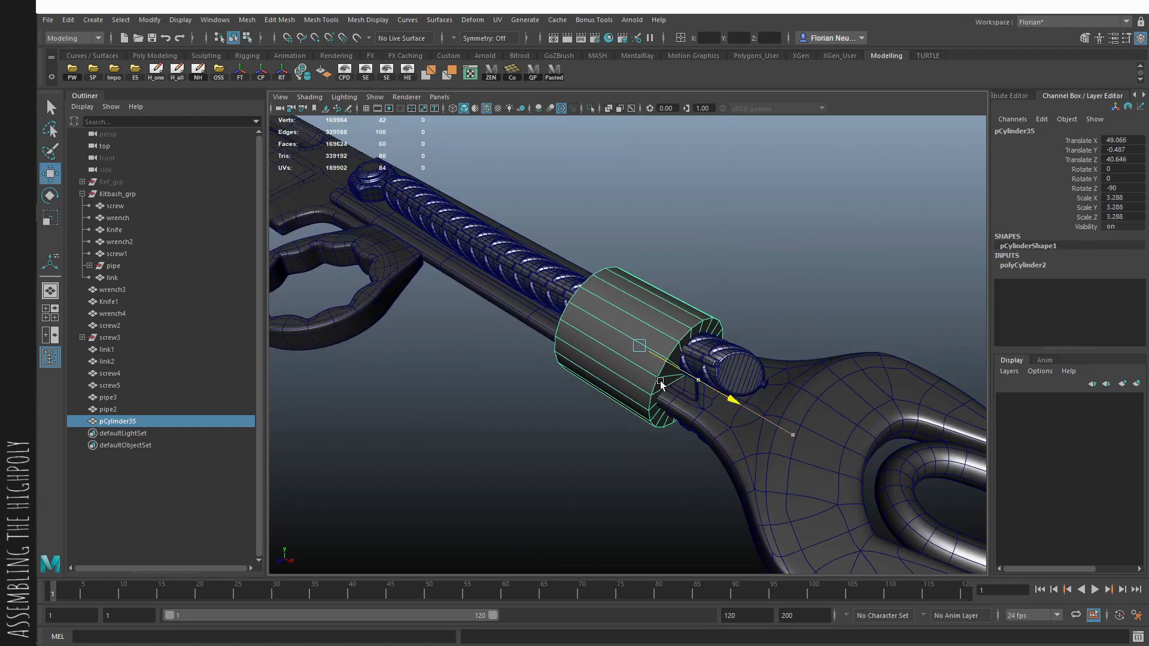
mouse_move(661, 383)
alt+mouse_down()
mouse_move(698, 337)
mouse_move(622, 324)
mouse_move(572, 286)
mouse_move(567, 303)
mouse_move(622, 364)
alt+mouse_up()
- Narrow the cylinder along its length and delete its cap faces to leave an open band around the pipes
key(4)
key(F9)
key(alt+5)
key(alt+5)
key(F11)
key(q)
key(Delete)
key(F8)
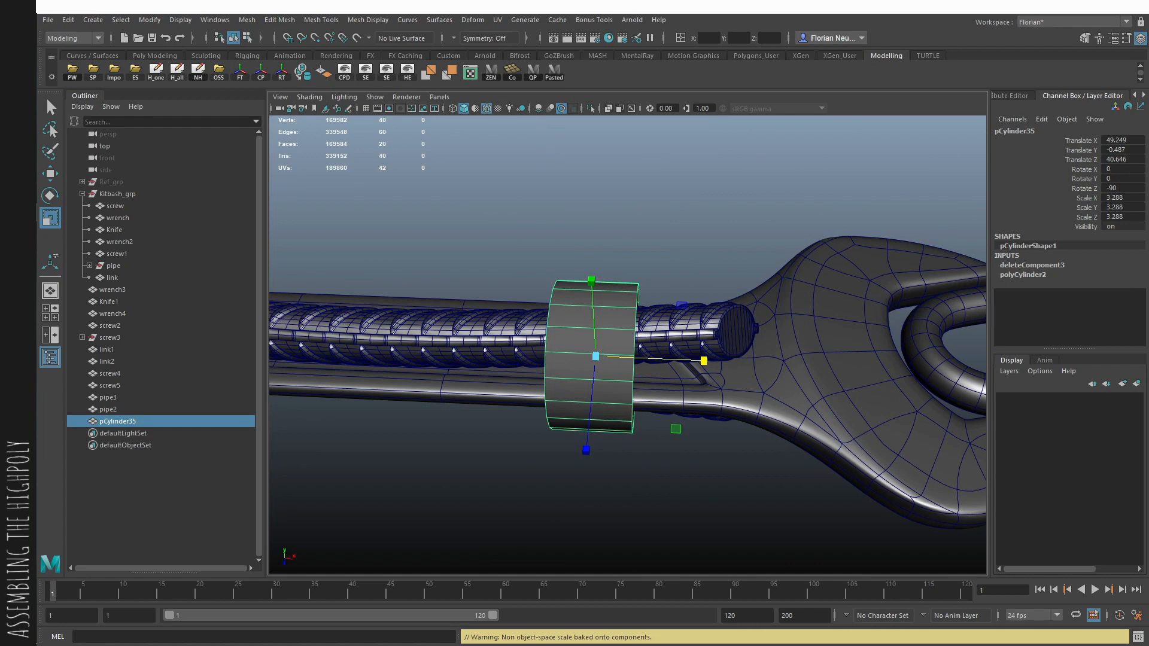
alt+drag(781, 323, 561, 378)
key(e)
key(ctrl+d)
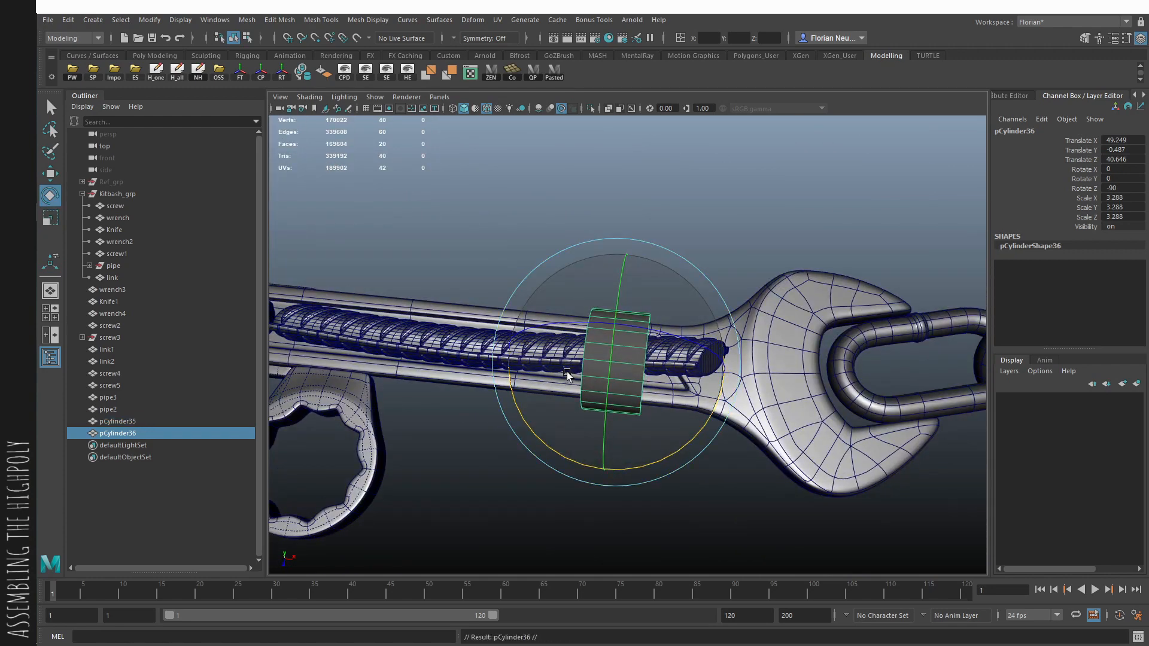
key(Delete)
- Duplicate the two pipes and the open wrench, and combine the copies into one mesh
click(635, 352)
key(q)
click(664, 350)
alt+drag(692, 365, 679, 342)
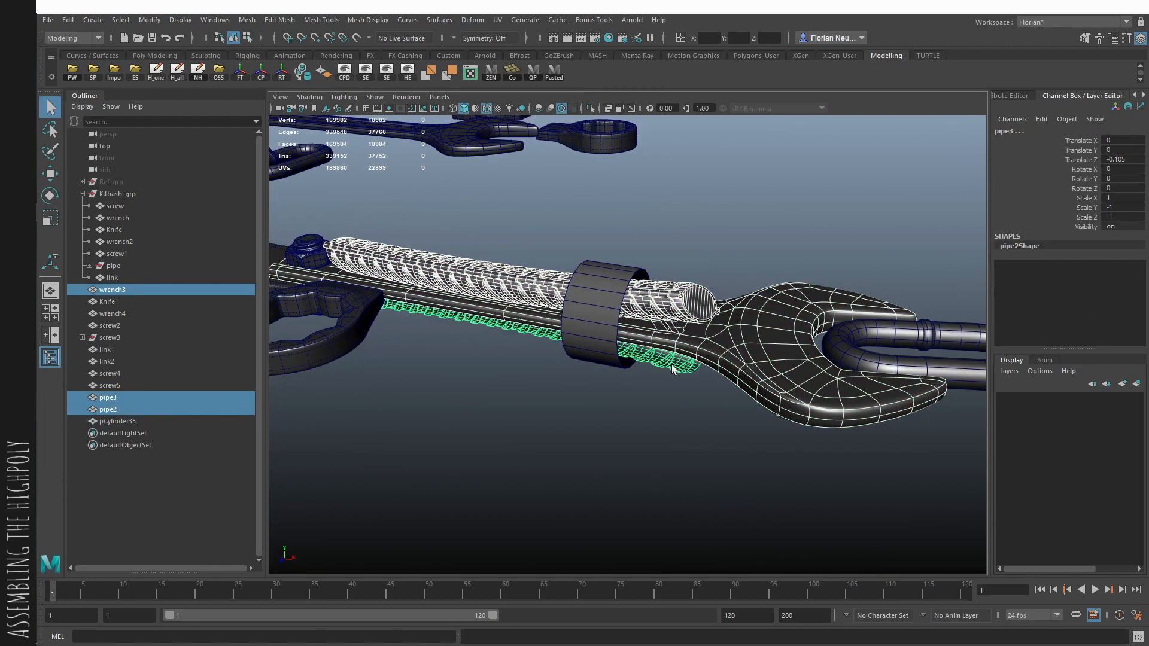
alt+drag(688, 348, 692, 359)
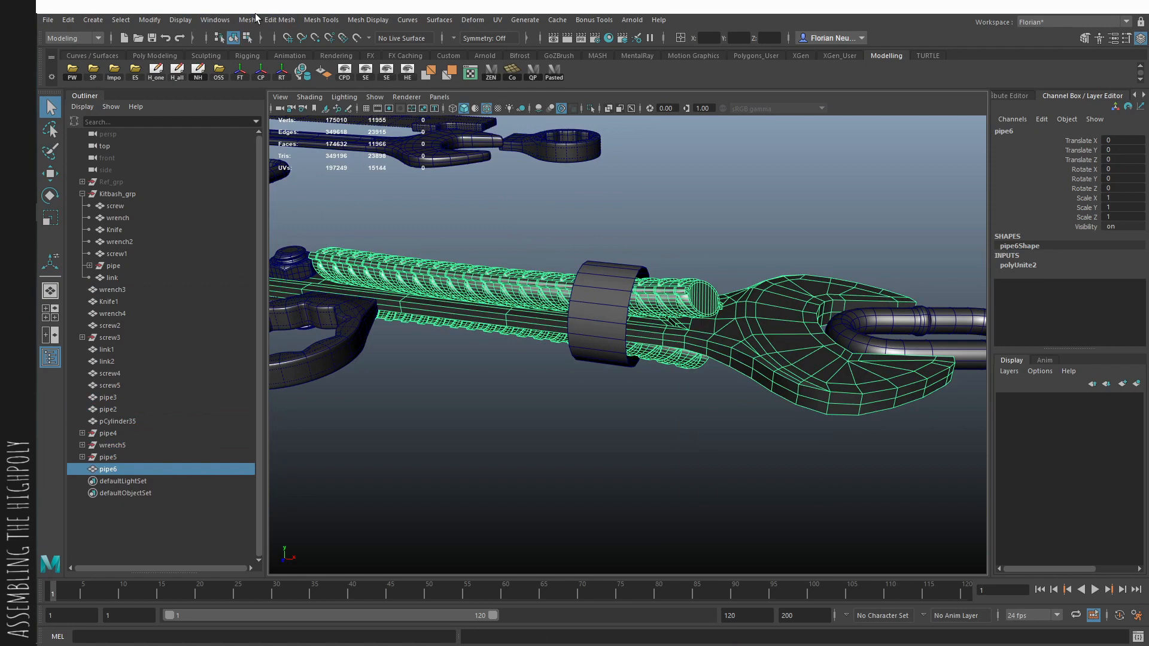
click(252, 19)
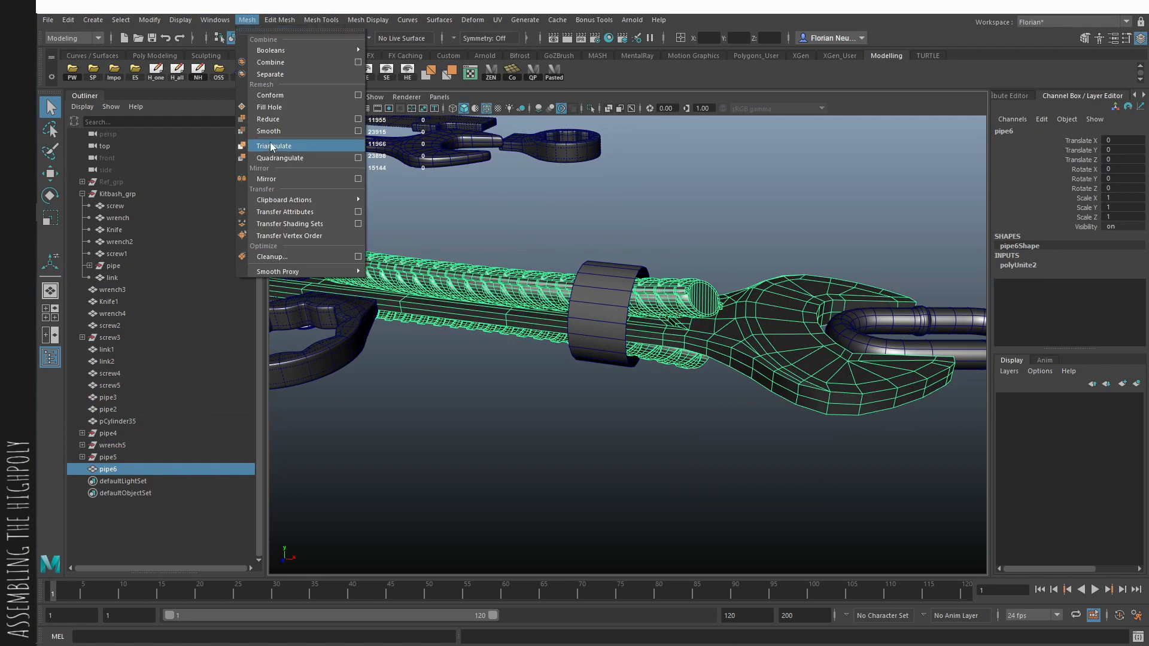
- Smooth the combined pipe-and-wrench mesh, and clean up by deleting history and optimizing the scene size
click(269, 131)
click(178, 72)
click(218, 73)
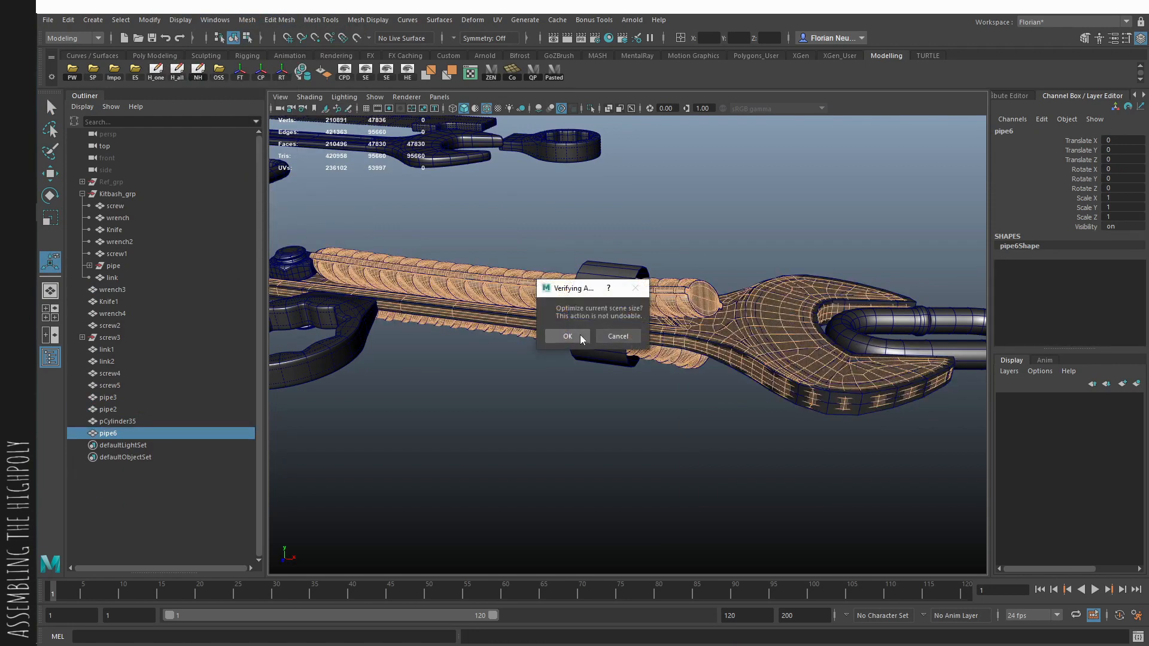
click(579, 337)
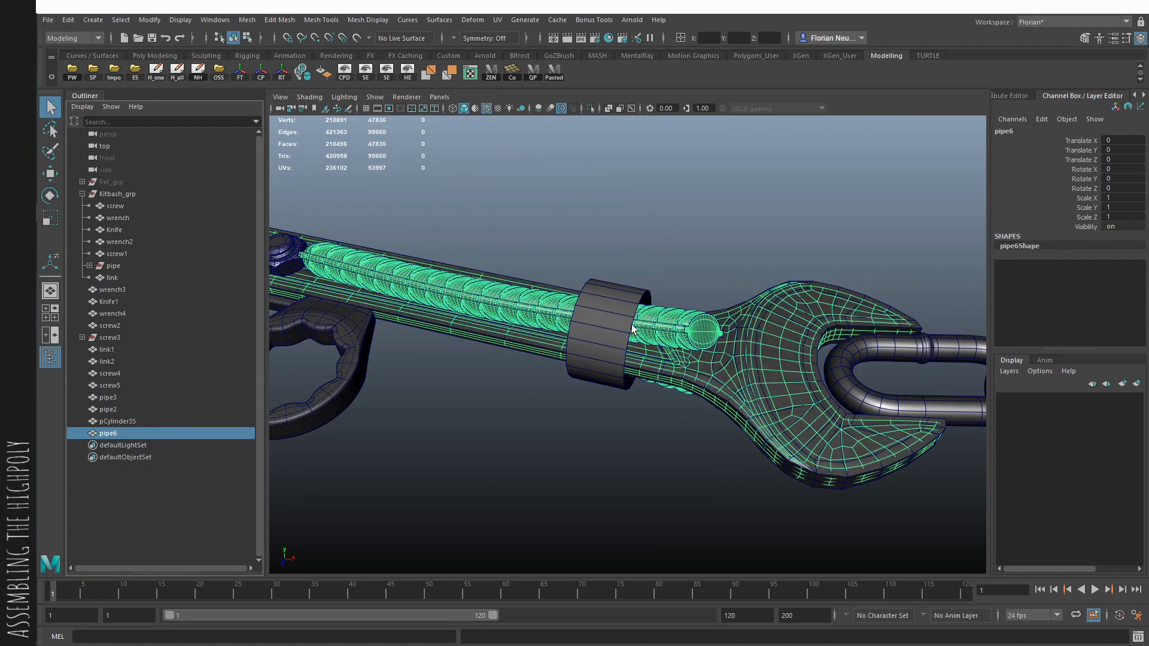
- Isolate the smoothed combined mesh and the cylinder band in the viewport
shift+click(620, 293)
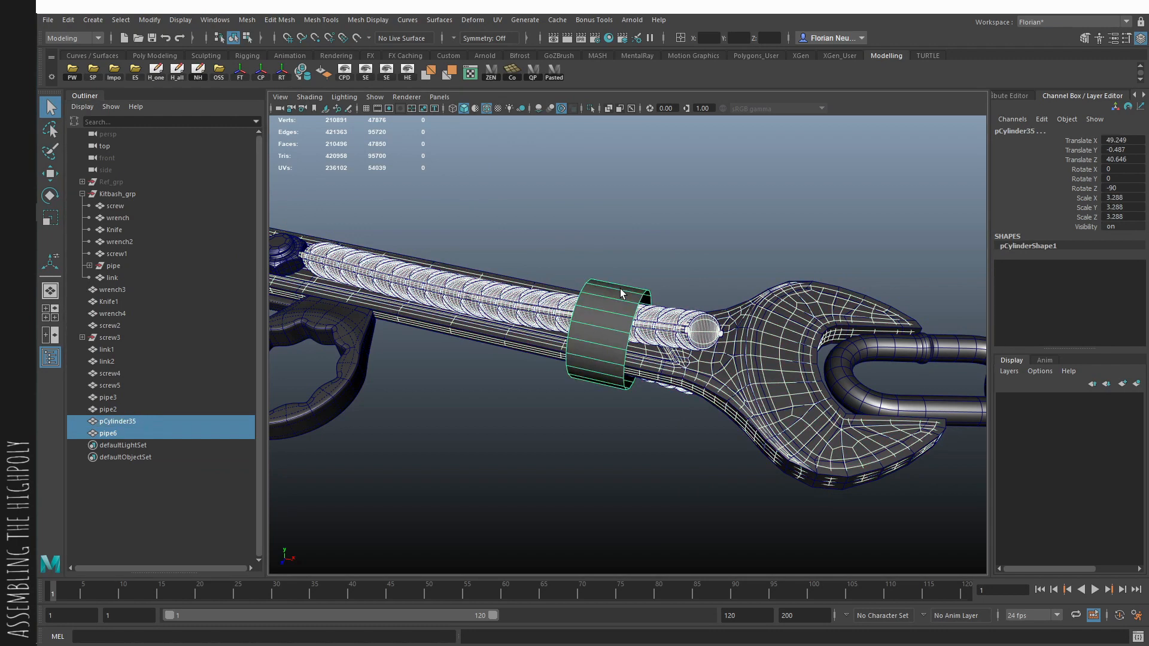
click(644, 269)
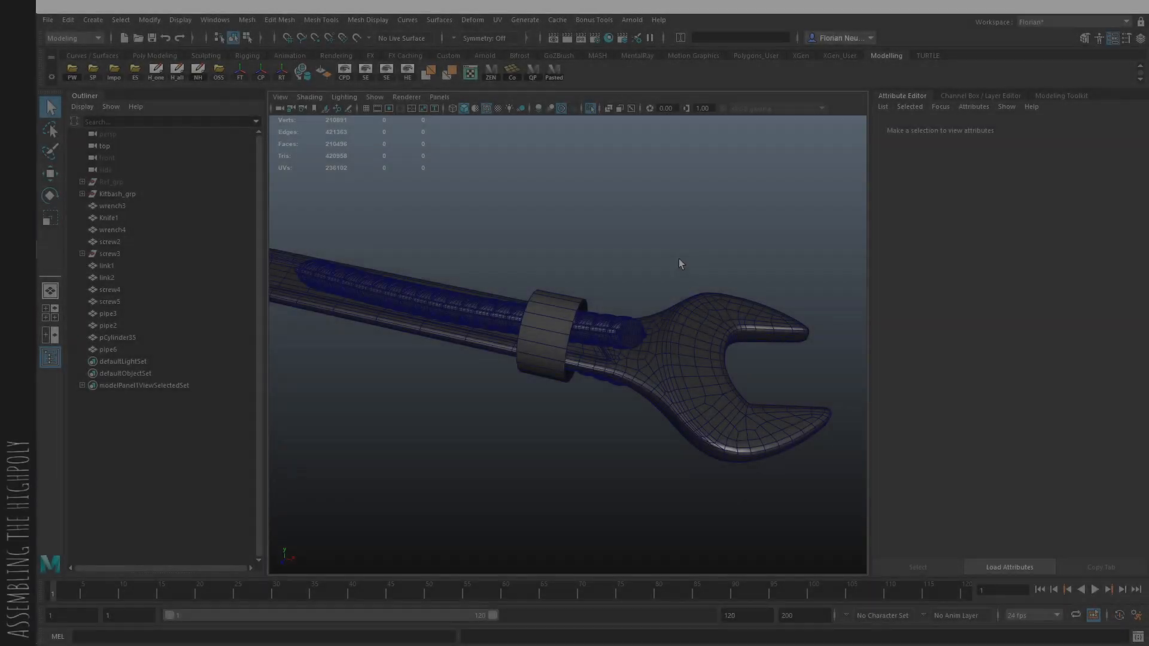
click(623, 250)
alt+drag(619, 266, 597, 297)
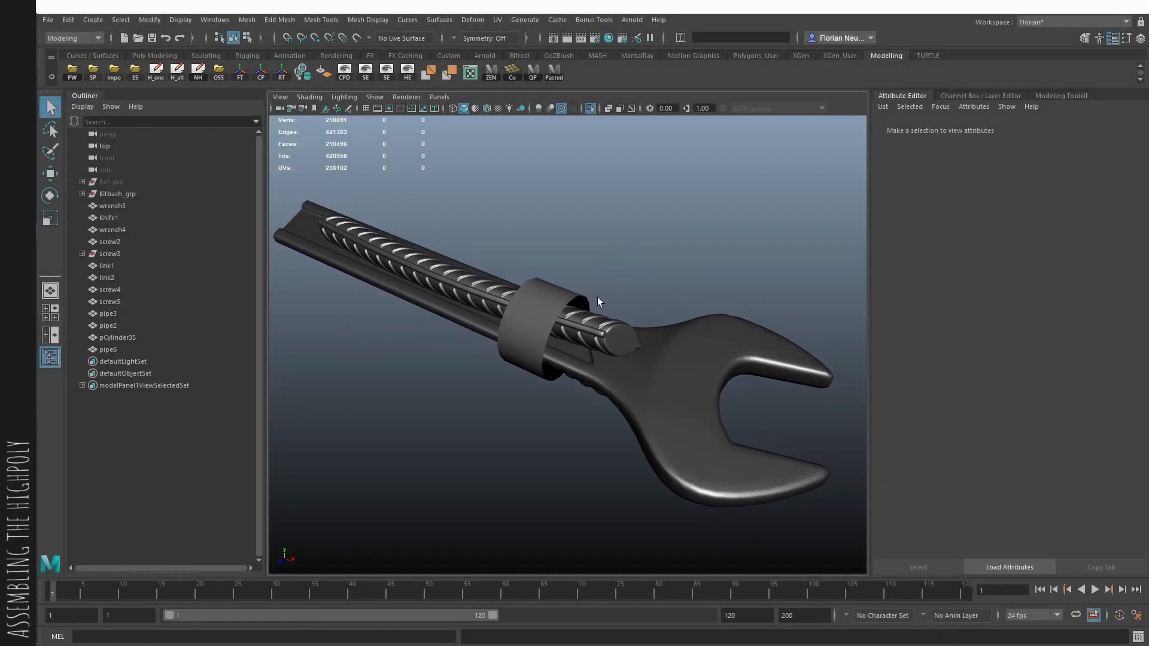
- Assign a new Blinn material named DuctTape to the cylinder band
click(581, 300)
right_click(619, 208)
click(685, 527)
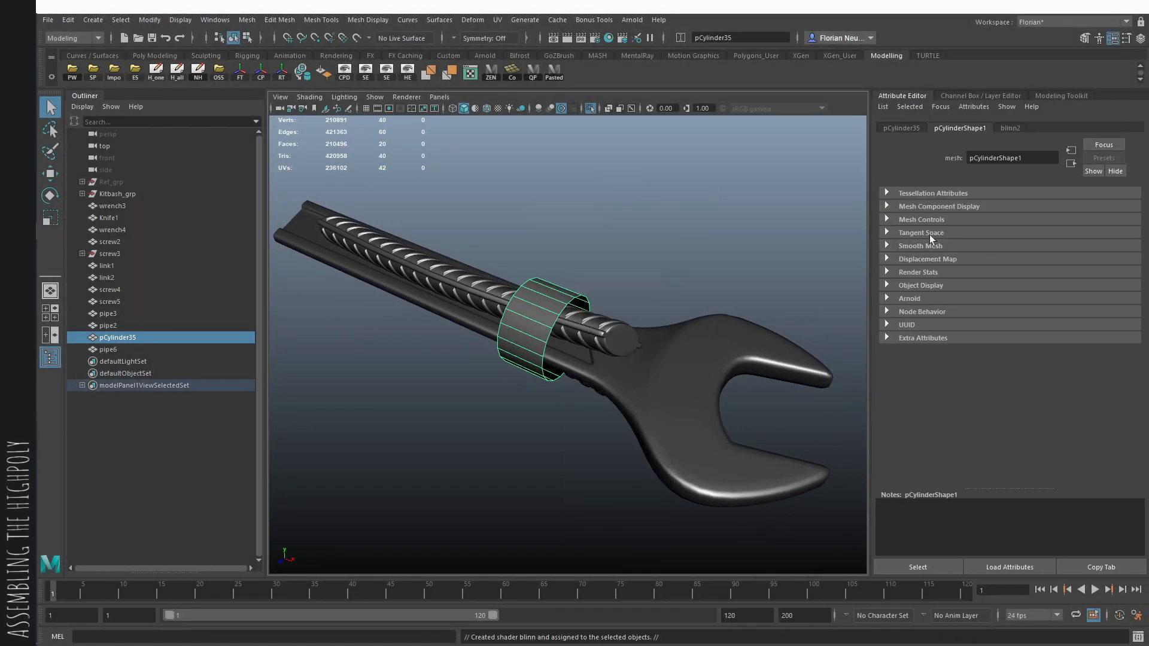
text(DuctT)
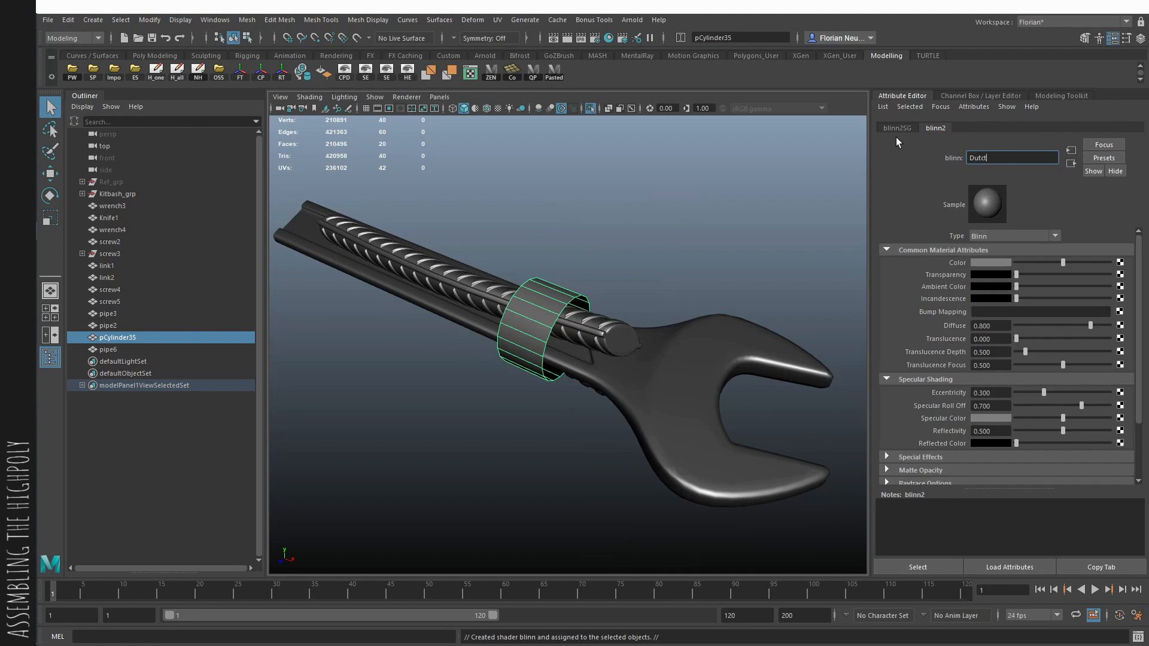
text(ape)
key(Return)
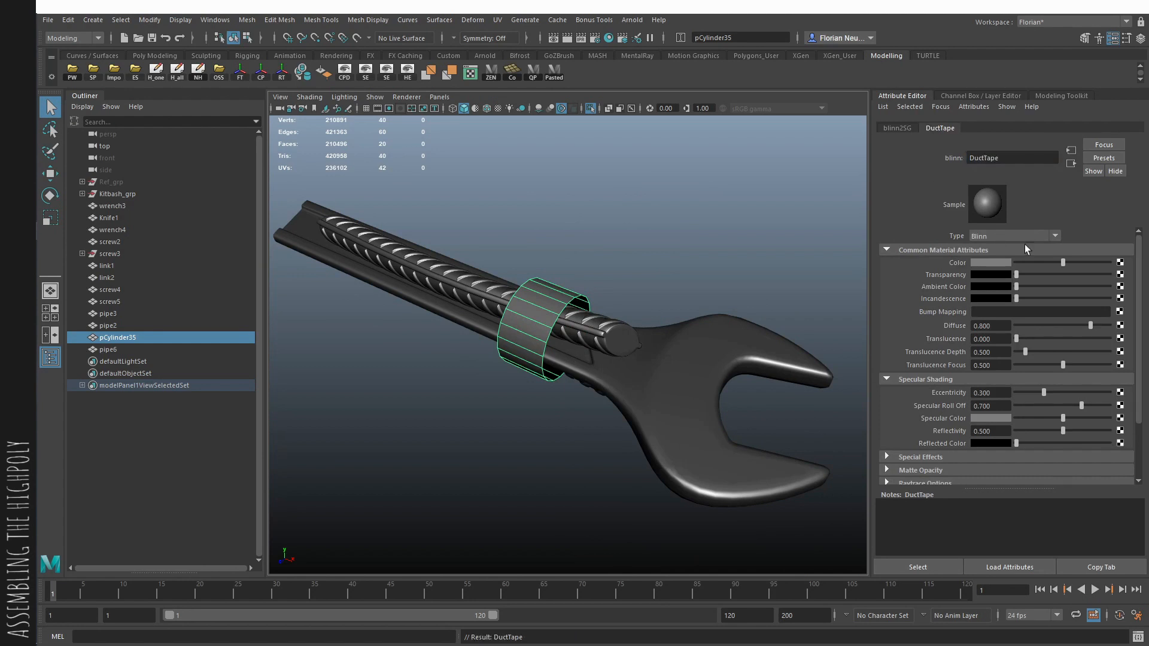
- Color the DuctTape material blue-violet (H 240, S 0.494, V 1.000), brighten its specular color, set Specular Roll Off to 0.974 and adjust the eccentricity
click(993, 263)
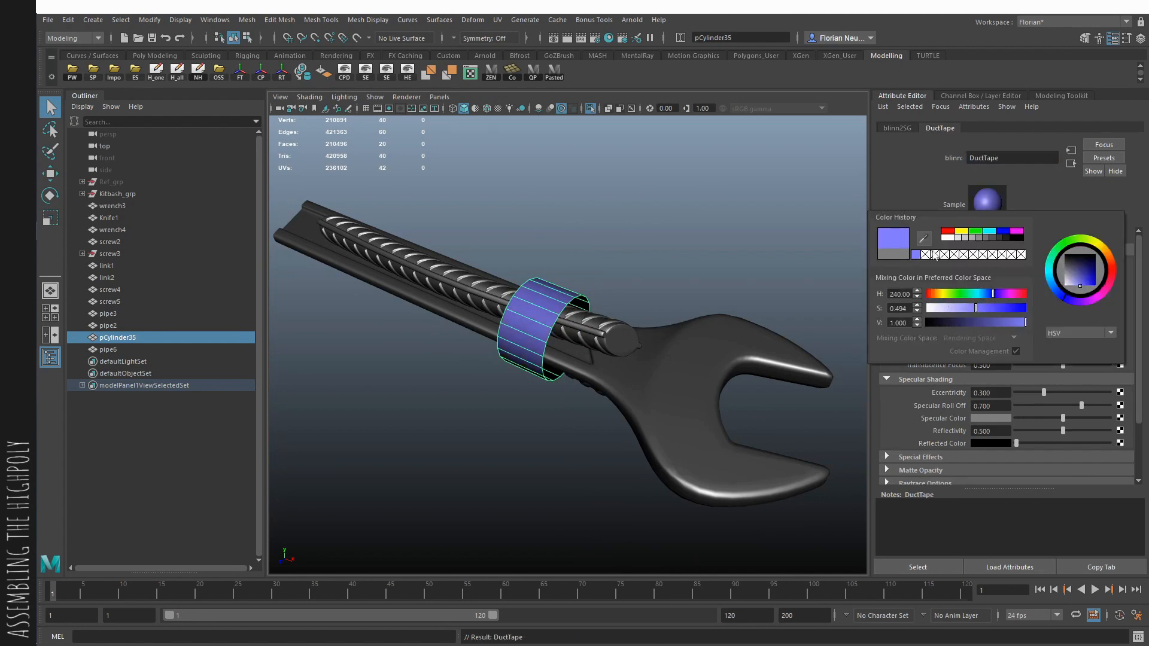
click(1104, 406)
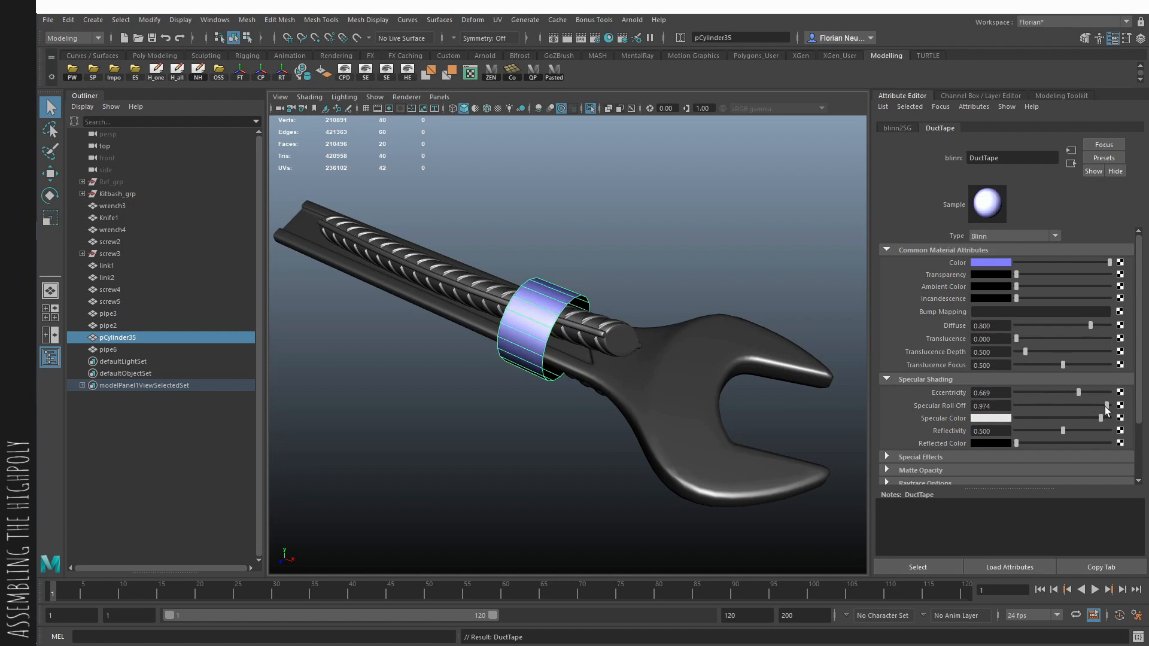
click(1060, 393)
click(755, 263)
- Open the ShrinkWrap options and keep the projection set to Vertex Normals
alt+drag(751, 264, 586, 285)
scroll(591, 285, up, 3)
click(473, 20)
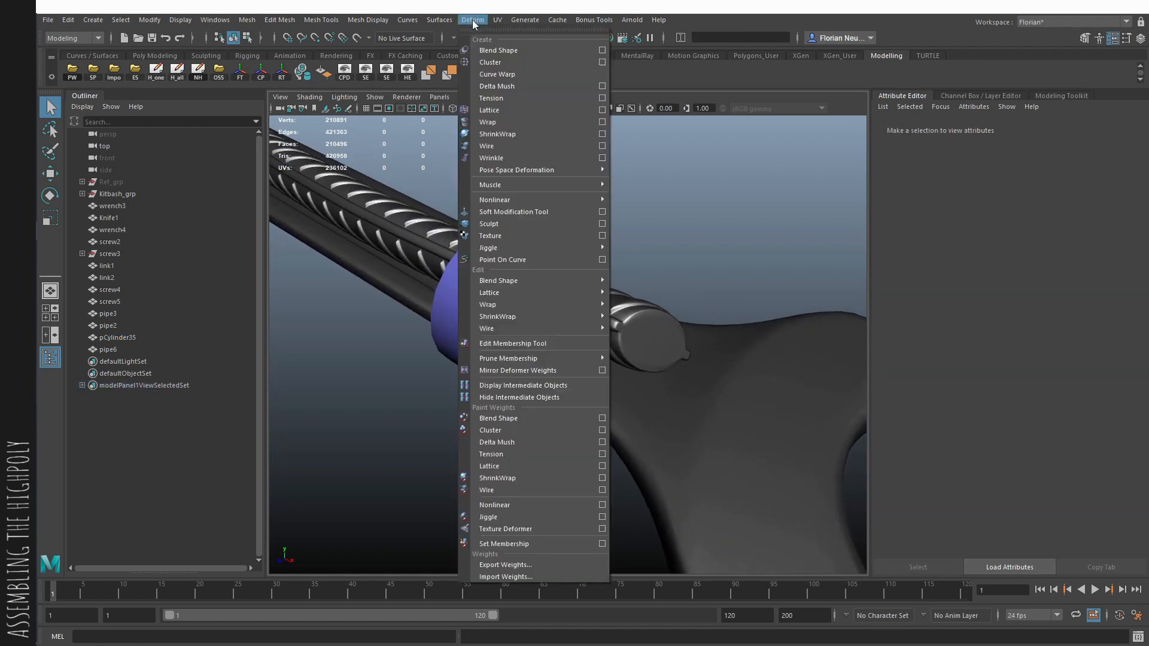
click(601, 133)
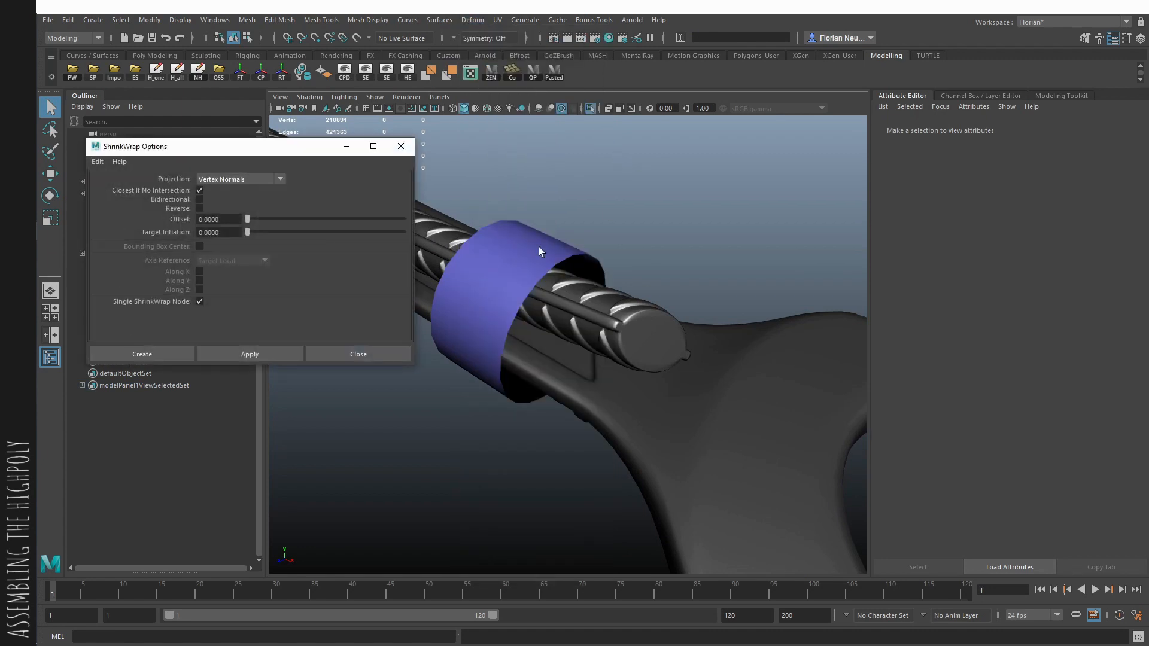
click(538, 246)
click(659, 322)
alt+drag(659, 322, 528, 239)
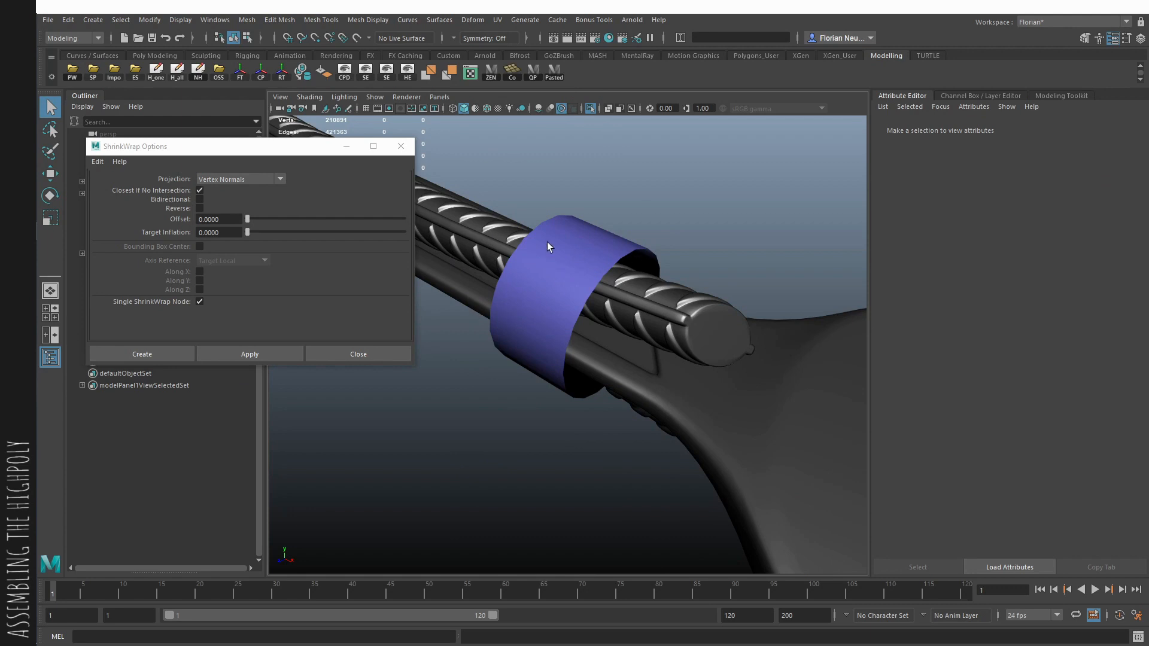
alt+drag(547, 241, 568, 254)
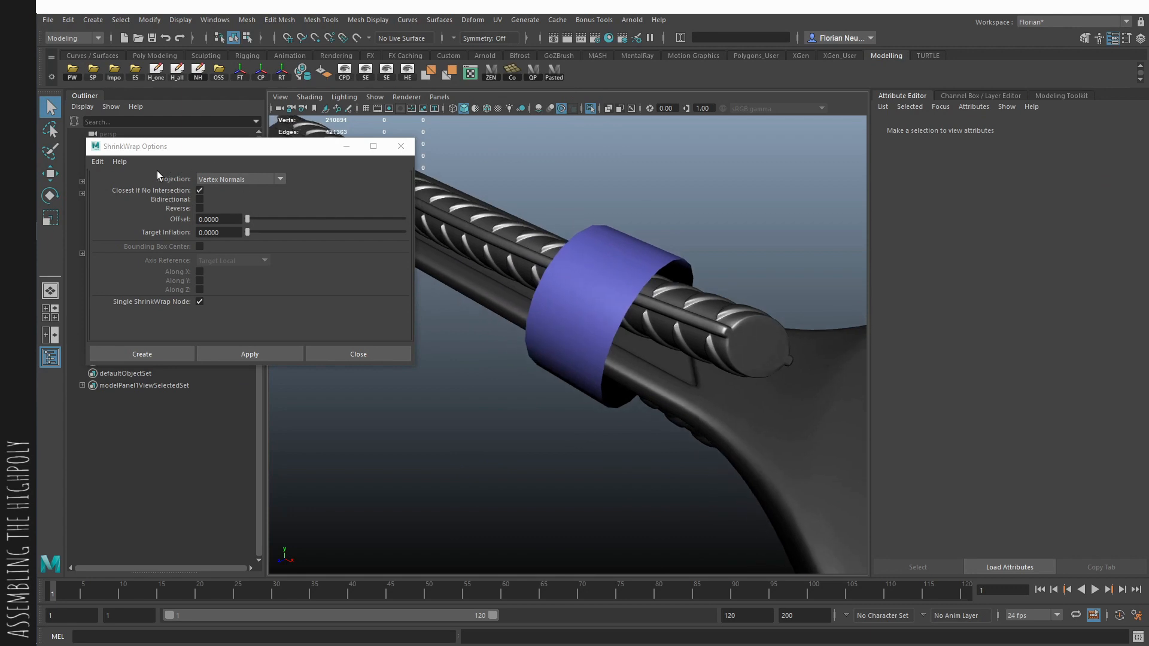
click(237, 180)
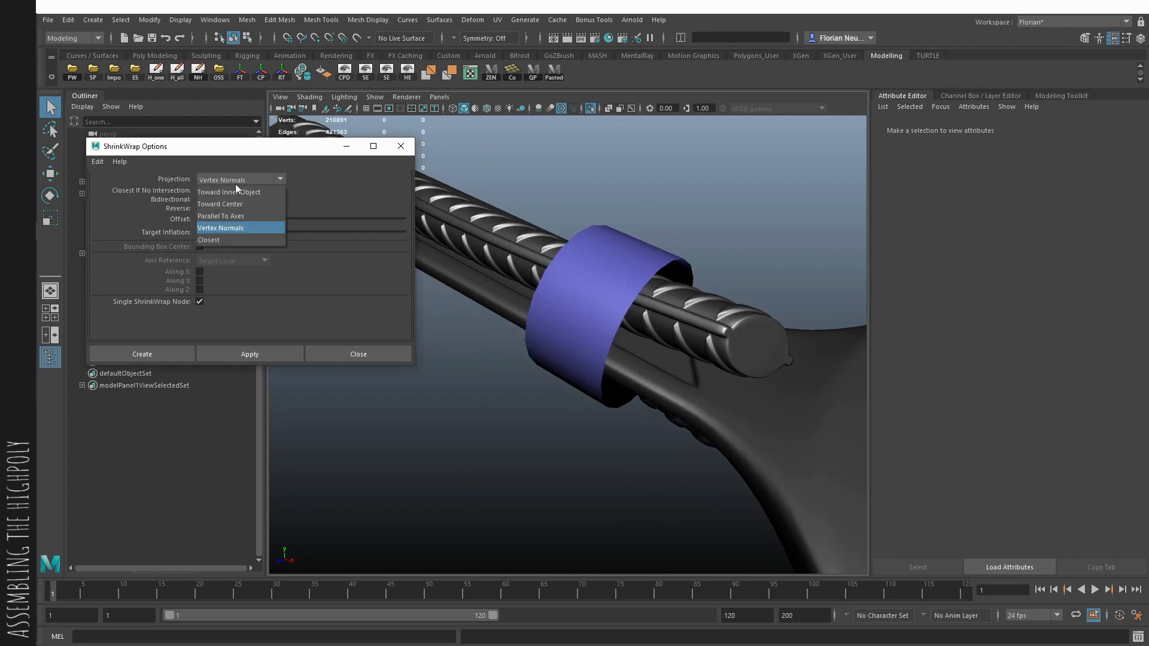
click(231, 228)
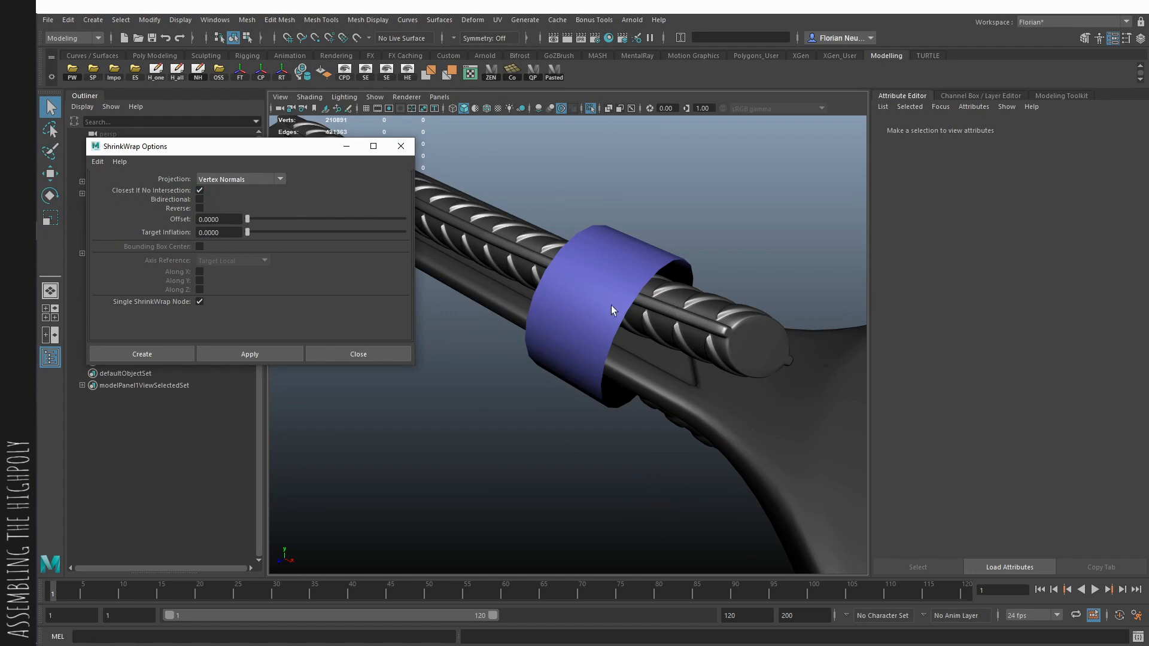
- Try to shrink-wrap the cylinder band onto the pipe-and-wrench mesh, inspect it in X-ray, and undo it
drag(612, 305, 435, 462)
click(224, 353)
alt+drag(637, 287, 646, 266)
click(687, 220)
key(alt+x)
click(574, 297)
mouse_move(574, 297)
alt+mouse_down()
mouse_move(539, 287)
mouse_move(547, 272)
mouse_move(583, 285)
alt+mouse_up()
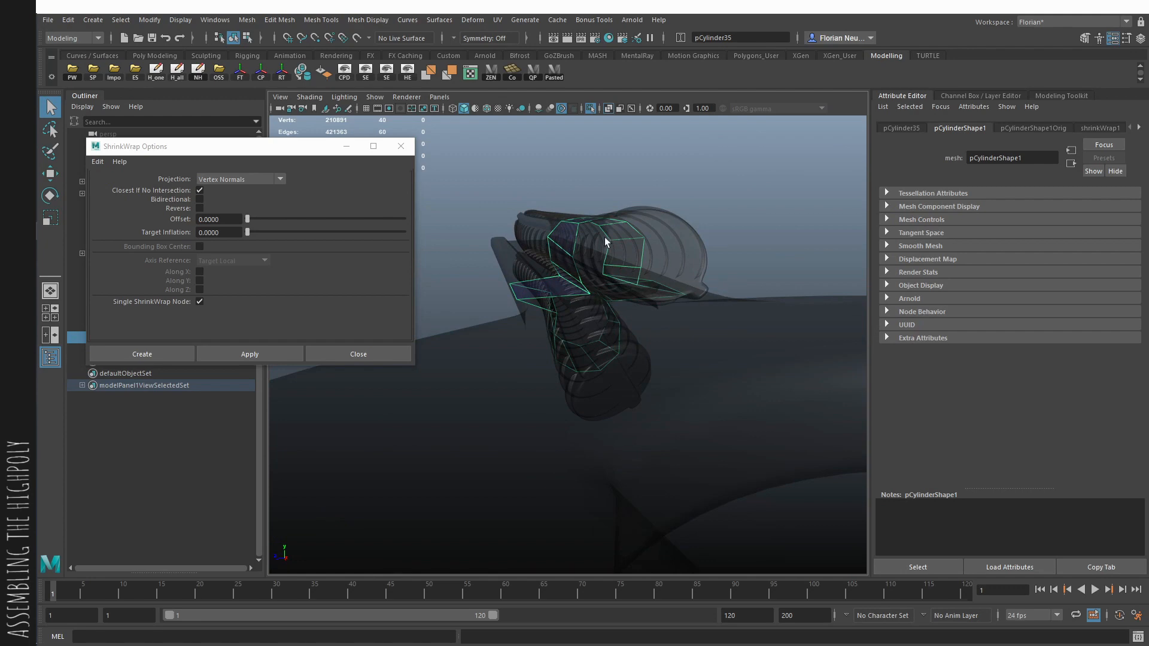
alt+drag(604, 237, 686, 199)
key(ctrl+z)
key(ctrl+z)
key(ctrl+z)
key(ctrl+z)
key(ctrl+z)
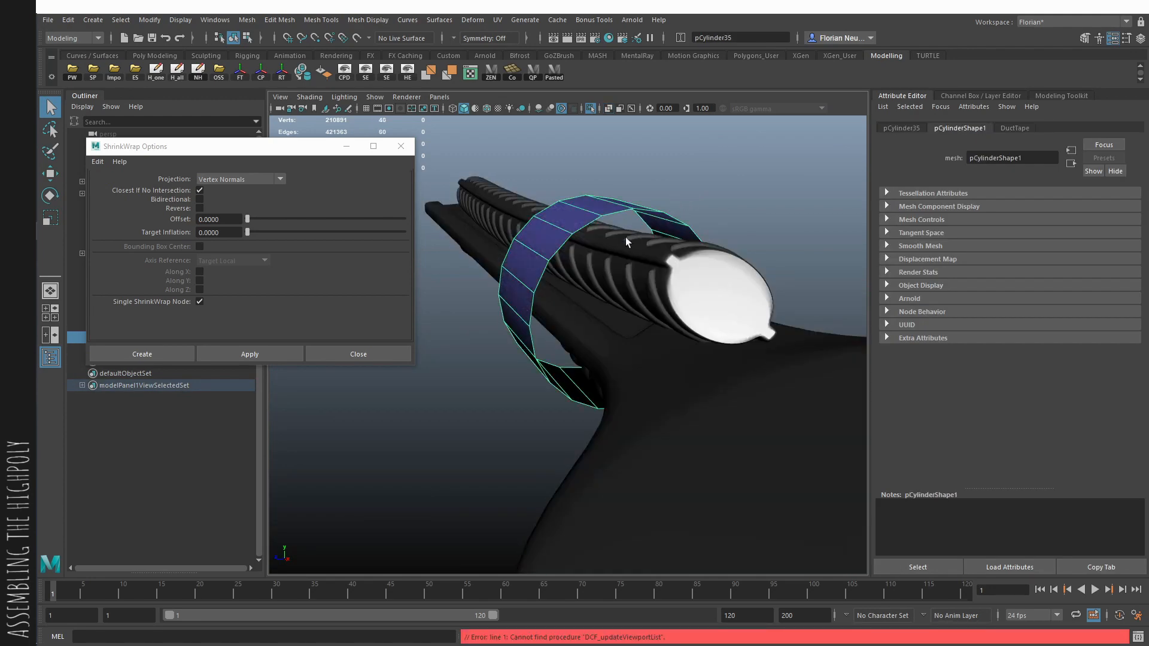
- Delete two crosswise edges on the band's flank beside the upper pipe
alt+drag(626, 237, 649, 246)
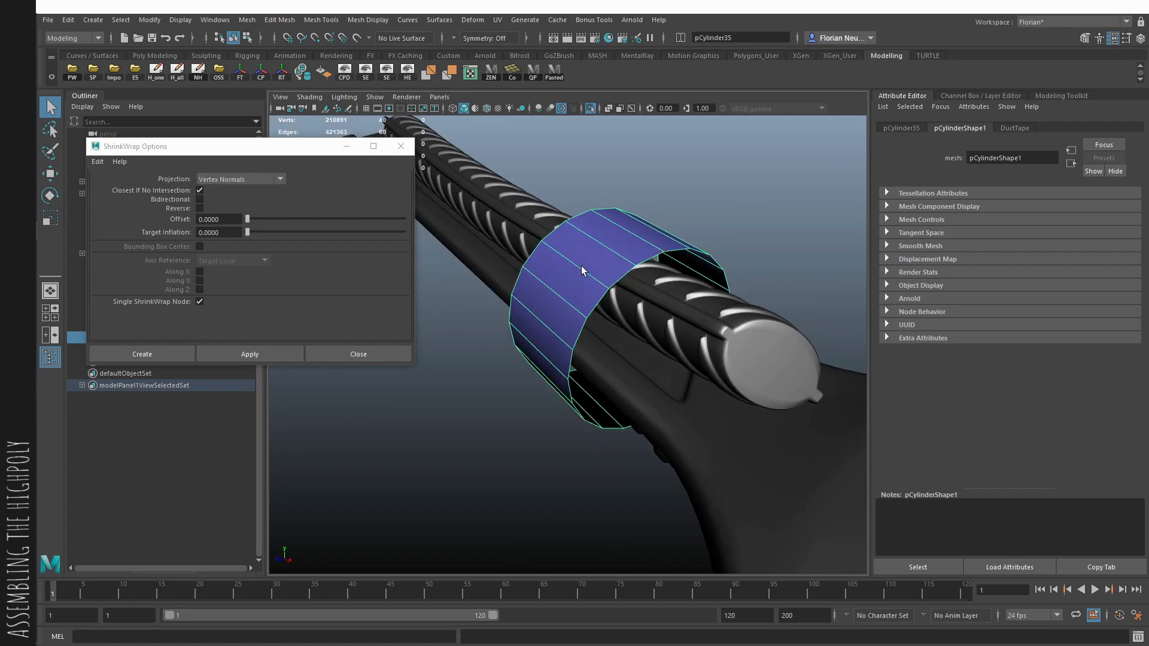
alt+drag(581, 270, 580, 241)
key(F10)
double_click(551, 285)
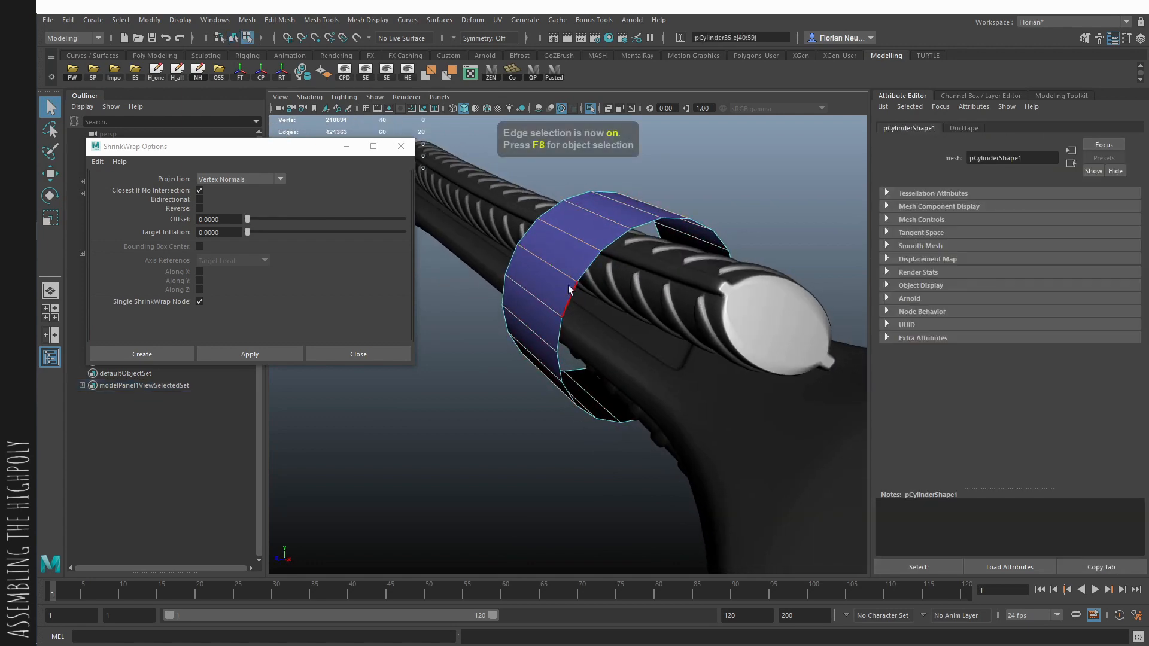
alt+drag(590, 228, 568, 254)
shift+right_drag(565, 257, 506, 300)
alt+drag(520, 305, 592, 221)
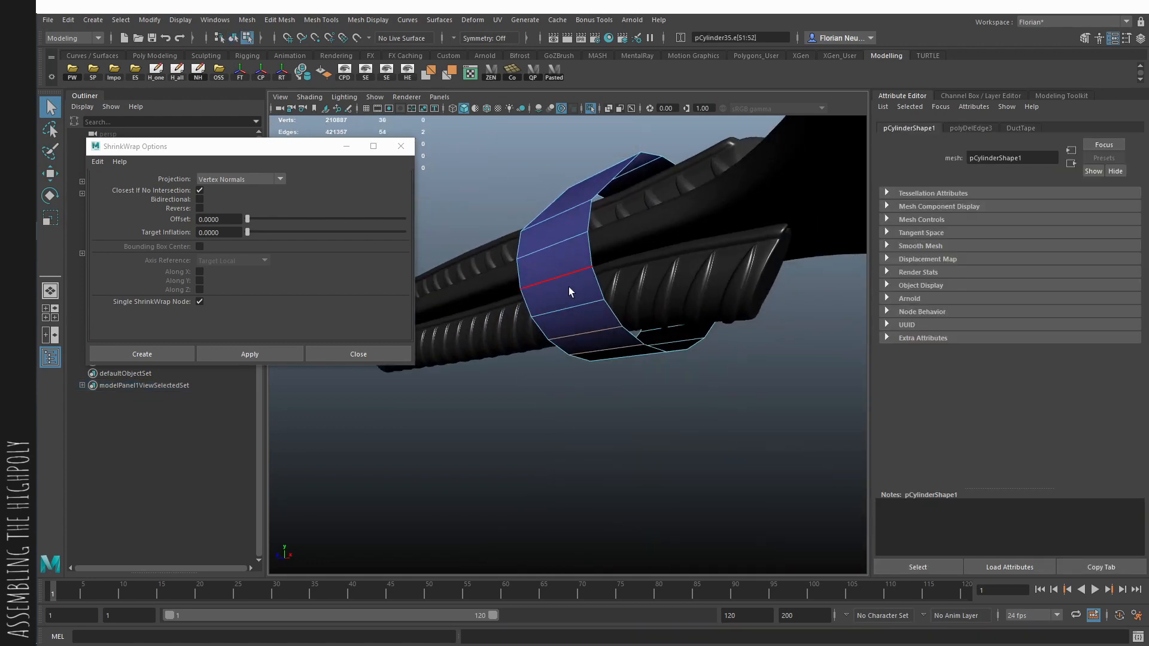
- Delete four more crosswise edges where the band spans the gaps between the pipes and the wrench
click(568, 286)
alt+drag(569, 286, 540, 273)
shift+click(559, 290)
shift+right_drag(559, 290, 501, 332)
alt+drag(700, 318, 608, 291)
click(616, 279)
shift+click(635, 251)
shift+right_drag(635, 255, 577, 297)
alt+drag(622, 293, 705, 323)
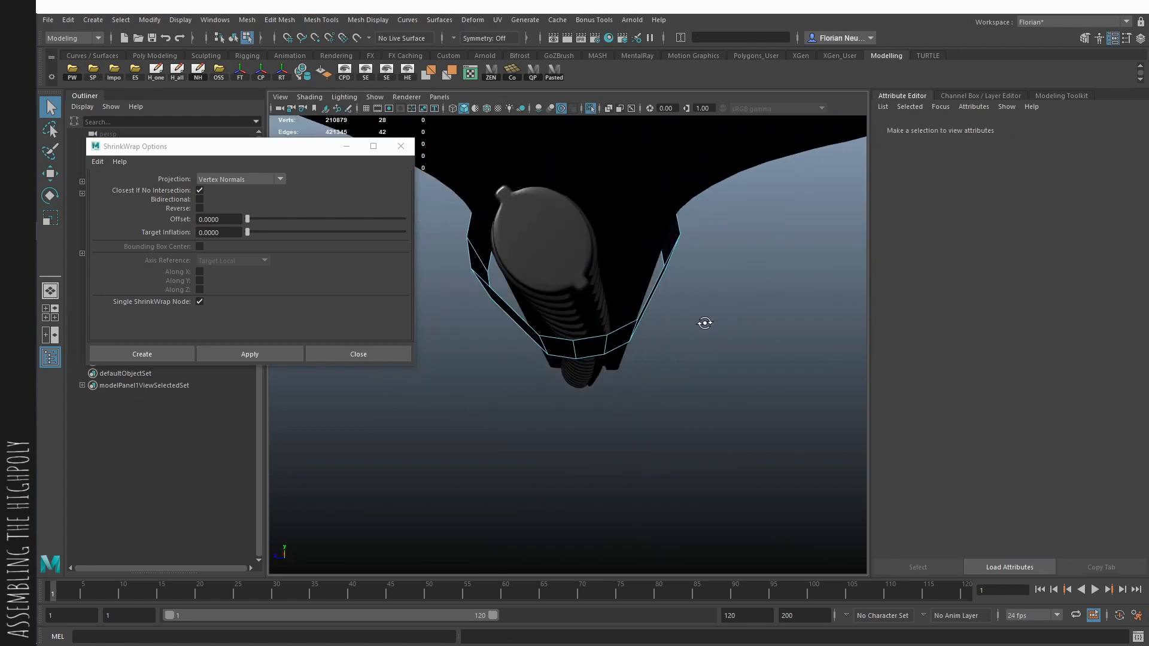
- Delete the remaining surplus crosswise edges around the band so it spans straight between the pipes and wrench
alt+drag(526, 350, 643, 308)
click(580, 299)
shift+right_drag(580, 299, 522, 341)
alt+drag(527, 341, 569, 383)
click(574, 277)
shift+click(556, 250)
shift+click(541, 231)
shift+right_drag(541, 231, 485, 273)
alt+drag(514, 293, 693, 339)
key(ctrl+z)
alt+drag(626, 245, 636, 258)
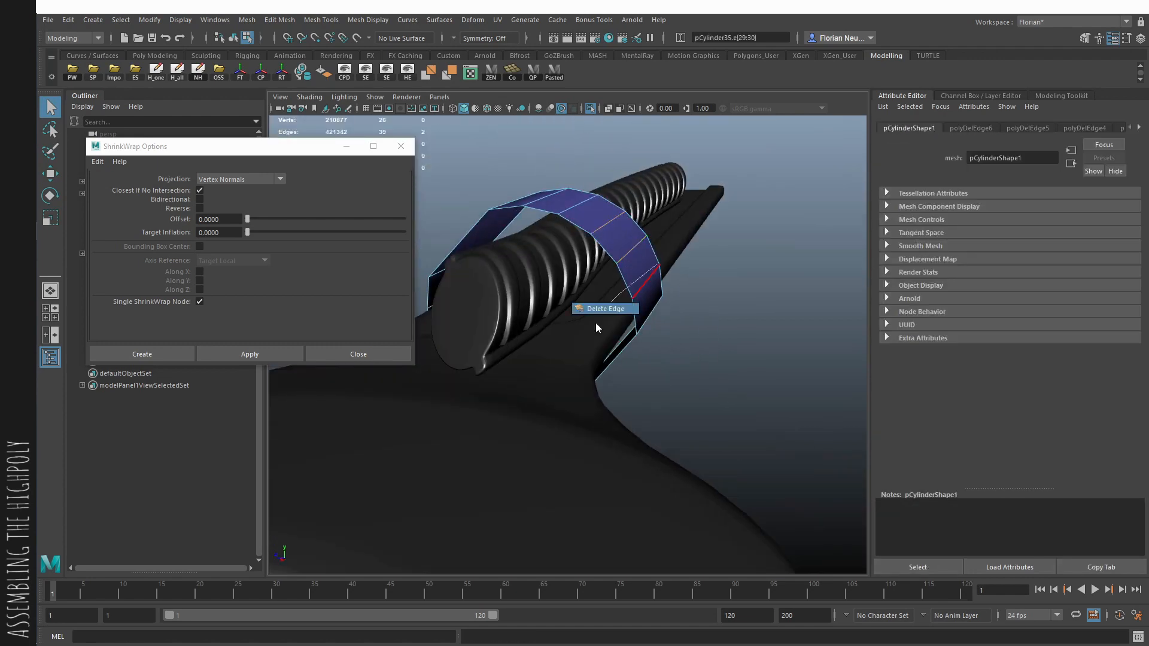
shift+right_drag(596, 327, 602, 318)
alt+drag(601, 317, 621, 290)
alt+drag(520, 299, 643, 335)
key(q)
- Bevel the crosswise edges at the band's corners on both sides
alt+drag(553, 244, 805, 328)
click(553, 256)
shift+click(587, 253)
shift+click(616, 250)
key(ctrl+b)
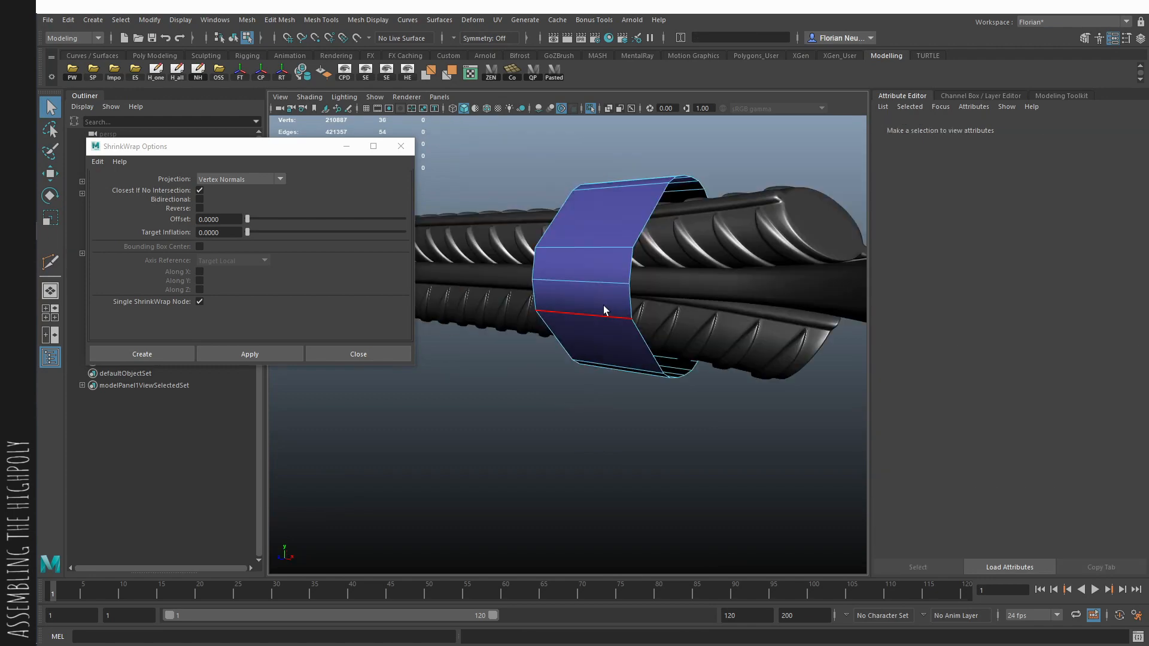
click(604, 309)
key(ctrl+b)
alt+drag(691, 293, 600, 283)
click(599, 284)
shift+click(594, 262)
shift+click(588, 236)
key(ctrl+b)
alt+drag(588, 236, 710, 300)
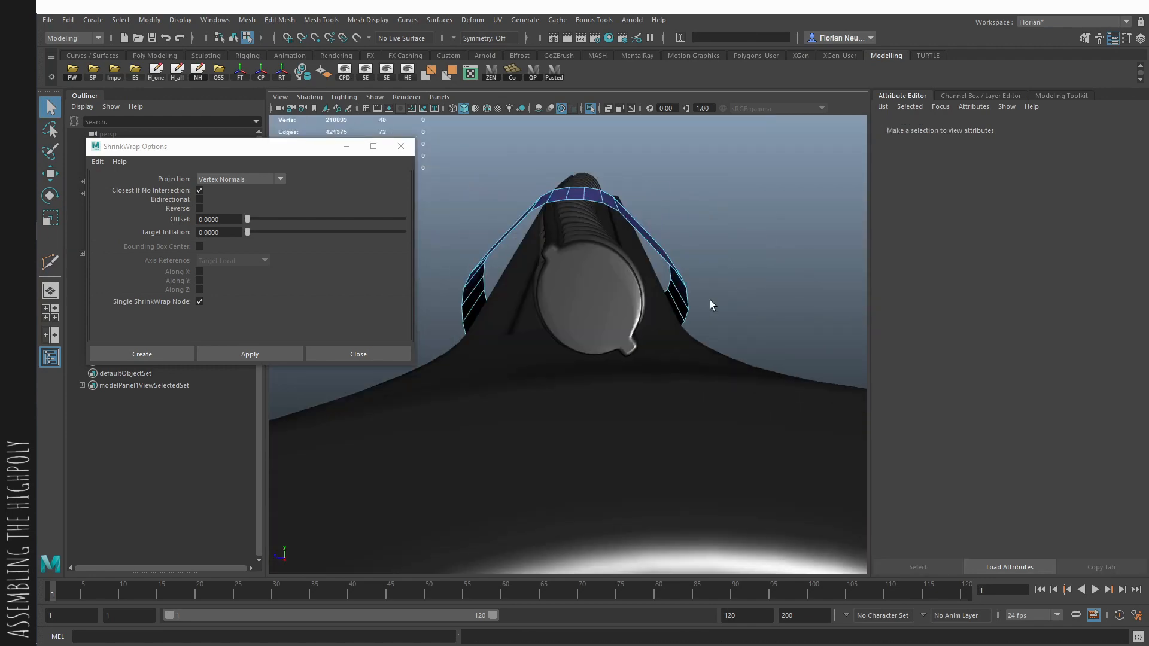
- Try shrink-wrapping the beveled band onto the pipe-and-wrench mesh, inspect it in X-ray, and undo it
key(F8)
alt+drag(598, 276, 673, 318)
shift+click(684, 302)
click(258, 353)
click(785, 221)
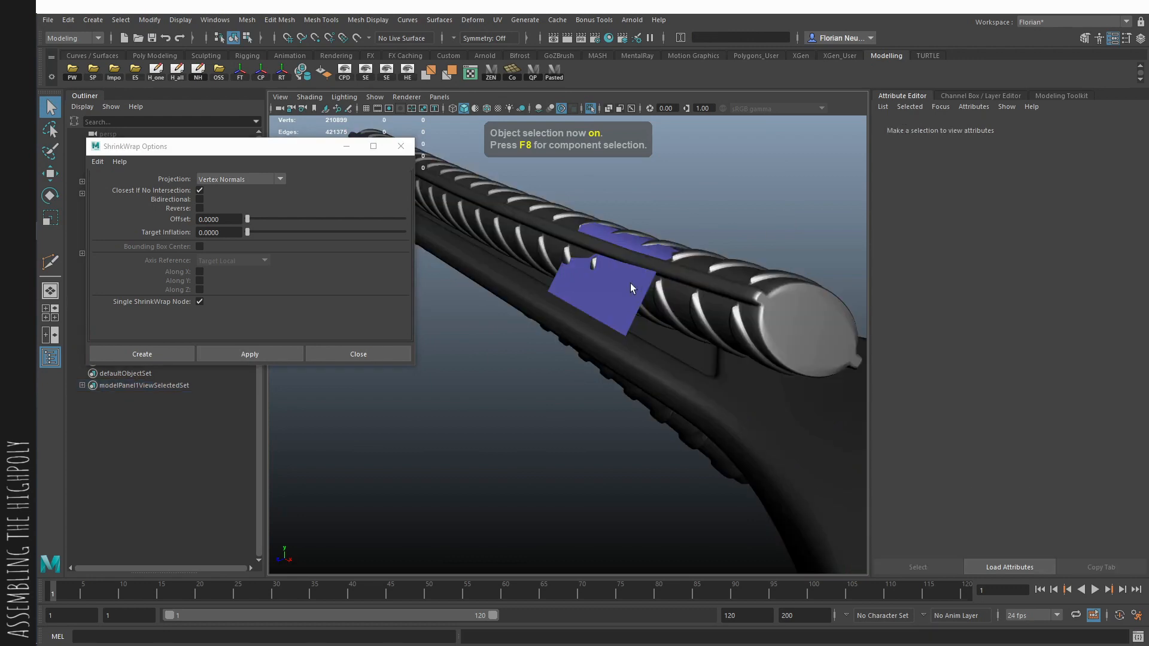
click(630, 282)
alt+drag(630, 283, 672, 290)
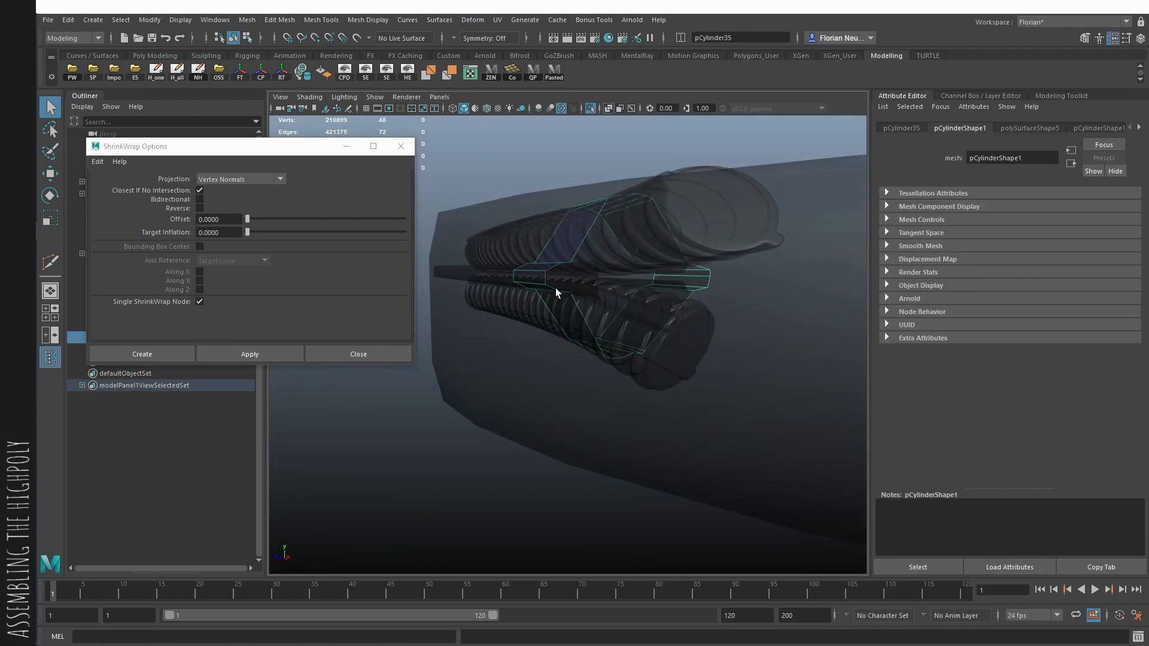
alt+drag(555, 292, 648, 264)
alt+drag(622, 303, 557, 332)
key(ctrl+z)
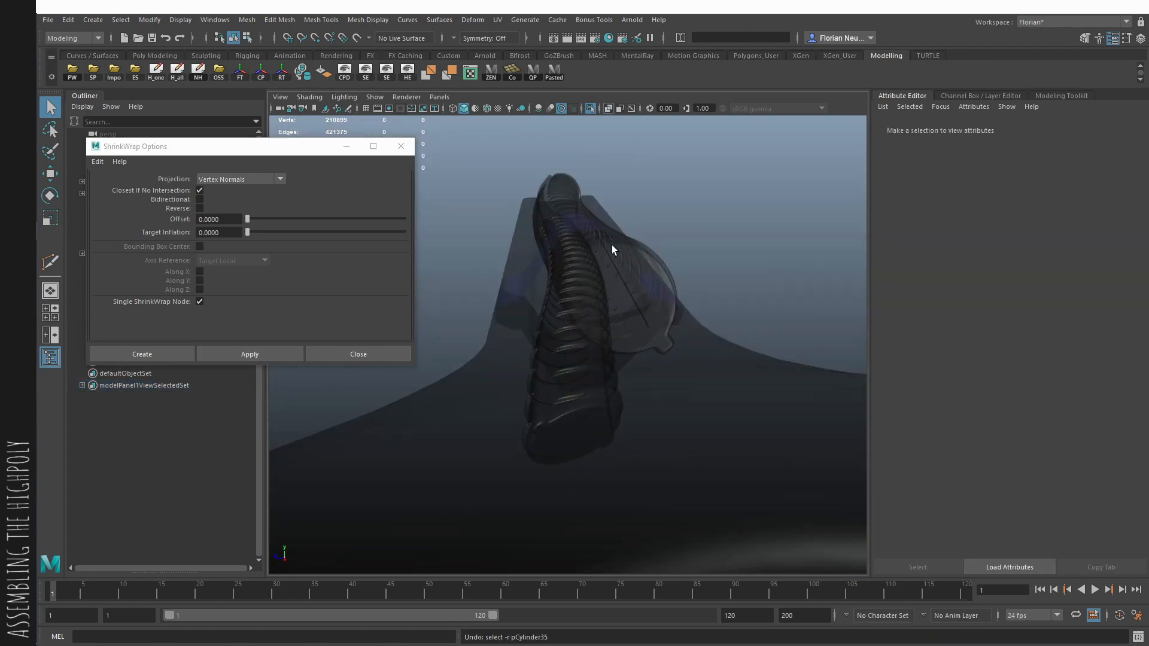
key(ctrl+z)
- Delete the excess crosswise bevel edges at the band's side bends over the wrench
alt+drag(512, 272, 569, 222)
click(560, 275)
key(F10)
click(554, 272)
key(ctrl+Delete)
key(ctrl+z)
key(ctrl+z)
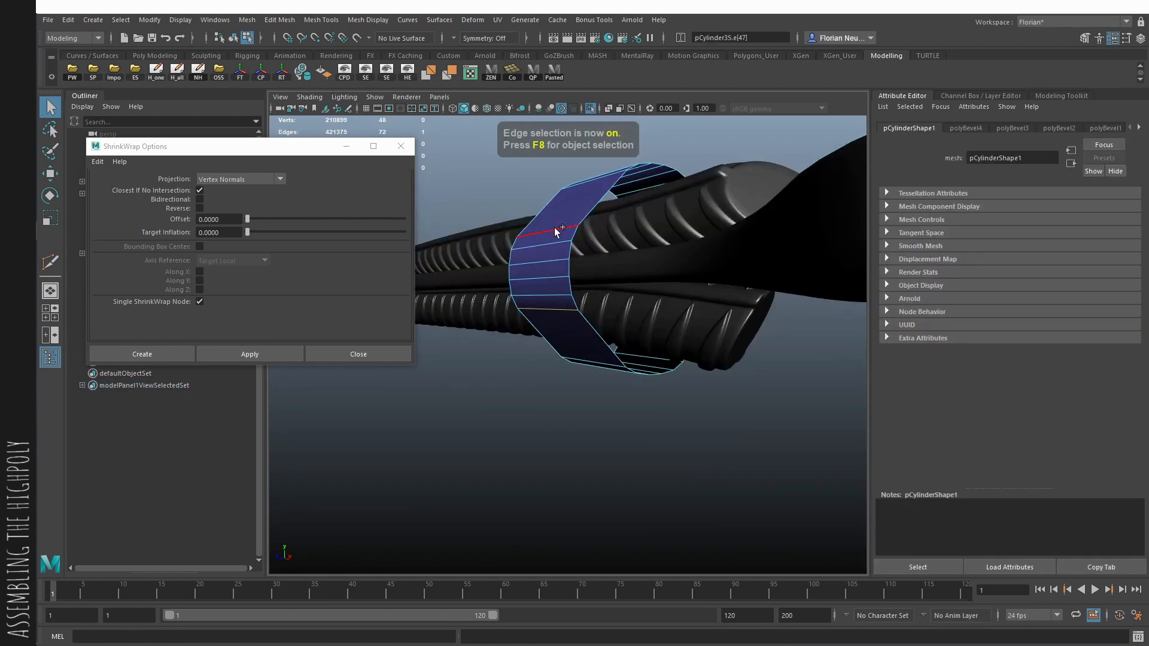
shift+click(554, 230)
key(ctrl+Delete)
alt+drag(808, 298, 576, 303)
click(576, 304)
shift+click(576, 240)
key(ctrl+Delete)
key(F8)
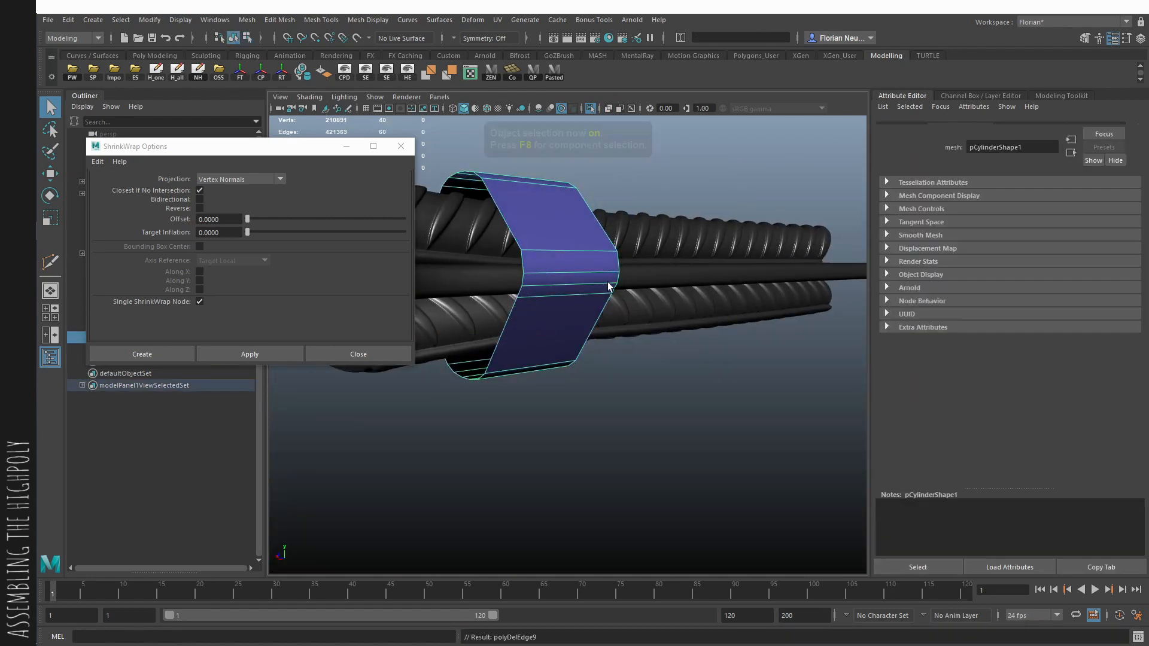
- Test the ShrinkWrap again with the reduced band and undo it
shift+click(632, 302)
click(293, 355)
mouse_move(568, 398)
alt+mouse_down()
mouse_move(603, 409)
mouse_move(715, 390)
mouse_move(593, 364)
alt+mouse_up()
key(alt+x)
key(ctrl+z)
key(alt+x)
- Apply Edit Edge Flow to the crosswise edges at the band's side bends, undoing the last repeat
alt+drag(577, 326, 583, 295)
right_drag(557, 327, 572, 403)
click(579, 284)
click(564, 307)
key(g)
alt+drag(558, 310, 605, 341)
key(ctrl+z)
right_drag(605, 339, 565, 339)
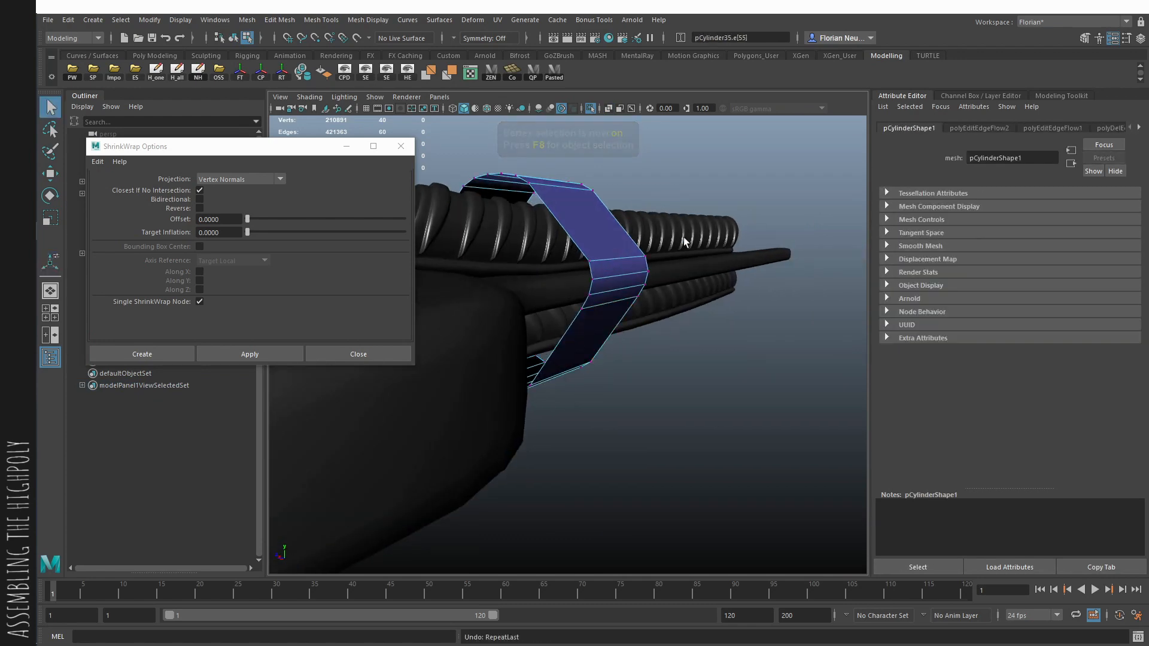
- Reposition the vertices at the band's side bend around the wrench's edge
drag(683, 242, 584, 304)
alt+drag(584, 304, 459, 253)
drag(459, 252, 526, 343)
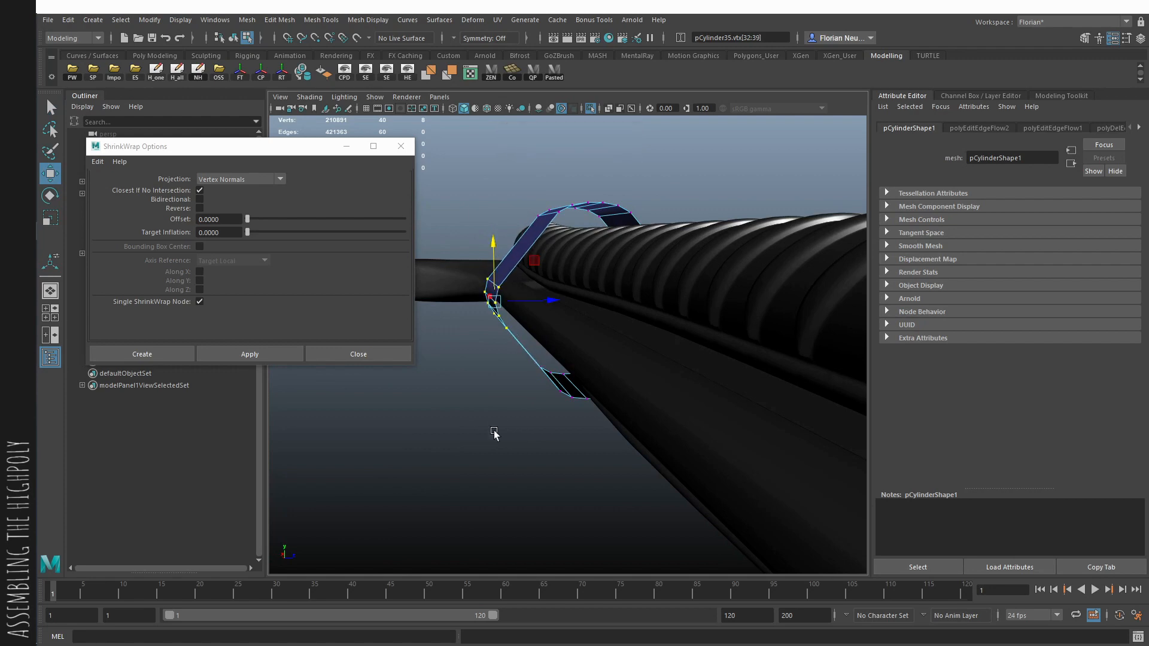
key(F8)
- Try shrink-wrapping the adjusted band onto the pipe-and-wrench mesh, inspect the wrap from the side, and undo it
click(494, 434)
alt+drag(495, 433, 749, 356)
key(q)
click(611, 296)
shift+click(556, 371)
click(284, 354)
click(611, 439)
alt+drag(607, 439, 546, 364)
click(554, 382)
key(ctrl+z)
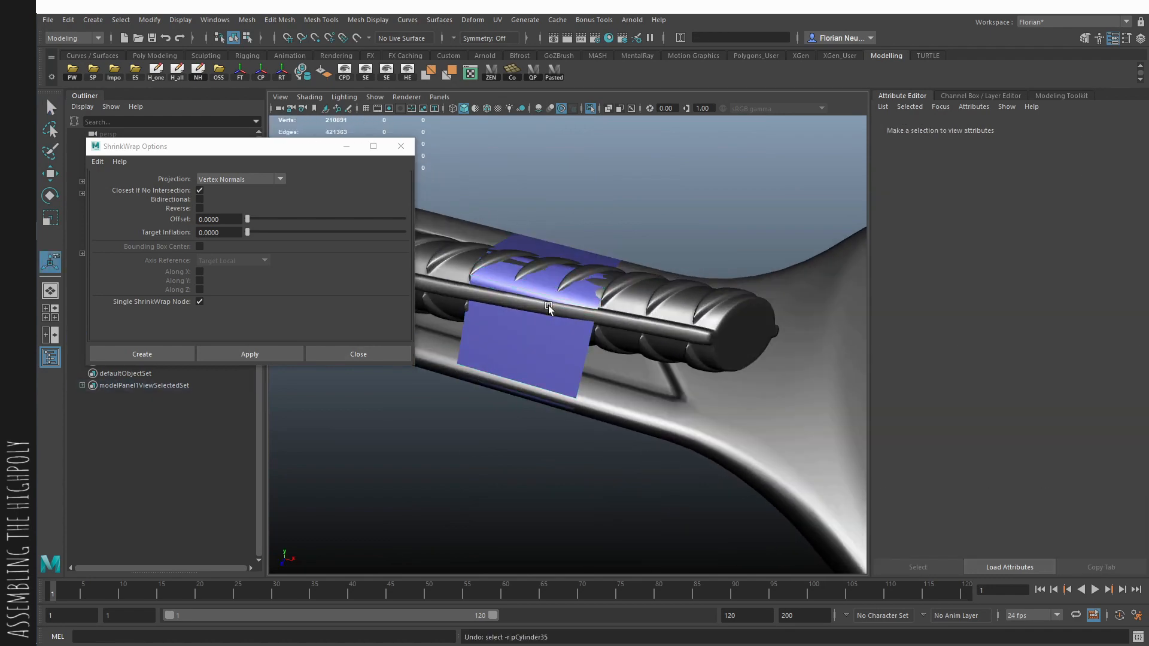
key(ctrl+z)
key(ctrl+z)
- Subdivide the band across its width by connecting its crosswise edge rings three times
click(526, 351)
alt+drag(549, 311, 574, 311)
key(F10)
double_click(526, 327)
key(g)
double_click(519, 326)
key(g)
double_click(516, 327)
key(g)
key(F8)
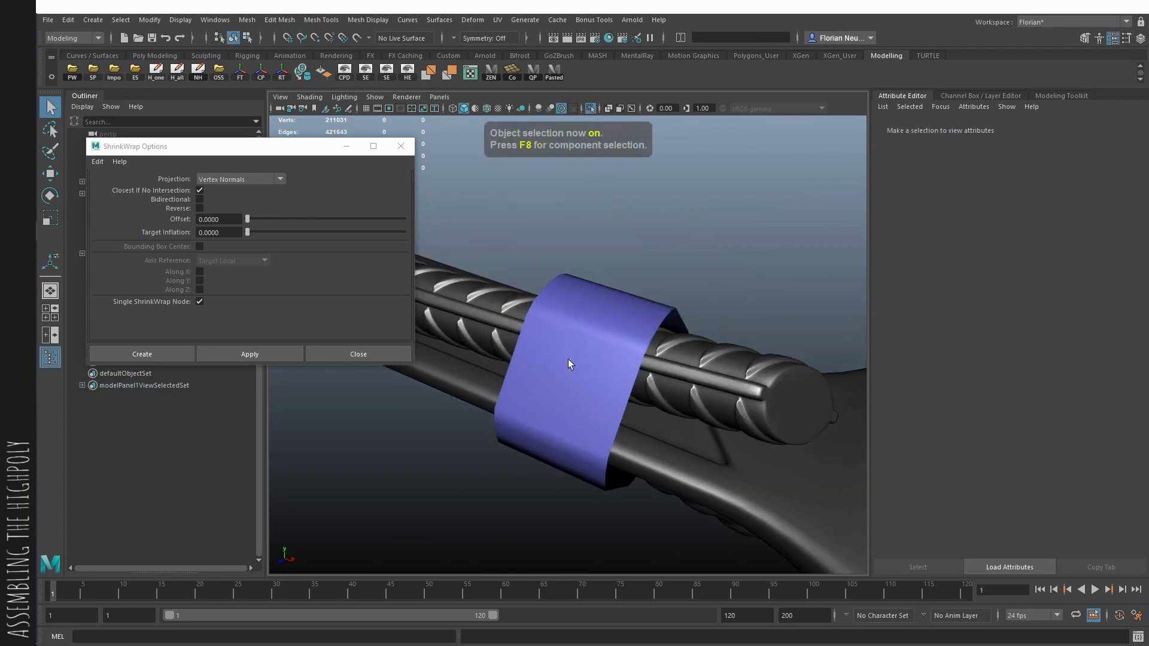
- Move the ShrinkWrap options clear of the model and optimize the scene size with the band selected
drag(263, 157, 987, 90)
scroll(672, 300, down, 7)
click(672, 300)
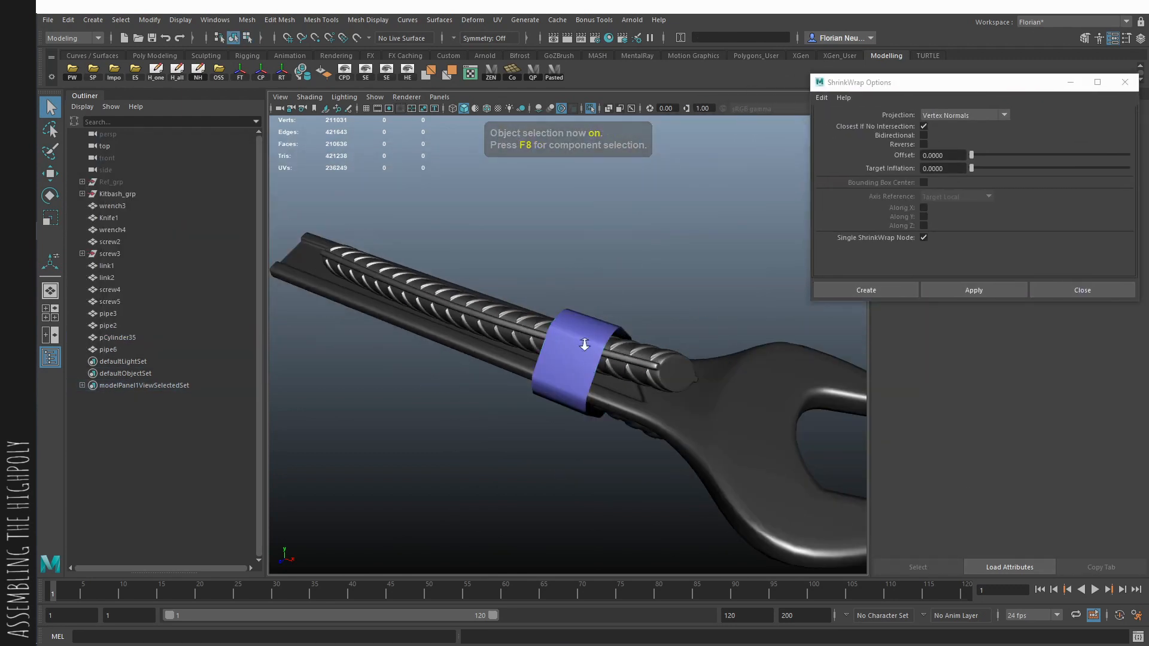
scroll(586, 359, up, 3)
click(595, 389)
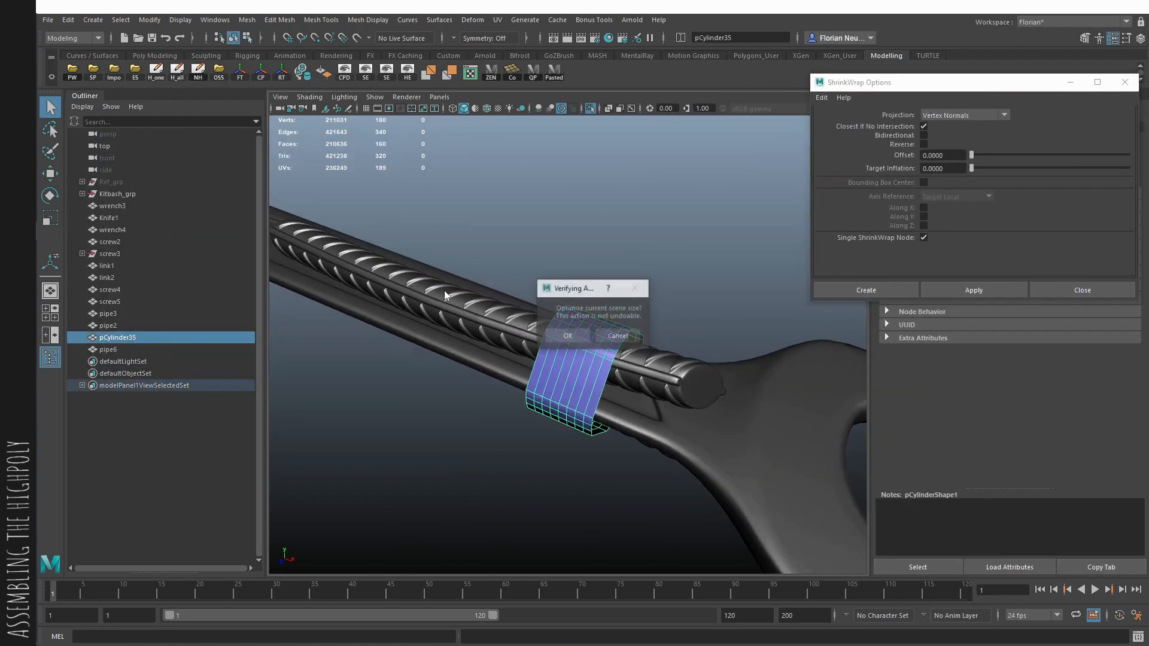
click(555, 342)
- Duplicate the band and hide the duplicate as a backup
scroll(569, 380, up, 4)
scroll(586, 392, down, 1)
key(ctrl+d)
key(h)
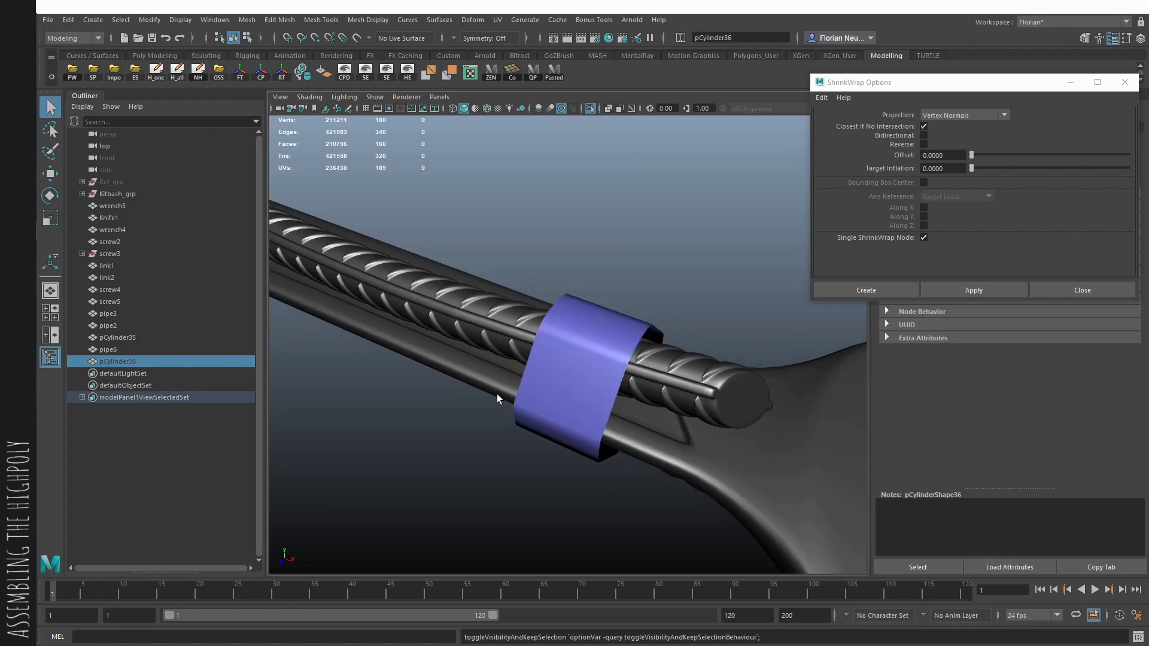
scroll(615, 348, down, 3)
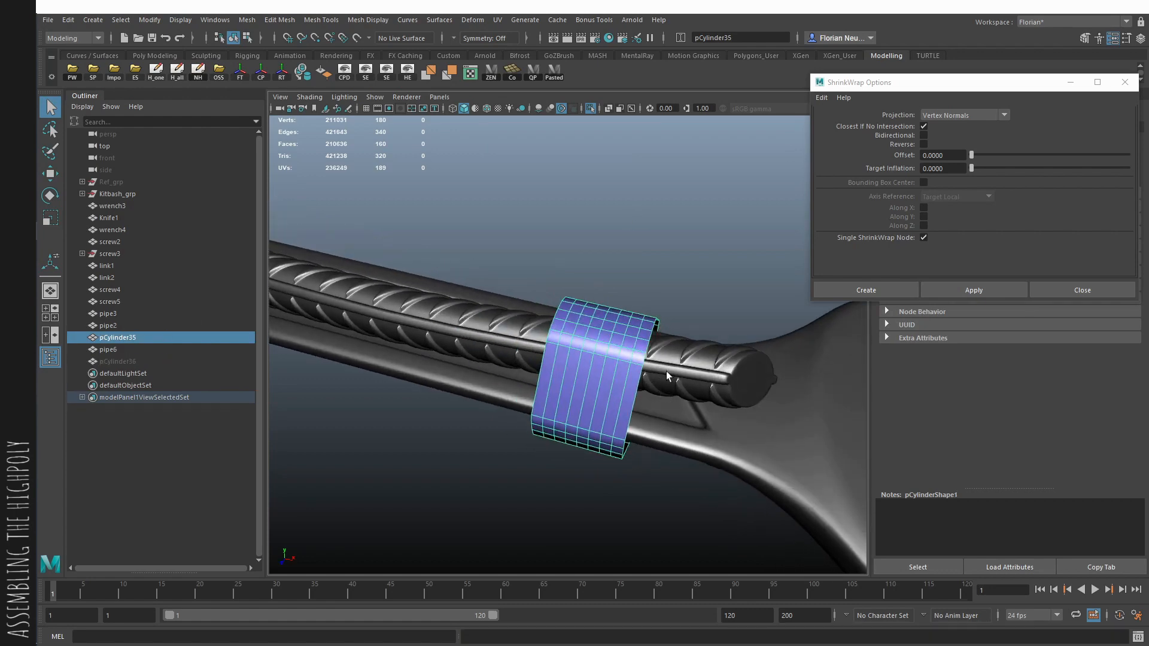
- Shrink-wrap the subdivided band onto the pipe-and-wrench mesh using Vertex Normals projection
alt+drag(518, 297, 619, 299)
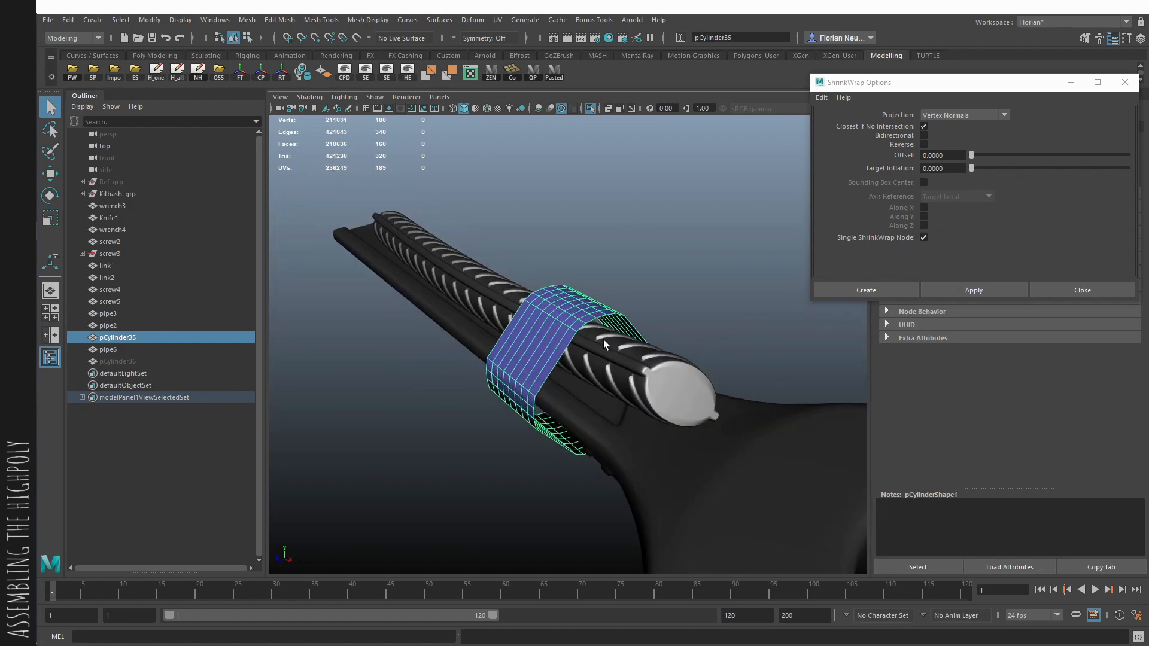
shift+click(641, 358)
click(981, 290)
- Extrude the shrink-wrapped band's faces outward with a Local Translate Z of 0.36
click(542, 359)
scroll(515, 371, up, 3)
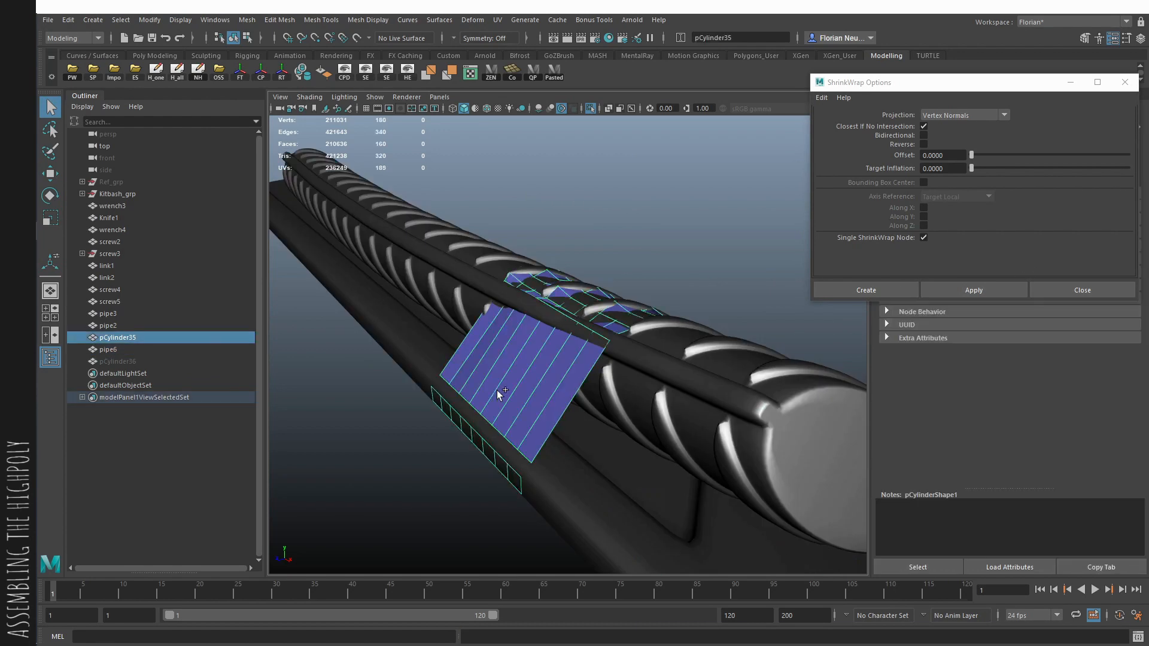
click(773, 350)
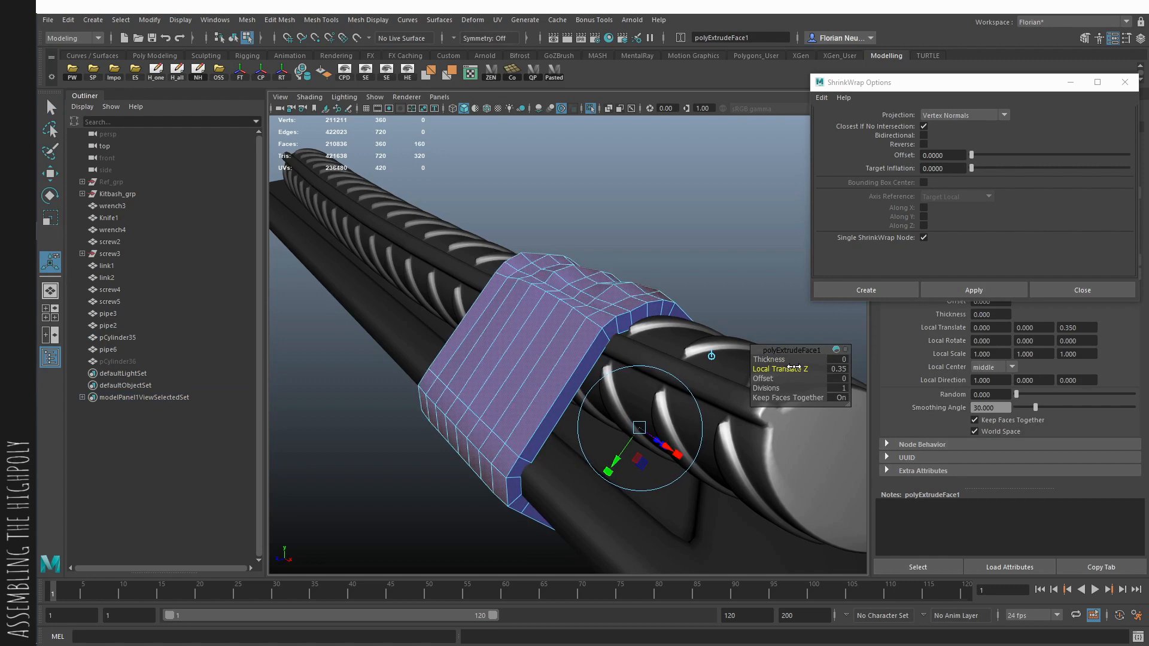
alt+drag(717, 335, 674, 312)
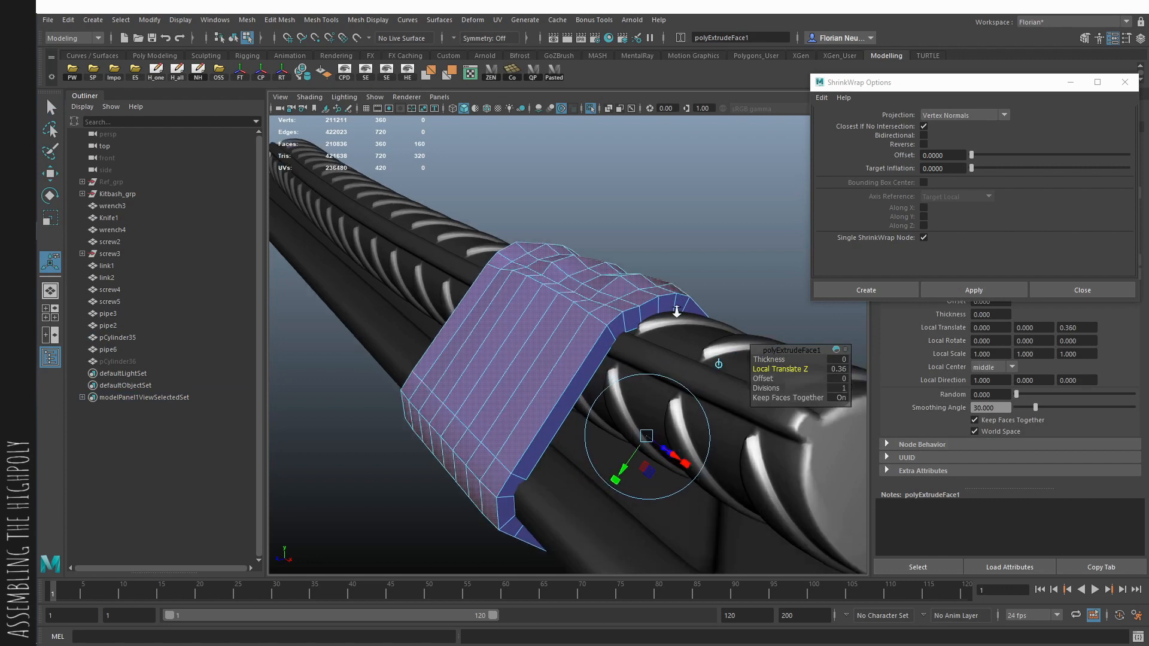
- Insert support edge loops near the open borders of the extruded band and preview it smoothed in object mode
scroll(664, 317, up, 3)
key(F10)
click(646, 320)
alt+drag(541, 305, 666, 266)
click(636, 259)
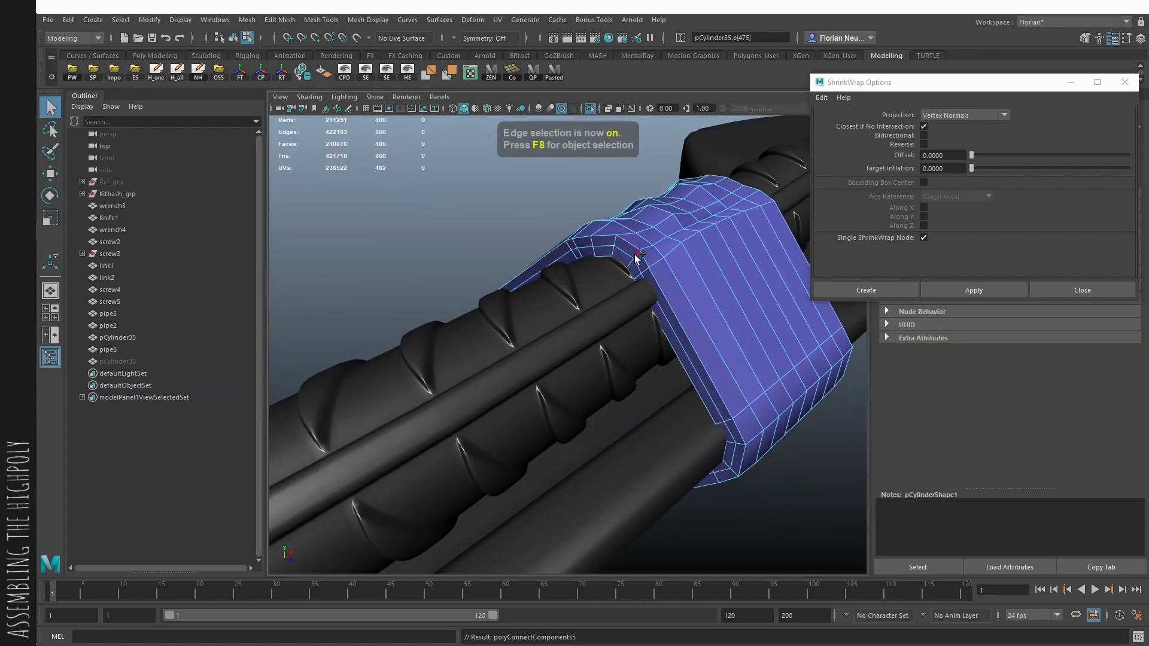
click(820, 472)
key(3)
key(F8)
click(820, 472)
- Duplicate the finished band, group the copy, rename the group HR and hide it
scroll(820, 472, down, 5)
alt+drag(631, 425, 601, 411)
click(601, 411)
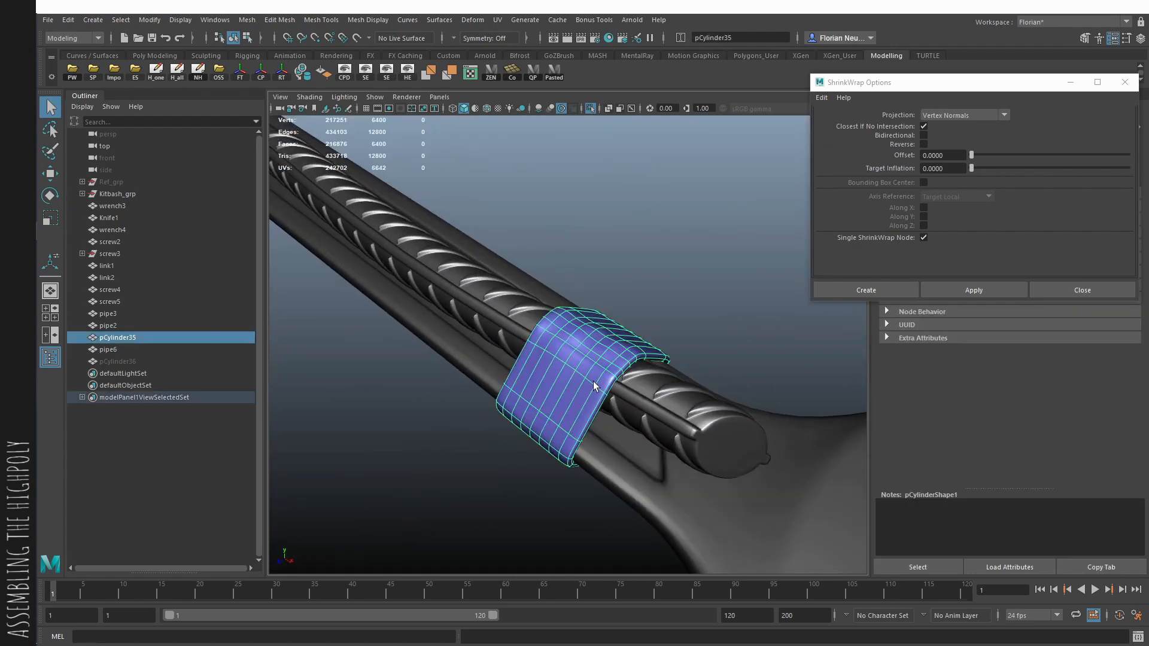
key(1)
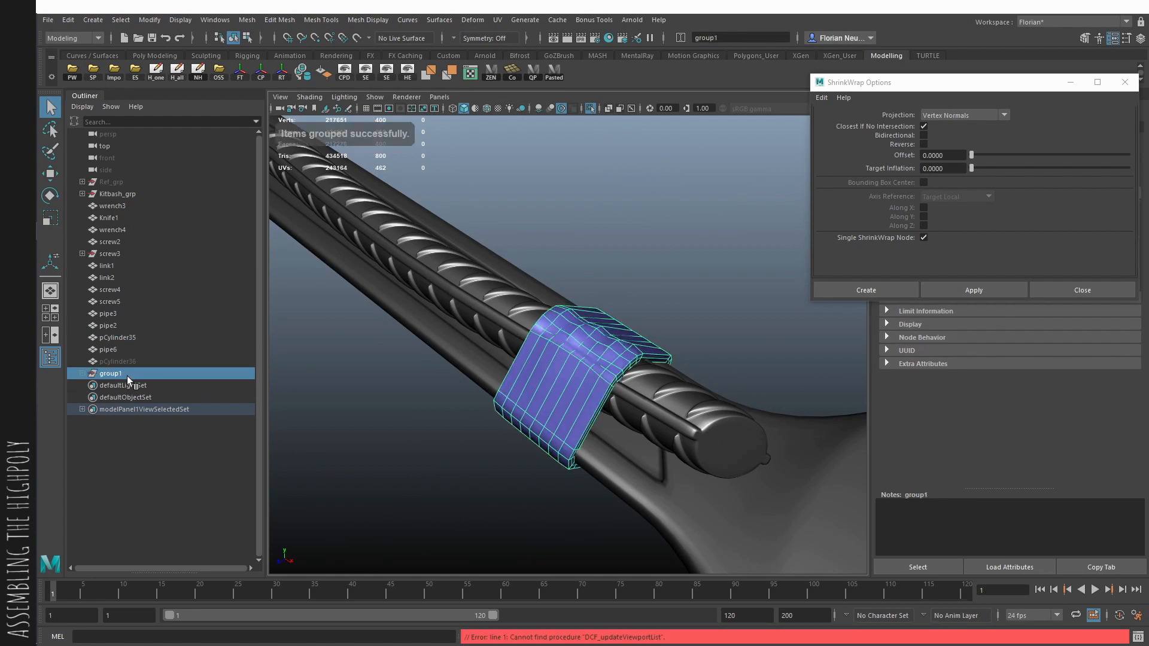
double_click(127, 376)
text(HR)
key(Return)
key(3)
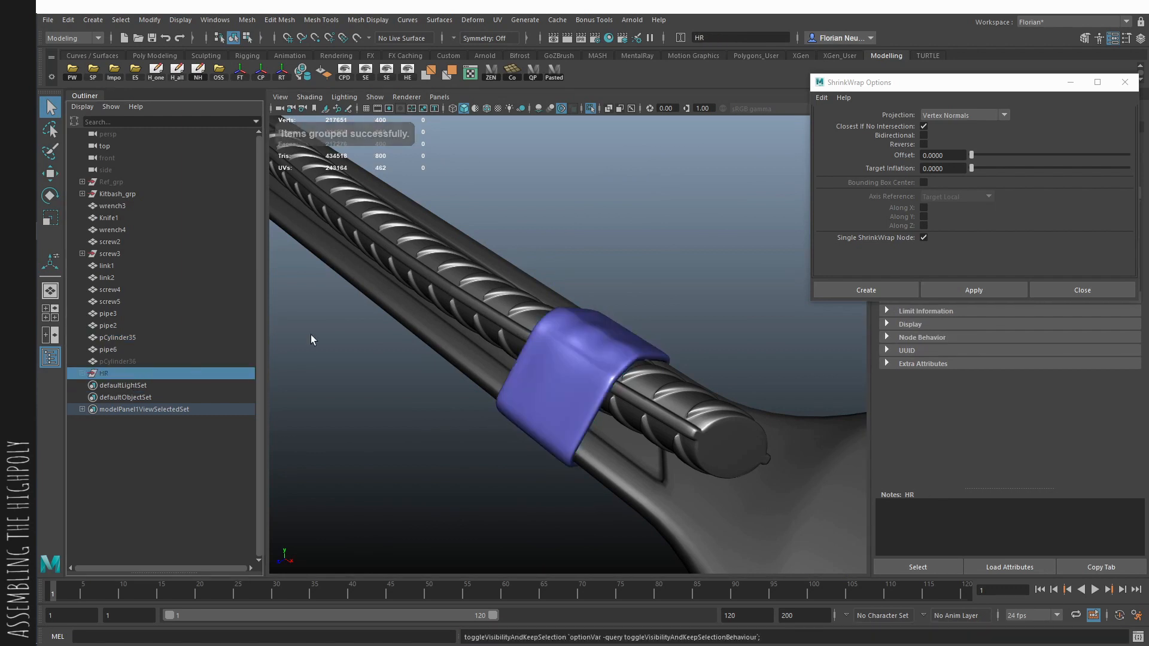
- Smooth the remaining band's mesh and combine it with the pipe-and-wrench mesh
alt+drag(313, 256, 572, 359)
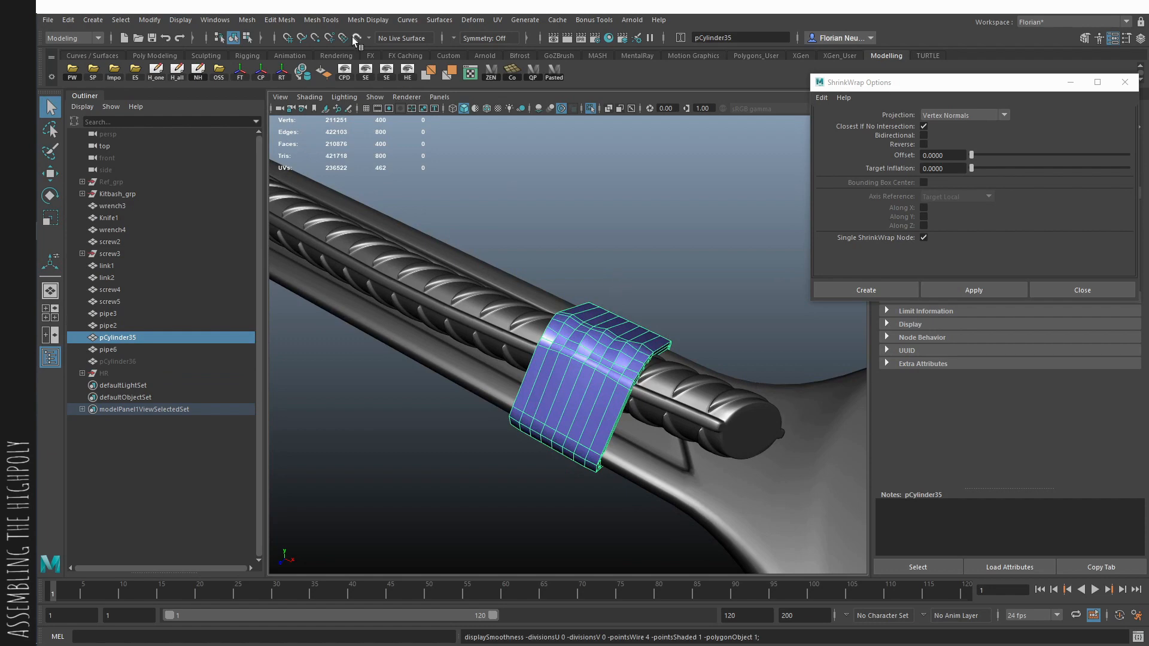
click(246, 20)
click(279, 133)
click(572, 240)
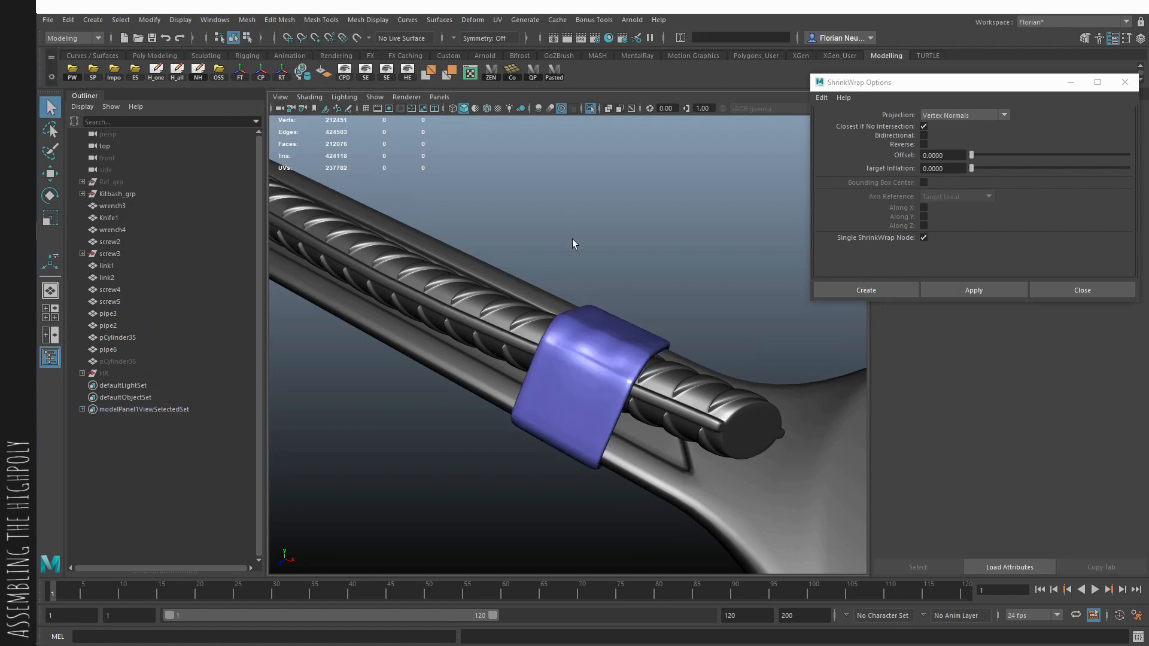
click(682, 423)
shift+click(607, 389)
key(ctrl+shift+c)
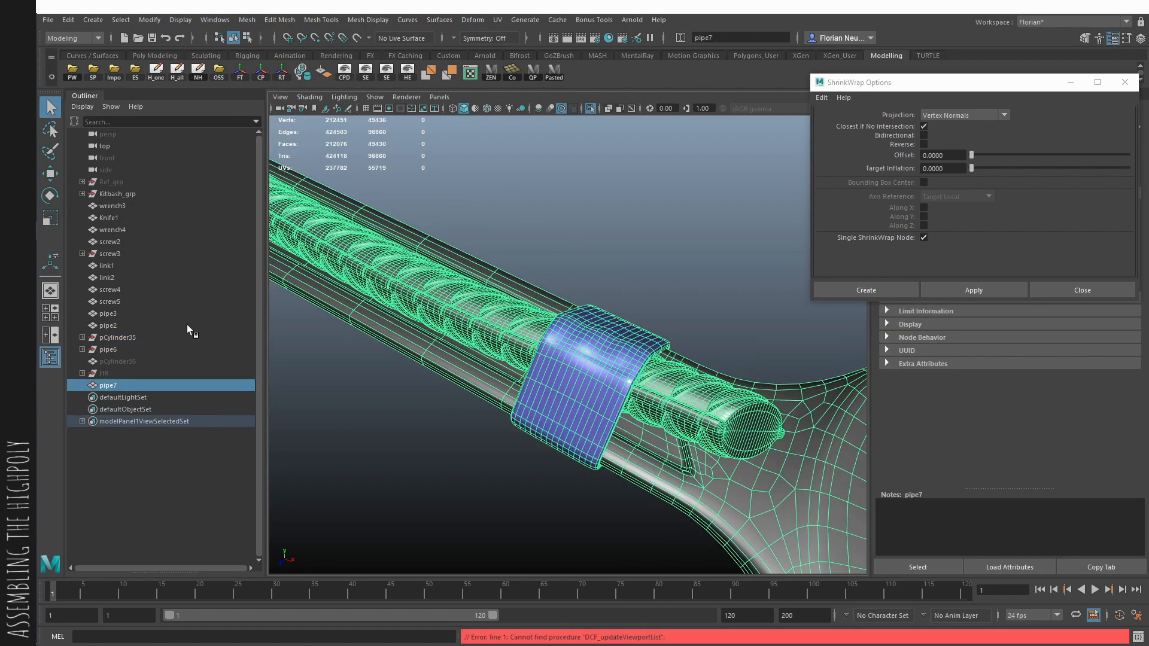
- Delete all construction history and unhide a fresh duplicate of the backup band in unsmoothed display
click(178, 361)
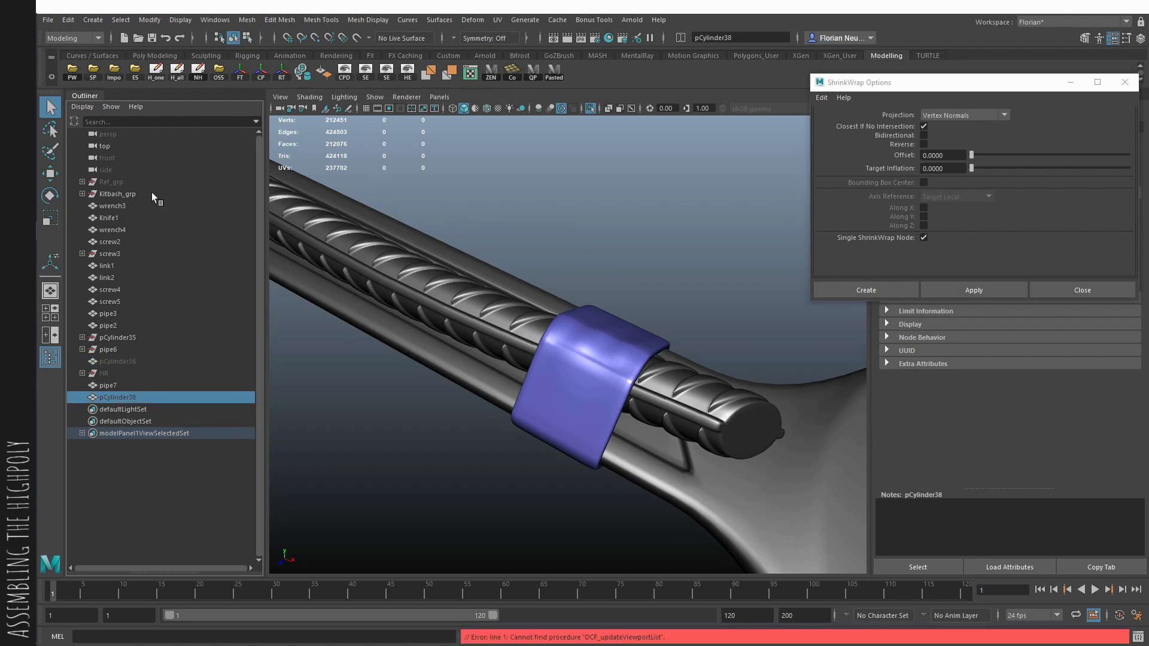
click(176, 71)
click(567, 336)
key(1)
key(h)
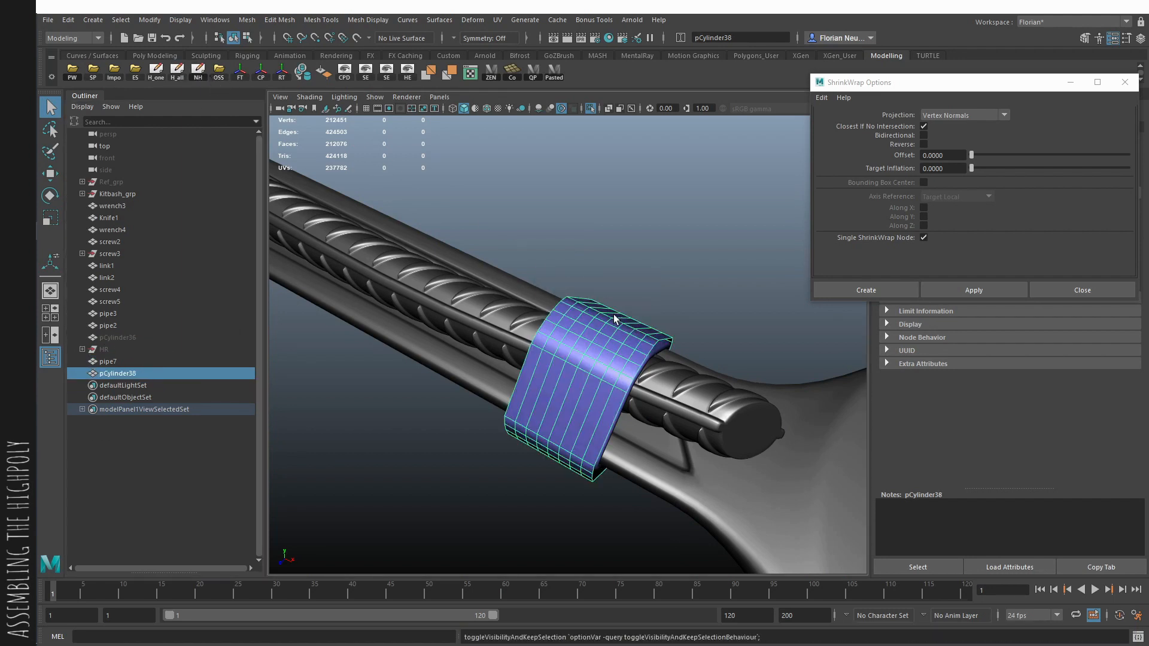
- Move the duplicate band up the handle and rotate it to overlap the first band's upper edge
mouse_move(555, 379)
alt+mouse_down()
mouse_move(576, 373)
mouse_move(615, 433)
mouse_move(550, 398)
alt+mouse_up()
key(e)
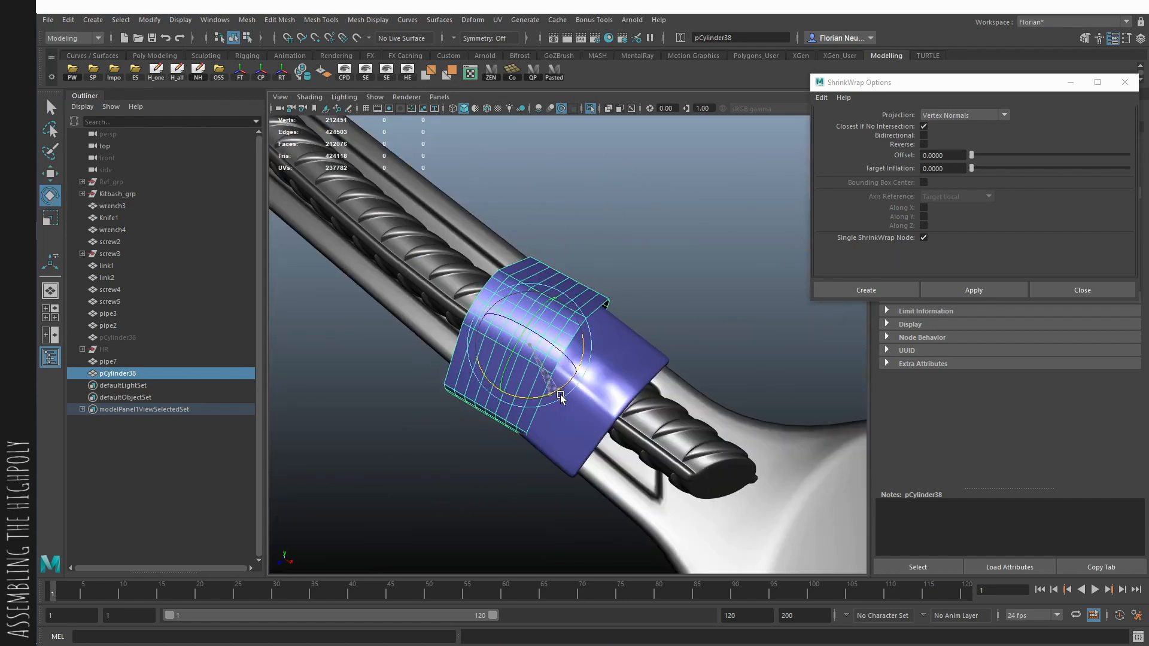
shift+right_click(611, 328)
alt+drag(636, 321, 570, 348)
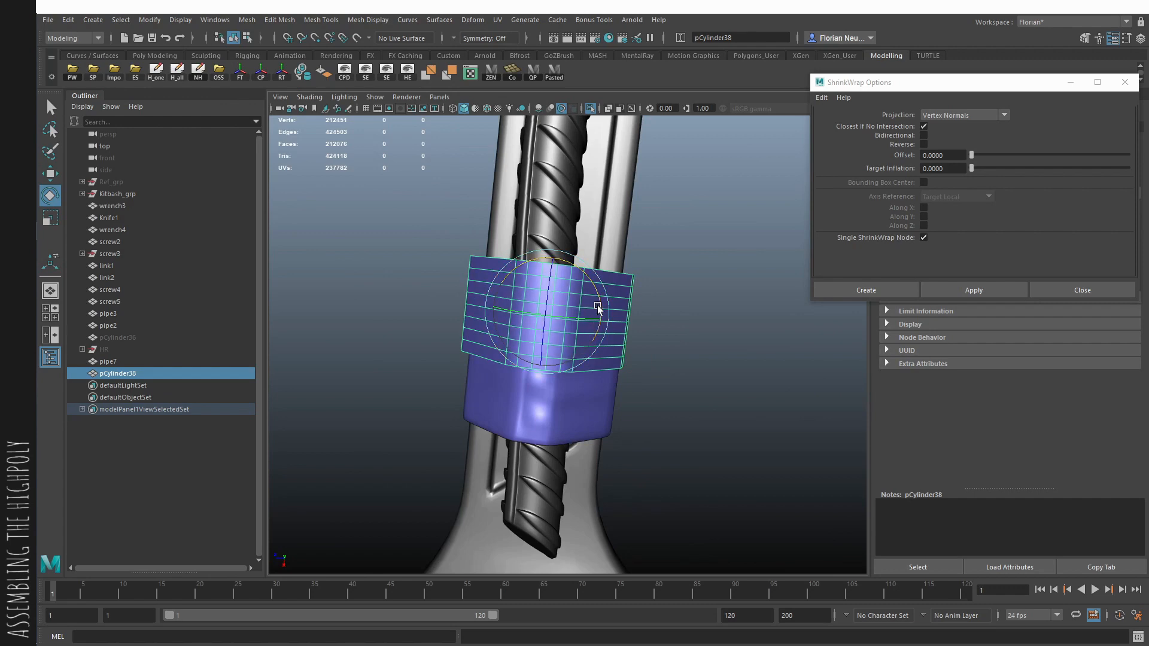
drag(592, 296, 589, 302)
key(w)
key(r)
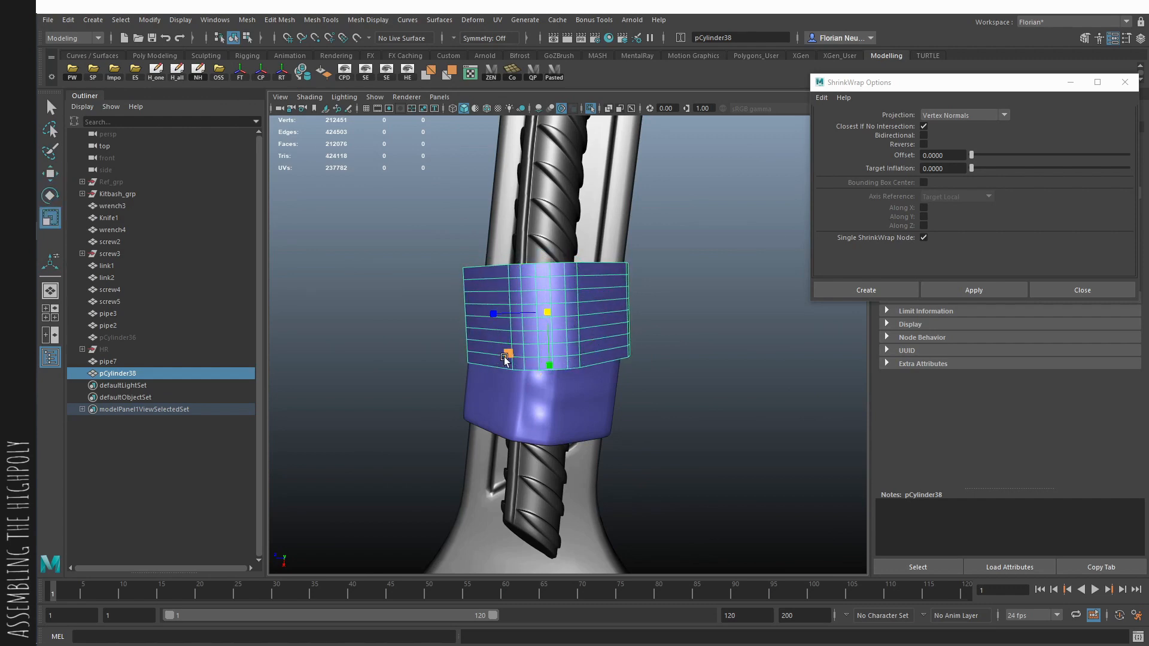
key(w)
key(e)
key(w)
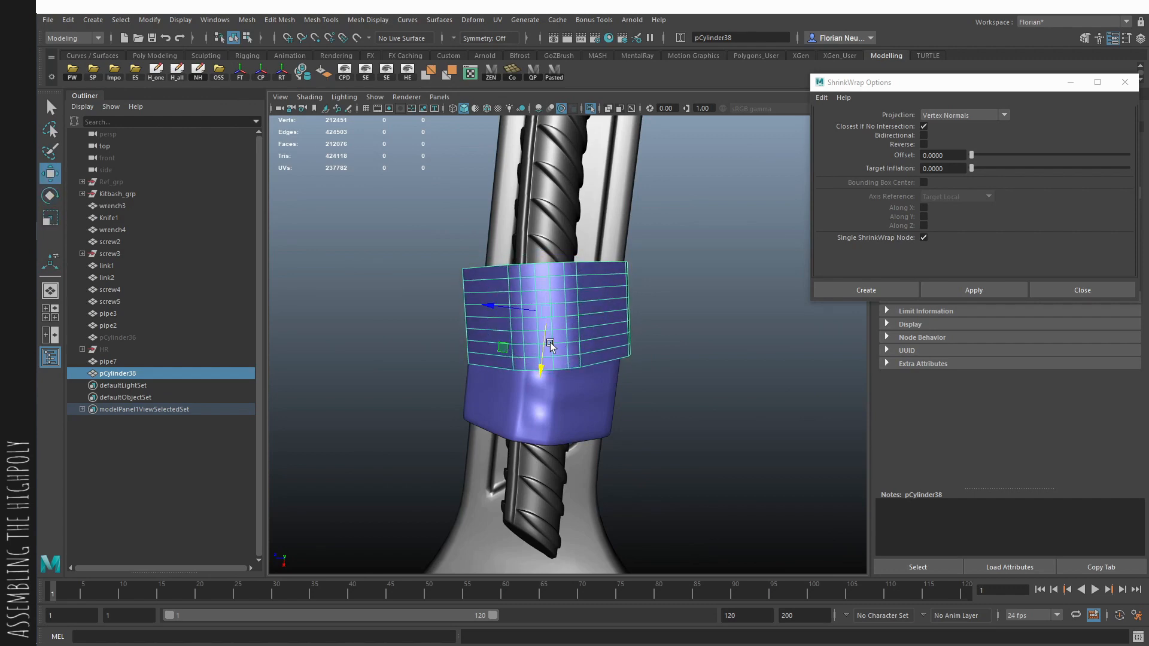
- Adjust the second band's lower corner edge beside the first band using soft selection
alt+drag(598, 327, 515, 461)
key(q)
double_click(533, 412)
click(500, 426)
key(w)
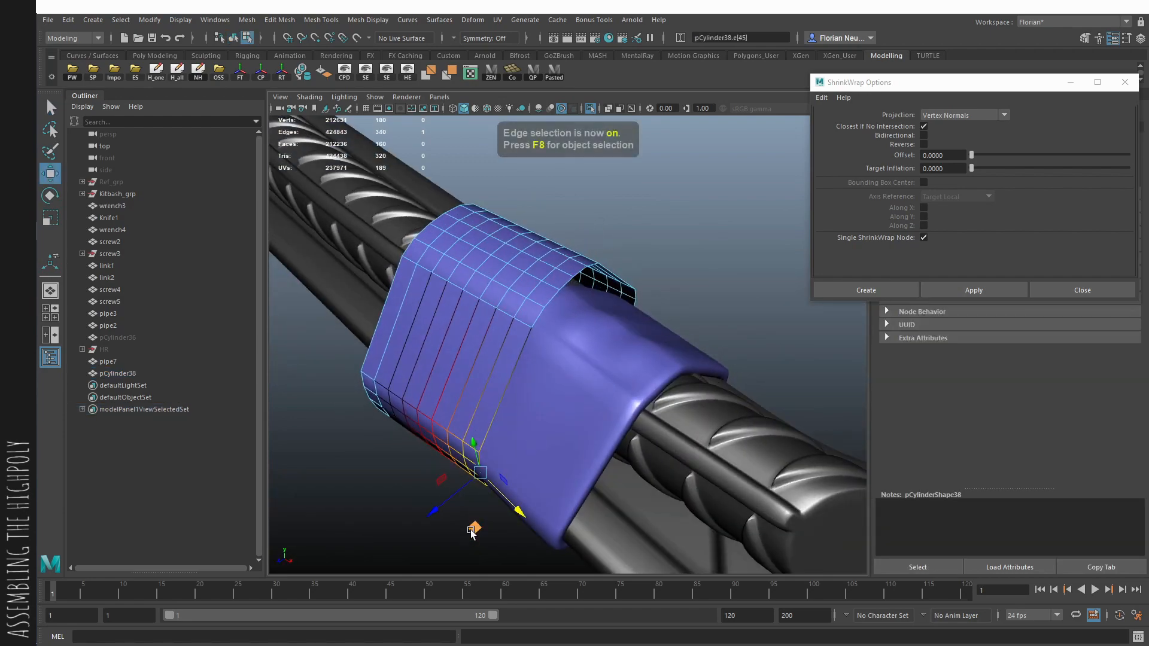
alt+drag(466, 536, 688, 514)
- Shrink-wrap the second band onto the combined handle mesh and extrude its faces with a Local Translate Z of about 0.2
key(F8)
alt+drag(497, 317, 616, 326)
key(q)
shift+click(620, 326)
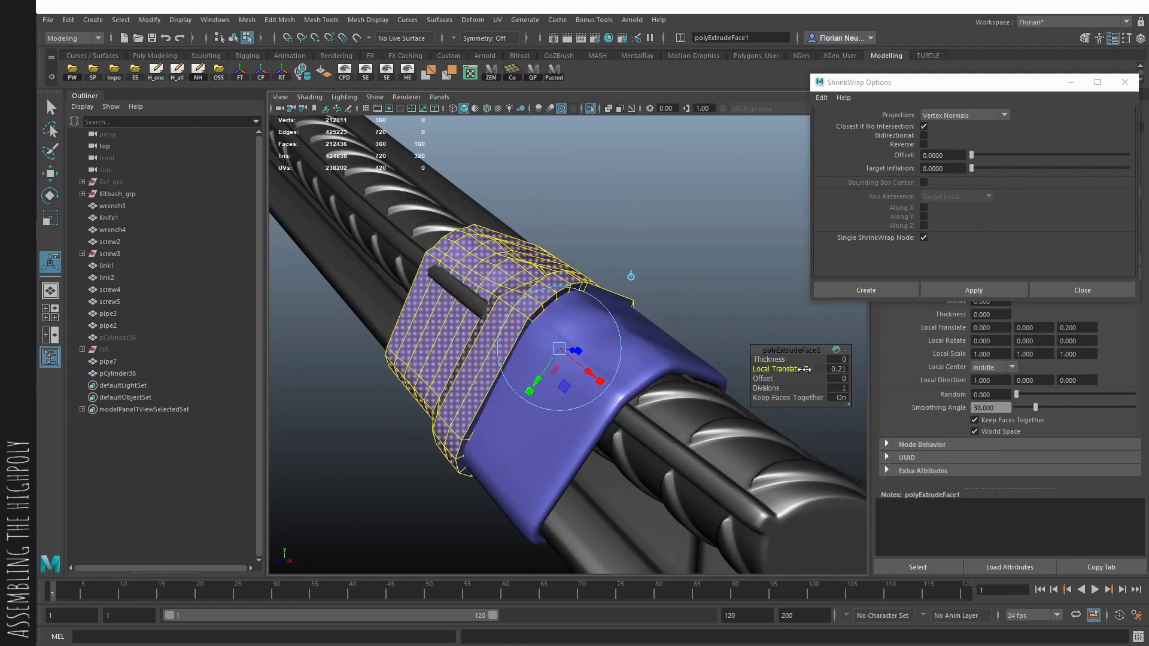
alt+drag(790, 362, 799, 323)
key(q)
- Insert support edge loops near the second band's open borders and check its smoothed shape from several sides
key(F10)
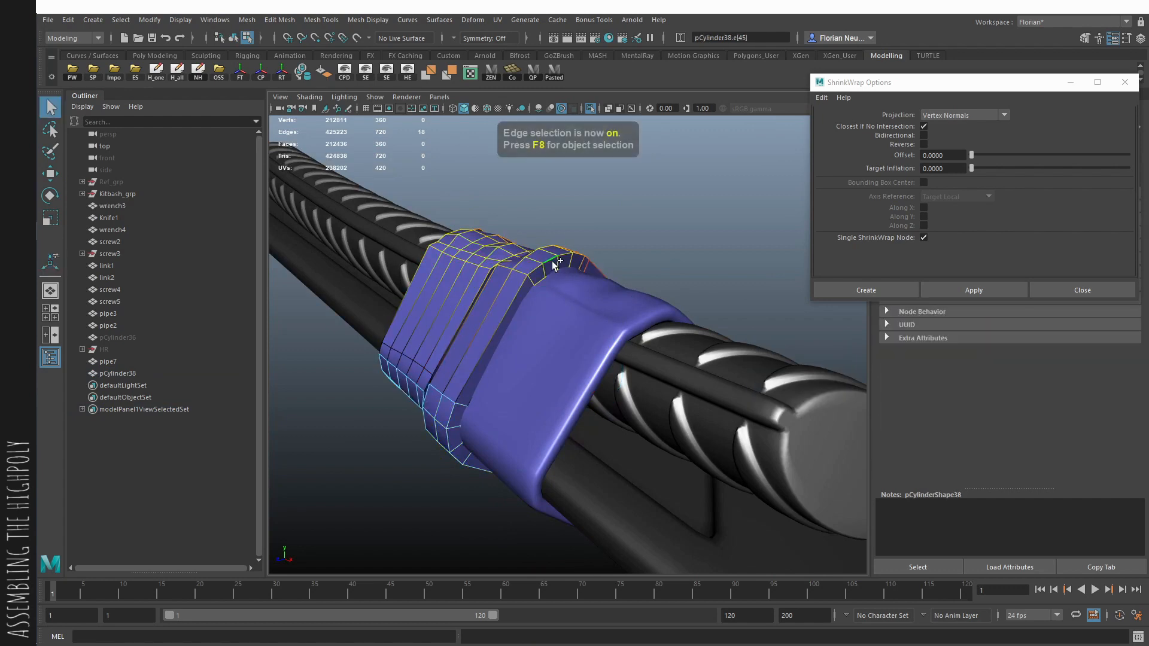
alt+drag(546, 278, 529, 314)
ctrl+click(555, 297)
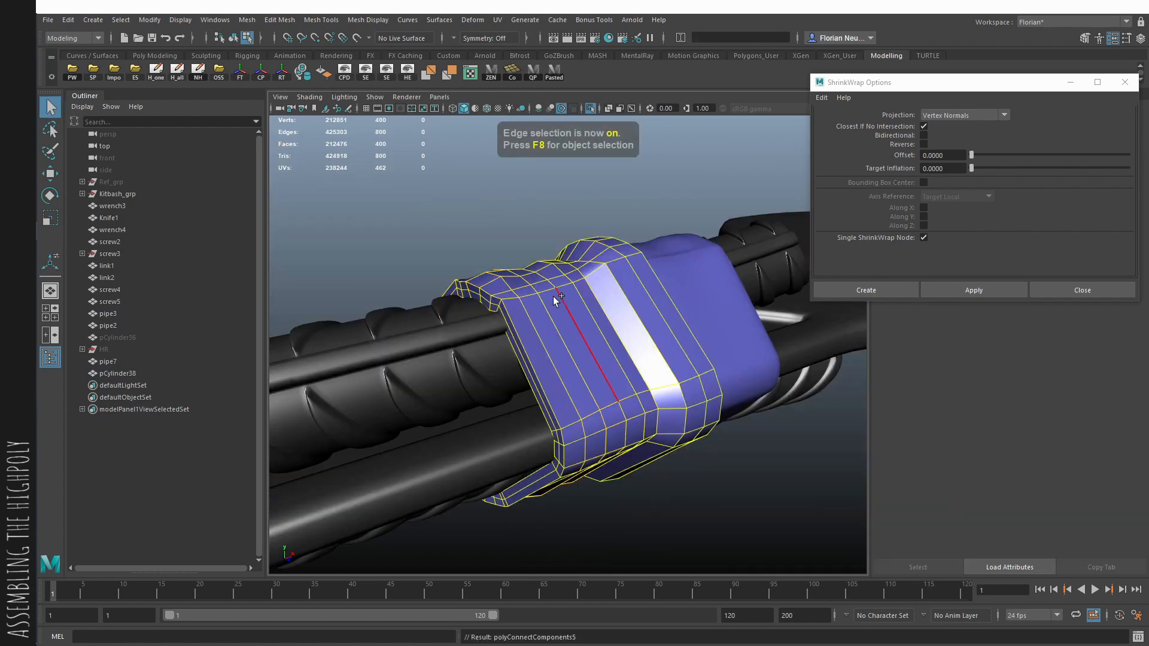
key(F8)
click(517, 230)
scroll(517, 230, down, 5)
alt+drag(518, 230, 675, 413)
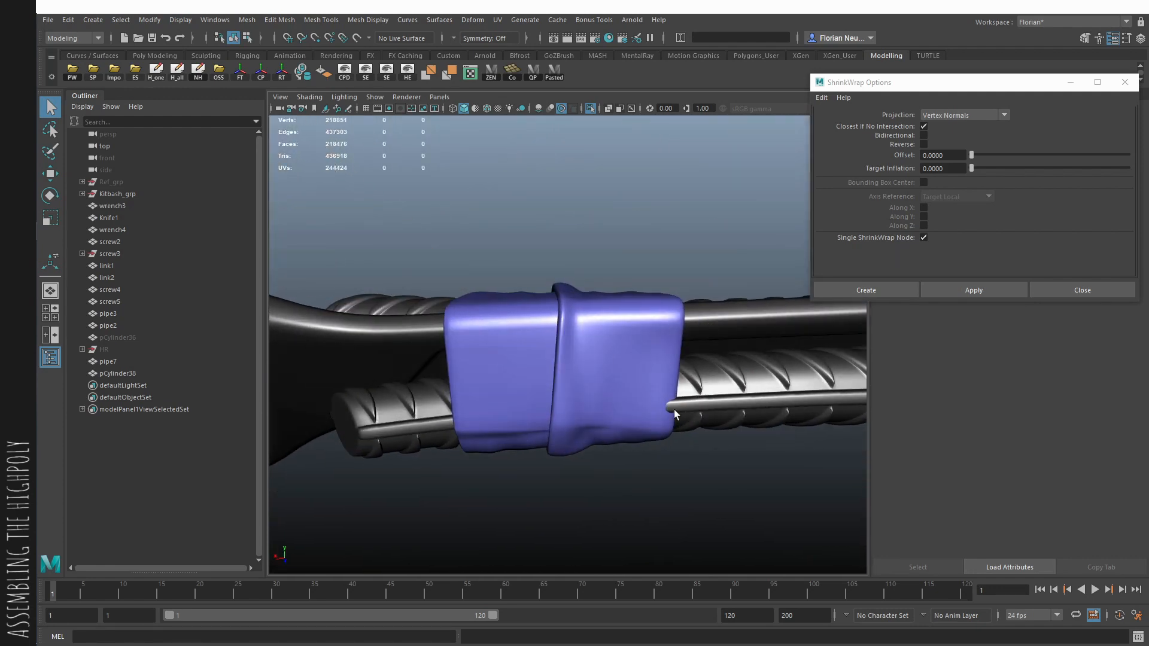
alt+drag(637, 484, 652, 383)
- Duplicate the second band, smooth the copy with 1 division and combine it with the handle mesh
click(521, 326)
alt+drag(522, 326, 628, 323)
key(ctrl+d)
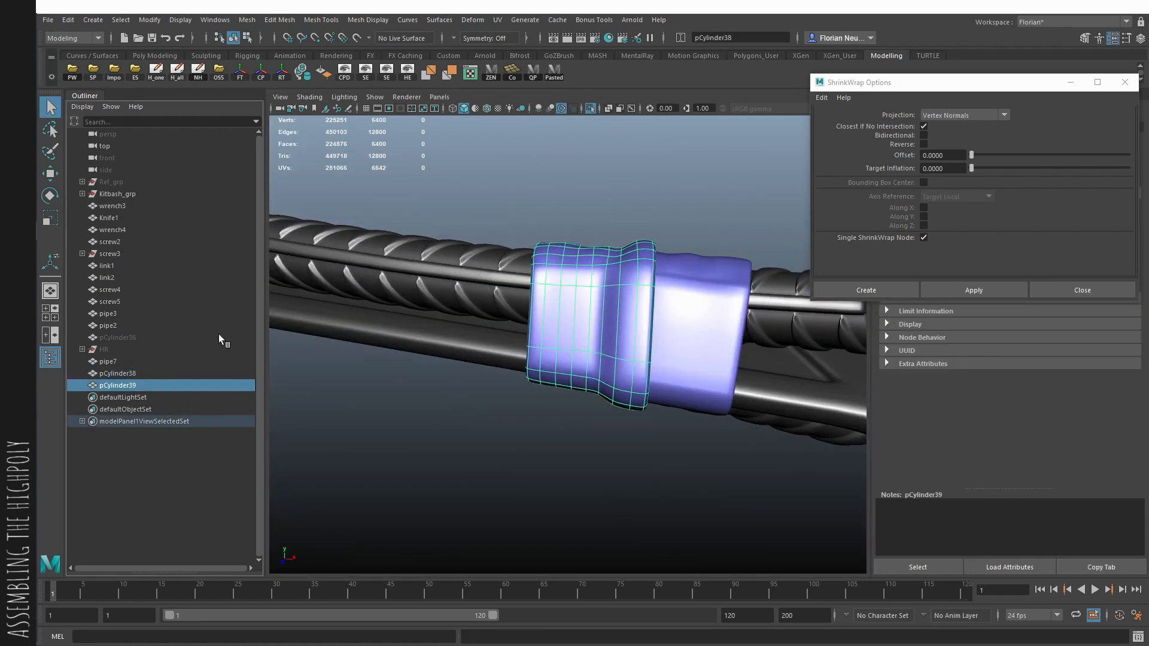
click(246, 20)
click(295, 131)
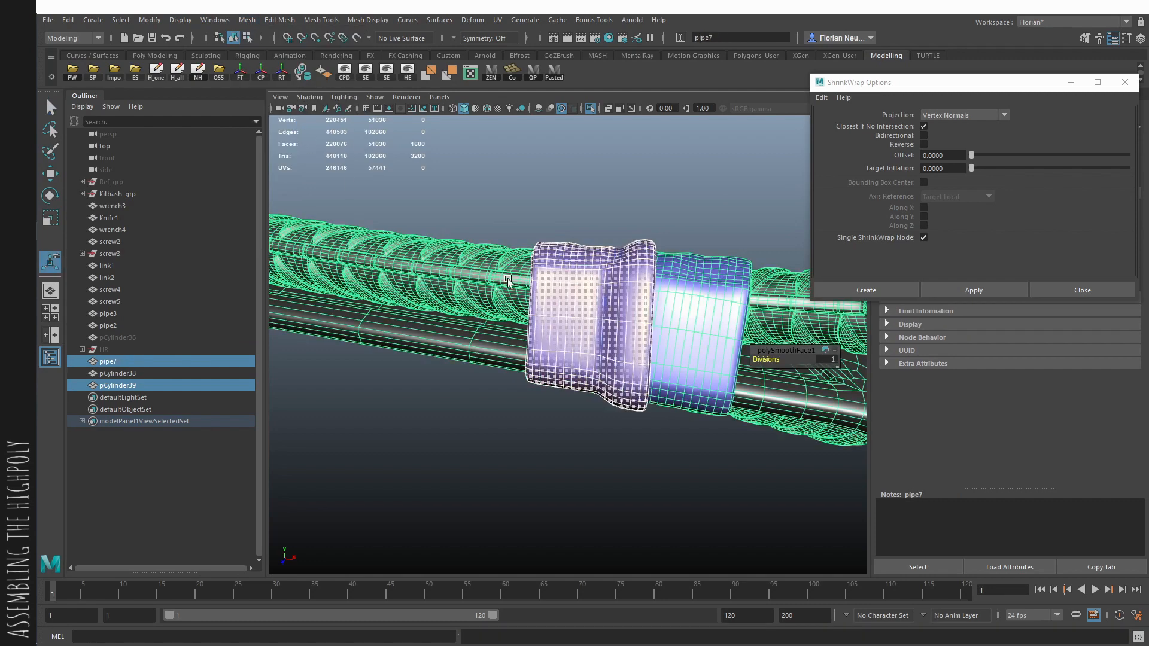
- Move the original unsmoothed second band into the hidden HR group
click(148, 373)
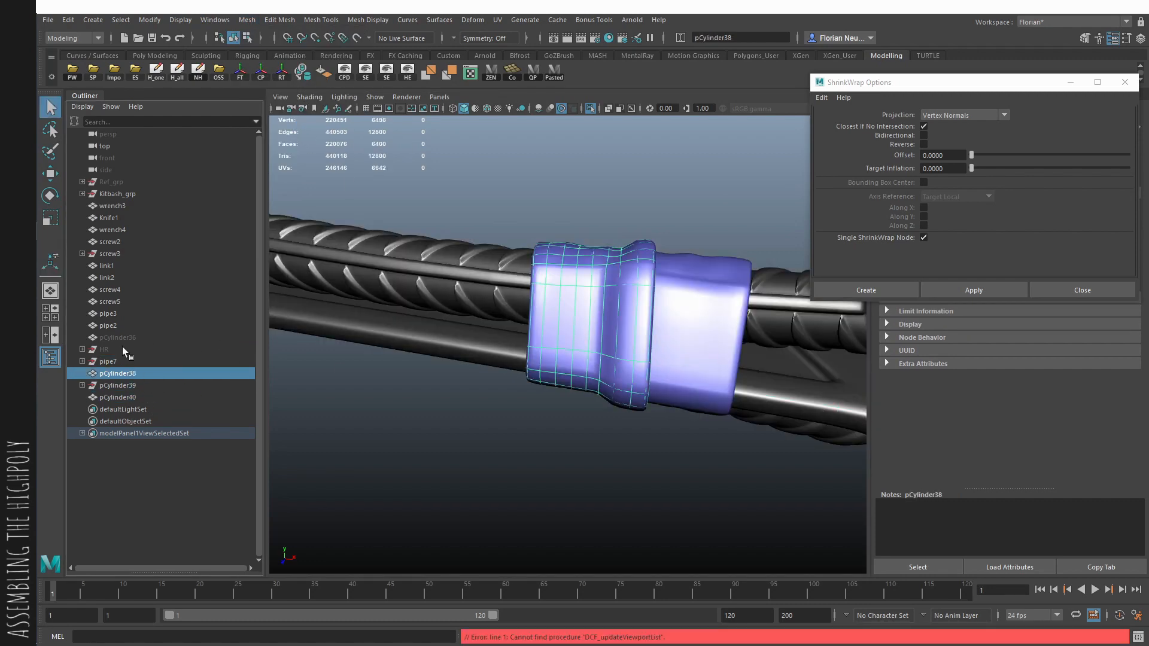
key(Delete)
click(398, 339)
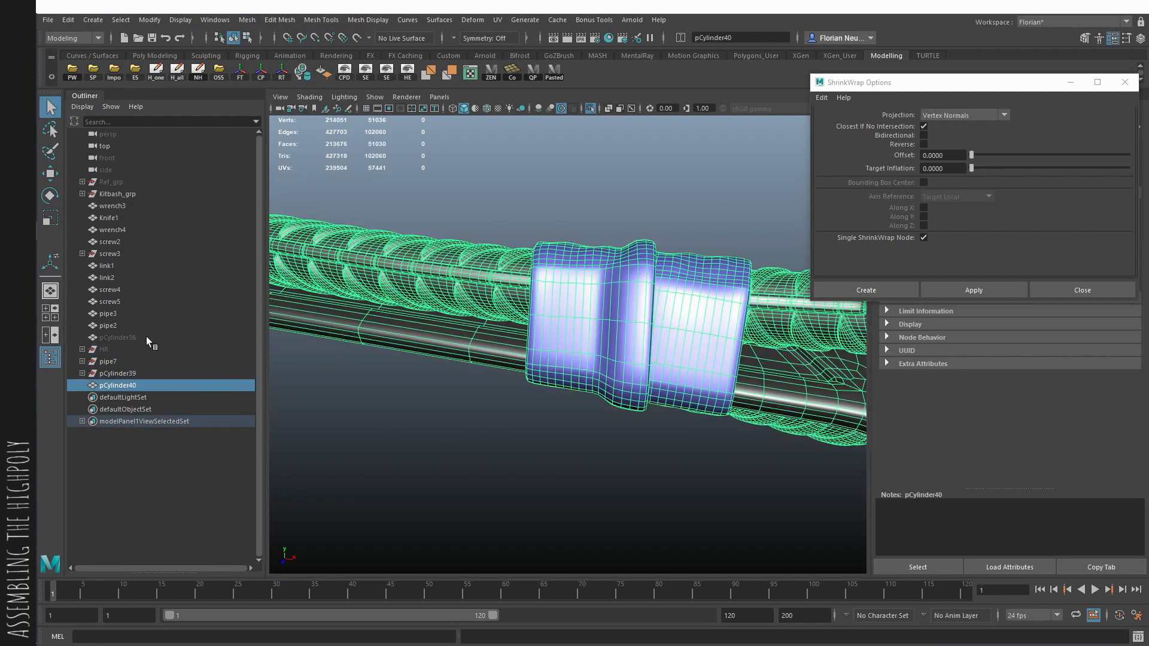
- Duplicate the hidden backup band again, unhide the copy, and move and rotate it beyond the second band
key(ctrl+z)
key(ctrl+z)
key(ctrl+z)
key(ctrl+z)
alt+drag(573, 356, 602, 350)
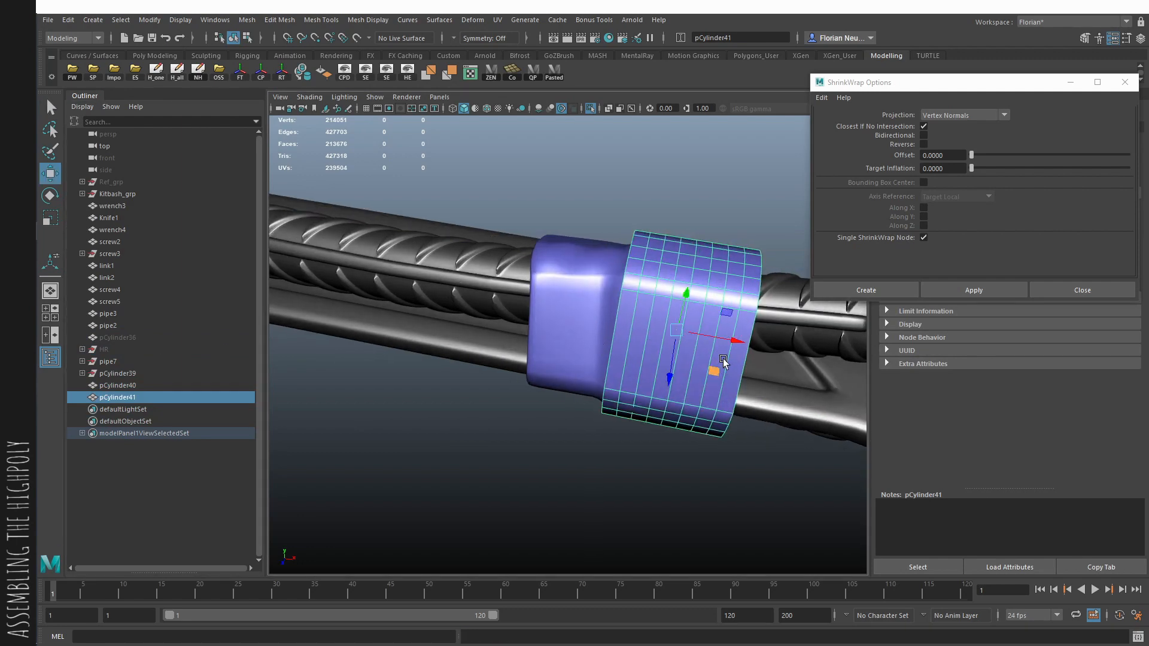
drag(723, 362, 474, 412)
key(e)
key(w)
- Shift and rotate the third band's middle vertices across the handle, using X-ray display to see through the mesh
key(alt+x)
key(F9)
drag(444, 326, 585, 529)
key(e)
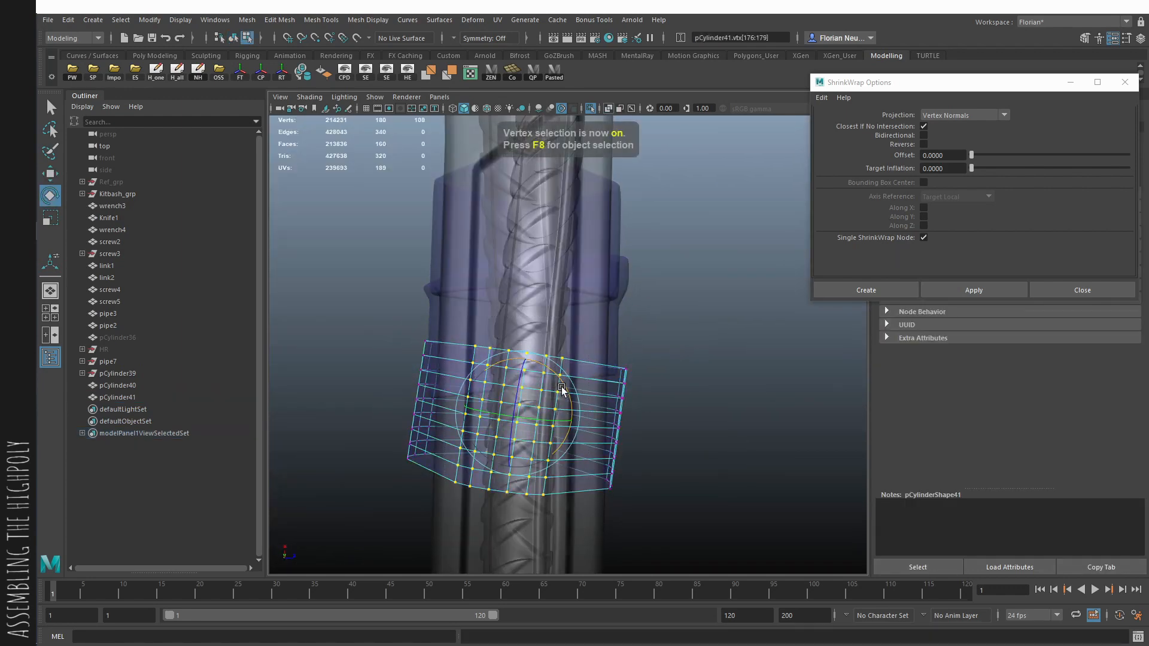
key(w)
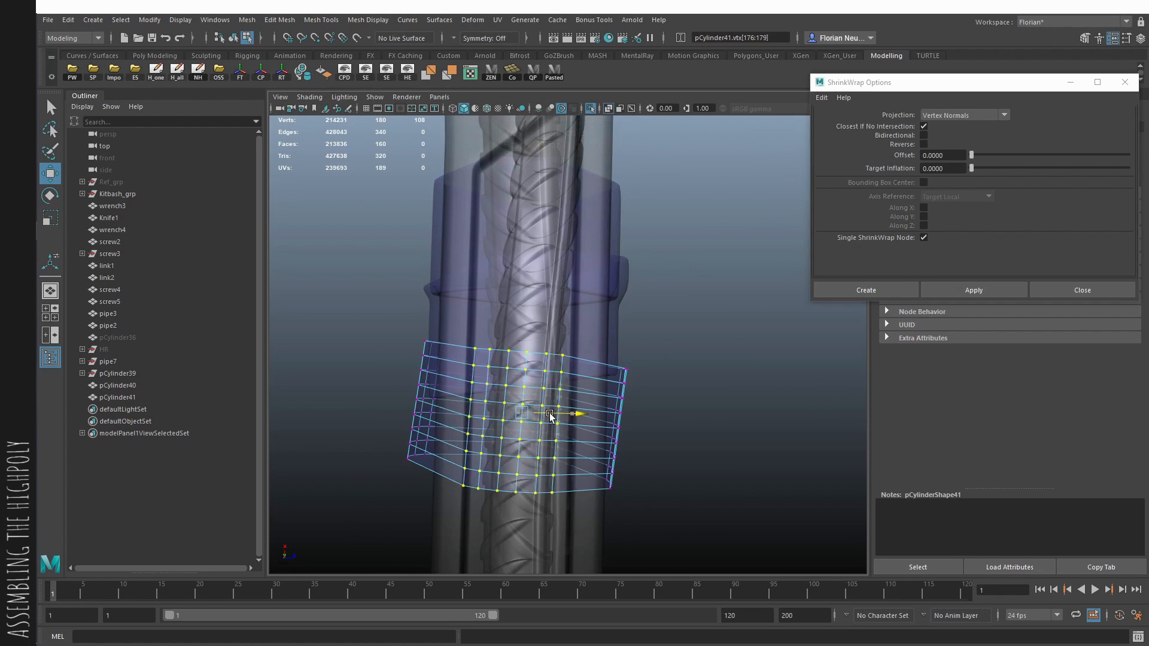
key(alt+x)
alt+drag(638, 450, 585, 330)
- Shrink-wrap the third band onto the combined handle mesh and start extruding its faces
key(F8)
key(q)
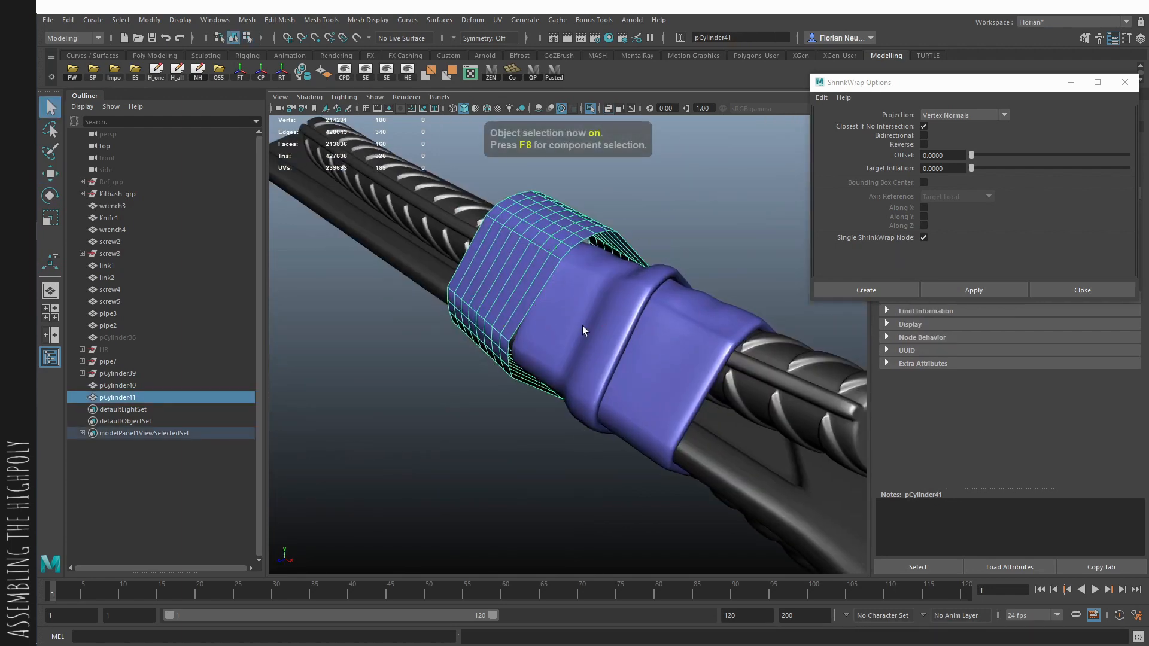
shift+click(584, 331)
click(976, 290)
click(520, 297)
key(ctrl+e)
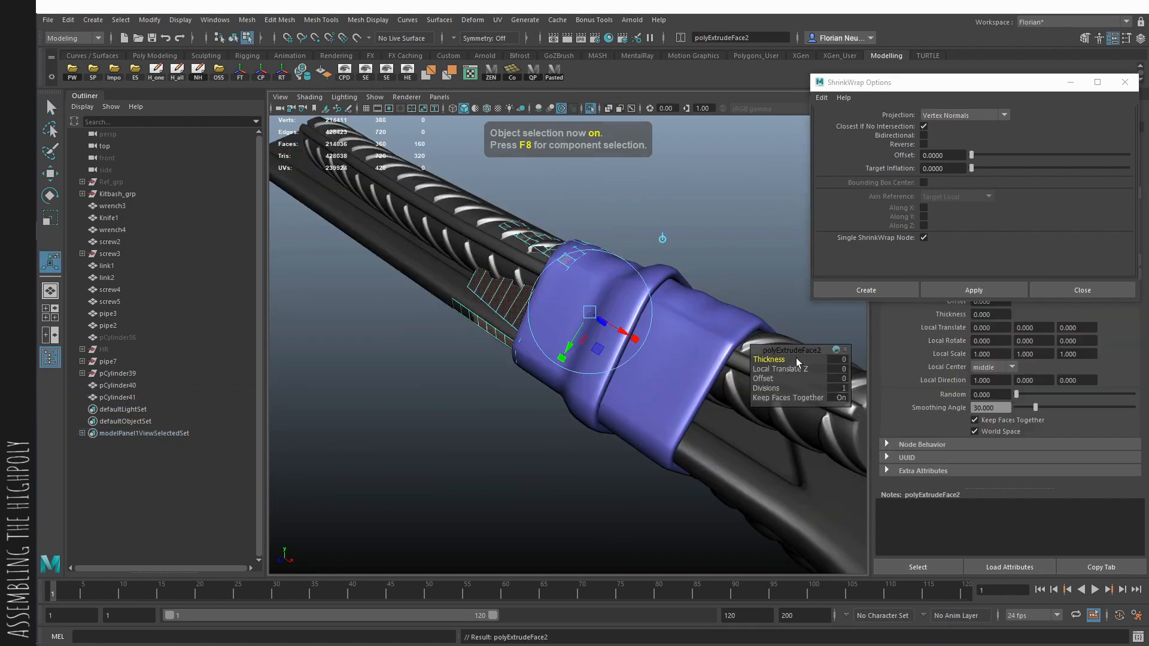
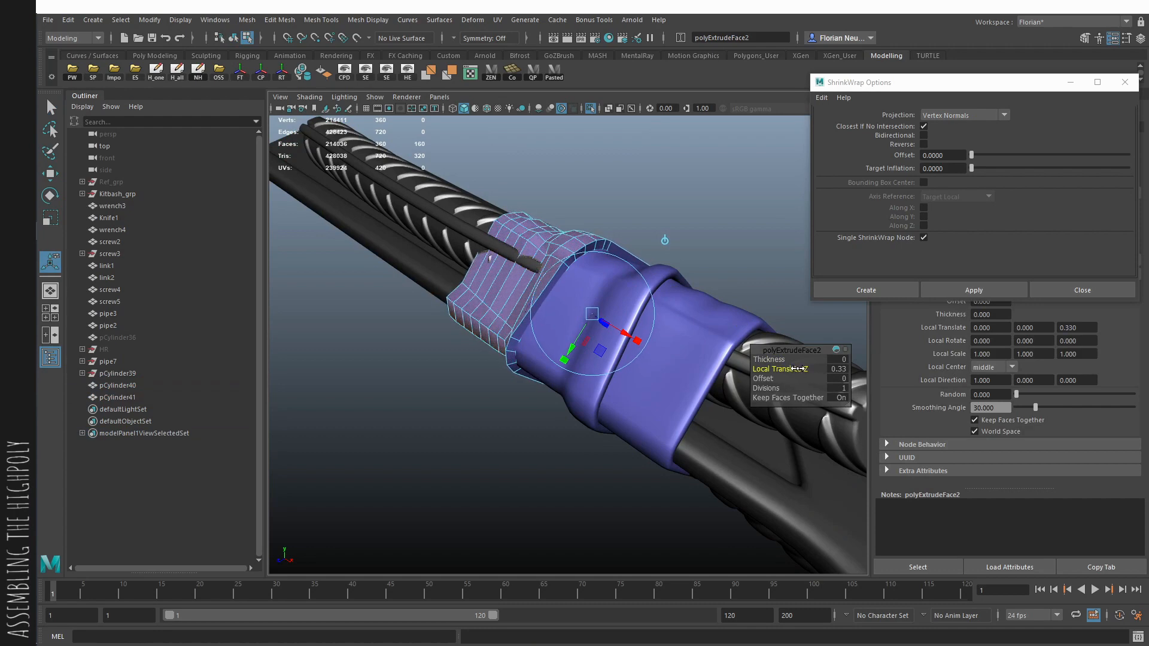
- Undo the third band's extrusion and shrink-wrap, and reposition its middle vertices over the ribbed pipe
alt+drag(734, 367, 522, 335)
key(ctrl+z)
key(ctrl+z)
key(ctrl+z)
key(ctrl+z)
click(498, 365)
key(q)
key(F9)
drag(589, 509, 445, 239)
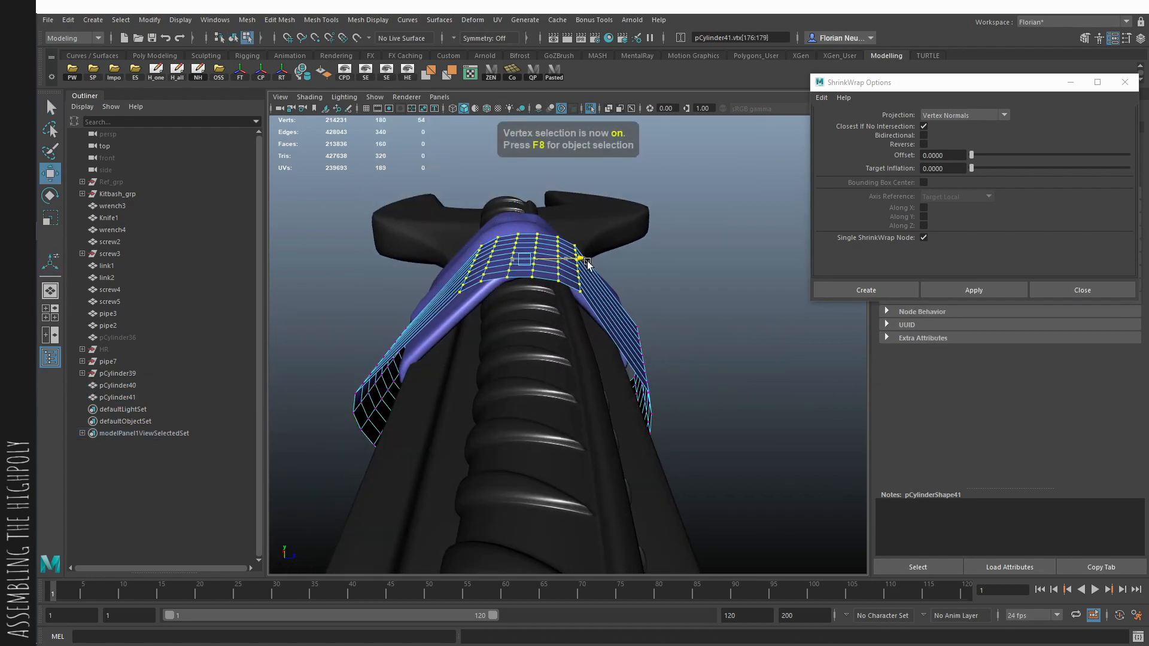
- Shrink-wrap the third band onto the combined handle mesh and extrude its faces with a Local Translate Z of 0.36
key(F8)
key(q)
alt+drag(679, 276, 666, 324)
shift+click(641, 328)
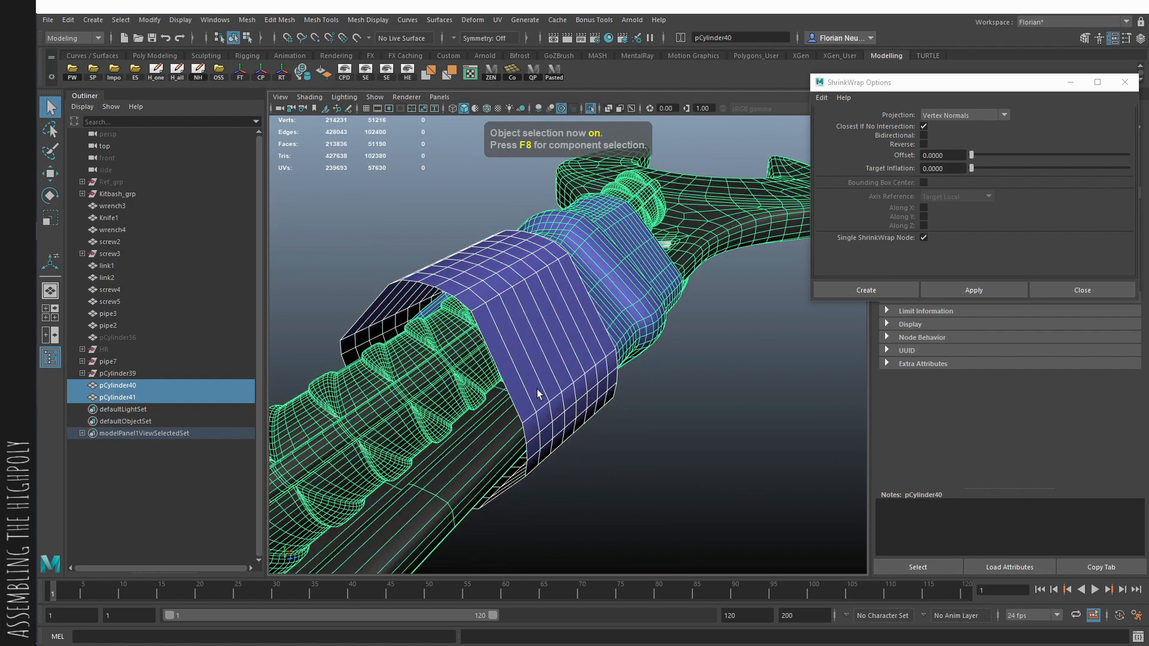
click(958, 298)
key(ctrl+e)
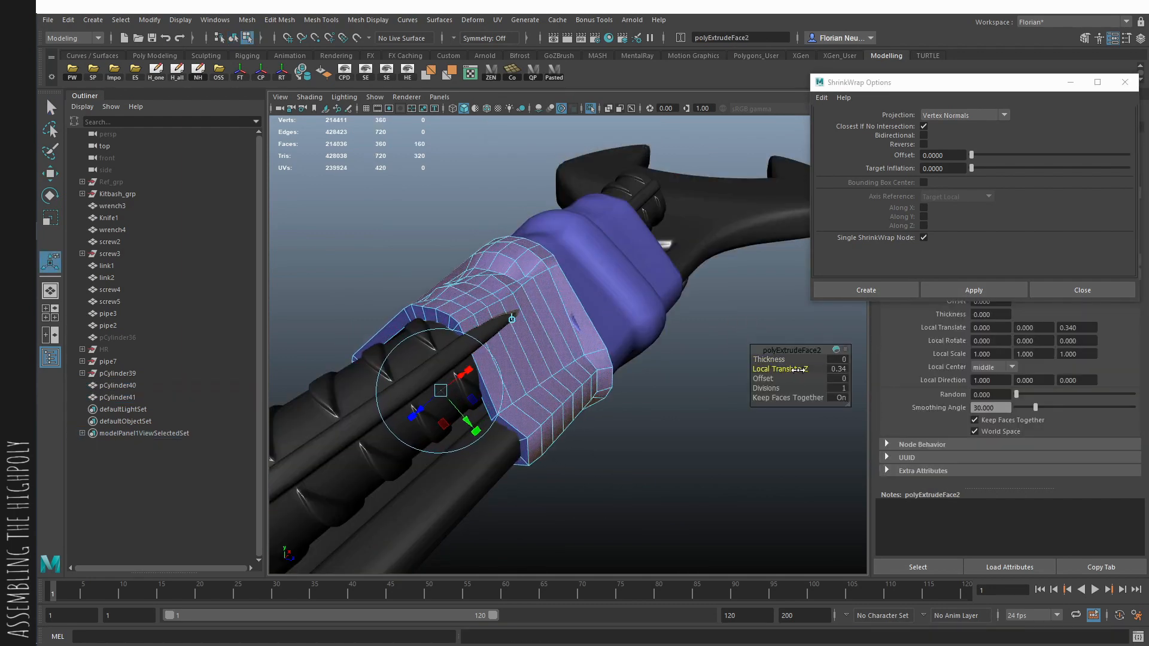
key(q)
key(F10)
alt+drag(419, 299, 628, 351)
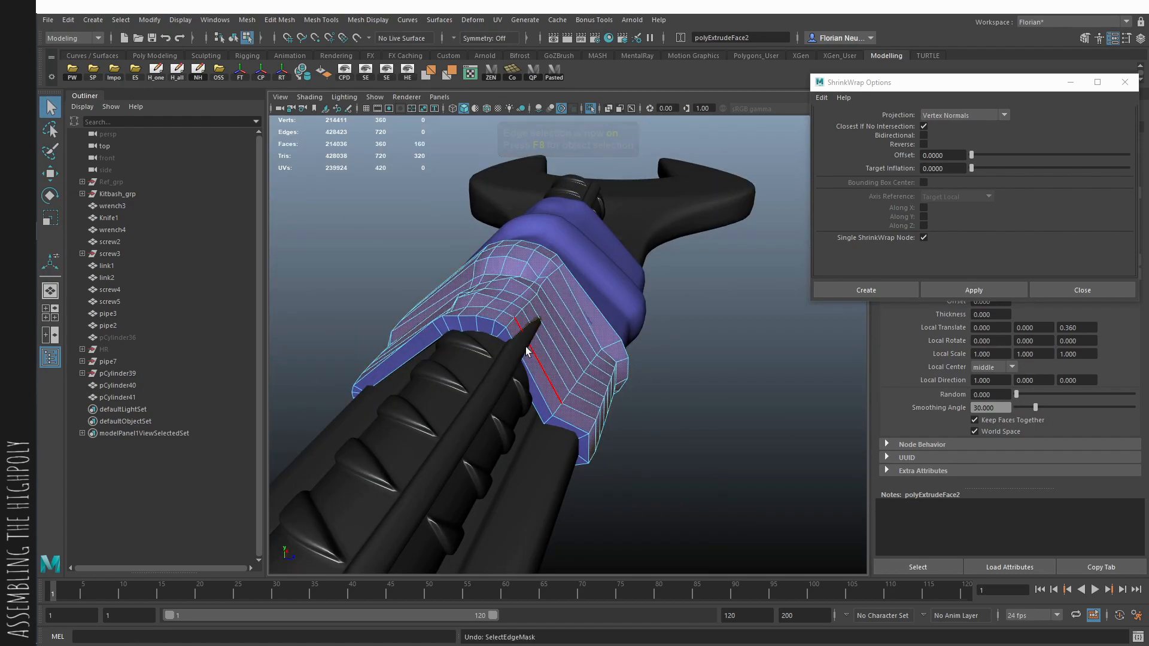
- Undo the third band's extrusion and shrink-wrap, and insert an extra edge loop running along the handle's length
key(ctrl+z)
key(ctrl+z)
key(ctrl+z)
key(ctrl+z)
key(ctrl+z)
key(ctrl+z)
key(ctrl+z)
key(ctrl+z)
key(ctrl+z)
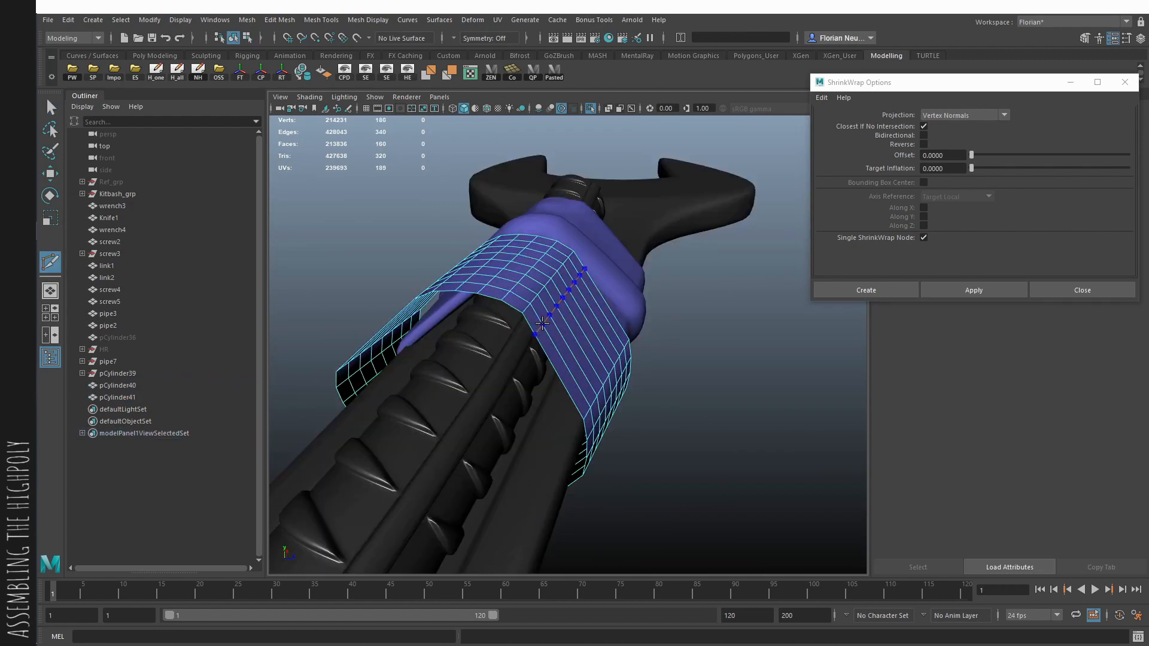
key(F8)
key(q)
shift+click(498, 389)
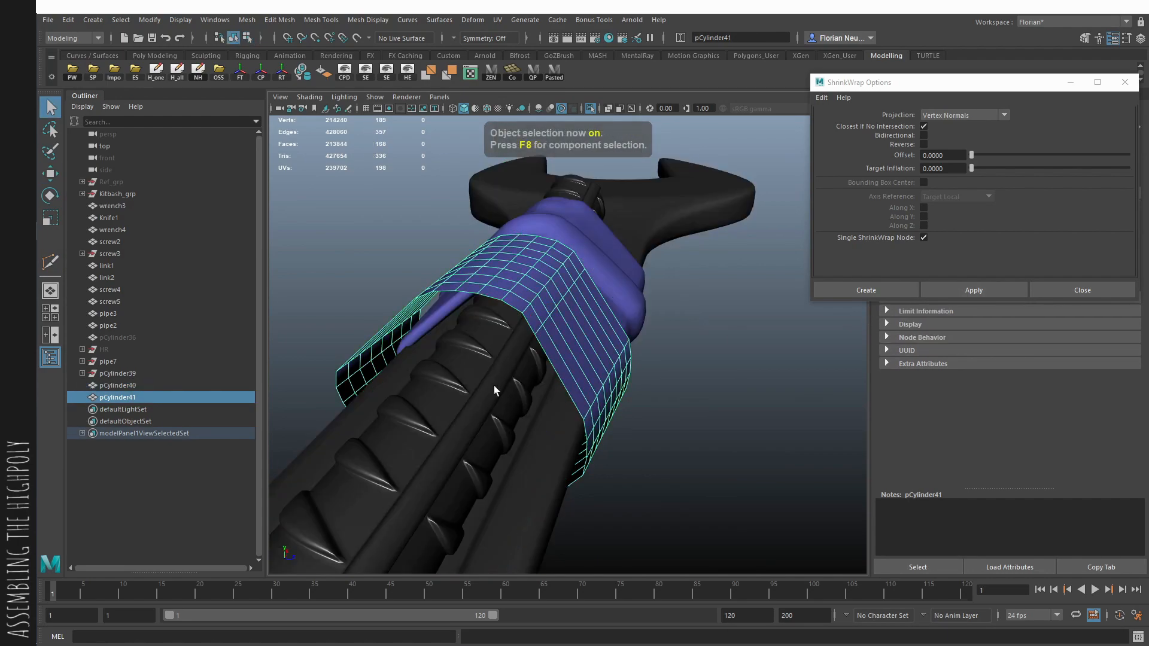
- Shrink-wrap the third band onto the combined handle mesh again and extrude its faces with a Local Translate Z of 0.36
shift+click(497, 390)
click(984, 296)
alt+drag(539, 356, 569, 378)
key(ctrl+e)
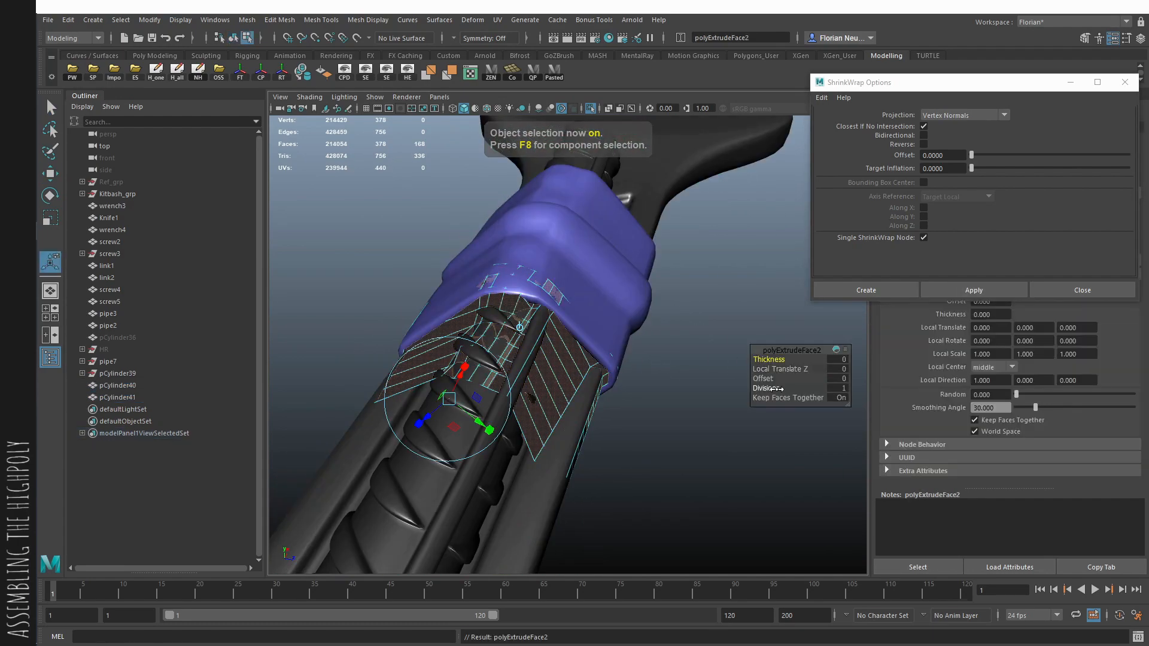
drag(772, 369, 793, 371)
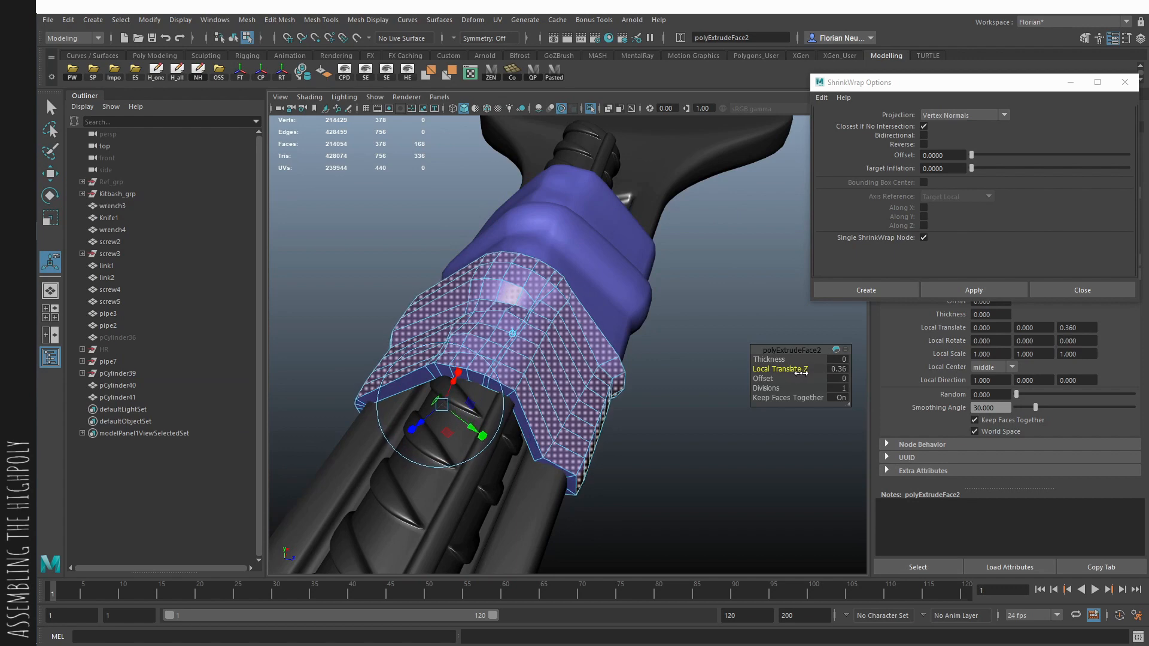
- Insert an edge loop around each open rim of the third band and turn on its smooth preview
key(q)
key(F10)
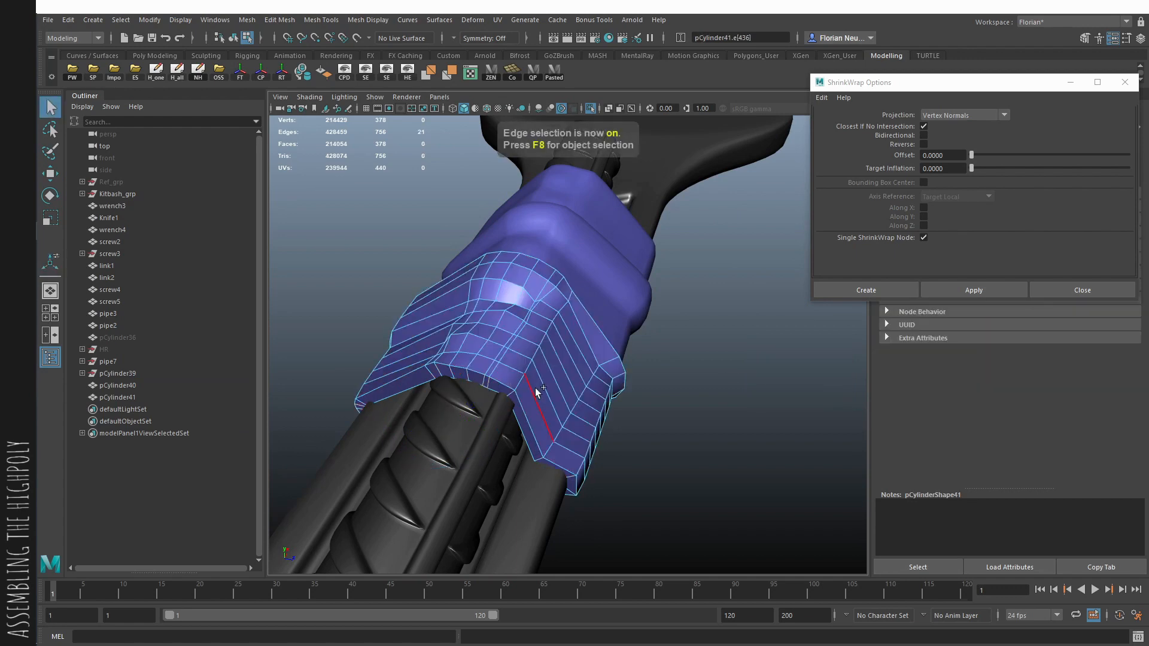
alt+drag(538, 392, 559, 277)
click(586, 251)
key(3)
alt+drag(654, 245, 547, 284)
key(F8)
click(754, 239)
click(547, 287)
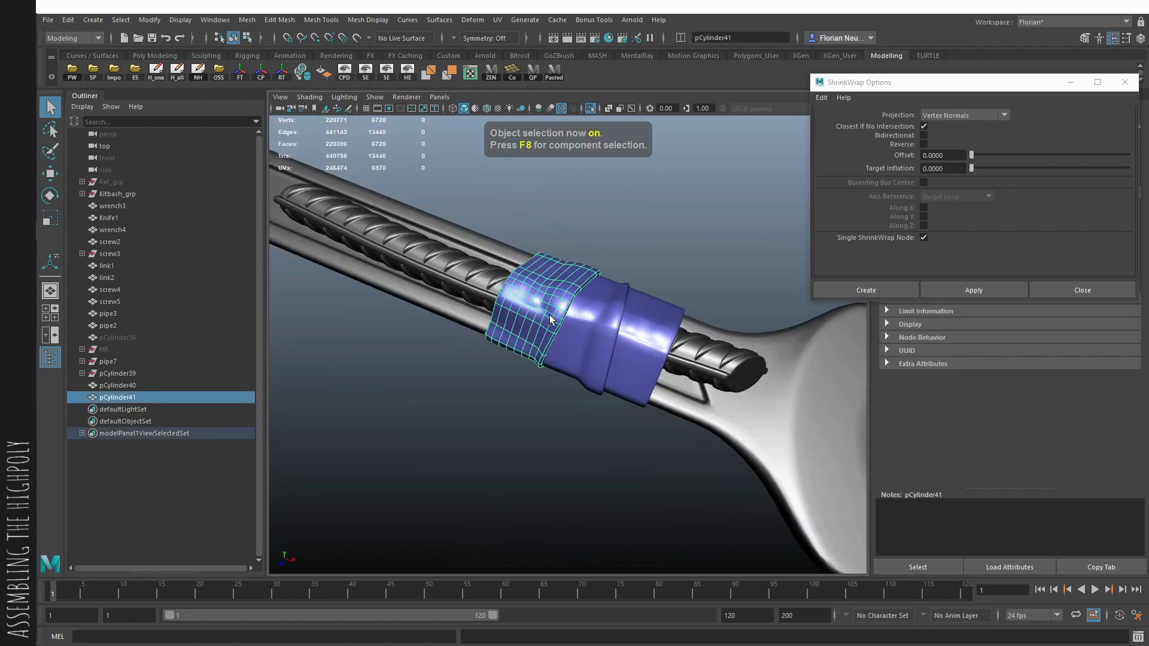
- Duplicate the third band, smooth the copy's mesh and combine it with the handle mesh
key(ctrl+d)
key(1)
click(248, 20)
click(290, 131)
shift+click(727, 354)
shift+right_drag(726, 354, 774, 358)
- Move the original third band into the hidden HR group and delete the construction history
click(508, 329)
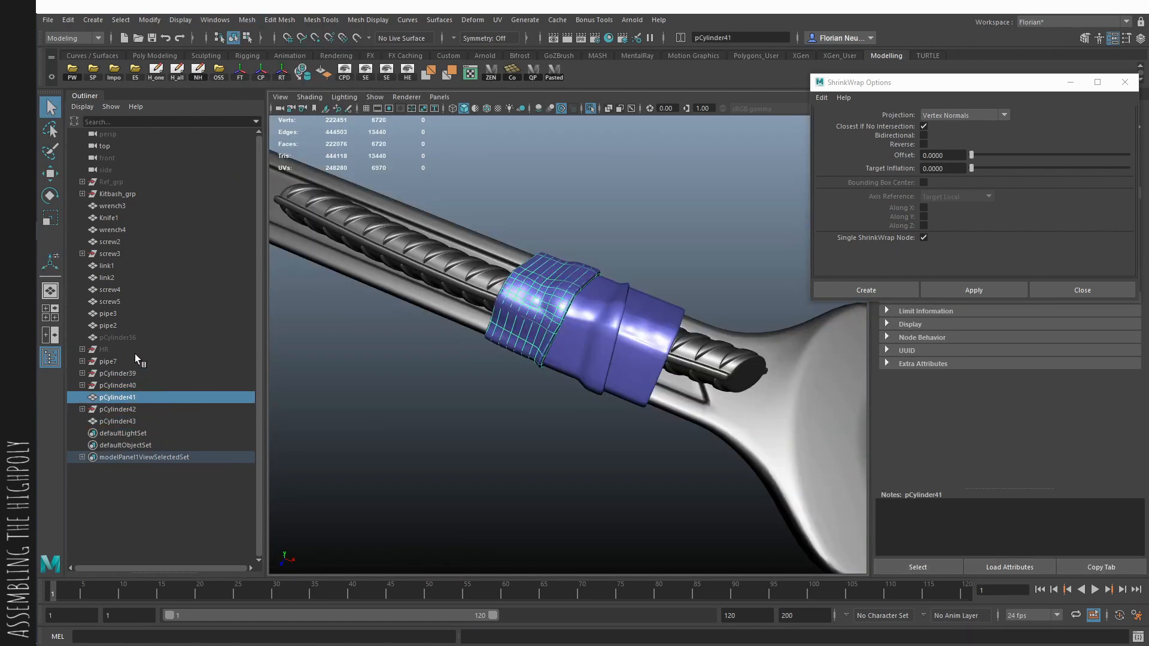
key(p)
click(327, 341)
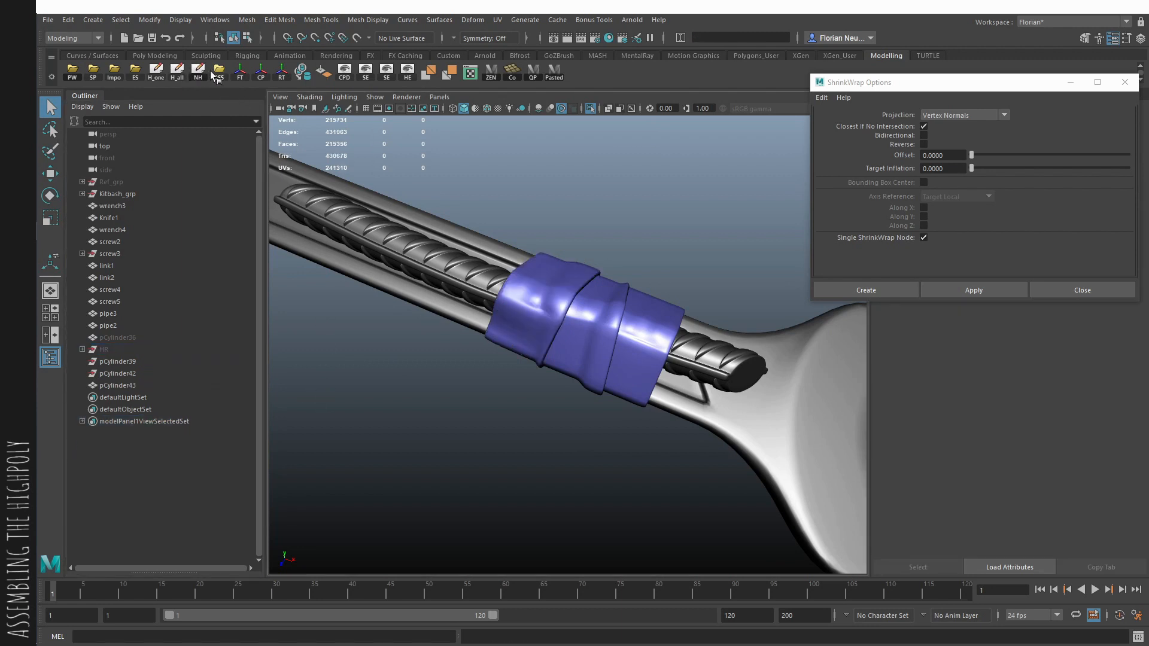
- Duplicate the hidden backup band, unhide the copy and move it along the handle beyond the third band
click(563, 336)
click(196, 338)
key(ctrl+d)
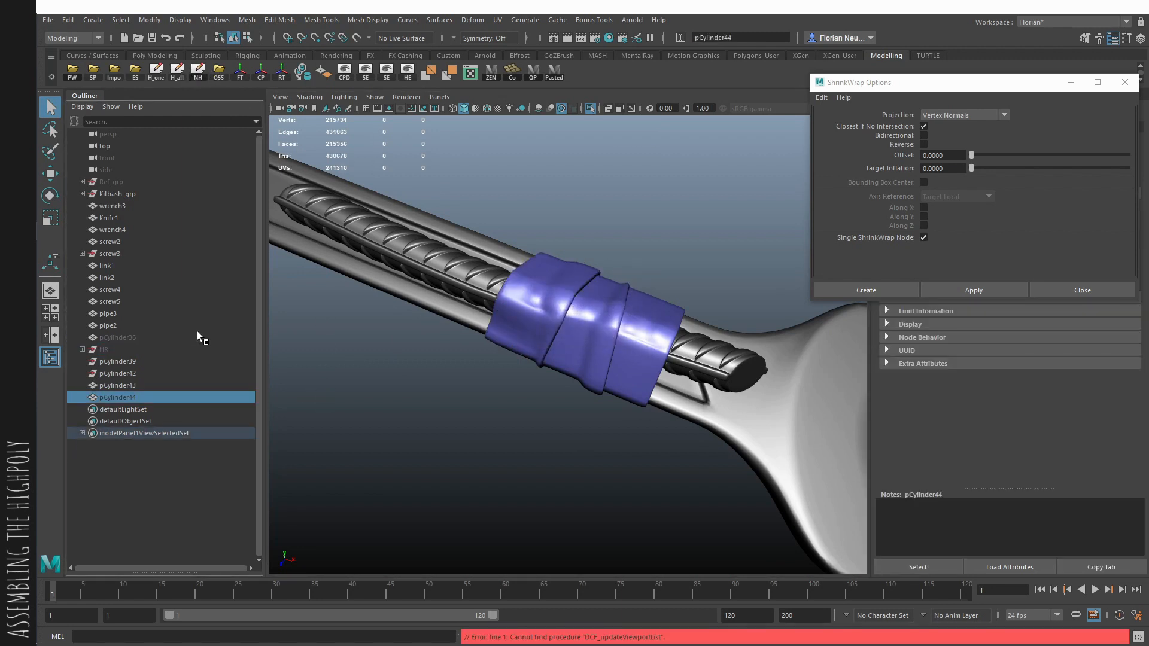
key(shift+h)
alt+middle_drag(301, 339, 597, 425)
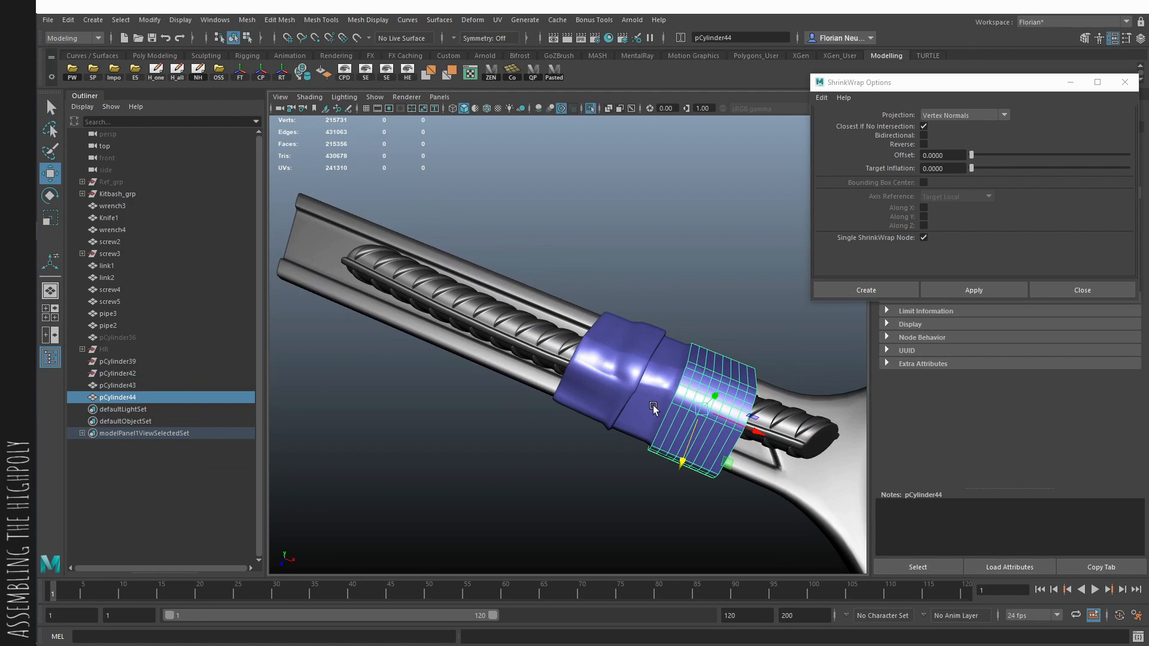
middle_drag(653, 408, 603, 392)
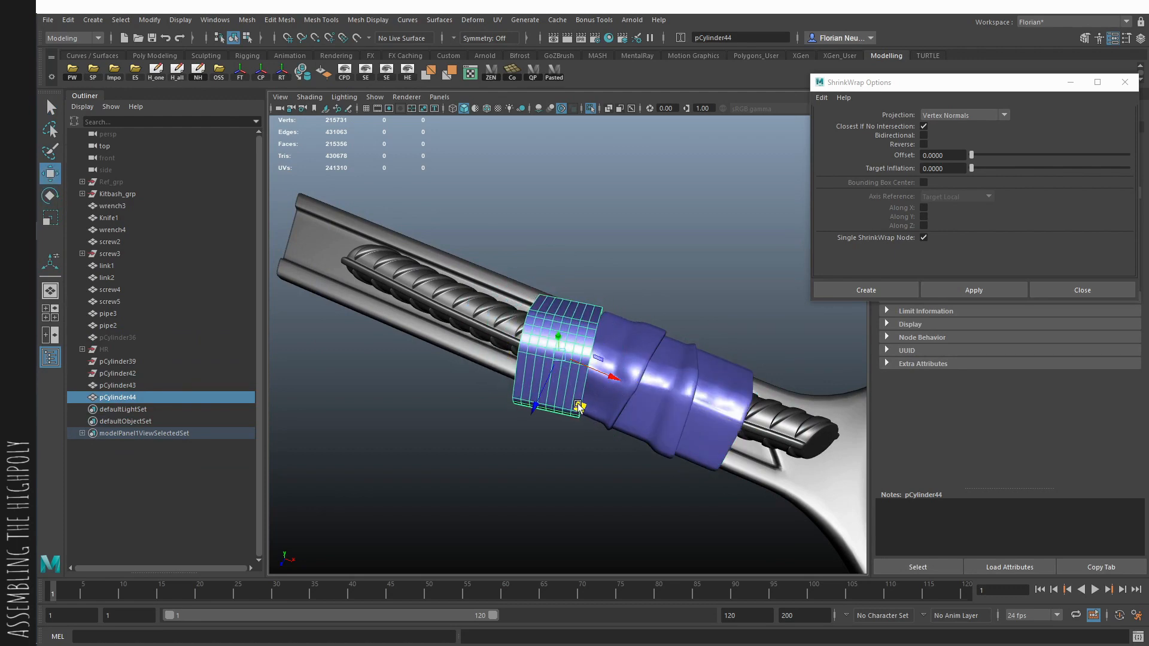
alt+drag(581, 405, 407, 410)
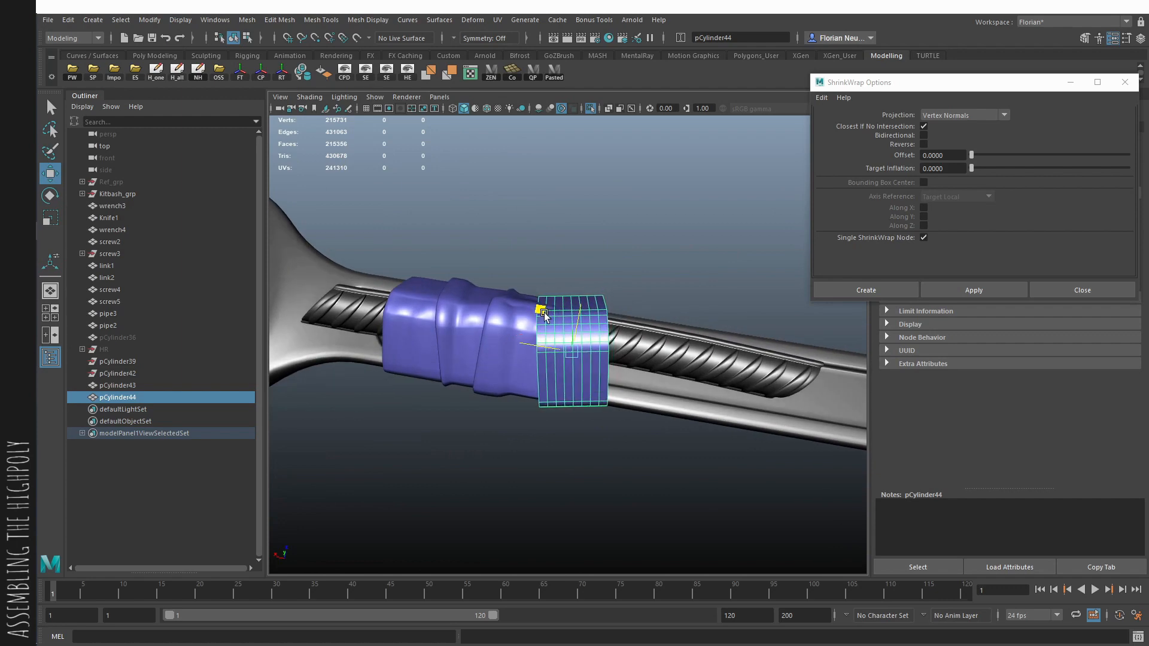
alt+drag(544, 316, 609, 389)
- Adjust the fourth band's end and middle vertices across the handle, using X-ray display to see through the mesh
key(r)
key(w)
key(F9)
key(alt+x)
mouse_move(598, 441)
alt+mouse_down()
mouse_move(606, 464)
mouse_move(584, 435)
alt+mouse_up()
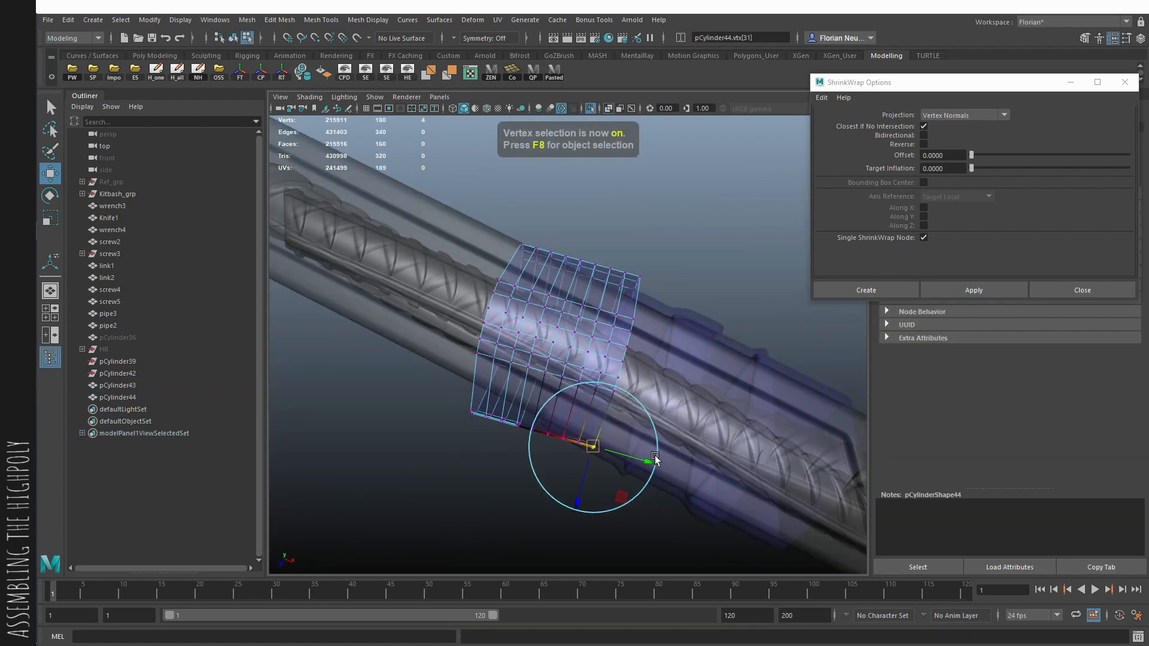
alt+drag(616, 508, 522, 237)
alt+right_drag(533, 248, 572, 300)
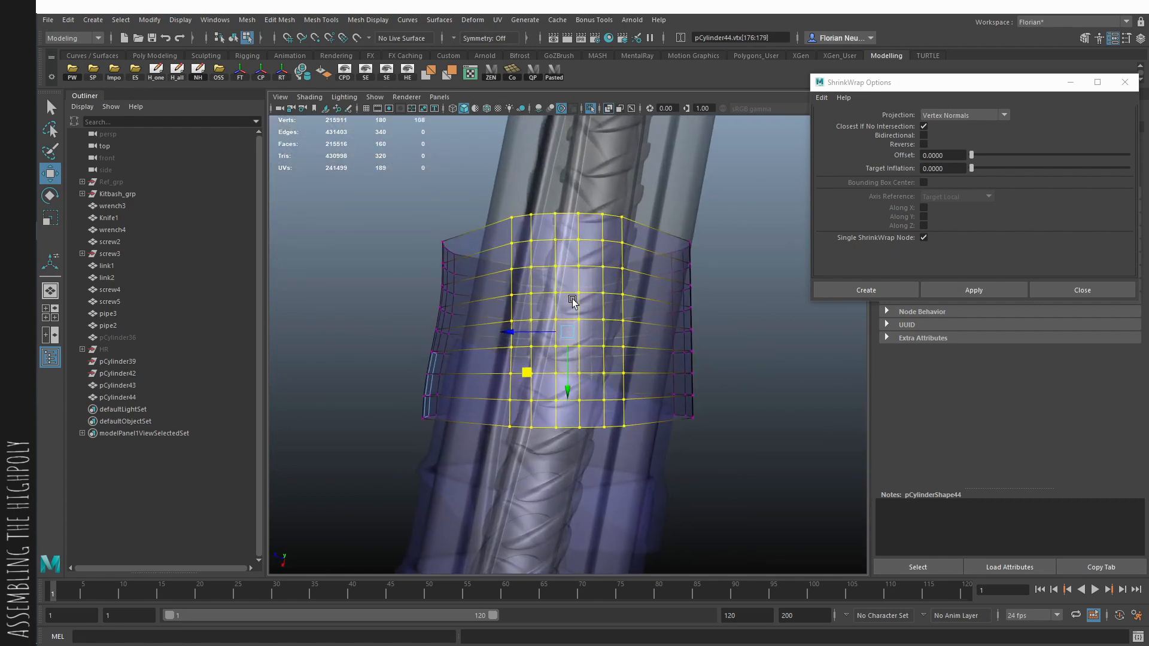
alt+drag(638, 297, 610, 298)
key(e)
key(ctrl+z)
- Add a lattice deformer to the fourth band's middle vertices and display wireframe on shaded to edit its points
shift+right_drag(613, 298, 564, 386)
alt+drag(564, 386, 580, 264)
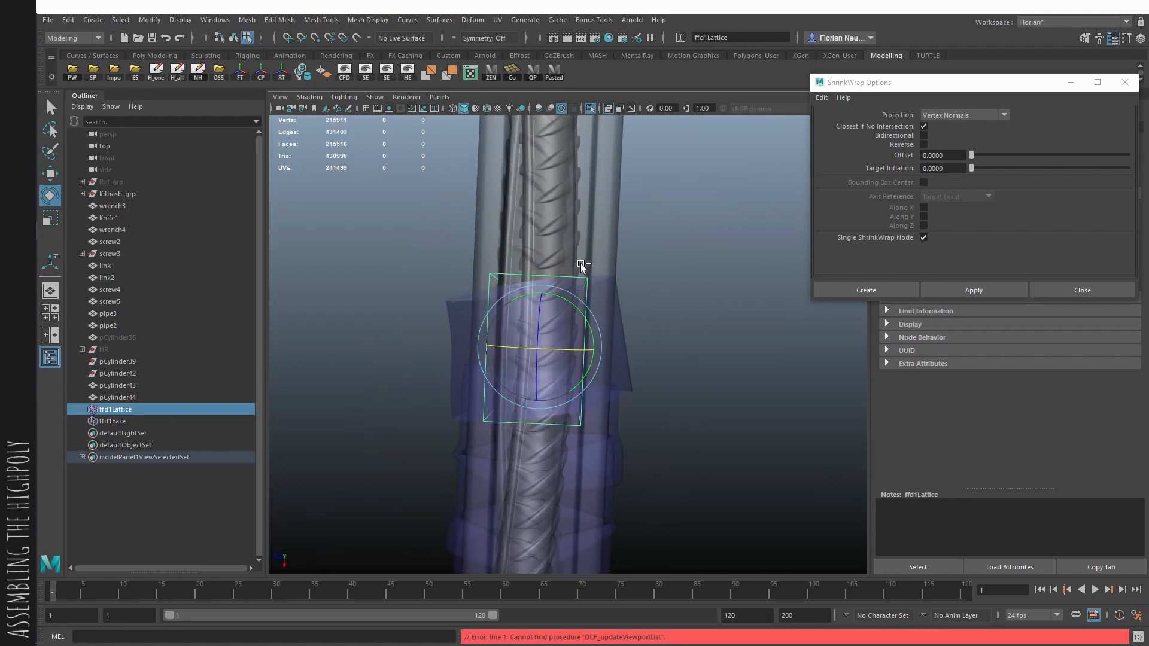
key(alt+5)
alt+right_drag(581, 264, 614, 288)
right_drag(625, 287, 636, 256)
drag(566, 502, 567, 501)
key(w)
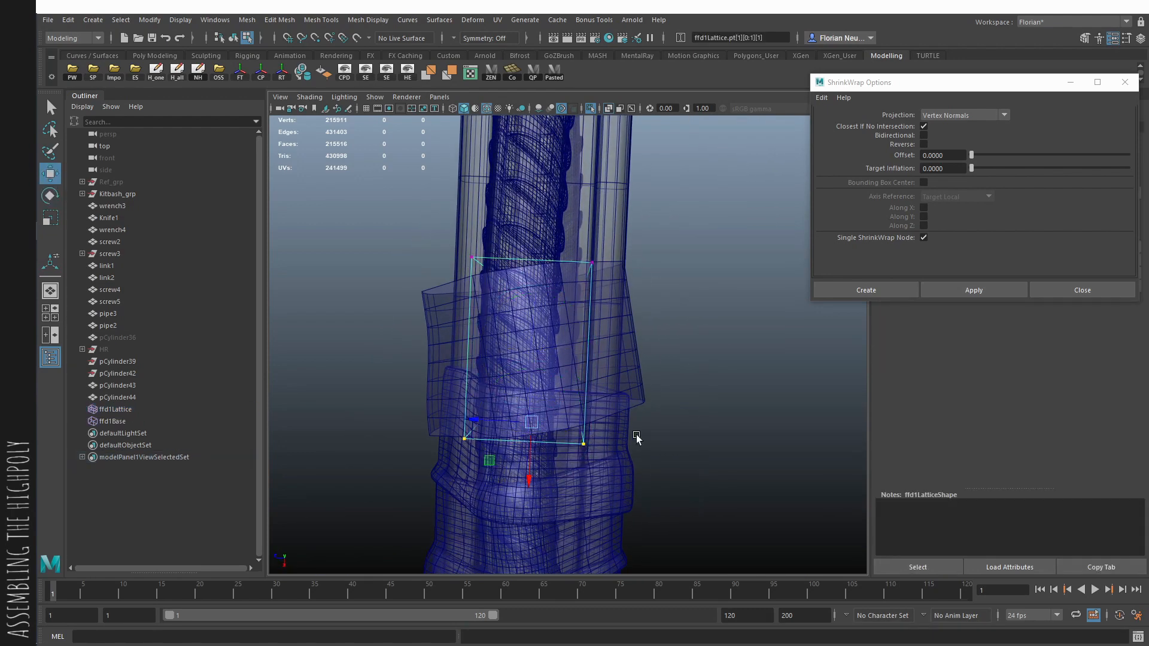
- Move the lattice's end points sideways to skew the fourth band, turn off X-ray and delete the construction history
drag(523, 430, 504, 432)
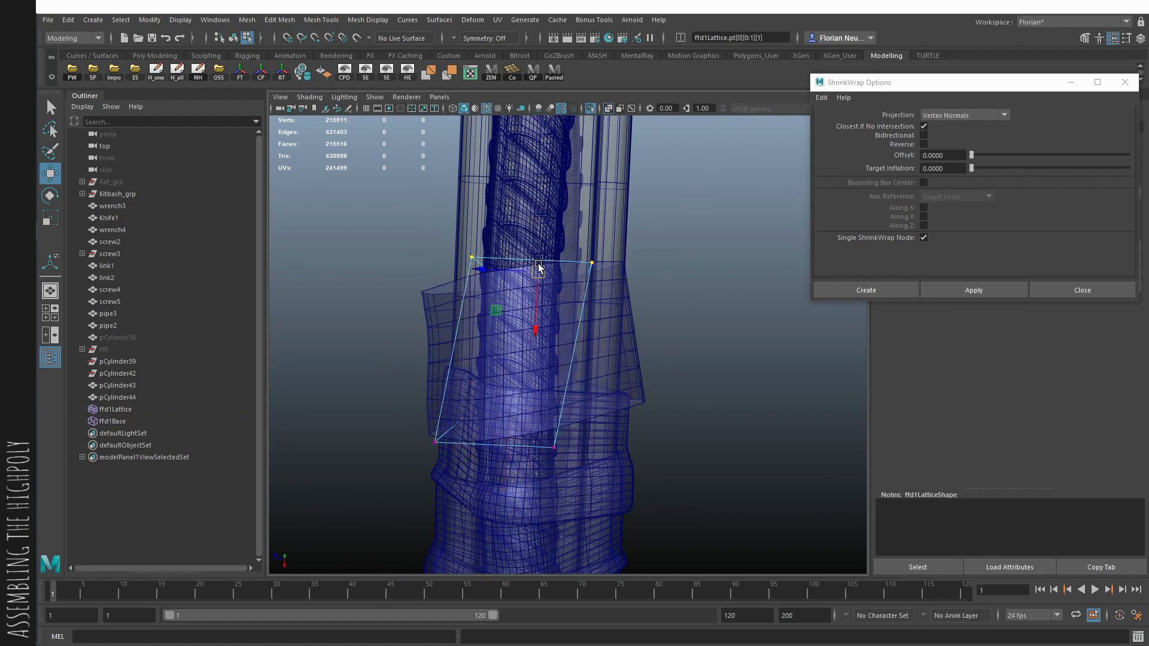
drag(538, 267, 543, 263)
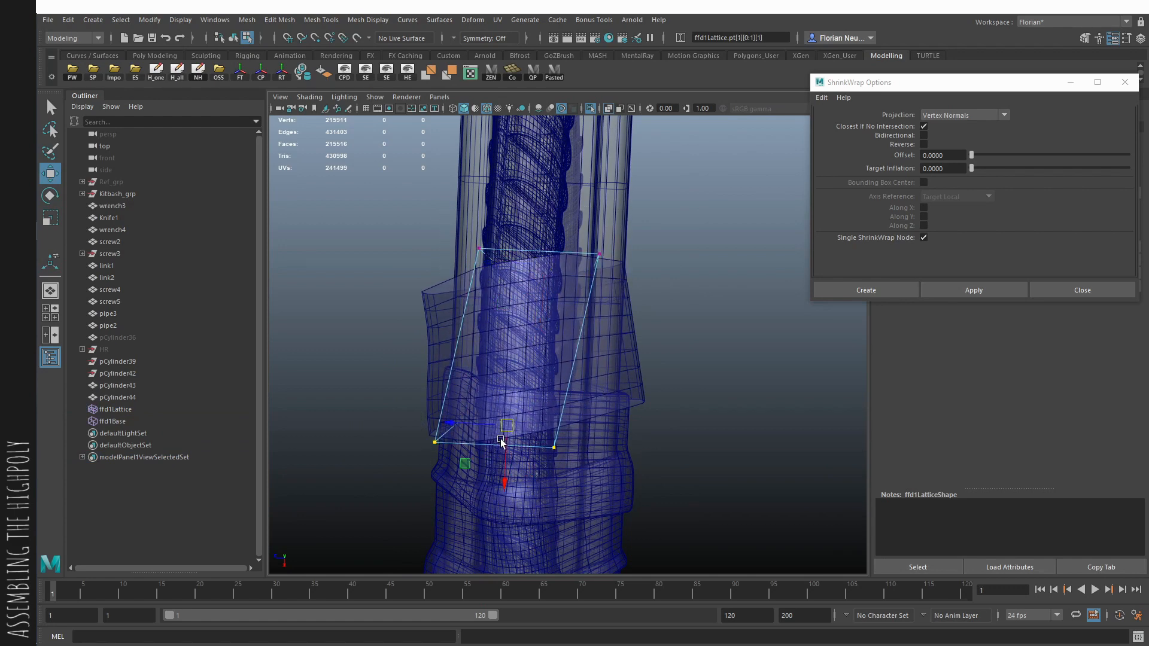
alt+drag(552, 448, 554, 393)
right_drag(554, 394, 639, 302)
click(609, 108)
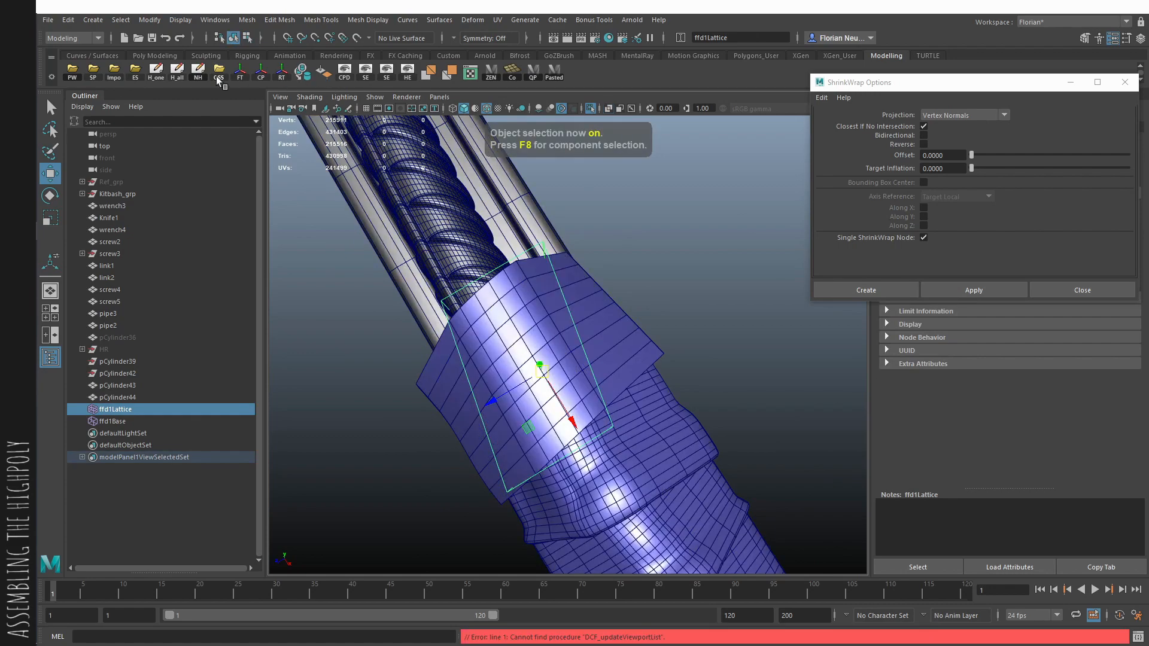
click(179, 72)
- Adjust the vertices along the fourth band's side in vertex mode
click(625, 315)
alt+drag(629, 281, 621, 214)
right_drag(621, 214, 589, 200)
key(q)
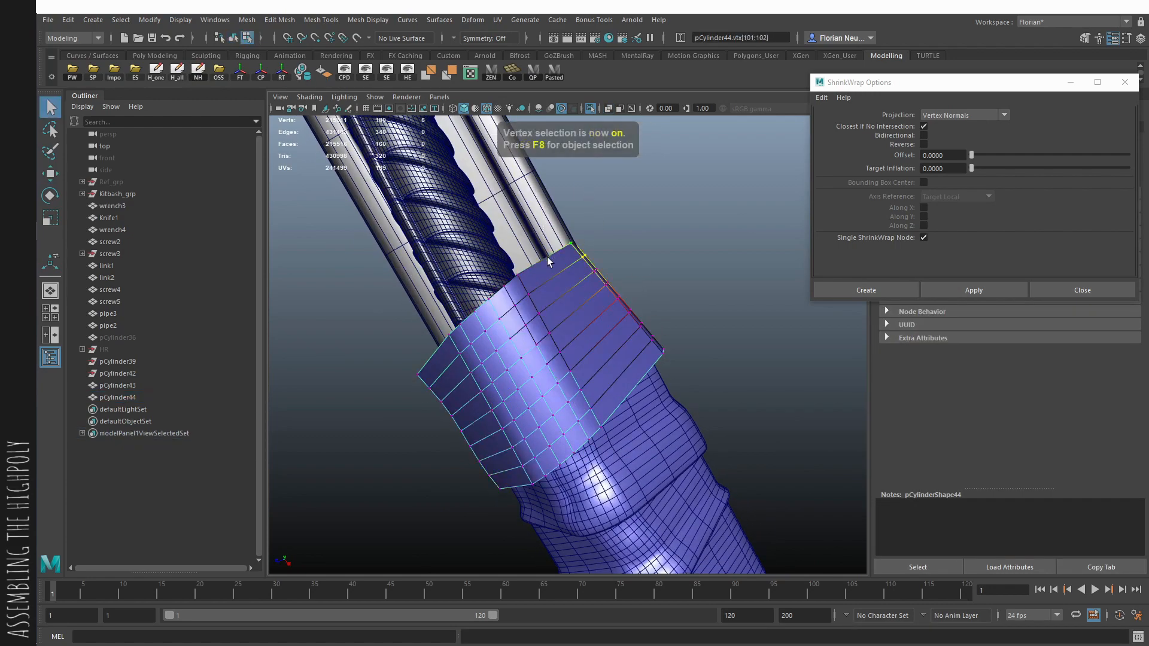
alt+drag(578, 313, 571, 392)
right_drag(571, 391, 633, 338)
alt+drag(670, 479, 687, 508)
alt+right_drag(688, 508, 682, 411)
- Shrink-wrap the fourth band onto the combined handle mesh and extrude its faces outward for thickness
key(q)
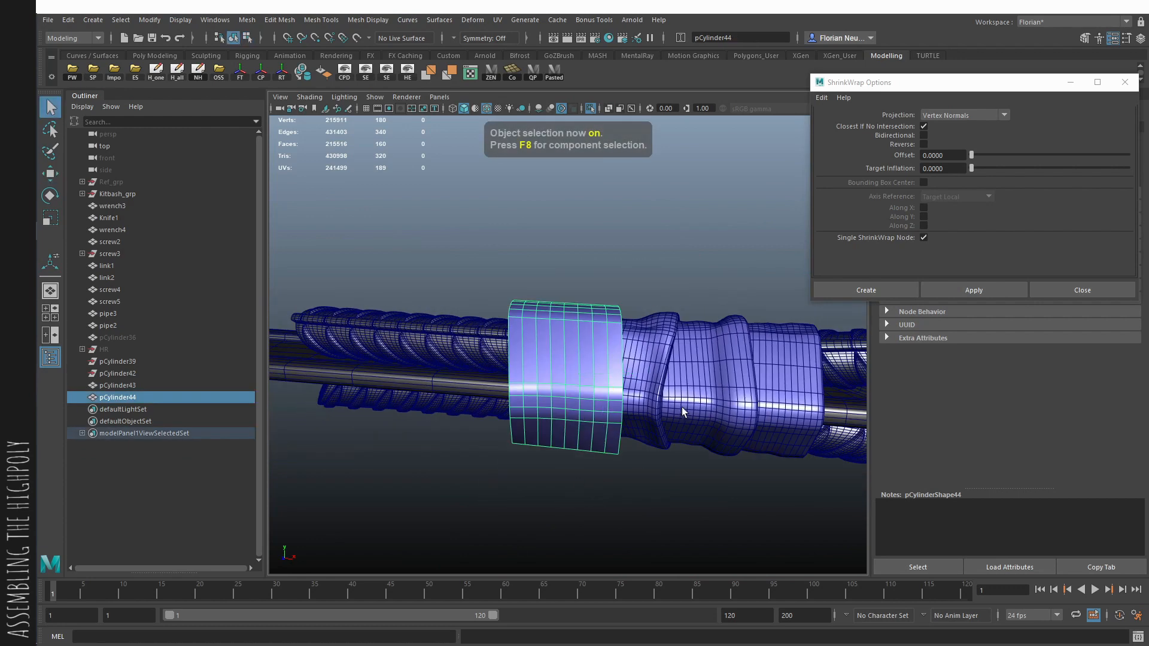
shift+click(682, 409)
click(981, 289)
alt+drag(700, 326, 604, 339)
click(520, 379)
key(ctrl+e)
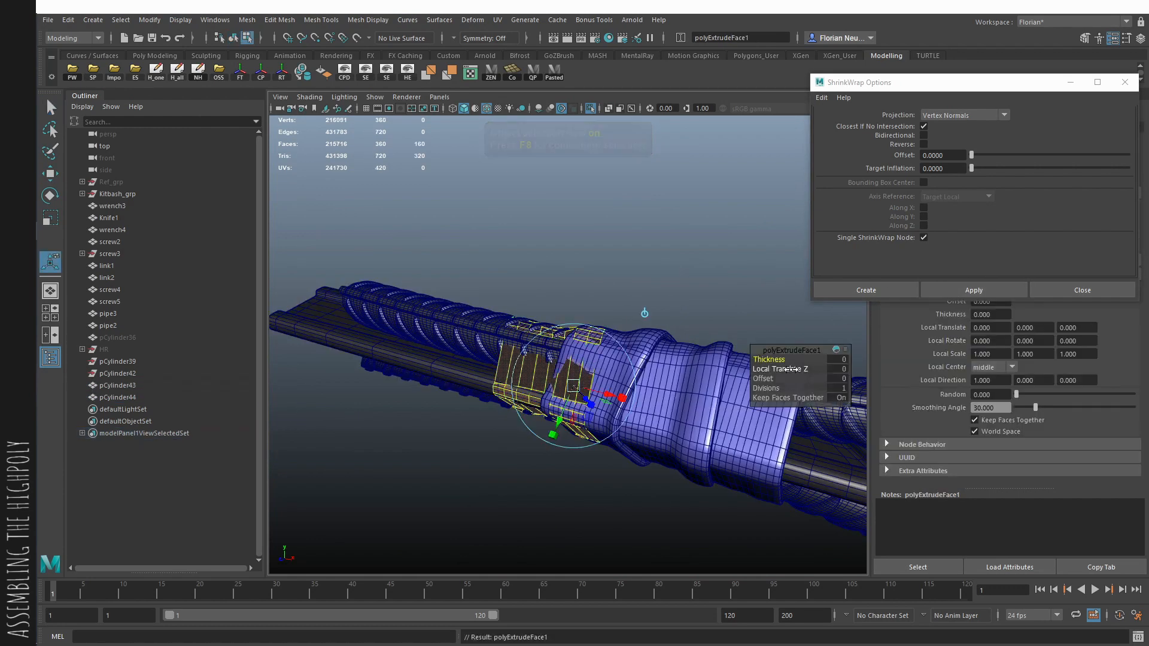
drag(786, 369, 796, 369)
alt+drag(573, 354, 686, 357)
- Insert supporting edge loops around the open rims of the extruded fourth band
key(q)
right_drag(606, 374, 688, 369)
click(599, 348)
click(688, 369)
mouse_move(688, 369)
alt+mouse_down()
mouse_move(611, 389)
mouse_move(669, 359)
alt+mouse_up()
key(space)
key(space)
alt+drag(669, 274, 557, 305)
alt+right_drag(557, 305, 531, 351)
click(532, 351)
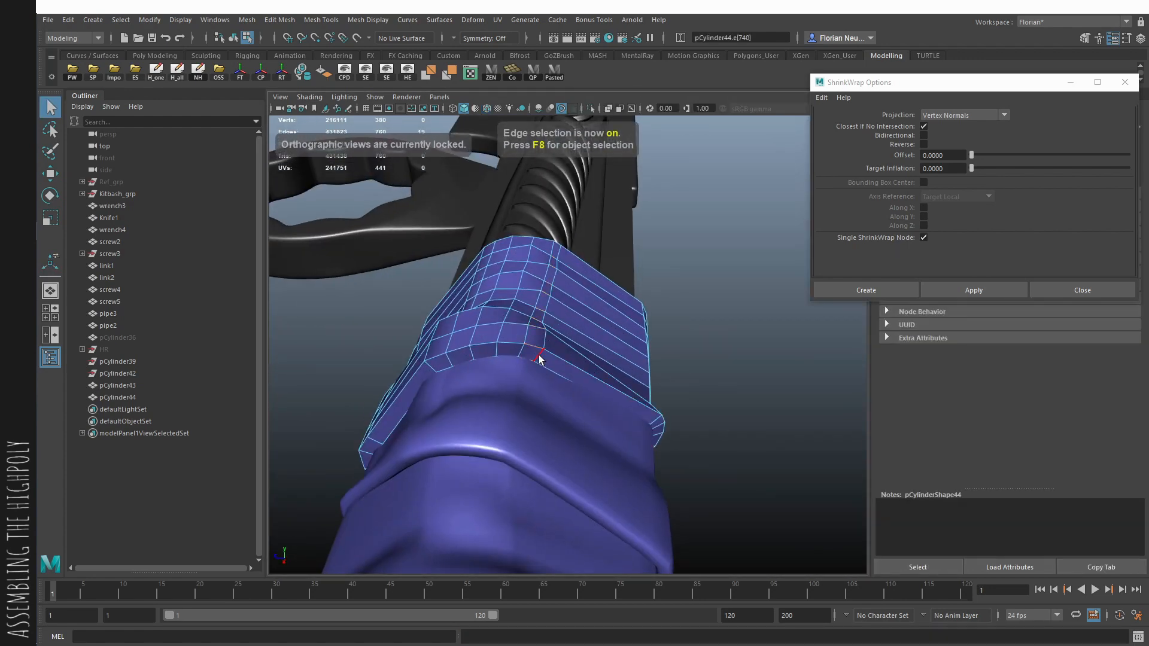
key(g)
- Turn on the fourth band's smooth preview and inspect the wrap from several sides for pipe parts poking through
key(F8)
key(3)
click(709, 415)
alt+drag(709, 416, 269, 351)
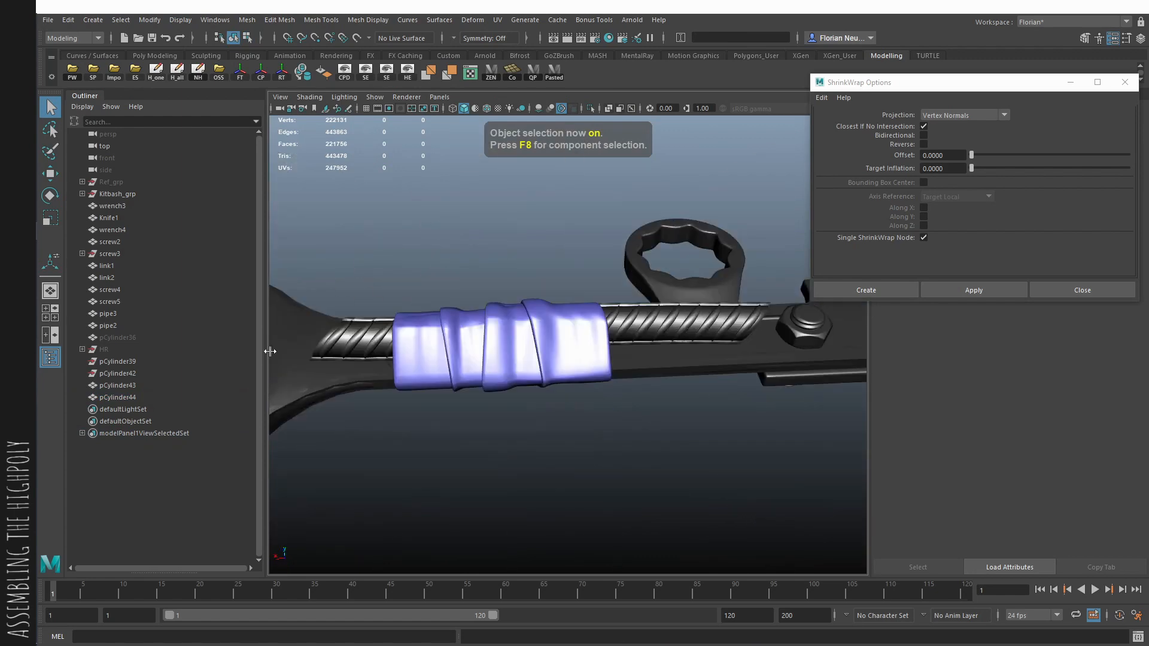
alt+drag(507, 298, 592, 376)
alt+right_drag(592, 375, 639, 397)
click(609, 351)
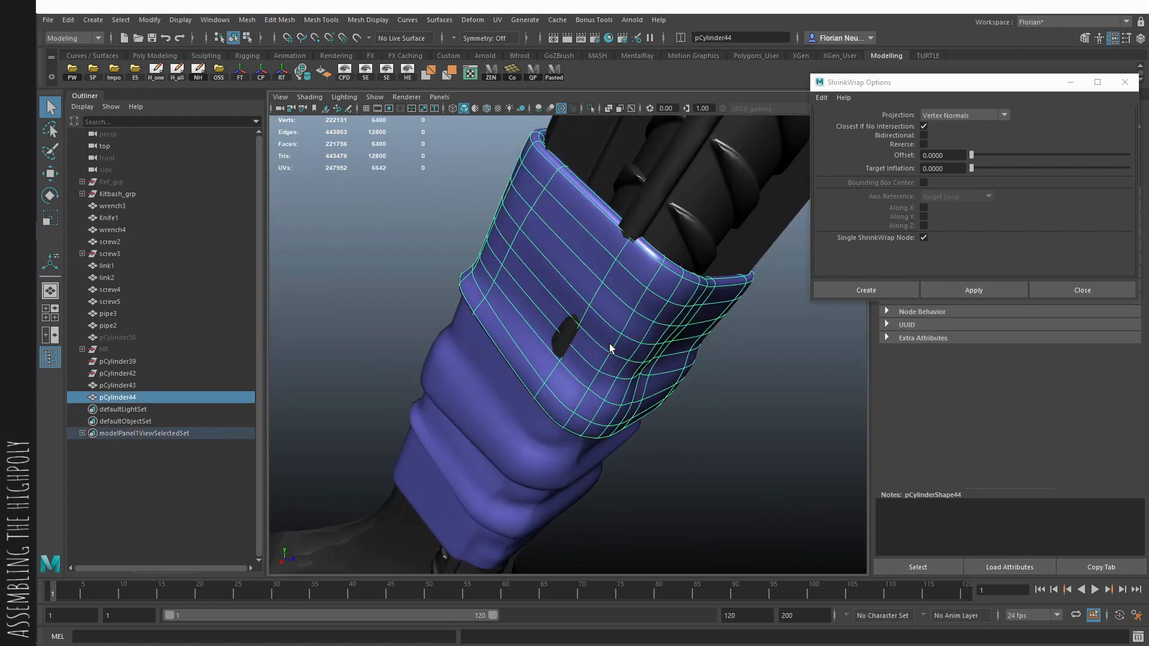
- Undo the fourth band's edge loops, extrusion and shrink-wrap
key(ctrl+z)
key(ctrl+z)
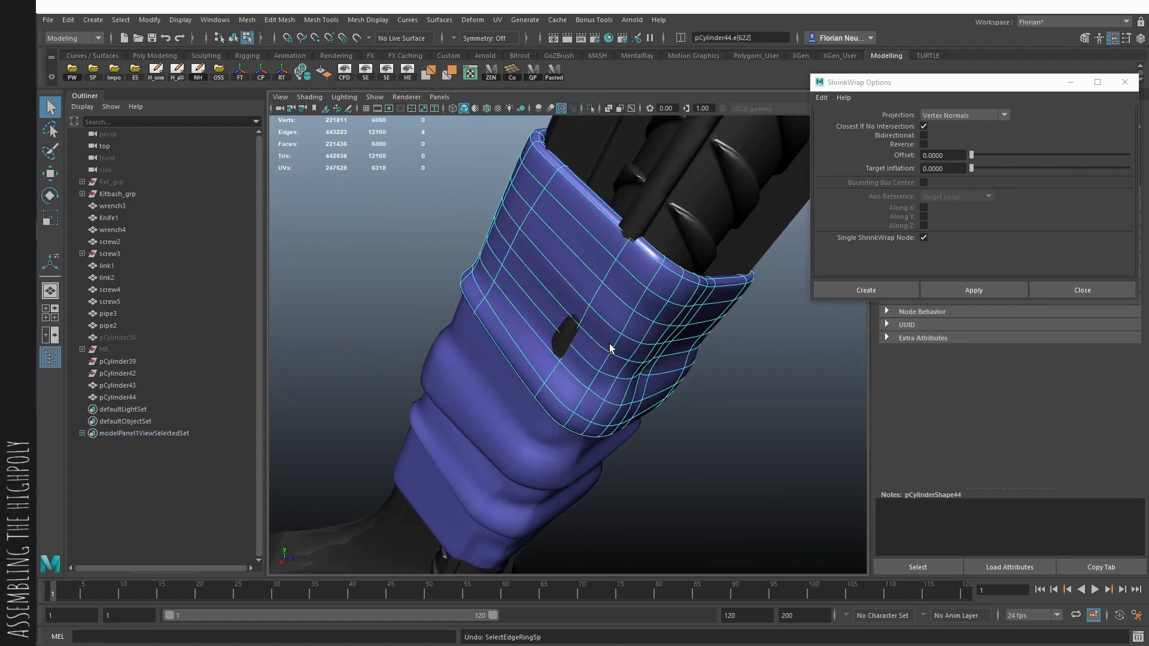
key(ctrl+z)
key(ctrl+z)
key(ctrl+z)
key(ctrl+z)
key(1)
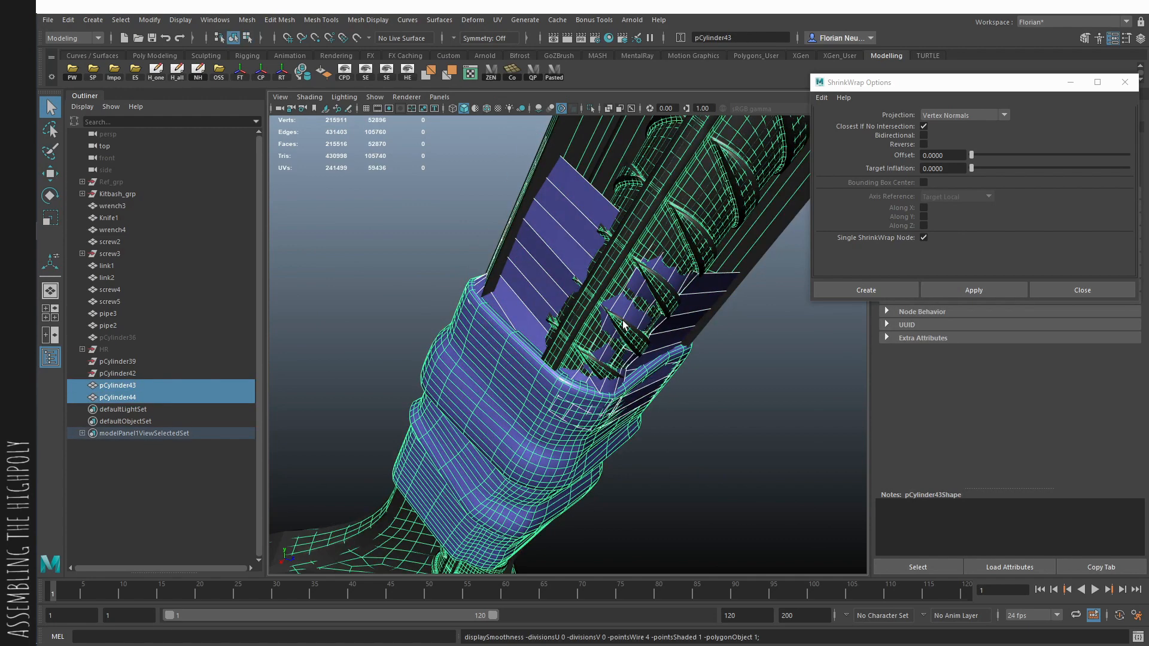
- Reposition the fourth band's vertices around the spot where the handle pokes through
key(ctrl+z)
click(621, 324)
alt+drag(621, 324, 569, 411)
key(F9)
drag(506, 390, 637, 389)
key(w)
drag(594, 340, 649, 360)
key(ctrl+z)
- Shrink-wrap the reshaped fourth band onto the combined handle mesh and extrude its faces outward along local Z
key(F8)
key(q)
shift+click(654, 347)
click(966, 284)
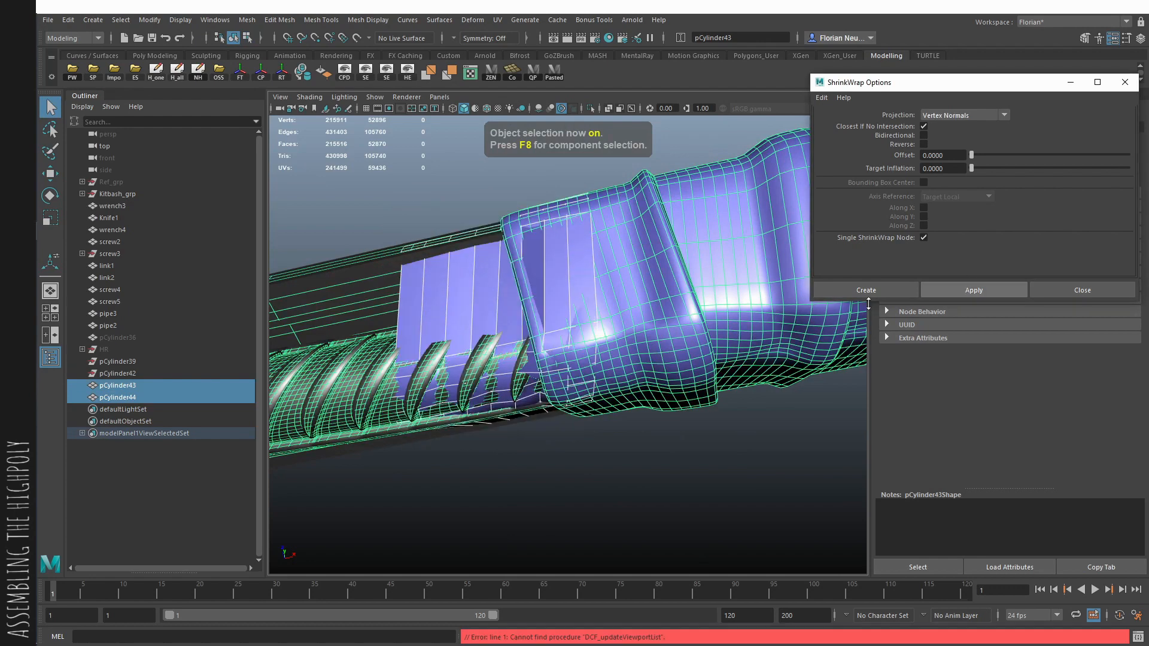
click(471, 328)
key(ctrl+e)
drag(799, 371, 806, 368)
- Insert an edge loop around each open rim of the fourth band and turn on its smooth preview
alt+drag(703, 421, 466, 506)
key(q)
key(F10)
click(659, 310)
drag(659, 315, 663, 313)
alt+drag(765, 335, 628, 342)
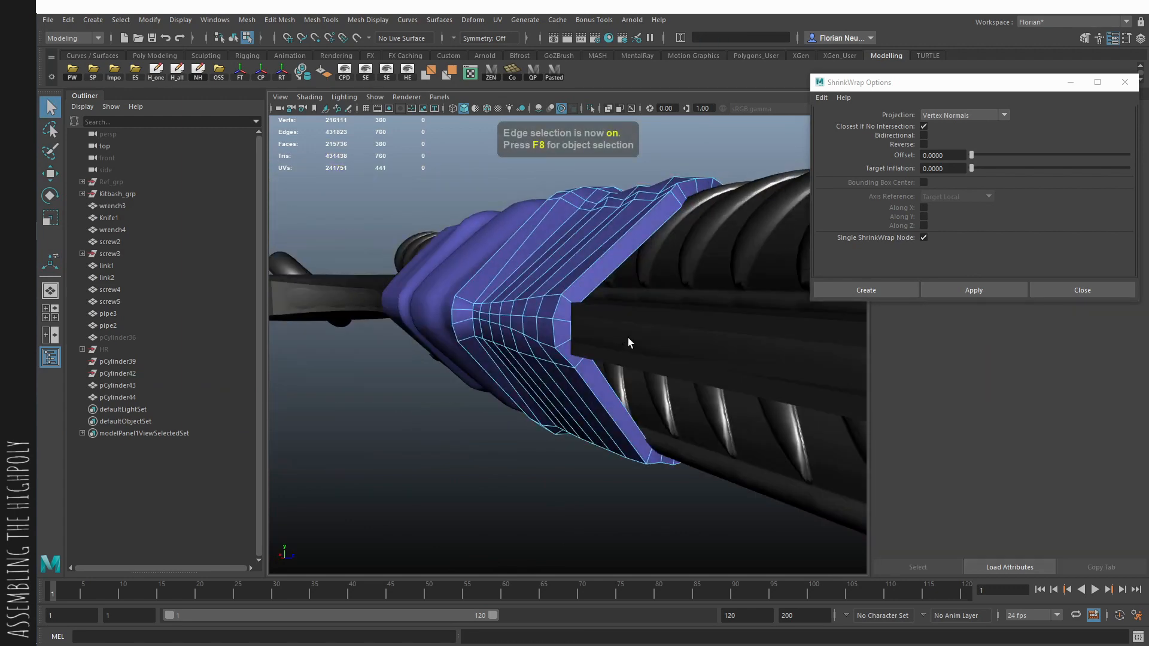
click(565, 322)
key(3)
- Duplicate the finished fourth band and move the copy into the hidden HR group
key(F8)
alt+drag(615, 402, 366, 397)
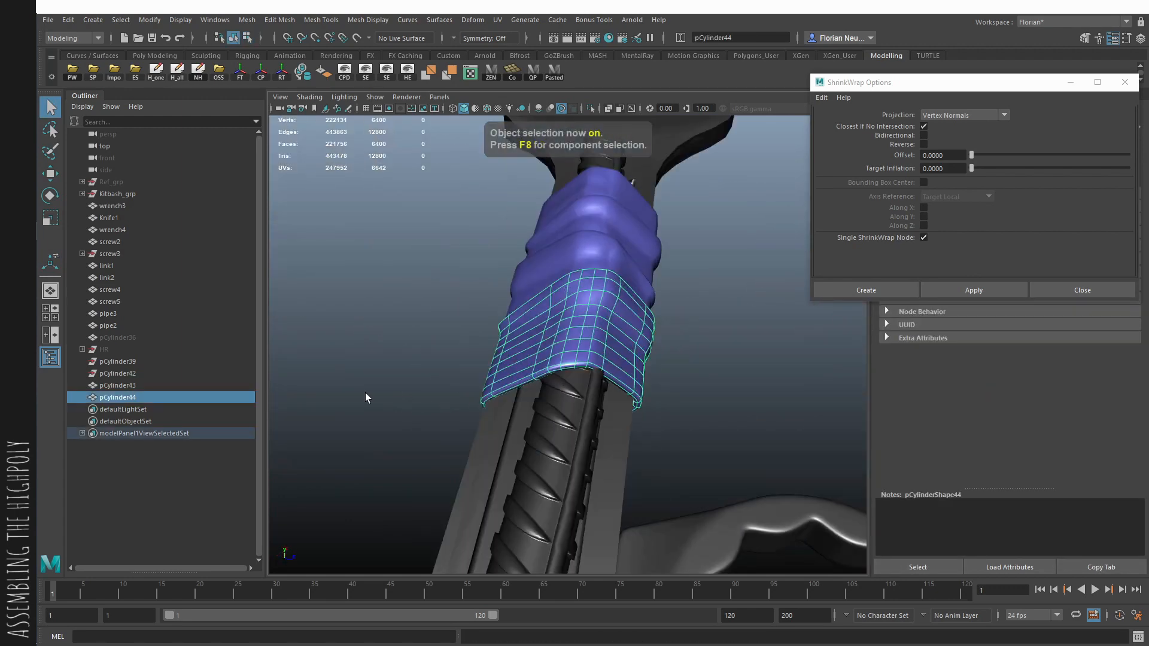
key(ctrl+d)
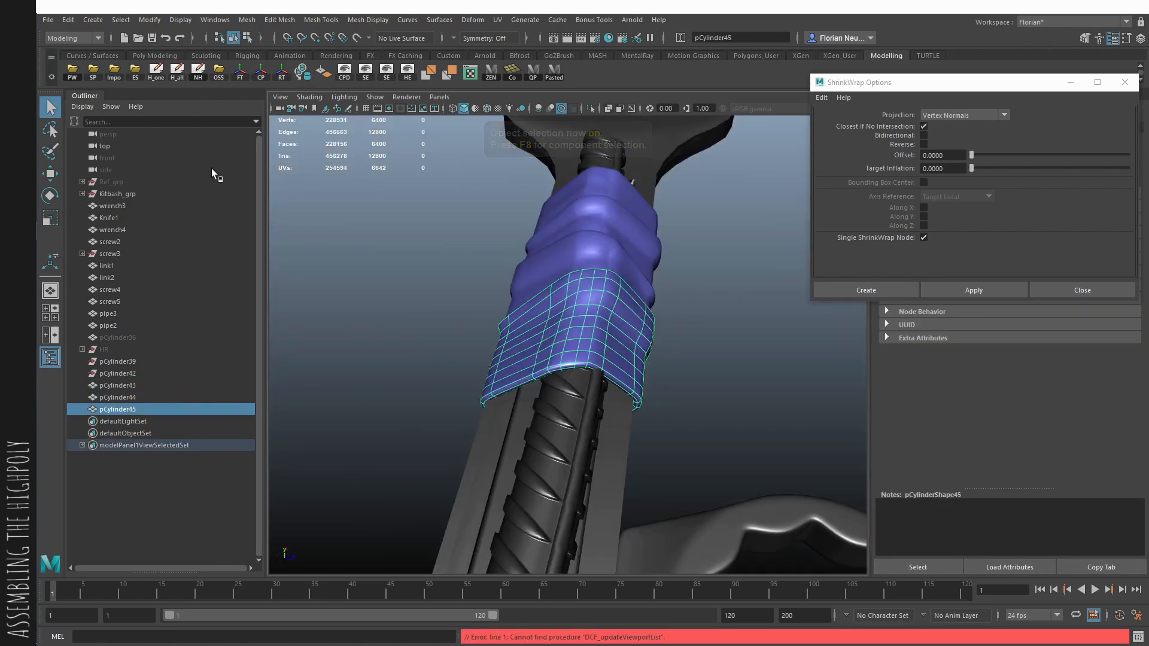
ctrl+click(117, 350)
key(p)
click(603, 362)
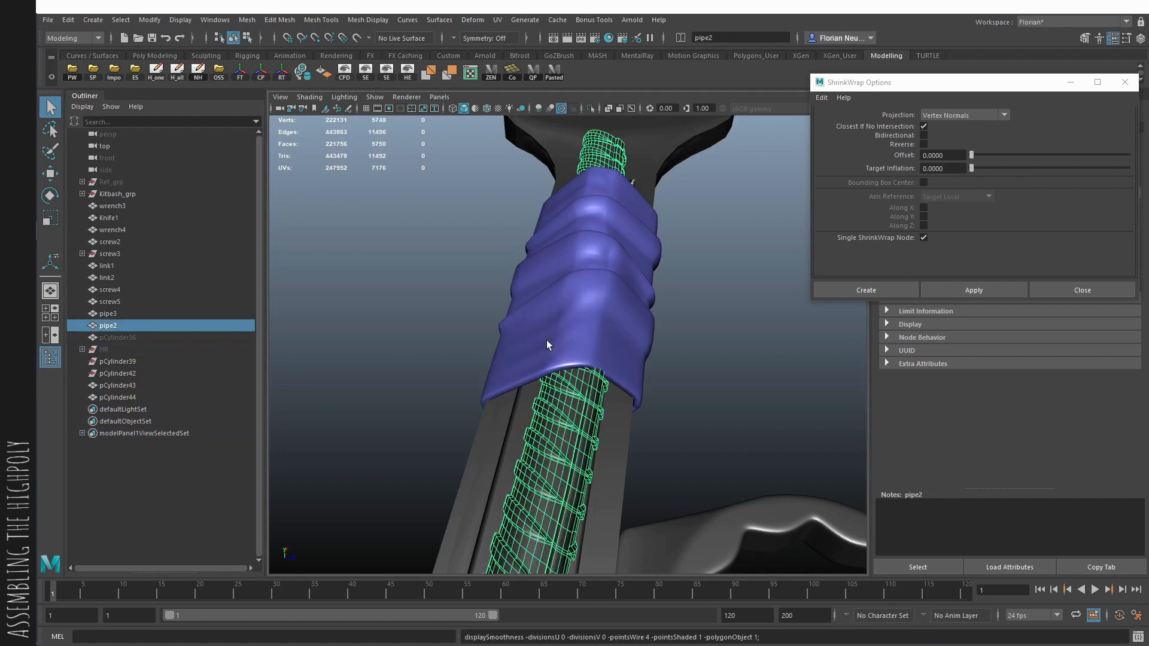
- Smooth the fourth band's mesh with one division and combine it with the wrench-and-pipes handle mesh
click(546, 345)
click(248, 21)
click(293, 131)
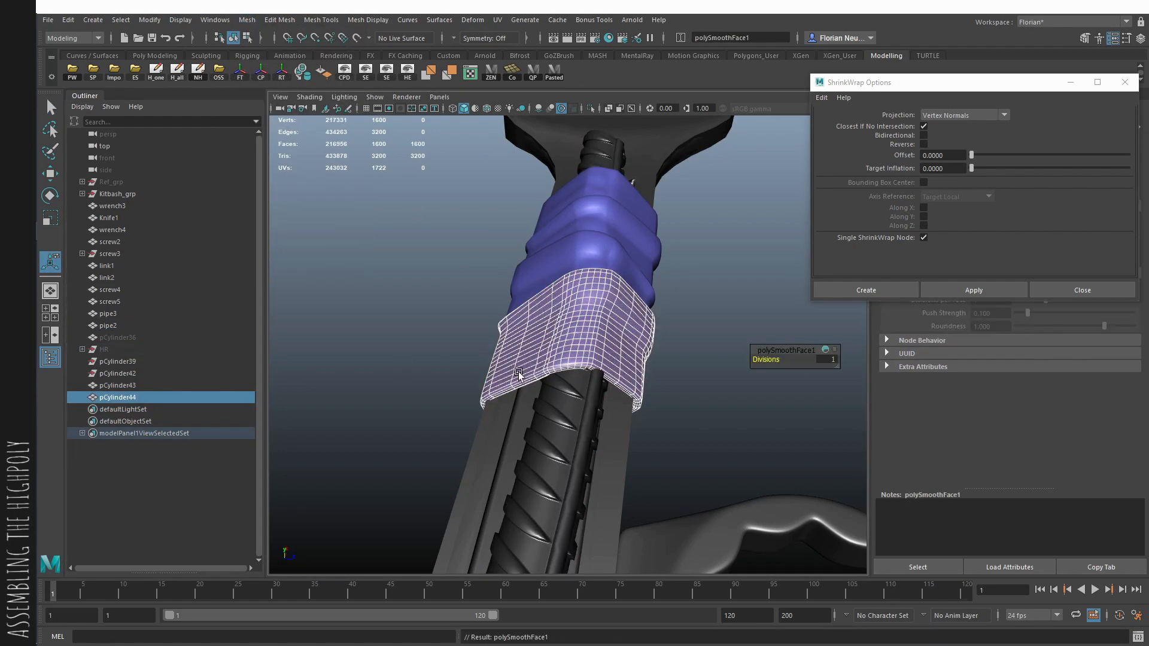
shift+click(557, 407)
alt+drag(556, 407, 551, 372)
click(303, 72)
alt+right_drag(550, 372, 387, 367)
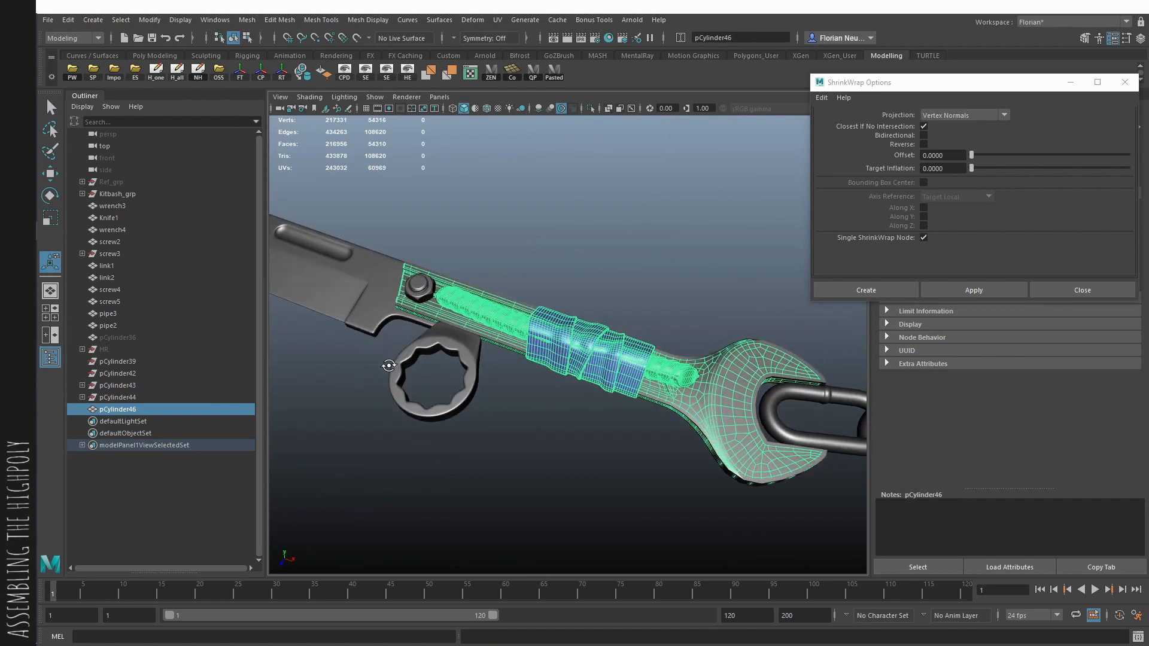
- Delete all construction history to clear the leftover groups from the combined handle mesh
alt+drag(387, 367, 551, 403)
click(550, 403)
alt+right_drag(443, 388, 516, 386)
click(175, 72)
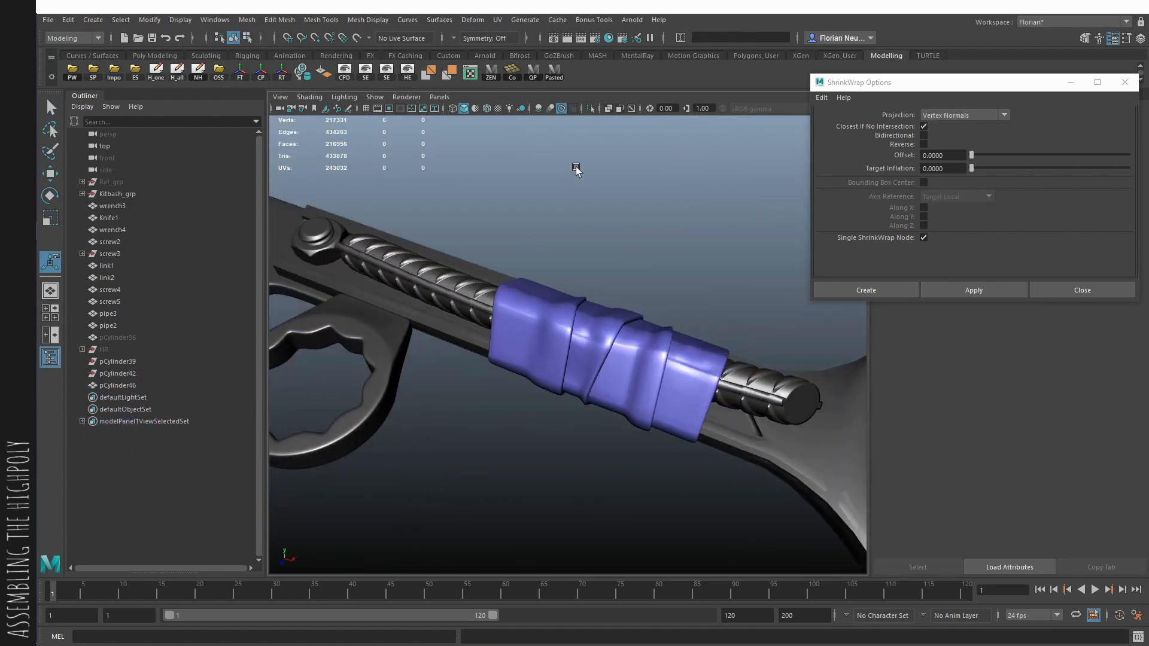
- Isolate the combined handle mesh together with the ring wrench (wrench4) in the viewport
alt+drag(566, 179, 527, 269)
alt+right_drag(526, 269, 590, 278)
click(632, 305)
click(613, 235)
alt+middle_drag(508, 270, 597, 298)
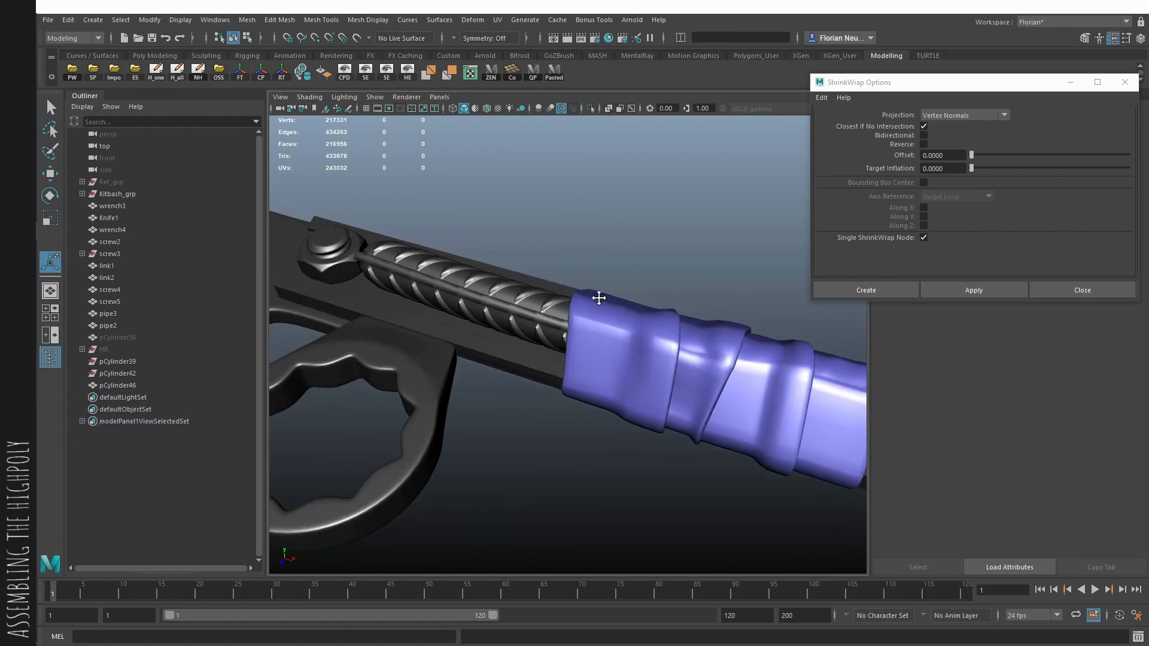
click(497, 310)
shift+click(419, 356)
alt+right_drag(529, 302, 501, 358)
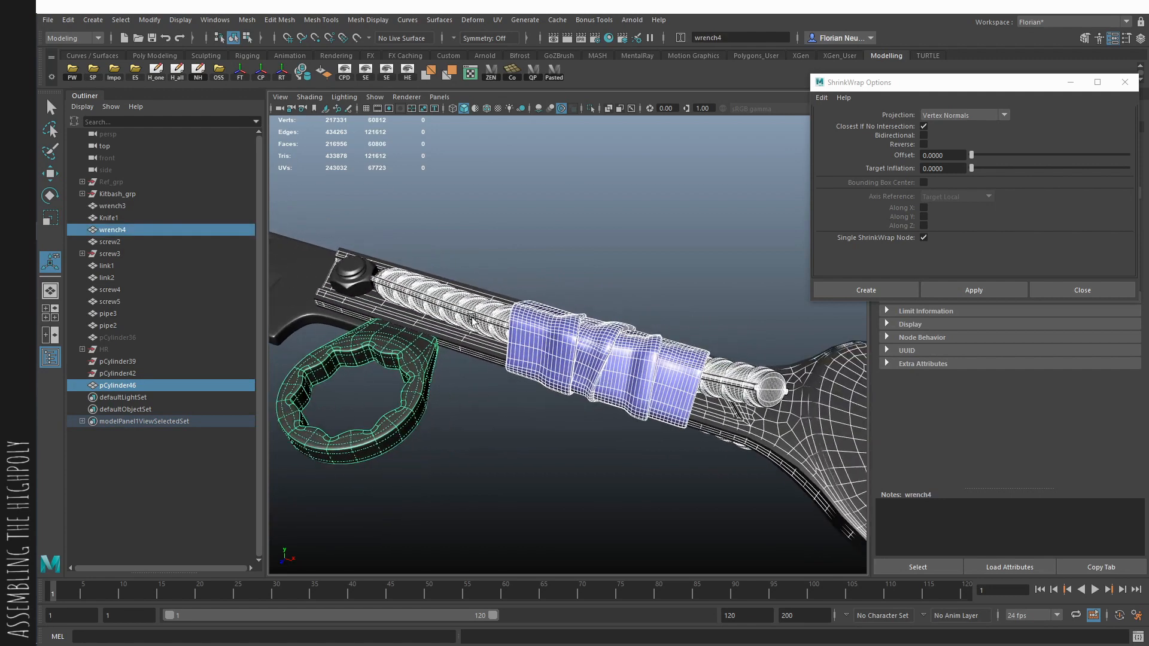
alt+drag(501, 357, 538, 325)
key(ctrl+1)
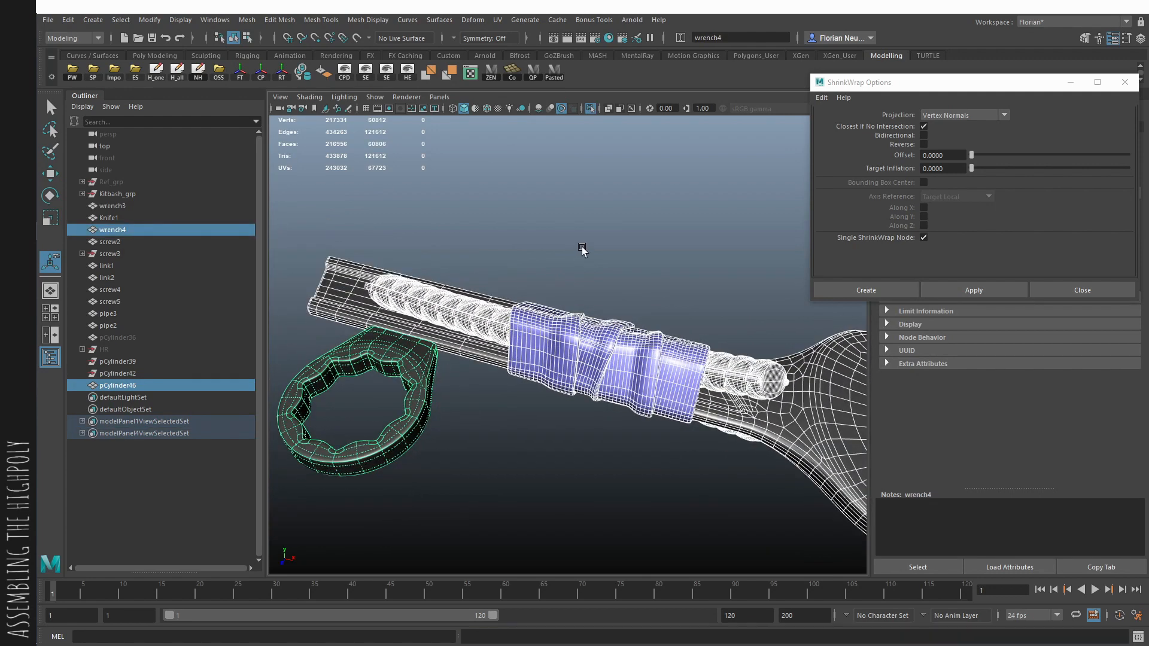
click(571, 273)
- Duplicate the hidden base cylinder, unhide the copy, and slide it along the handle to overlap the wrapped section's blade-side end
click(232, 336)
key(ctrl+d)
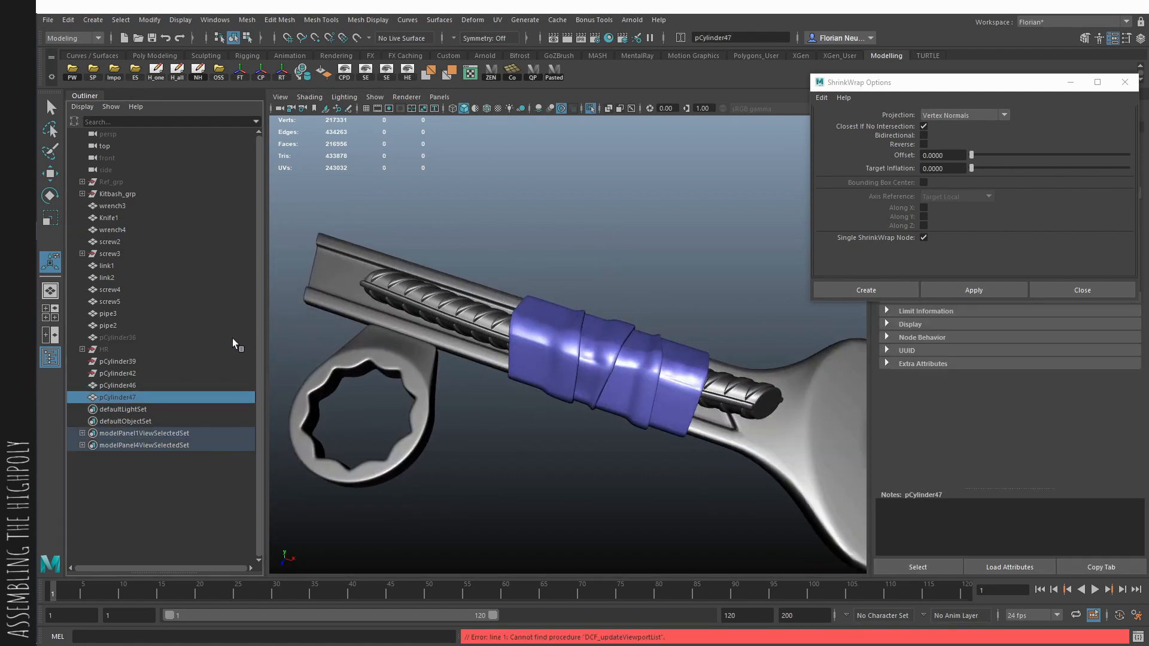
key(shift+h)
key(w)
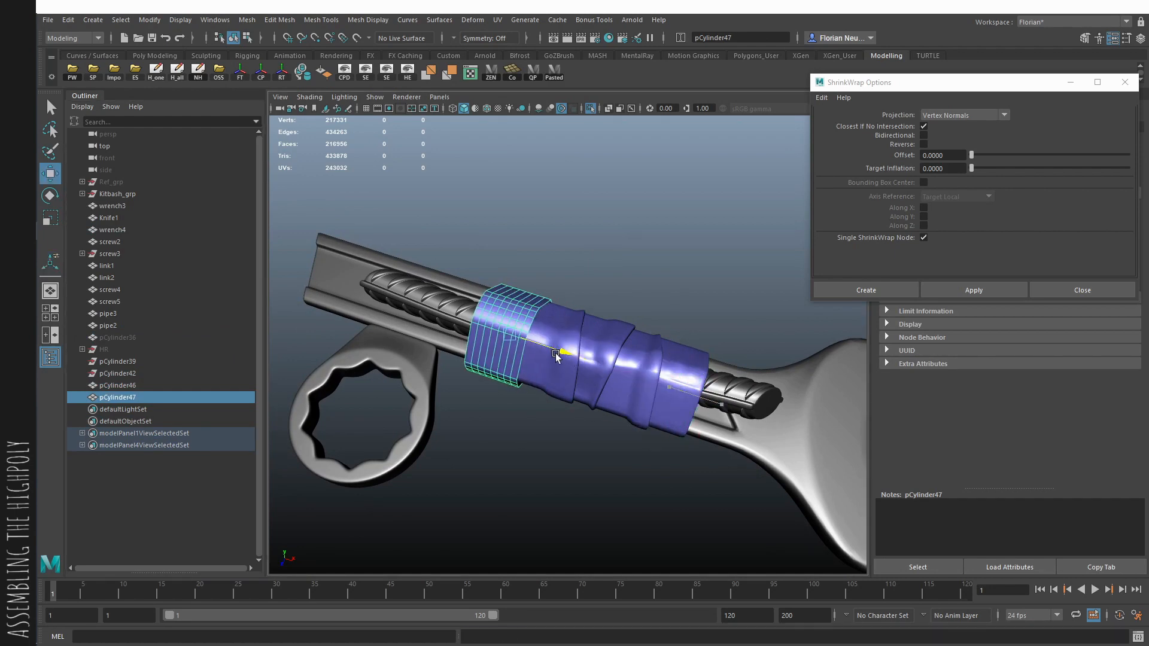
drag(556, 355, 597, 377)
alt+right_drag(597, 377, 653, 404)
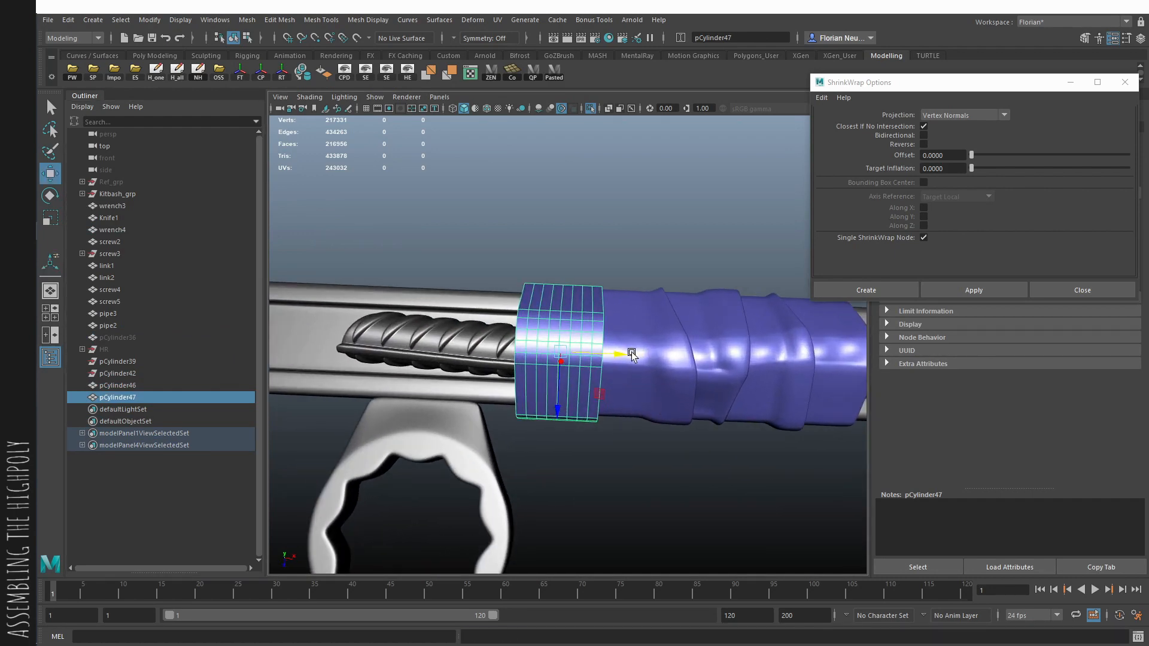
alt+drag(631, 353, 602, 354)
- Try to shrink-wrap the fifth band onto the combined handle mesh and extrude its faces 0.3 along local Z
shift+click(607, 417)
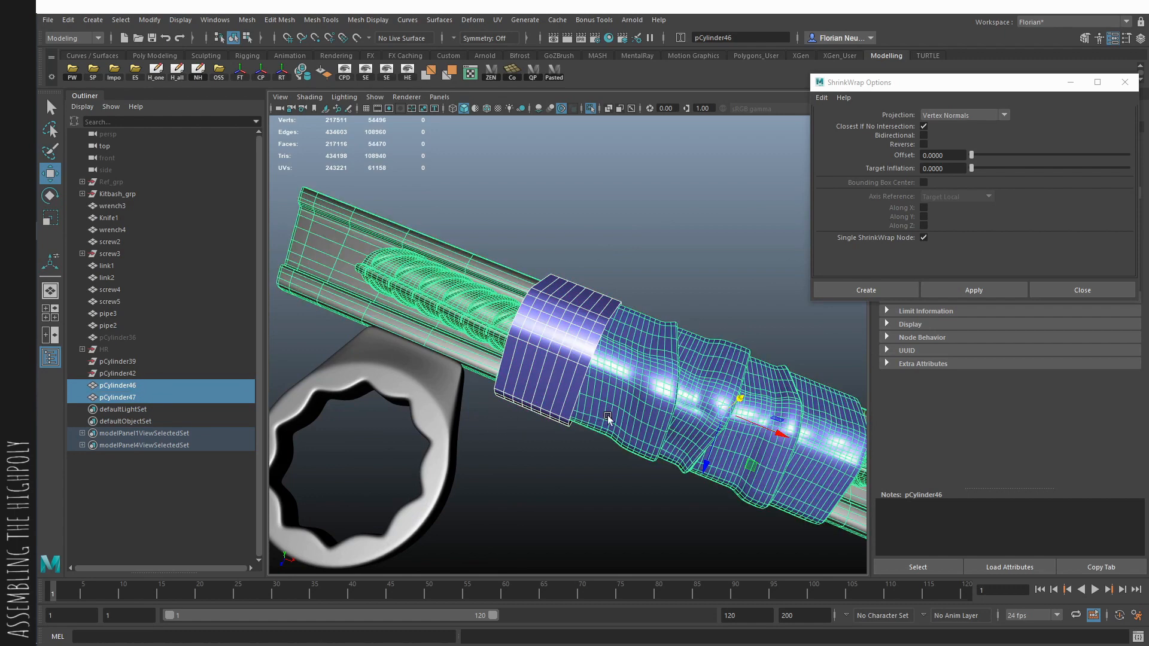
click(543, 384)
key(ctrl+e)
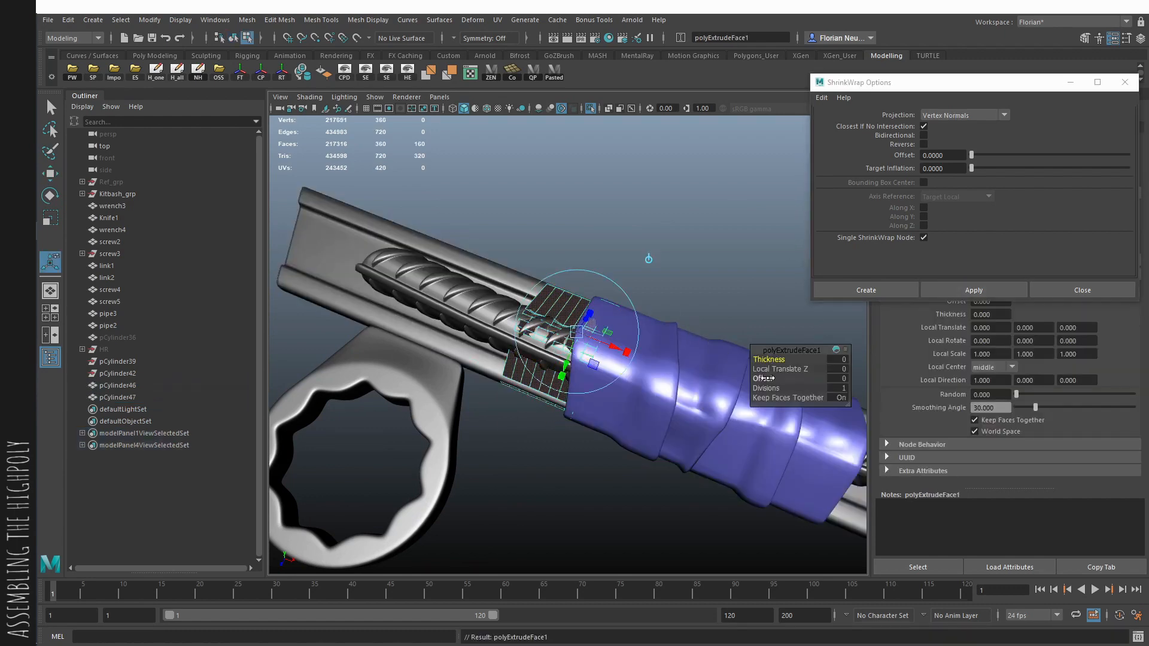
drag(780, 369, 799, 369)
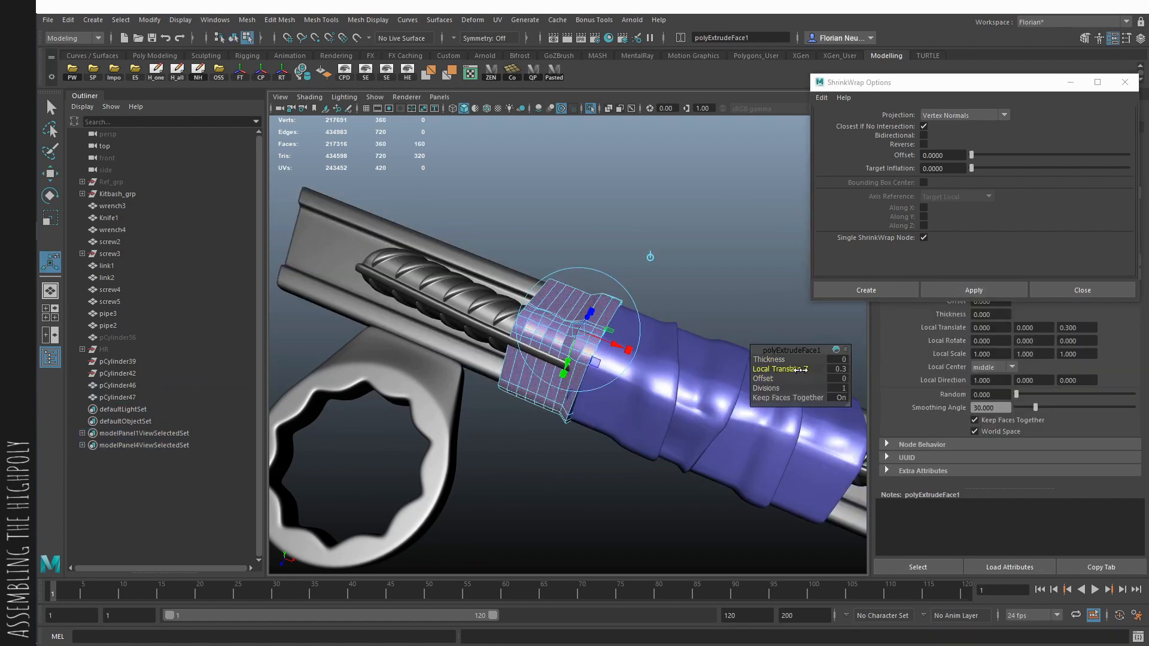
alt+drag(672, 379, 719, 316)
alt+drag(673, 362, 581, 370)
key(ctrl+z)
key(ctrl+z)
key(ctrl+z)
key(ctrl+z)
key(ctrl+z)
- Reposition vertices of the unwrapped fifth band to improve its fit around the handle
click(632, 317)
key(F9)
key(w)
key(F8)
- Shrink-wrap the adjusted fifth band onto the combined handle mesh and extrude its faces about 0.34 along local Z
shift+click(664, 334)
click(973, 294)
key(q)
click(580, 368)
key(ctrl+e)
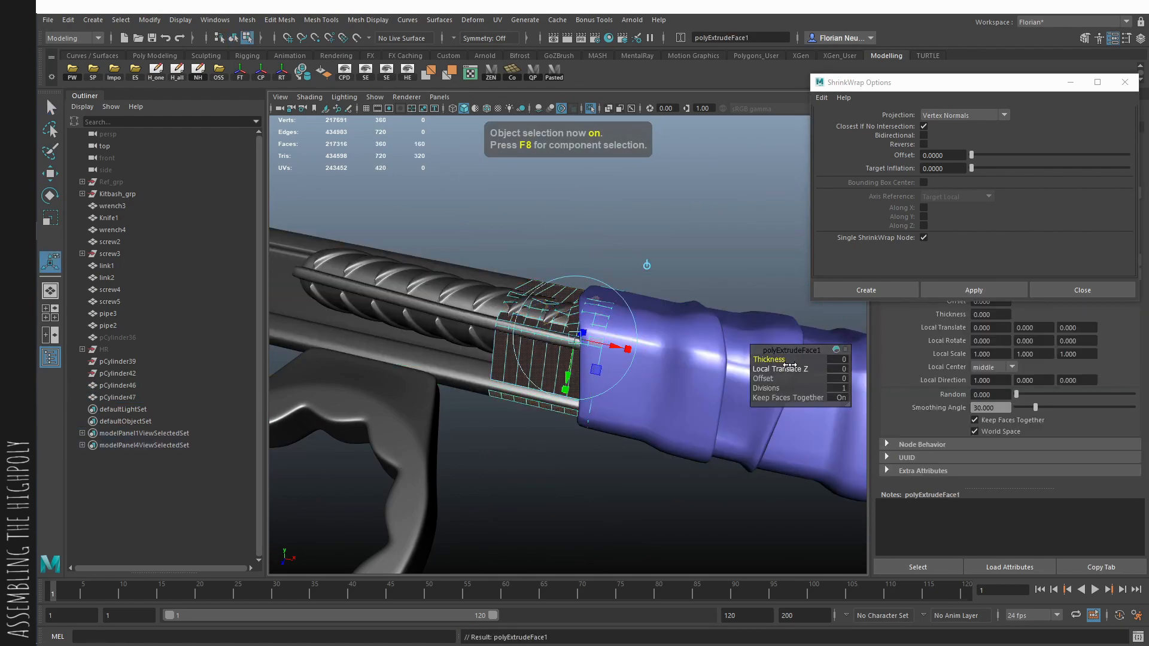
drag(778, 369, 799, 368)
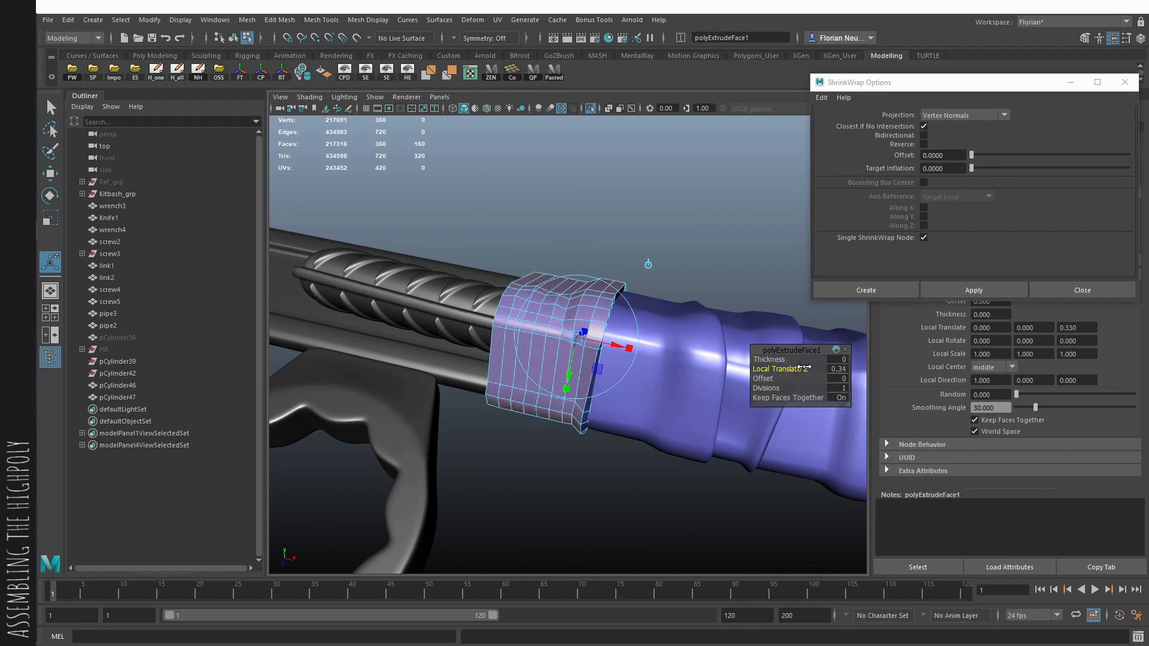
- Insert an edge loop around each open rim of the fifth band and turn on its smooth preview
alt+drag(688, 329, 570, 345)
key(F10)
click(570, 339)
key(q)
alt+drag(478, 343, 585, 350)
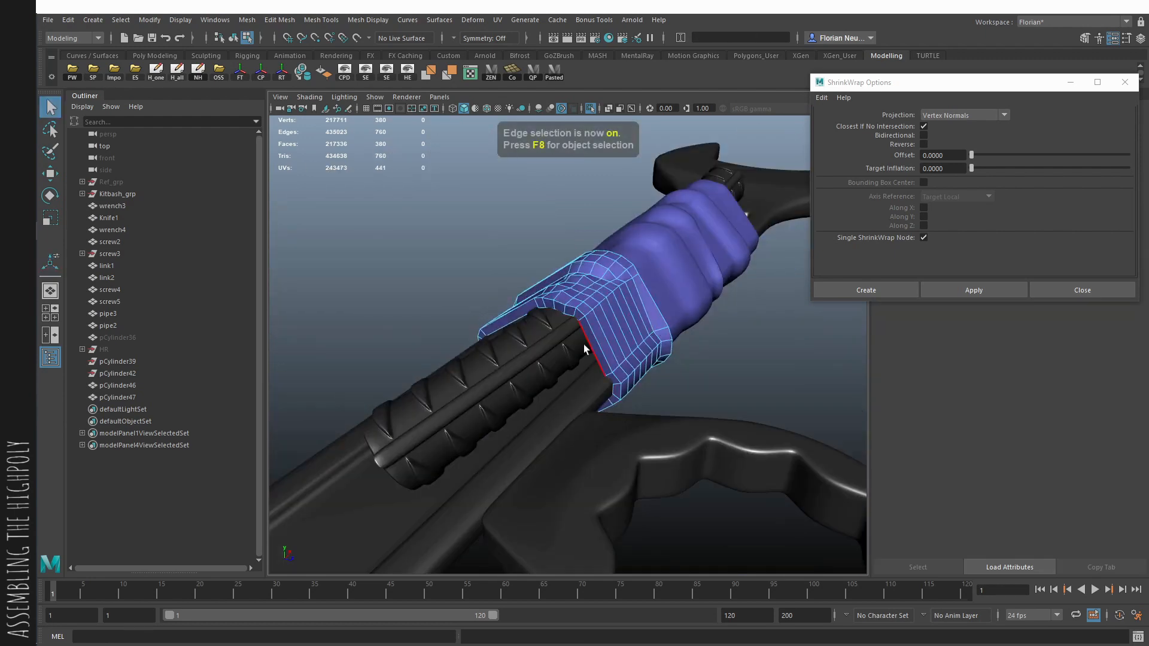
click(581, 322)
key(3)
key(F8)
click(747, 373)
alt+drag(747, 373, 622, 390)
scroll(627, 398, down, 5)
scroll(622, 390, up, 5)
alt+middle_drag(622, 390, 628, 408)
click(558, 446)
key(3)
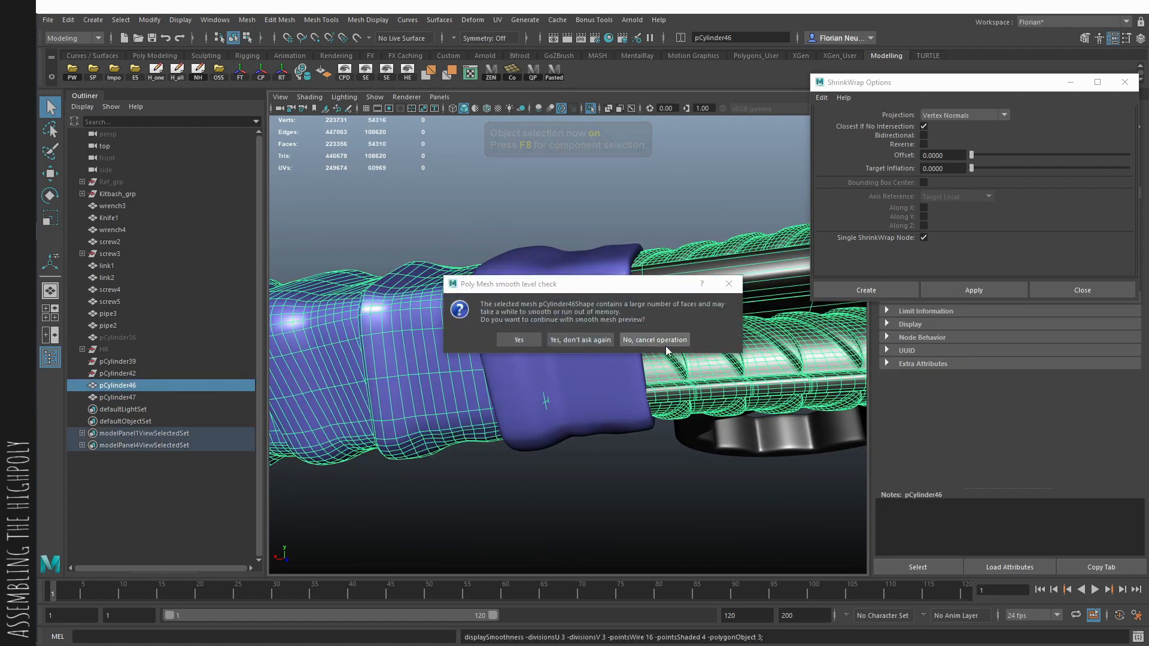
click(667, 346)
- Refine the thickened fifth band's vertices and keep its smooth preview on
click(623, 454)
click(622, 403)
alt+drag(622, 403, 625, 488)
alt+right_drag(626, 490, 638, 494)
key(1)
alt+drag(593, 472, 561, 433)
key(F10)
key(3)
key(F9)
key(alt+x)
key(alt+x)
key(w)
key(F8)
click(710, 508)
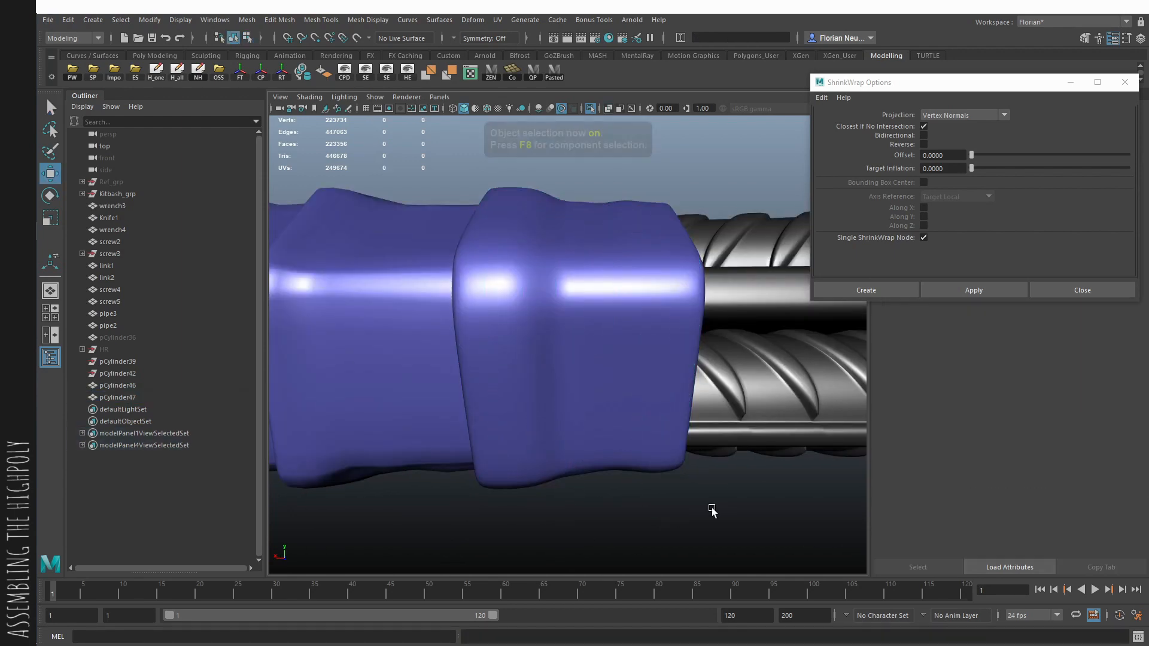
- Duplicate the finished fifth band and move the copy into the hidden HR group
alt+drag(710, 508, 500, 463)
alt+right_drag(500, 463, 472, 423)
click(537, 340)
alt+drag(537, 340, 550, 371)
alt+right_drag(550, 370, 589, 428)
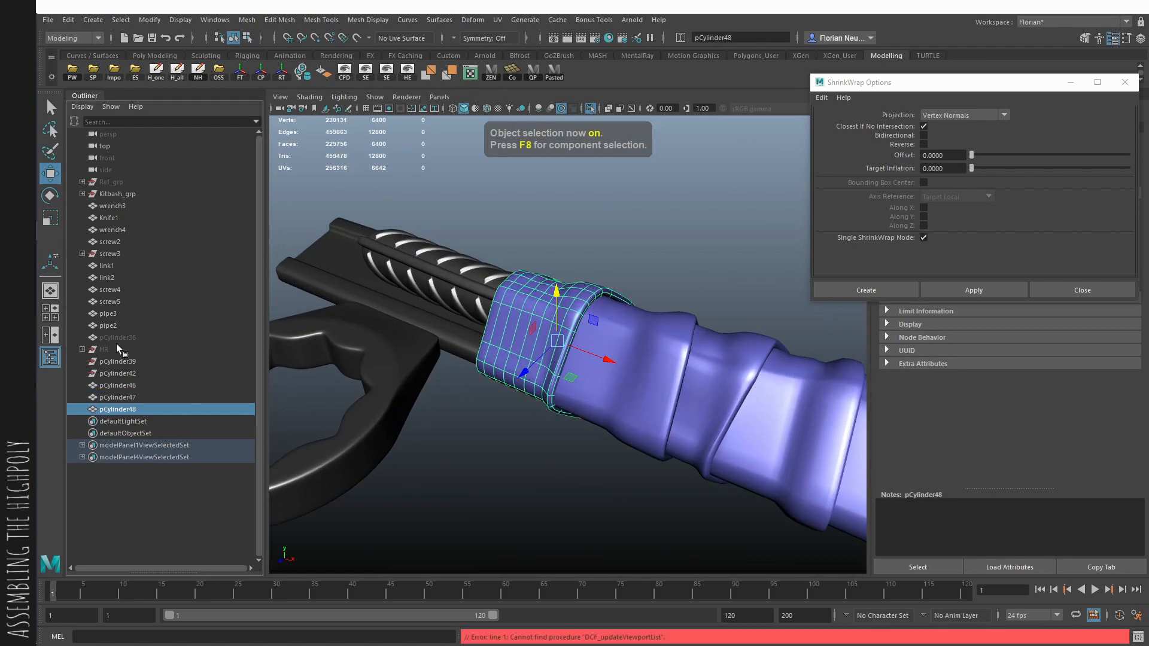
ctrl+click(118, 348)
- Smooth the original fifth band's mesh and combine it with the handle mesh
click(507, 348)
click(247, 20)
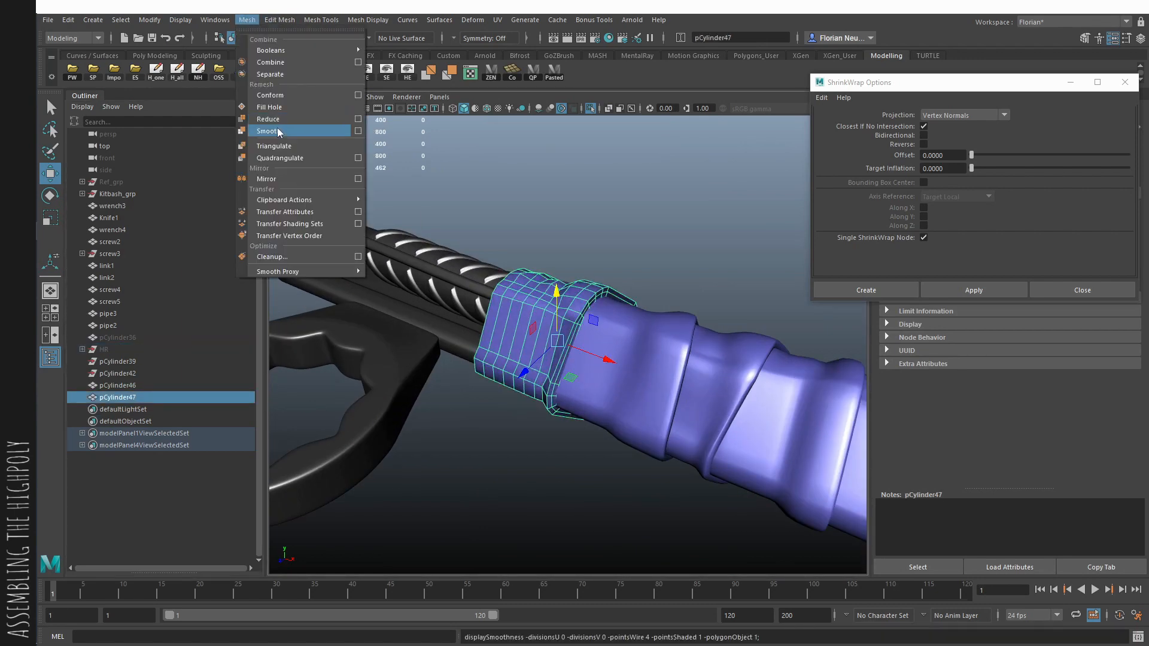
click(278, 130)
shift+click(411, 244)
key(ctrl+shift+c)
click(558, 219)
alt+drag(558, 219, 440, 305)
click(559, 305)
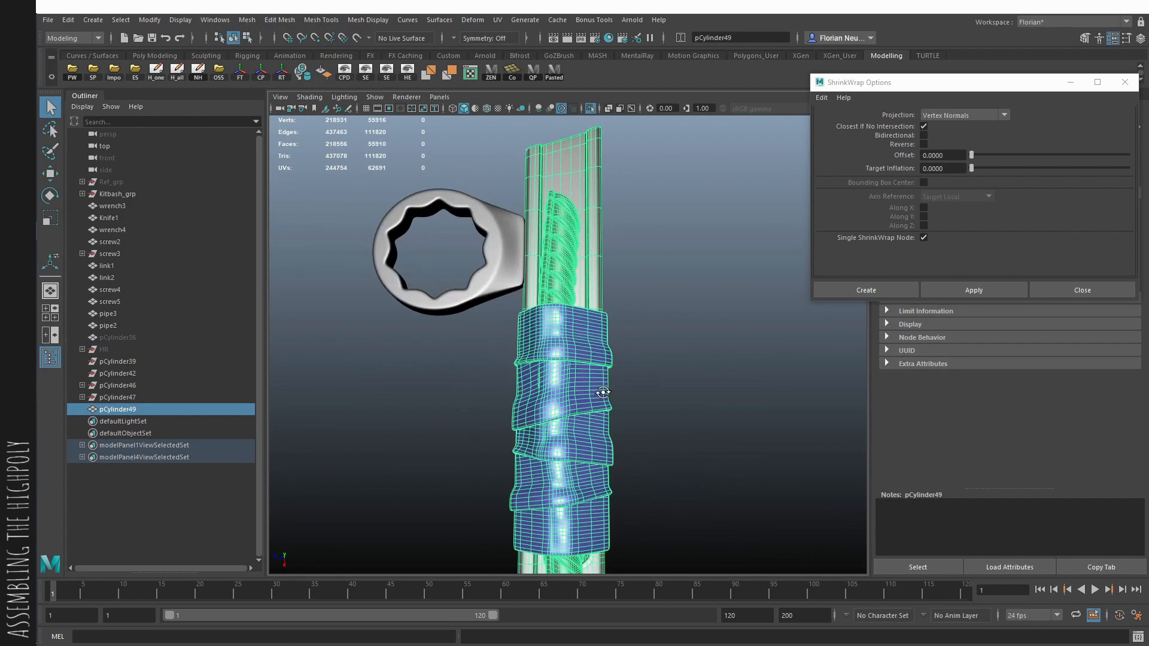
- Duplicate the hidden base cylinder again, unhide the copy, and slide it over the fifth band's blade-side end
alt+drag(560, 305, 648, 291)
alt+right_drag(647, 291, 688, 329)
alt+drag(688, 329, 748, 346)
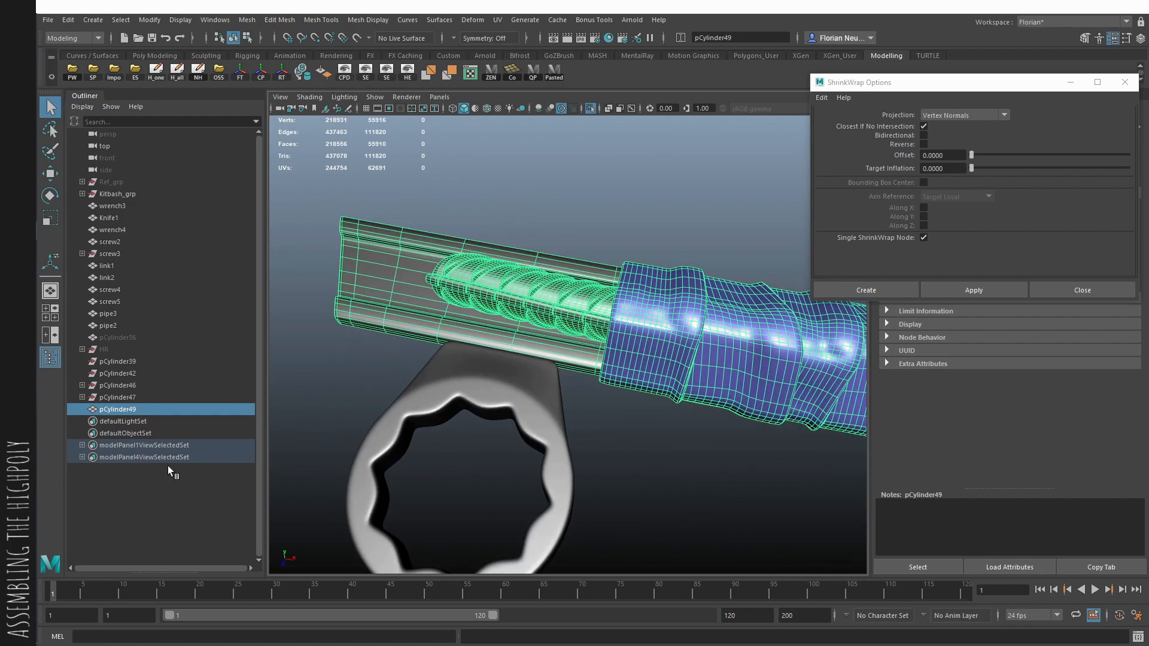
click(136, 339)
key(ctrl+d)
key(shift+p)
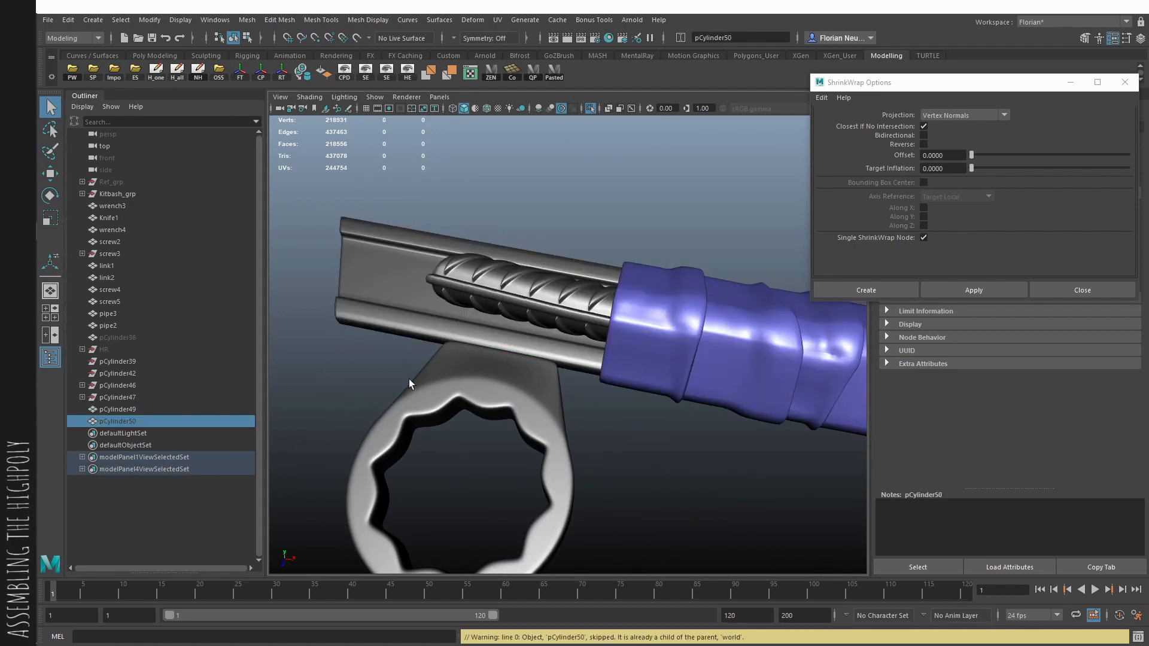
key(w)
scroll(761, 412, down, 3)
drag(817, 373, 576, 346)
scroll(493, 375, up, 2)
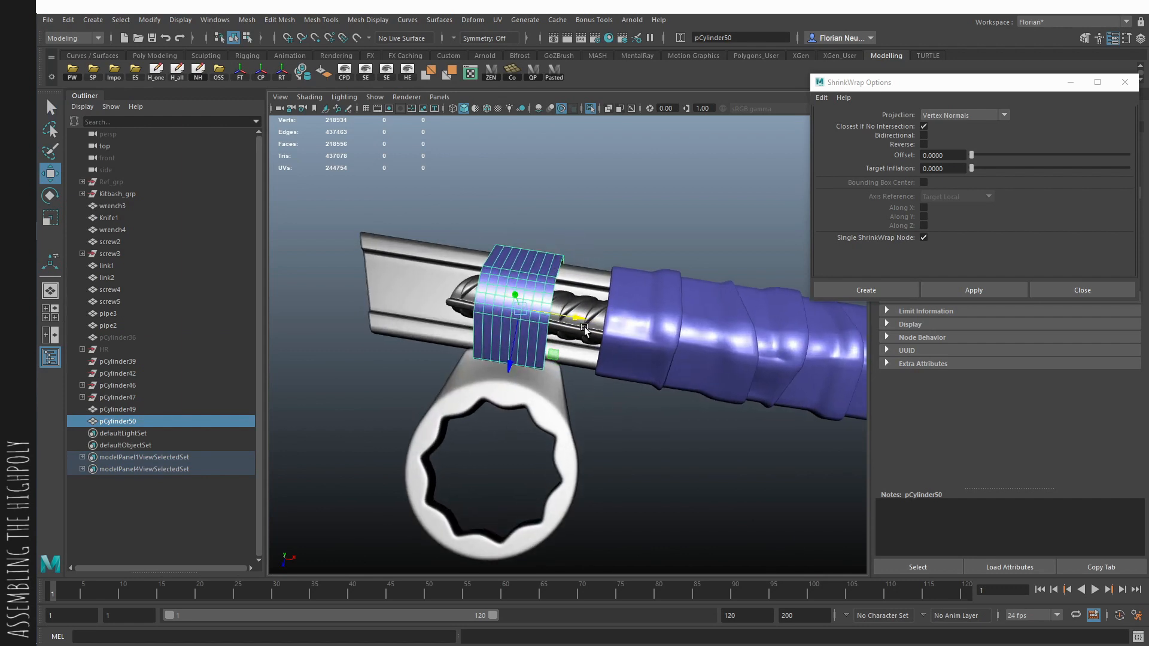
drag(585, 328, 654, 330)
- Add a lattice deformer to the sixth band
drag(620, 375, 503, 454)
key(w)
key(F8)
key(b)
shift+right_drag(620, 438, 632, 429)
click(588, 533)
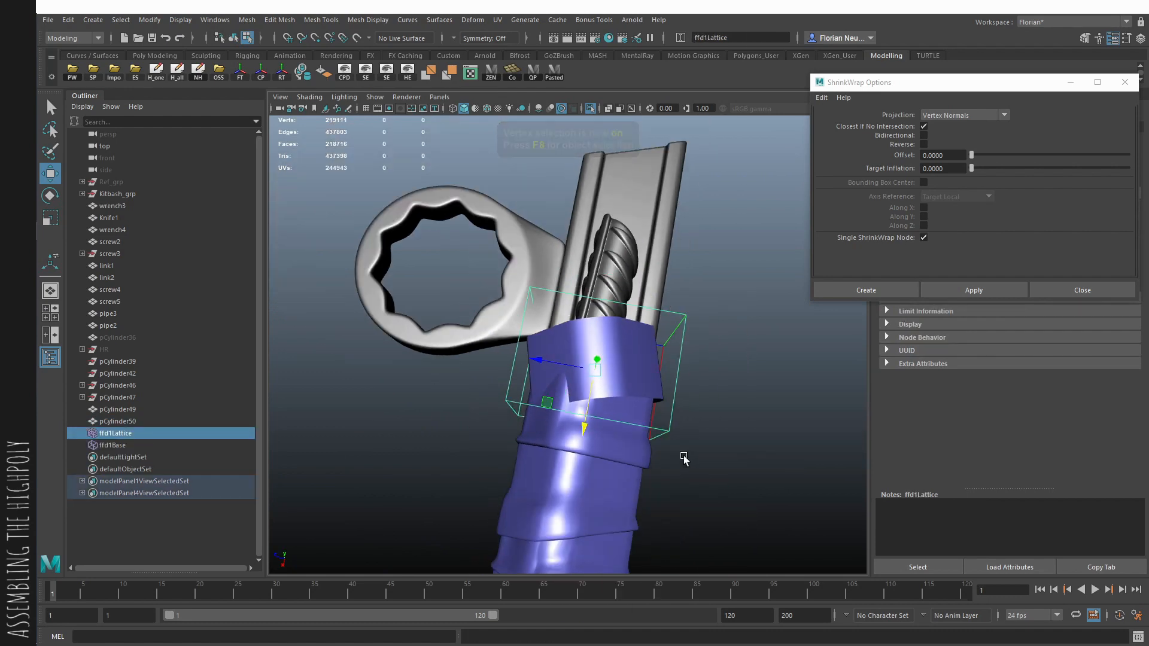
- Move the lattice's corner points to skew the sixth band, and bake the shape by deleting all history
right_drag(355, 432, 353, 431)
drag(550, 393, 461, 468)
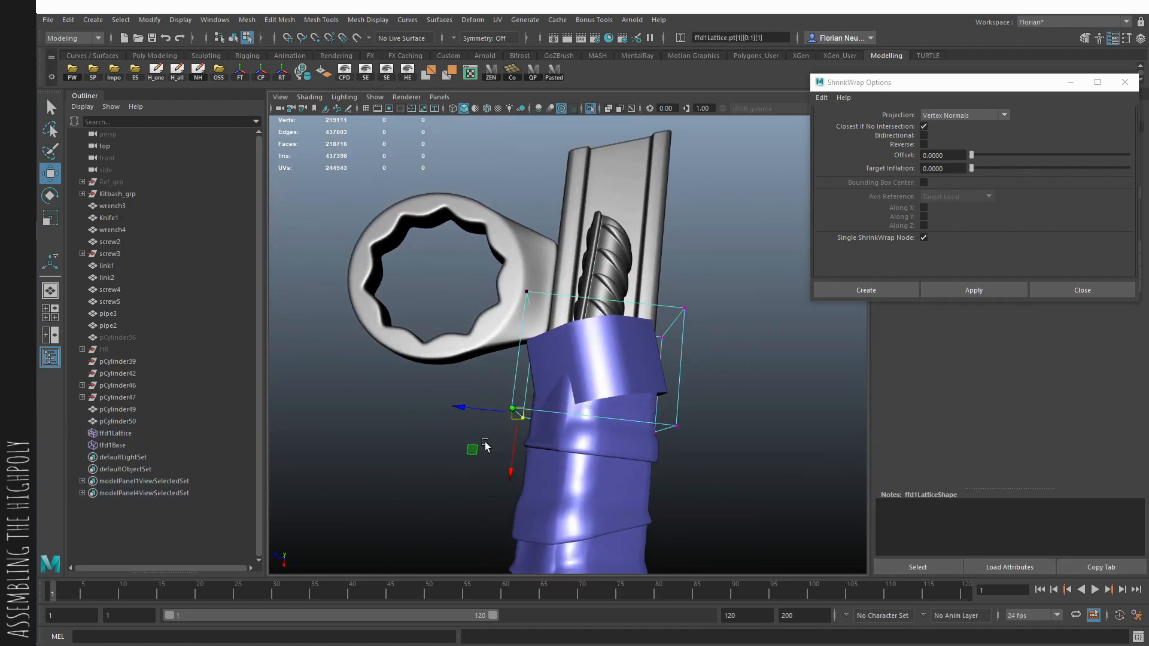
alt+drag(691, 298, 696, 307)
drag(716, 283, 393, 370)
click(182, 79)
- Reposition the sixth band's vertices so it sits around the pipe and the wrench's edges
alt+drag(392, 237, 479, 299)
click(574, 335)
click(609, 108)
key(F9)
drag(593, 259, 503, 333)
alt+drag(538, 311, 573, 271)
key(alt+x)
key(e)
key(w)
key(q)
drag(496, 246, 598, 332)
alt+drag(629, 314, 589, 296)
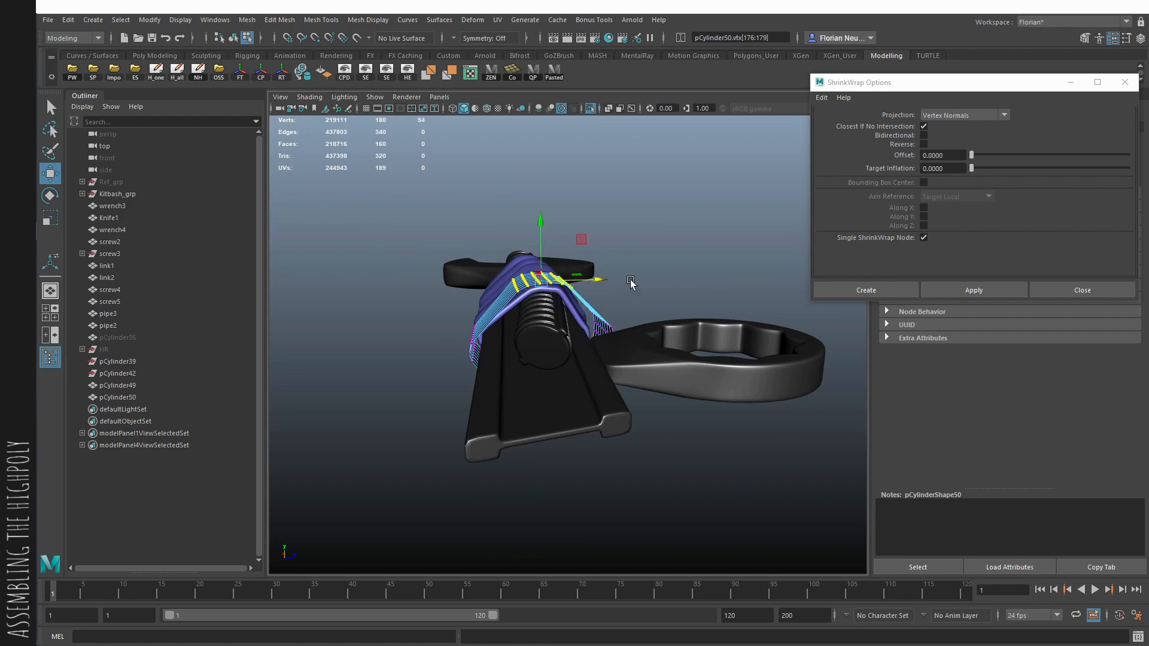
alt+drag(630, 283, 589, 306)
key(F8)
- Try to shrink-wrap the sixth band onto the combined handle mesh and extrude its faces 0.34 along local Z
click(644, 289)
key(q)
click(589, 293)
shift+click(636, 261)
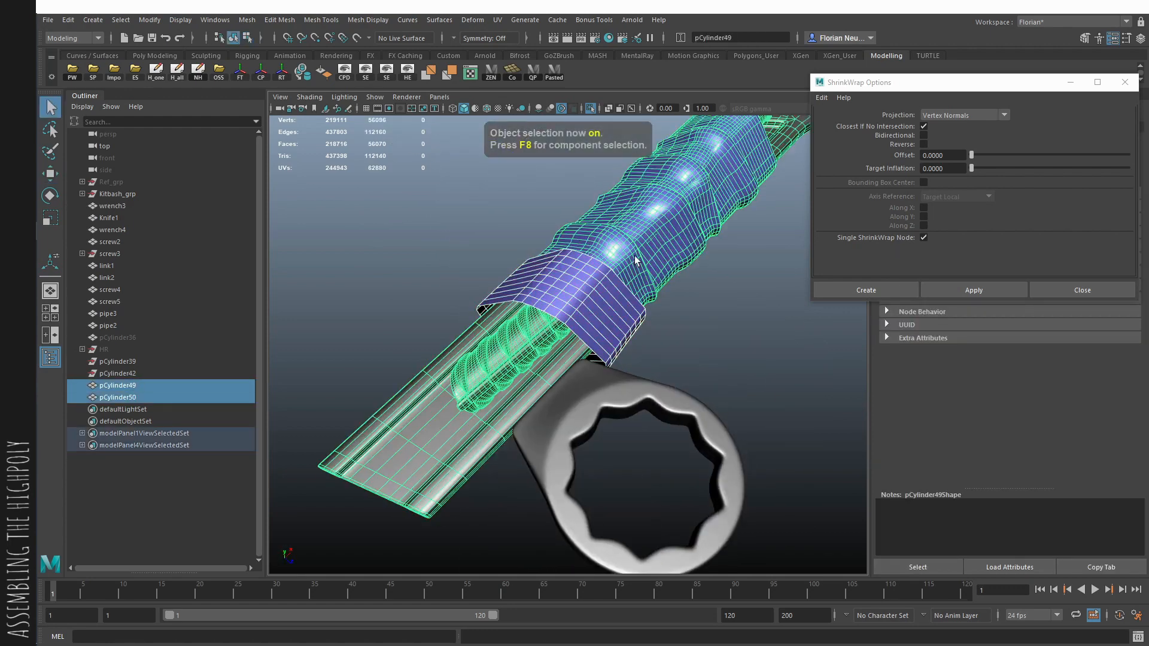
click(967, 292)
click(609, 342)
key(ctrl+e)
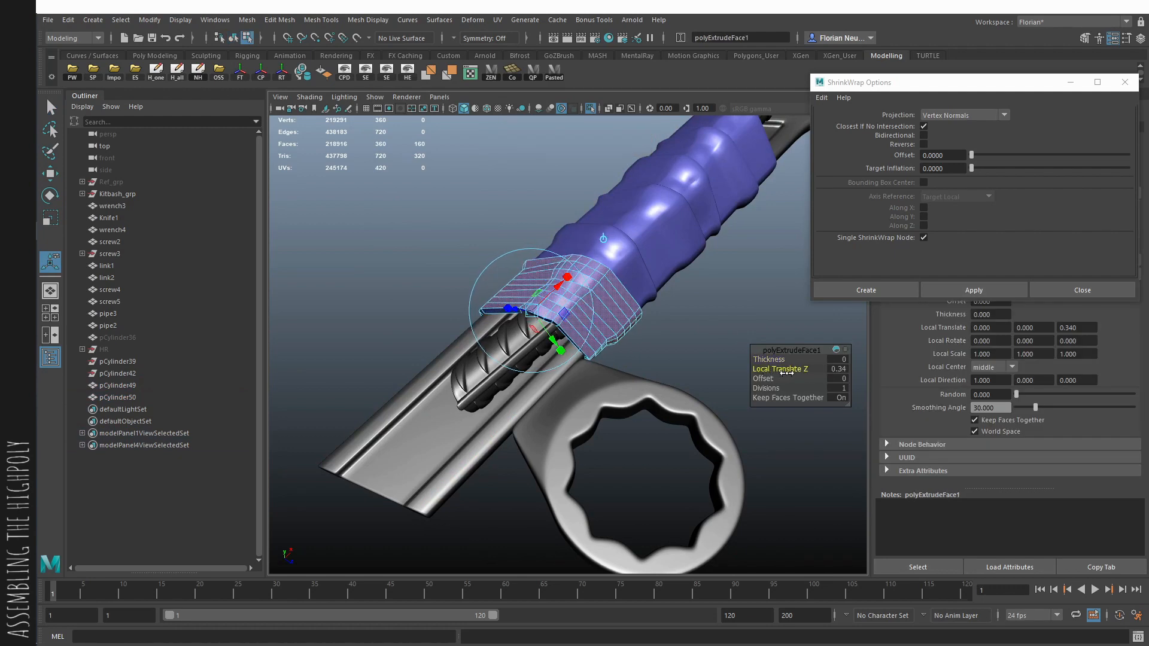
alt+drag(733, 408, 577, 436)
scroll(658, 440, up, 3)
key(ctrl+z)
key(ctrl+z)
key(ctrl+z)
key(ctrl+z)
key(ctrl+z)
key(ctrl+z)
- Move and rotate the sixth band's lower vertices to reshape its edge beside the ring wrench
key(alt+x)
key(F9)
drag(495, 430, 813, 541)
key(w)
alt+drag(813, 541, 789, 479)
mouse_move(699, 516)
alt+mouse_down()
mouse_move(700, 488)
mouse_move(731, 494)
alt+mouse_up()
key(alt+x)
key(e)
alt+drag(652, 525, 678, 493)
key(F8)
click(724, 501)
- Shrink-wrap the sixth band onto the combined handle mesh and extrude its faces outward along local Z
click(734, 432)
key(q)
shift+click(799, 411)
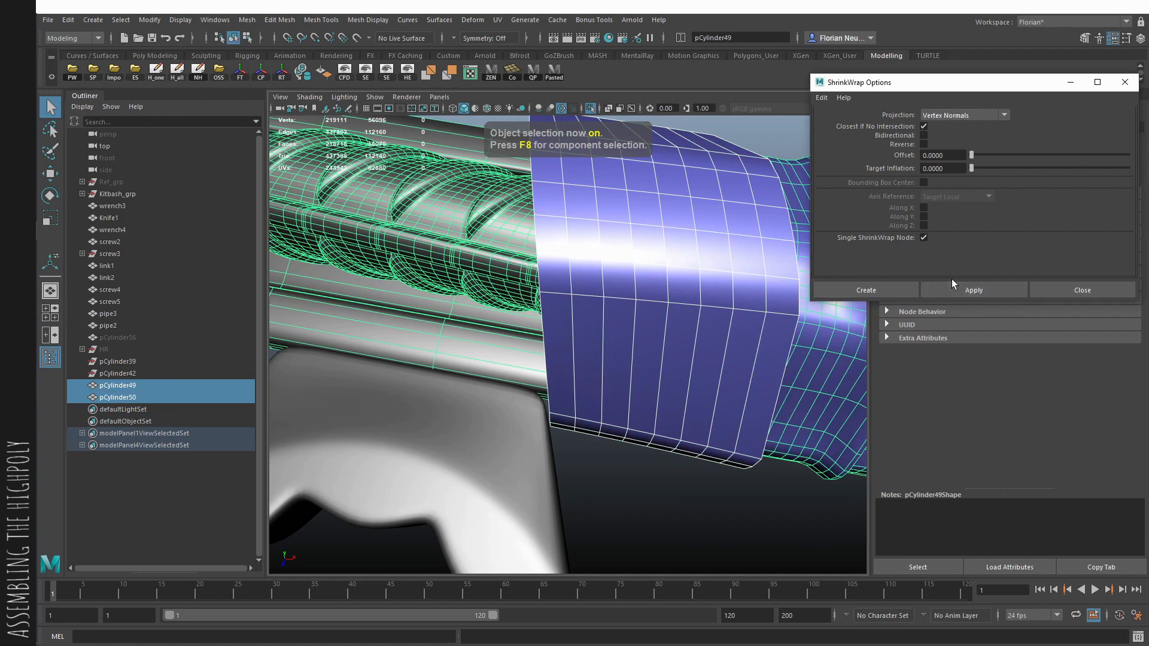
click(954, 292)
click(633, 346)
click(633, 346)
key(ctrl+e)
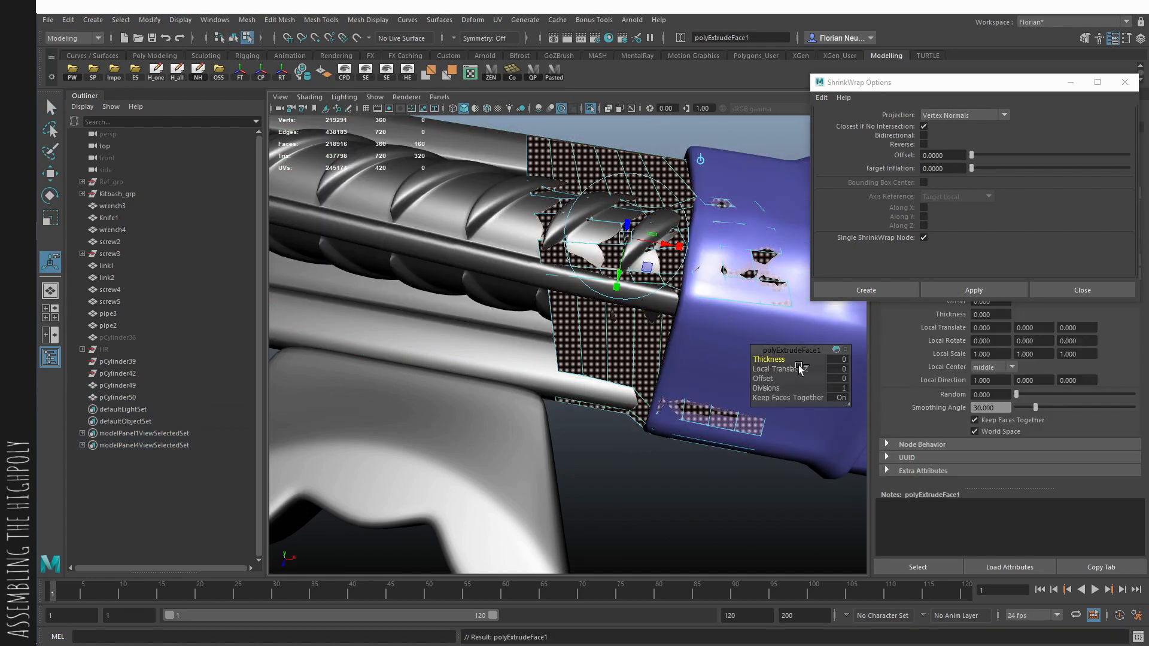
drag(792, 369, 805, 369)
- Add a supporting edge loop to the thickened sixth band and display it with smooth mesh preview
alt+drag(720, 385, 575, 311)
key(F10)
double_click(552, 299)
key(q)
click(698, 354)
alt+drag(698, 354, 532, 311)
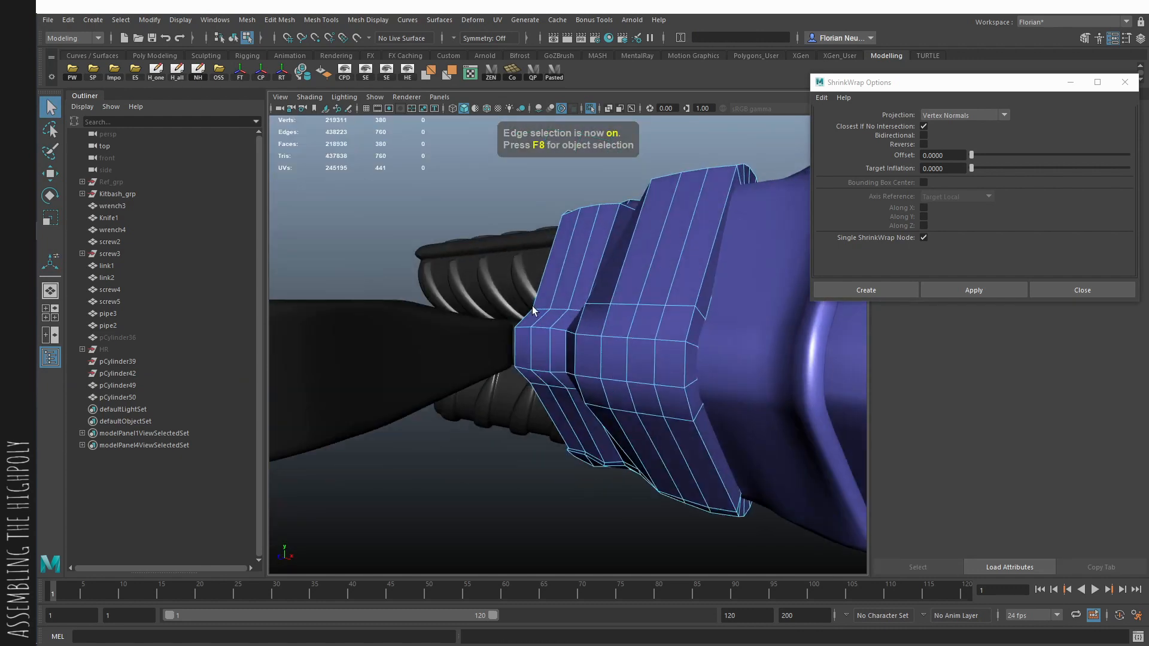
key(3)
click(620, 450)
alt+right_drag(619, 450, 562, 449)
alt+drag(563, 448, 623, 382)
click(629, 348)
click(591, 335)
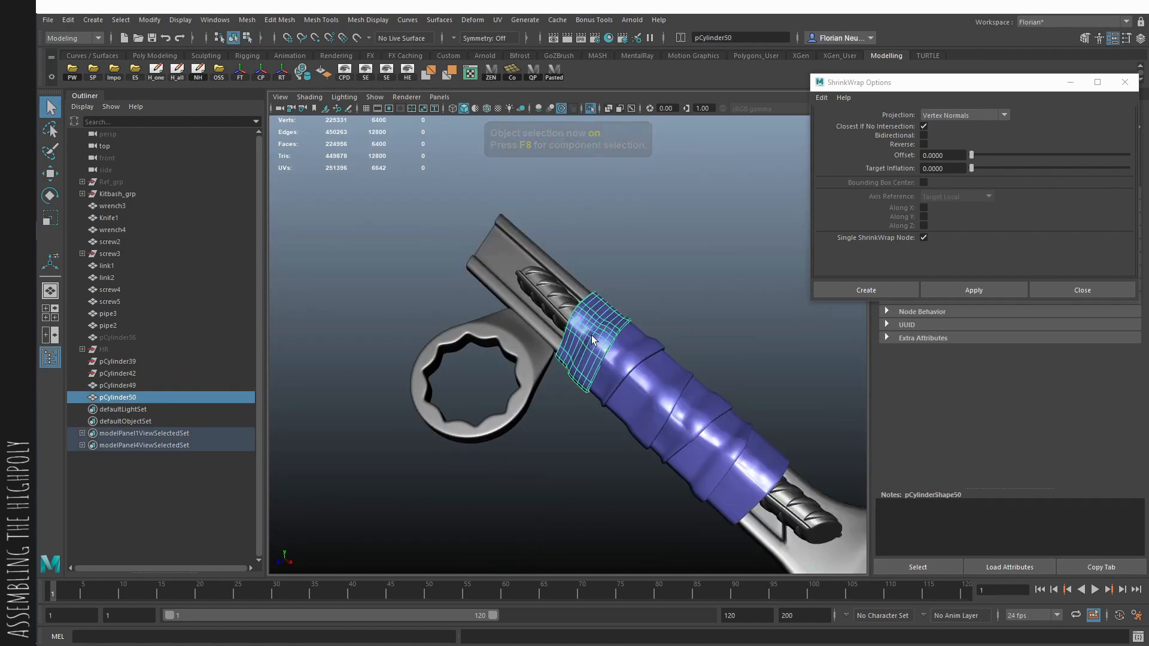
- Store a duplicate of the sixth band in the HR group and smooth the original by one division
key(ctrl+d)
middle_drag(126, 408, 144, 348)
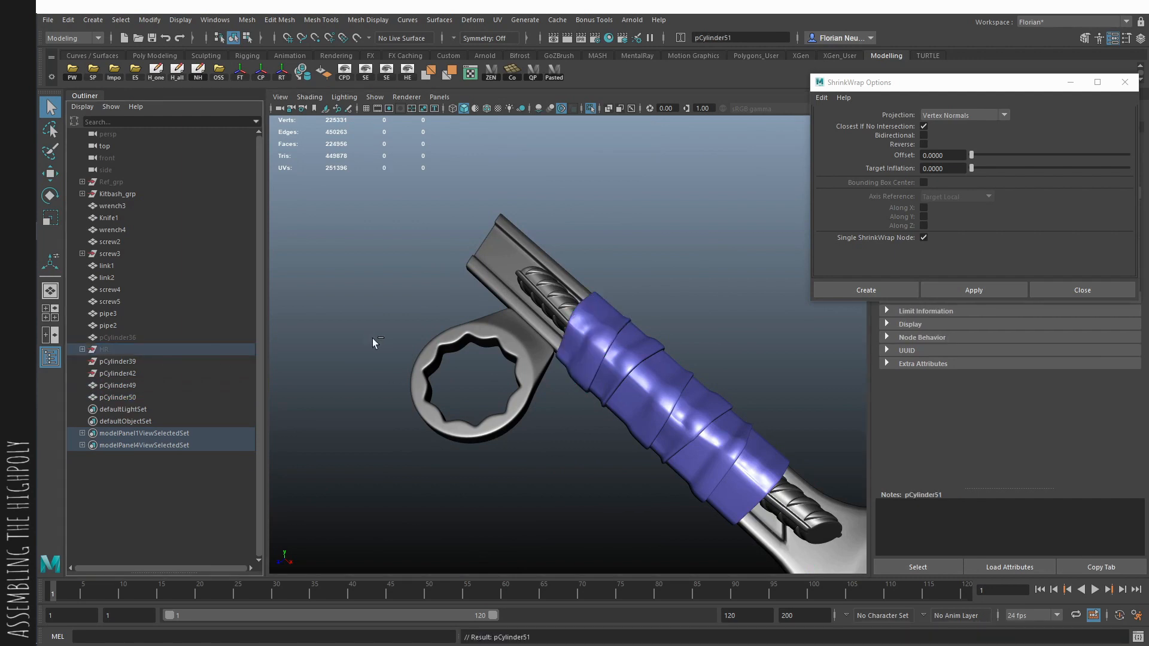
click(566, 342)
click(256, 23)
click(281, 127)
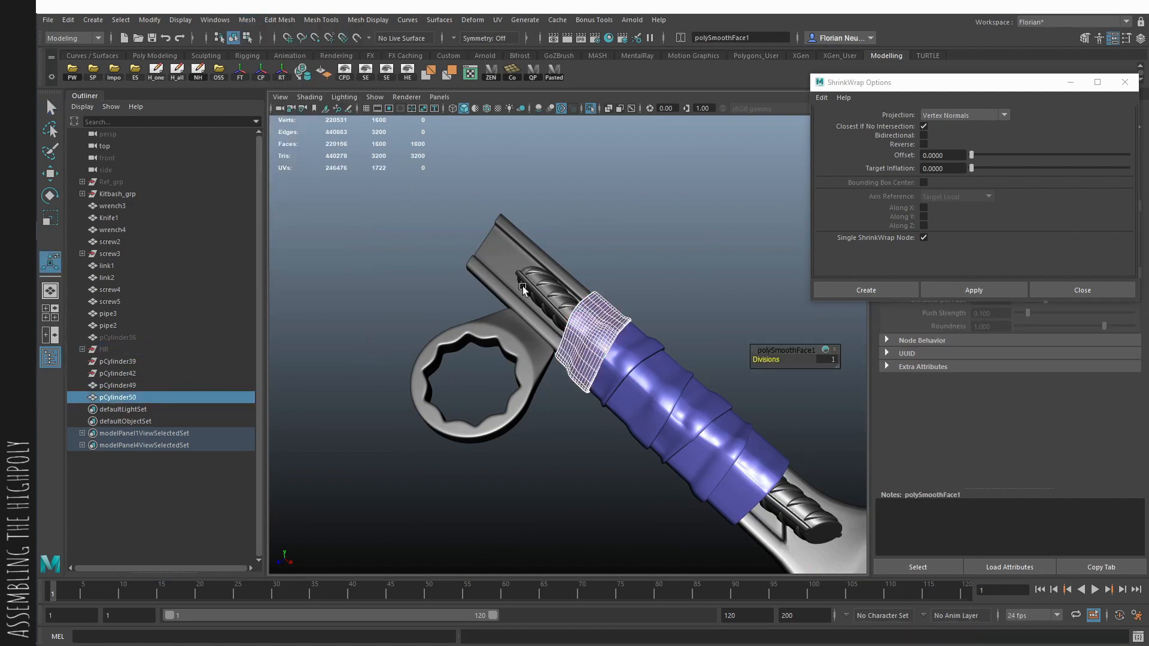
- Combine the smoothed sixth band and a duplicate of the ring wrench, smoothed by one division, with the handle mesh
shift+click(526, 286)
key(ctrl+shift+c)
click(517, 329)
key(ctrl+d)
key(1)
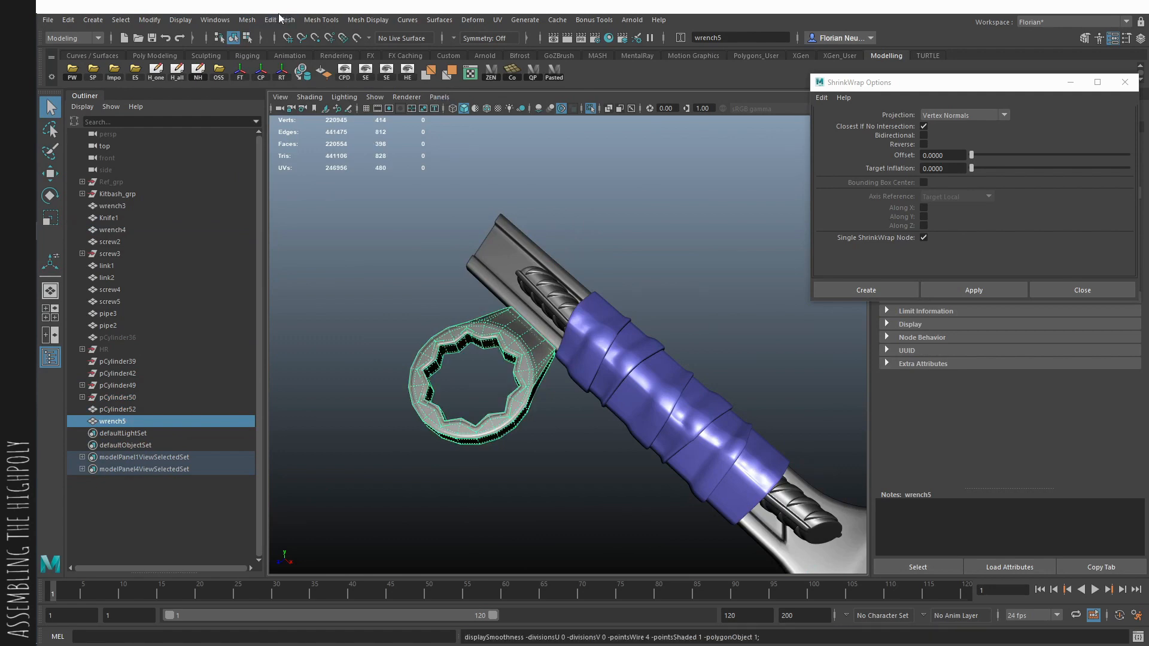
click(247, 20)
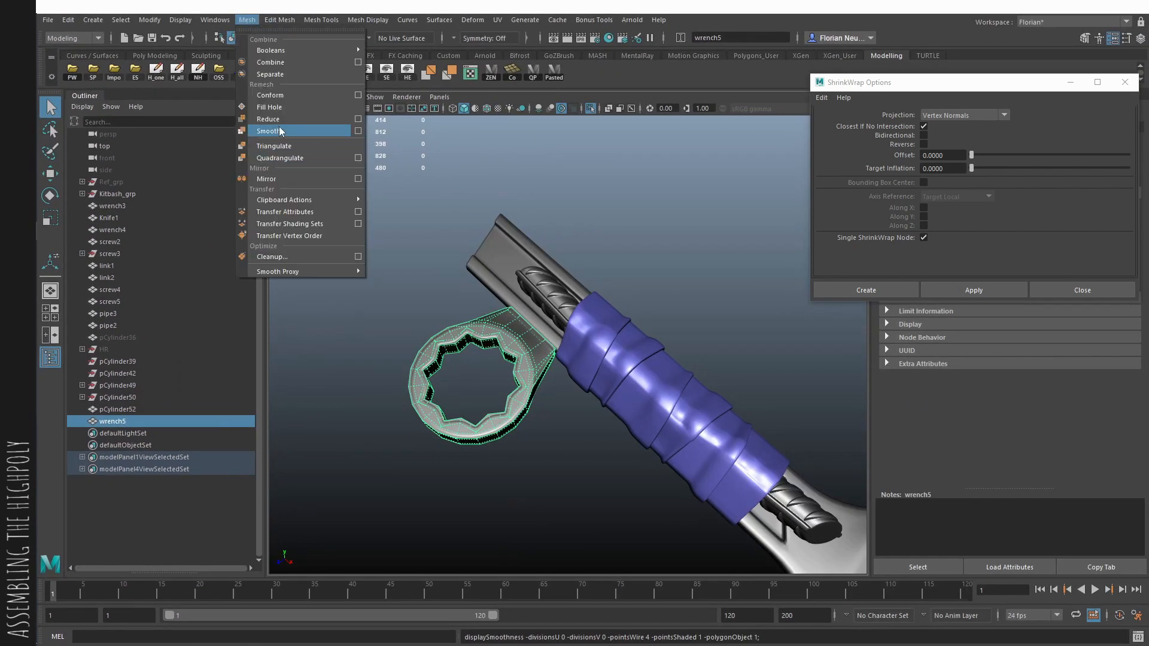
click(279, 130)
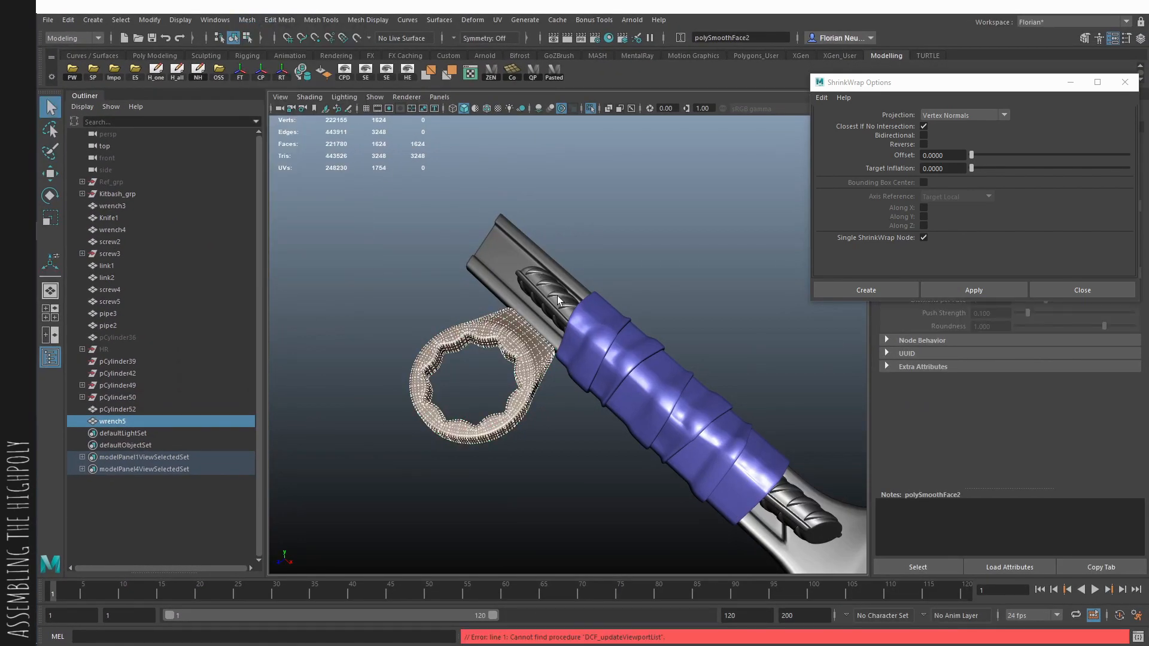
shift+click(557, 297)
key(ctrl+shift+c)
- Duplicate the hidden base cylinder pCylinder36, unhide the copy and move it along the handle to the ring wrench
click(628, 260)
click(126, 339)
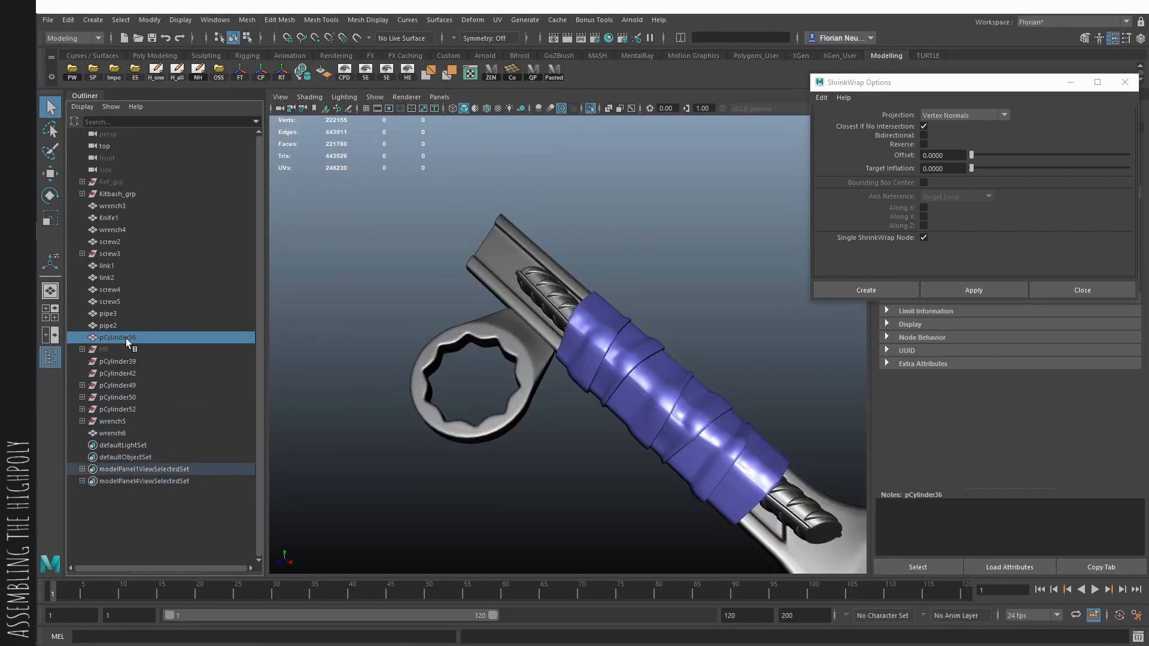
key(ctrl+d)
key(shift+h)
key(w)
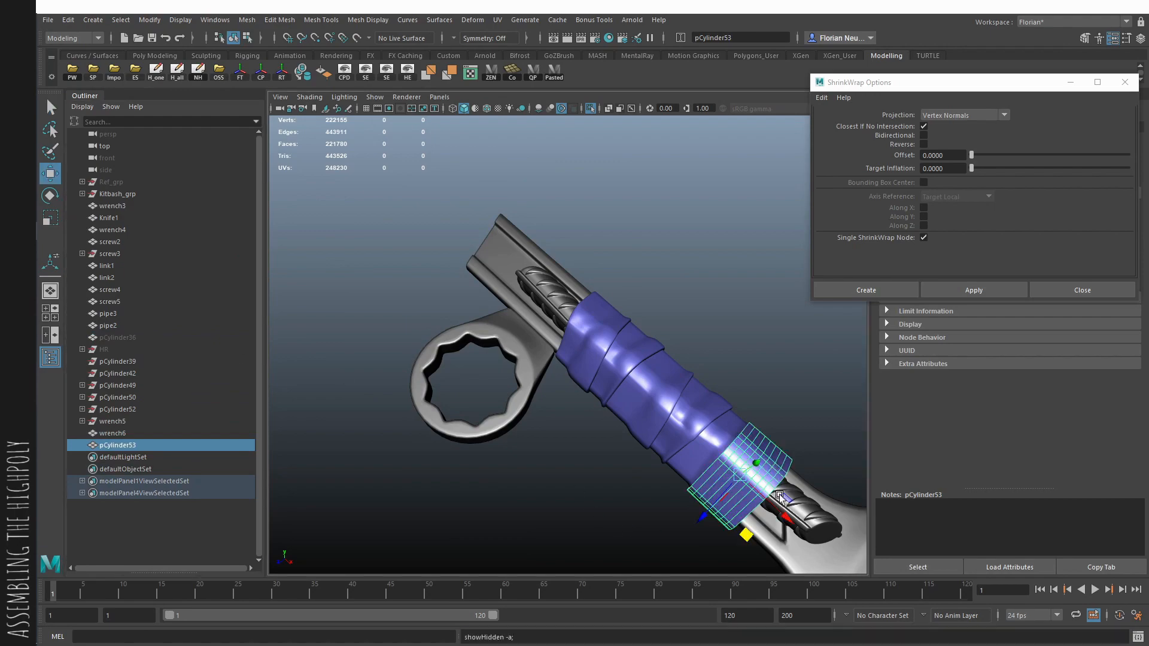
drag(785, 518, 529, 446)
- Pull the new seventh band's lower vertices down until they reach inside the ring wrench's opening
key(alt+x)
key(F9)
drag(501, 342, 686, 459)
drag(567, 419, 562, 486)
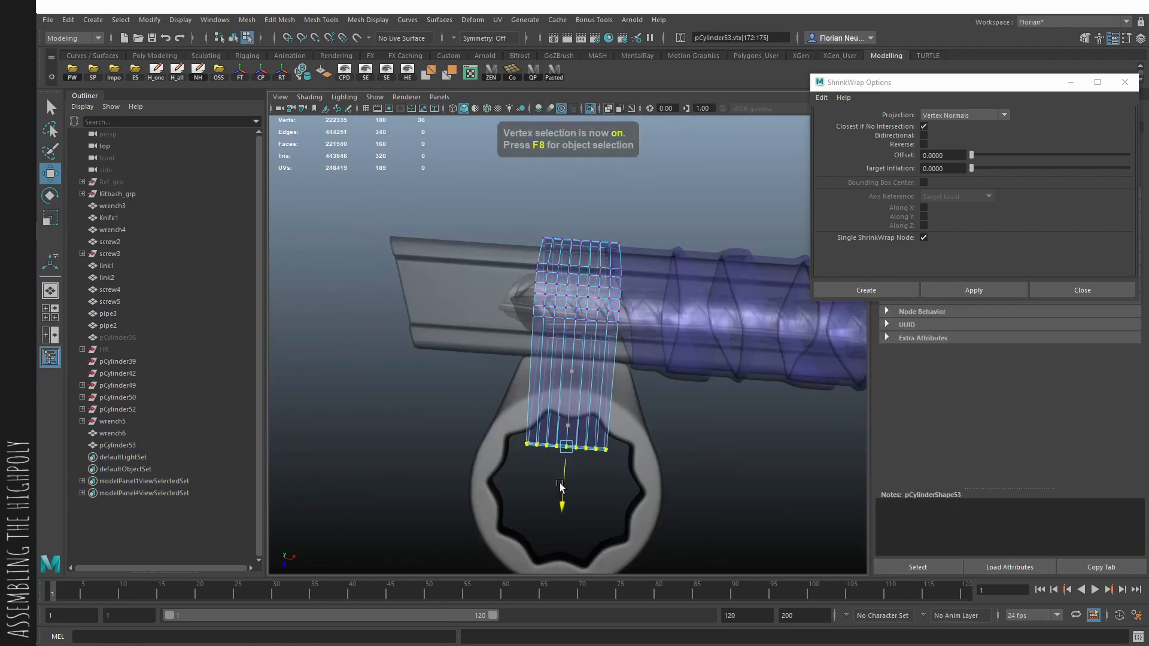
key(alt+x)
alt+drag(632, 472, 718, 478)
key(F8)
click(766, 480)
alt+right_drag(766, 480, 515, 418)
alt+drag(514, 419, 472, 497)
alt+right_drag(472, 497, 765, 566)
alt+drag(766, 565, 726, 475)
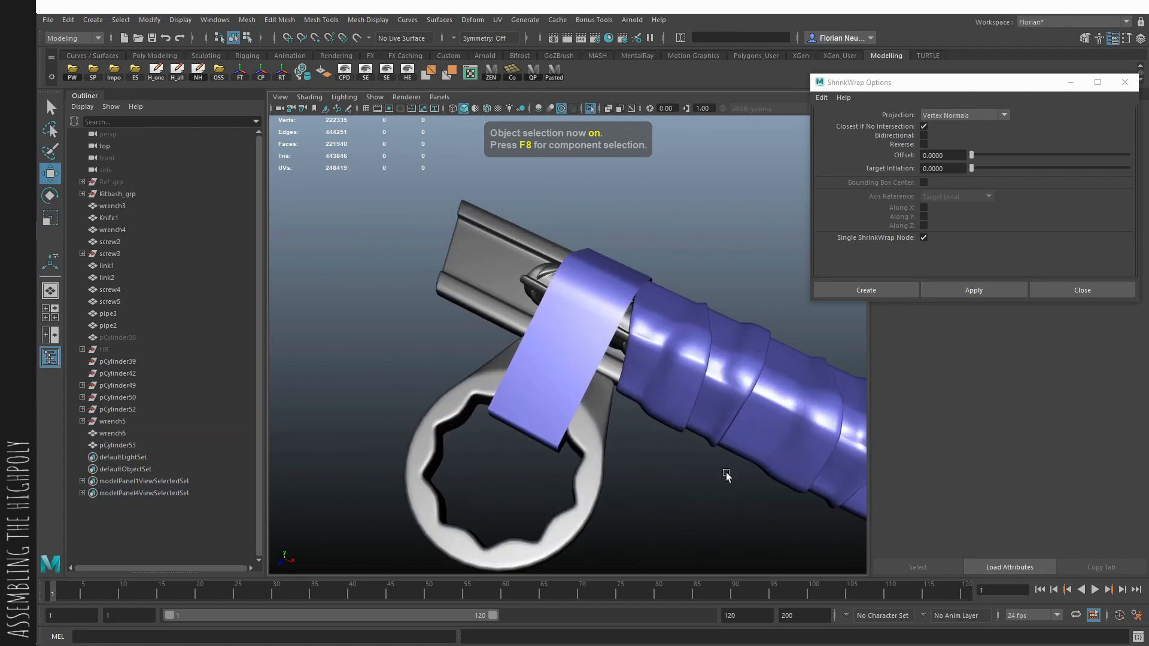
- Tilt the seventh band slightly and shift it along the handle toward the sixth band
click(568, 393)
alt+drag(568, 393, 608, 405)
key(e)
drag(622, 327, 602, 344)
key(w)
drag(631, 306, 646, 305)
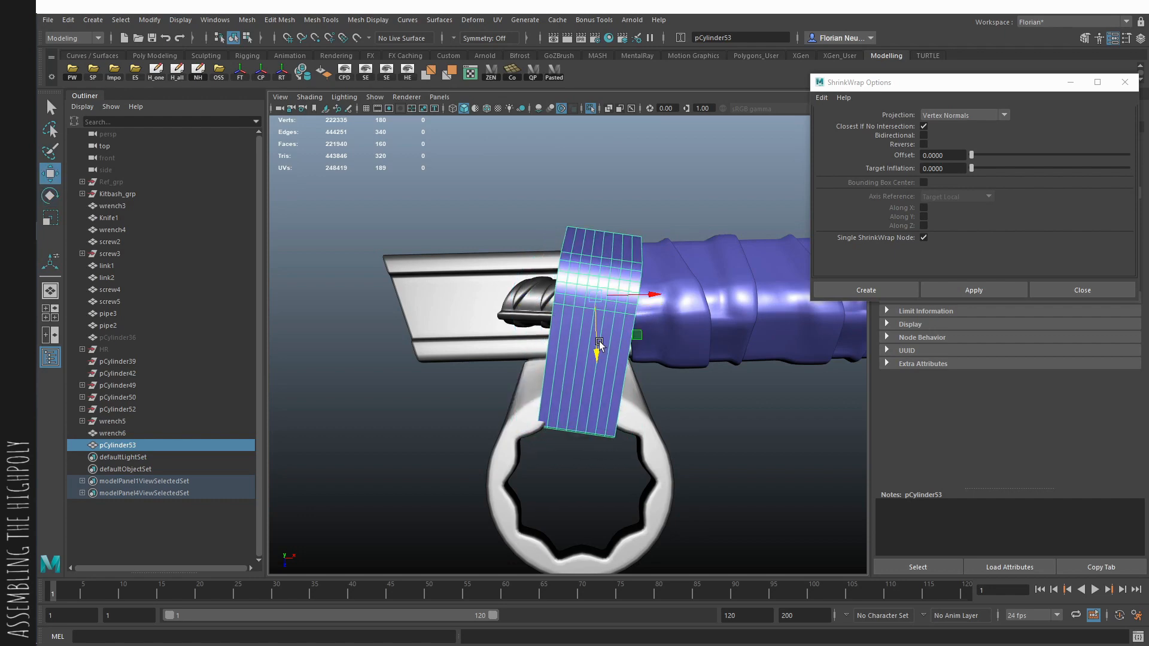
- Adjust the seventh band's bottom row of vertices over the ring wrench's opening
key(F9)
drag(530, 416, 652, 469)
alt+drag(576, 481, 640, 371)
key(F8)
key(q)
alt+drag(688, 329, 669, 417)
shift+click(668, 415)
mouse_move(604, 374)
alt+mouse_down()
mouse_move(644, 347)
mouse_move(672, 260)
mouse_move(618, 293)
mouse_move(558, 369)
mouse_move(587, 326)
mouse_move(520, 466)
mouse_move(523, 455)
alt+mouse_up()
shift+click(643, 346)
key(alt+x)
key(ctrl+z)
key(alt+x)
- Move the seventh band's bottom vertices column by column to follow the toothed inner contour of the ring wrench
mouse_move(594, 418)
alt+mouse_down()
mouse_move(661, 336)
mouse_move(589, 456)
mouse_move(686, 431)
mouse_move(602, 432)
alt+mouse_up()
click(590, 456)
key(alt+x)
key(space)
alt+middle_drag(602, 432, 655, 291)
alt+right_drag(655, 291, 602, 443)
right_drag(601, 434, 509, 430)
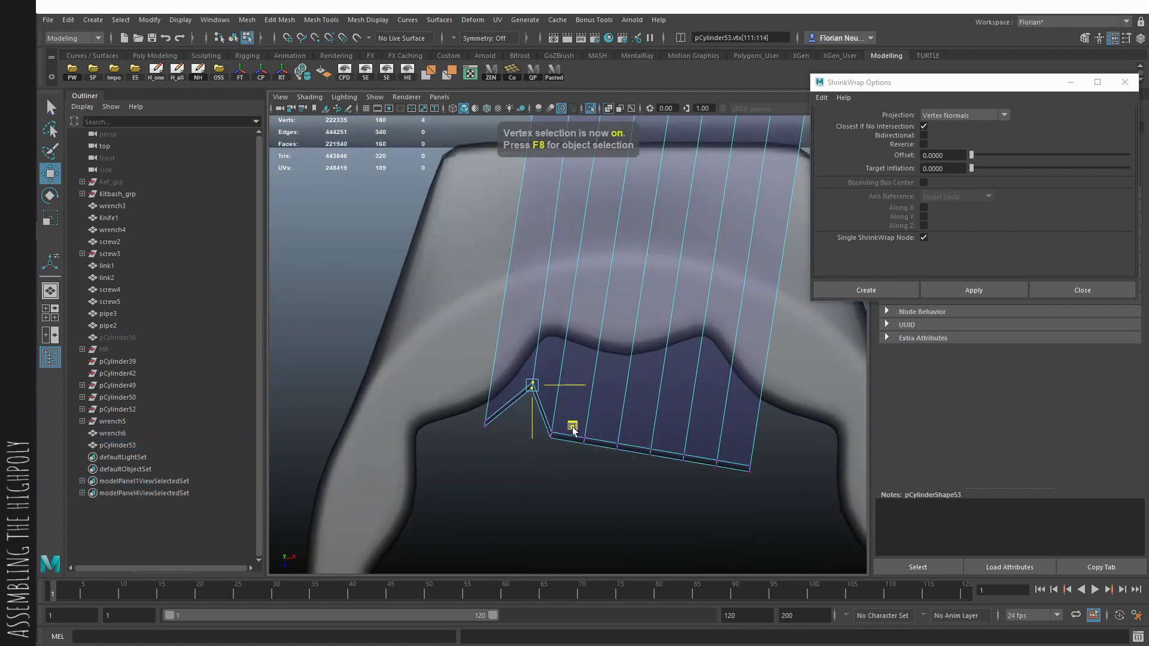
key(q)
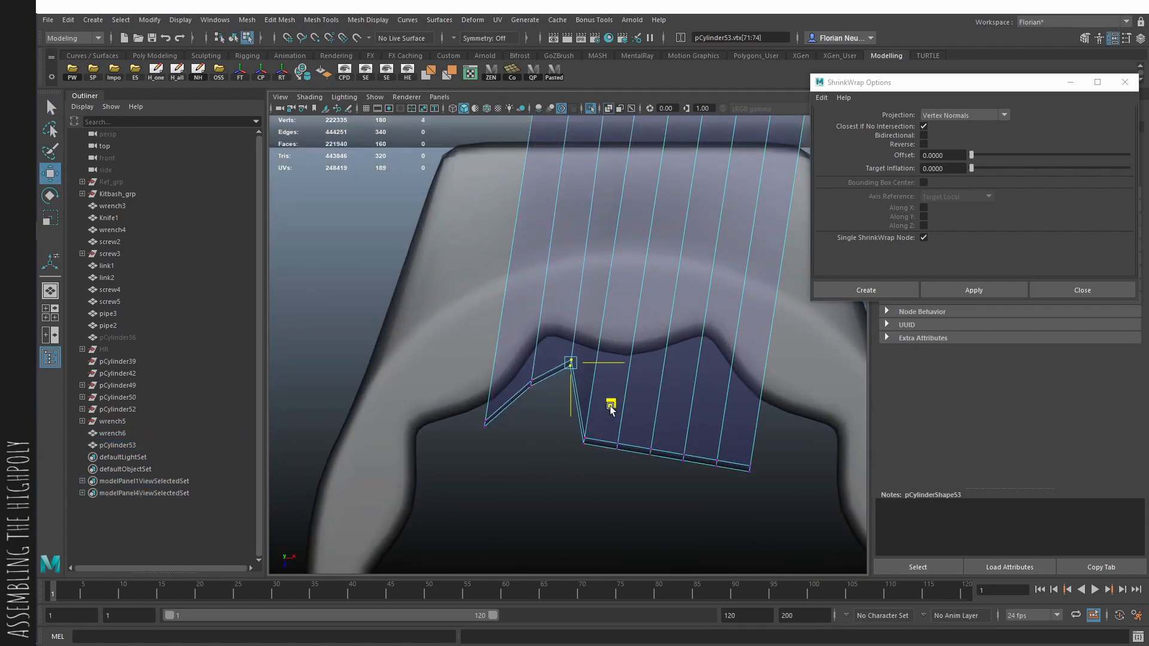
key(q)
drag(610, 407, 576, 451)
key(w)
key(q)
drag(654, 405, 605, 458)
key(w)
key(q)
drag(674, 422, 628, 472)
key(w)
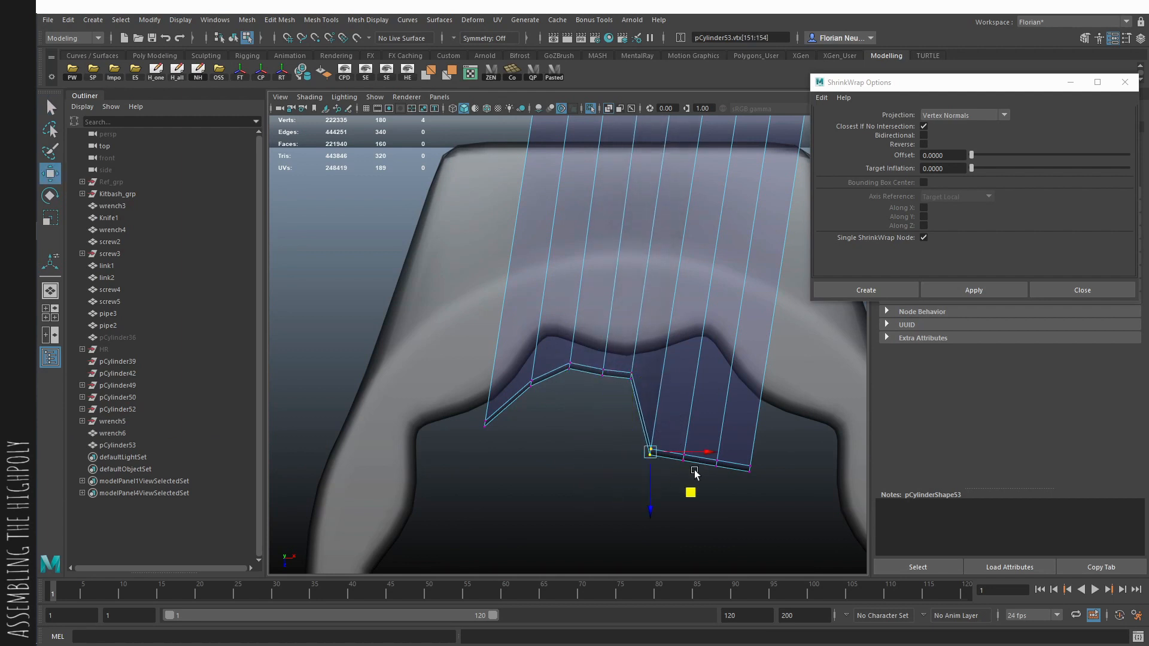
drag(702, 407, 701, 403)
key(q)
drag(693, 447, 659, 497)
key(w)
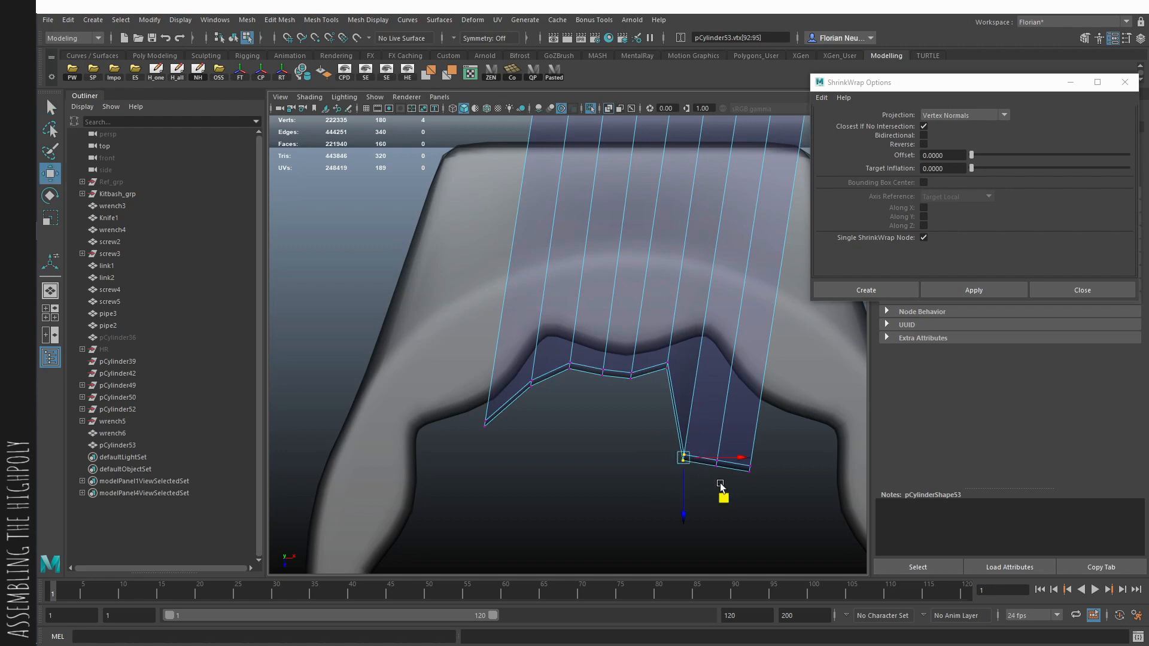
drag(742, 431, 738, 402)
key(q)
key(w)
drag(704, 447, 799, 446)
key(q)
key(w)
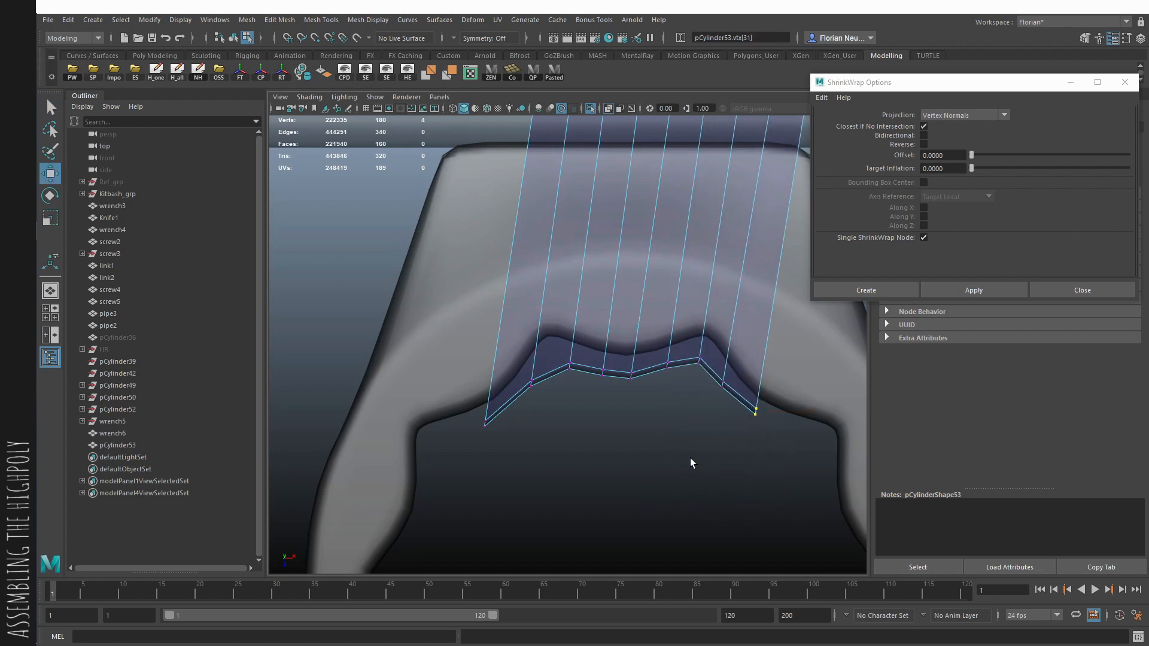
key(q)
key(w)
drag(467, 411, 535, 445)
- Insert edge loops across the seventh band beside its bend over the ring wrench with Multi-Cut
key(space)
drag(545, 452, 566, 351)
key(ctrl+shift+x)
ctrl+click(566, 357)
alt+drag(604, 443, 574, 335)
ctrl+click(543, 325)
alt+drag(602, 274, 607, 335)
key(F8)
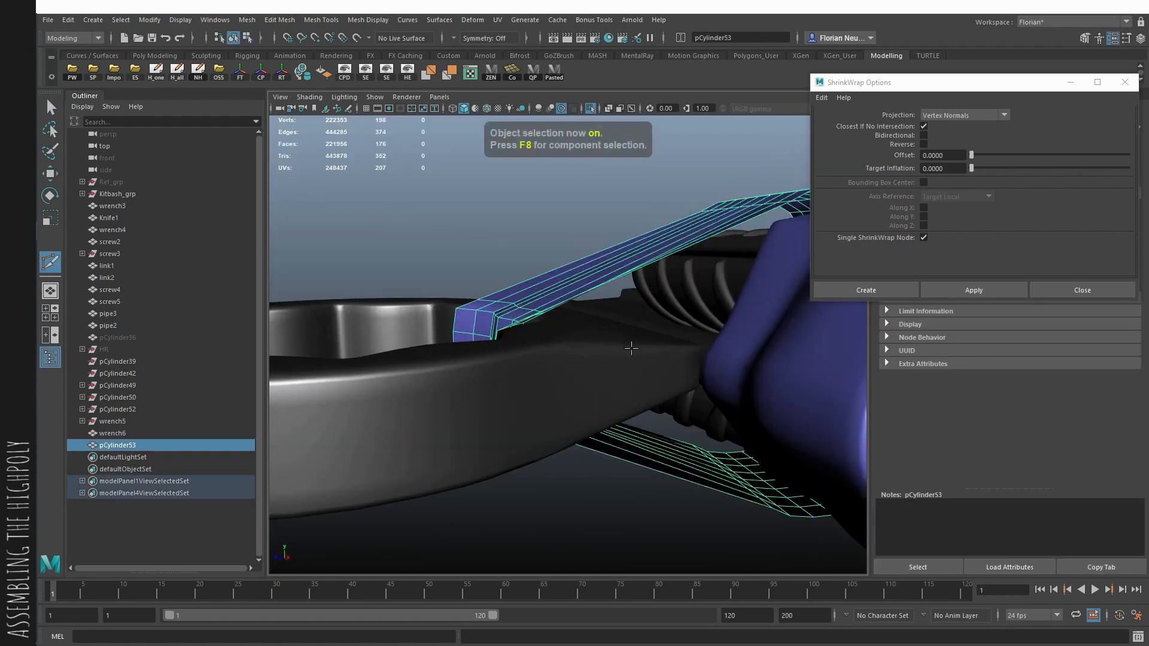
- Try to shrink-wrap the seventh band onto the combined wrench and handle mesh
key(q)
shift+click(631, 349)
key(F8)
click(534, 310)
key(F8)
click(609, 280)
shift+click(687, 306)
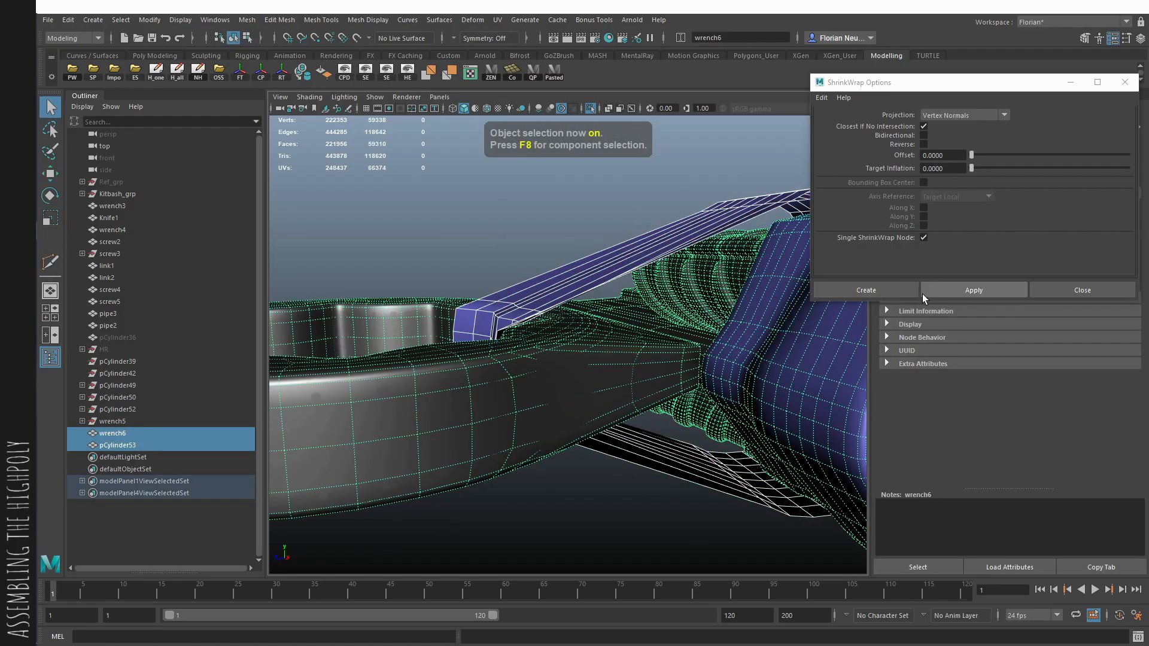
click(970, 292)
alt+drag(589, 296, 574, 332)
key(ctrl+z)
key(ctrl+z)
- Create a lattice around the seventh band's middle vertices where it crosses the handle
alt+middle_drag(574, 332, 594, 351)
mouse_move(593, 351)
alt+mouse_down()
mouse_move(588, 310)
mouse_move(672, 365)
mouse_move(603, 364)
alt+mouse_up()
key(F8)
key(space)
key(alt+x)
alt+right_drag(626, 363, 542, 386)
key(w)
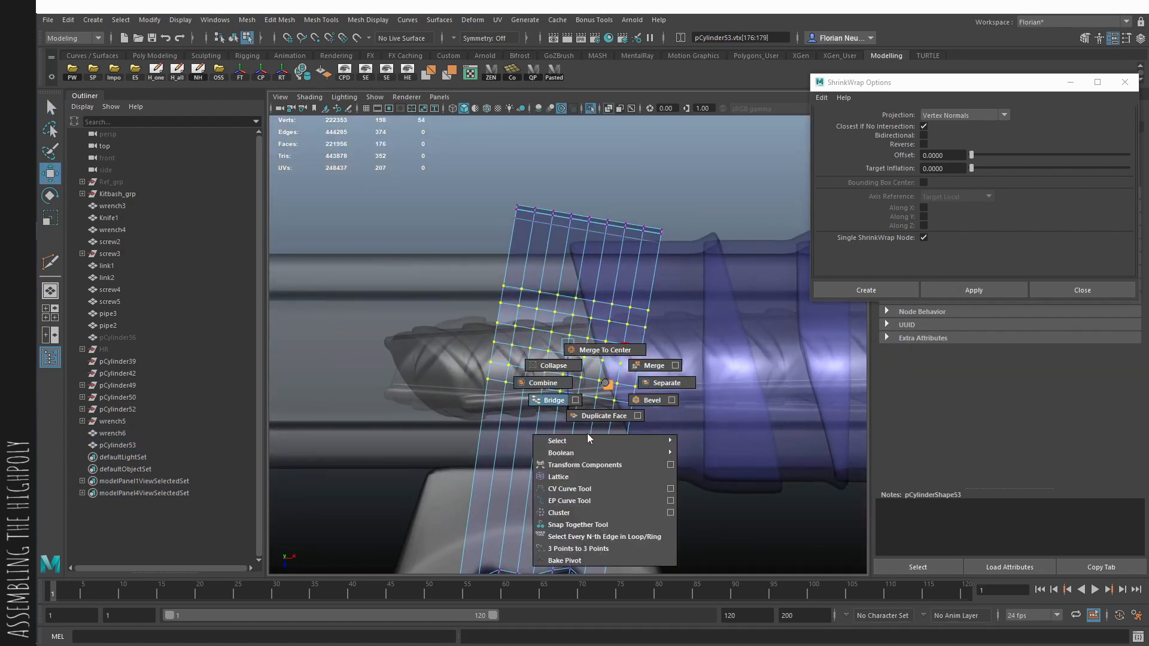
shift+right_drag(578, 519, 558, 477)
key(F8)
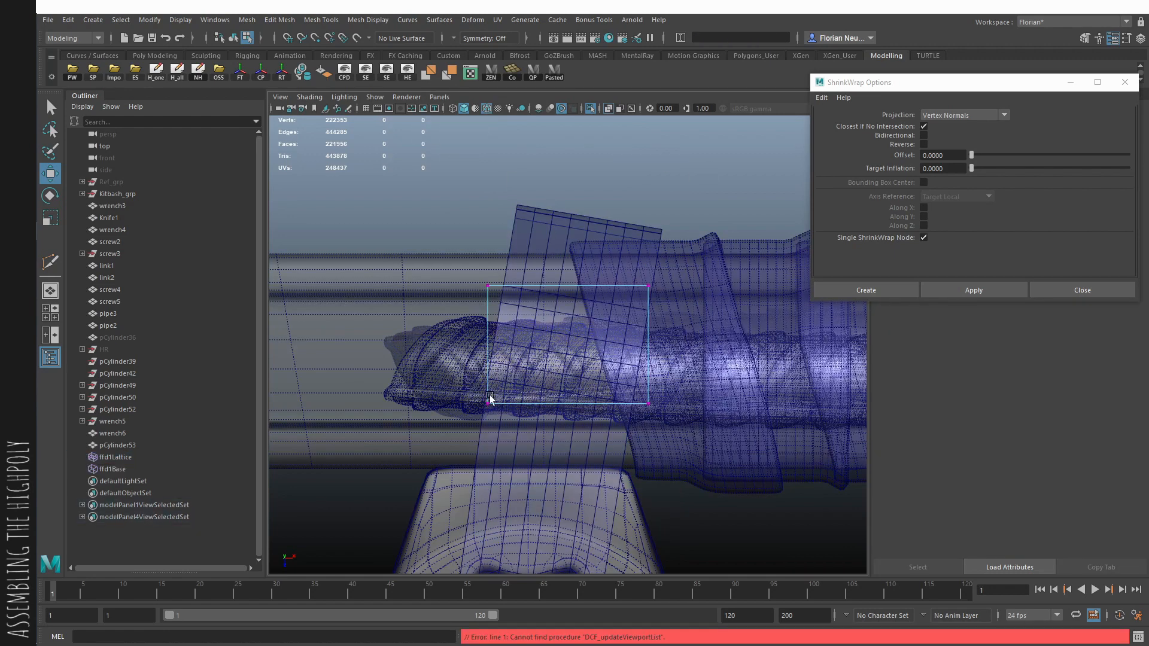
- Move the lattice corner points on the blade side to reshape the seventh band where it crosses the handle
drag(479, 392, 512, 417)
drag(519, 472, 521, 475)
key(q)
drag(503, 275, 472, 297)
key(w)
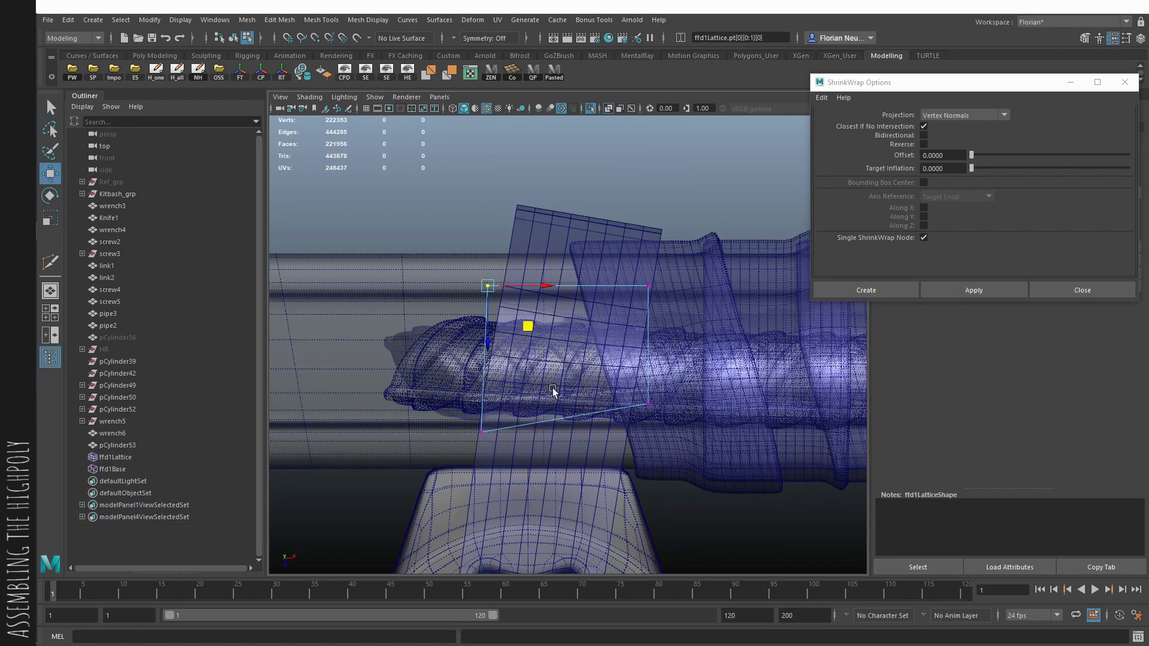
drag(520, 356, 522, 353)
key(q)
key(w)
- Adjust the remaining lattice corner points to even out the seventh band's slant over the handle
drag(636, 279, 689, 333)
key(q)
drag(633, 375, 692, 454)
key(w)
key(q)
drag(501, 413, 479, 453)
key(w)
alt+drag(522, 487, 493, 367)
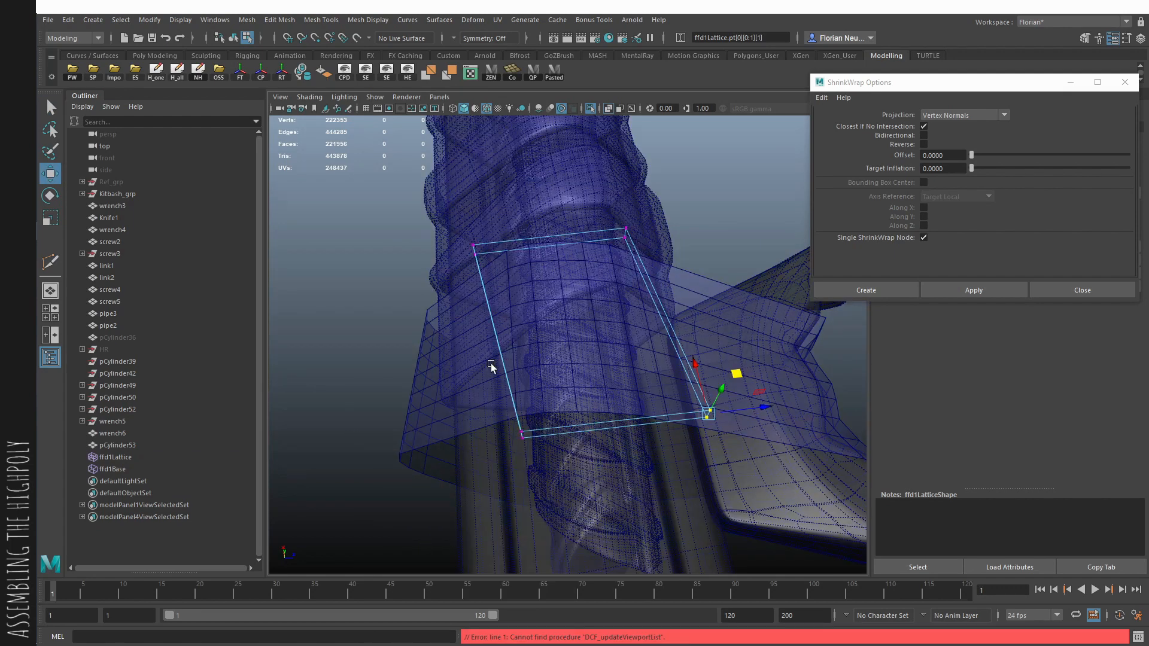
- Delete all construction history to bake the lattice deformation into the seventh band
key(F8)
click(177, 78)
click(608, 109)
alt+drag(583, 359, 607, 341)
click(608, 341)
- Create a new lattice around the seventh band's vertices on the opposite side of the handle
key(F8)
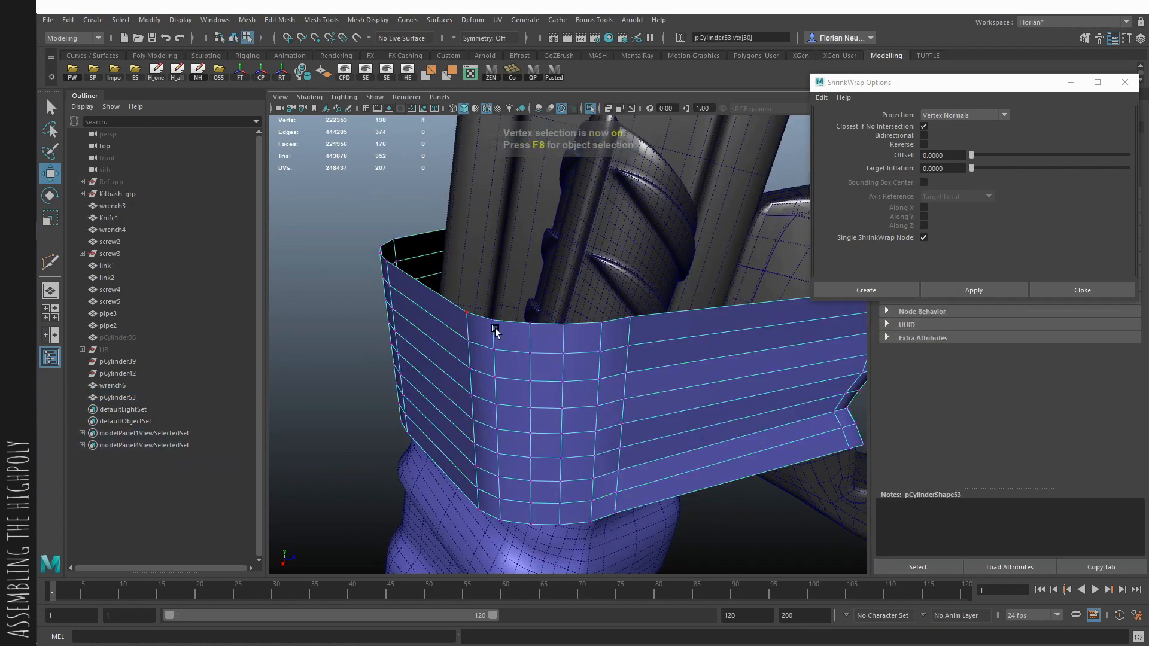
alt+drag(497, 333, 509, 407)
click(608, 108)
drag(490, 472, 579, 566)
key(ctrl+z)
key(ctrl+z)
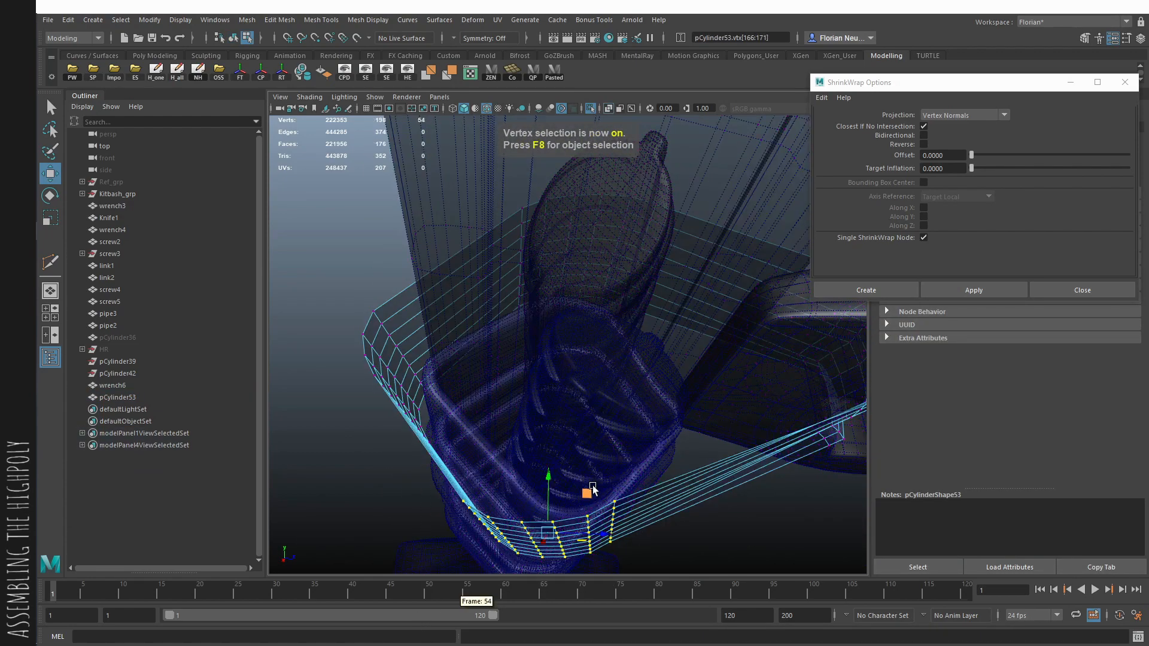
shift+right_drag(593, 456, 579, 552)
key(space)
click(712, 472)
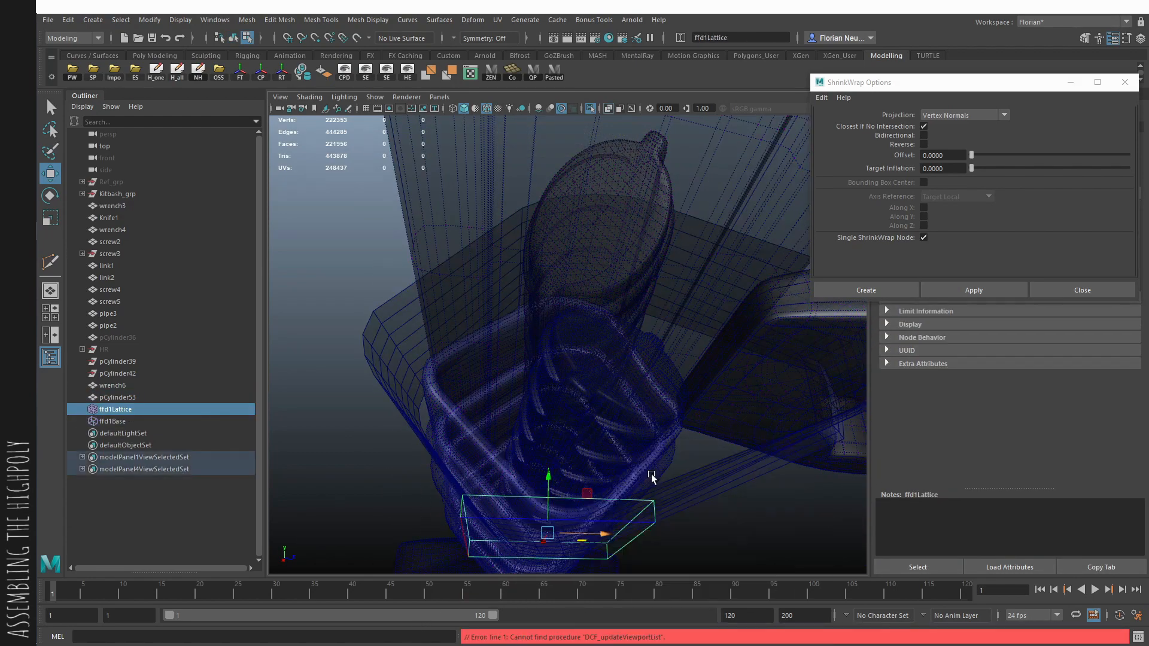
- In the bottom view, move the new lattice's blade-side corner points farthest from the ring wrench toward the band's bend
key(space)
drag(677, 480, 602, 484)
key(space)
drag(628, 433, 672, 457)
alt+right_drag(674, 427, 616, 400)
right_drag(577, 344, 528, 333)
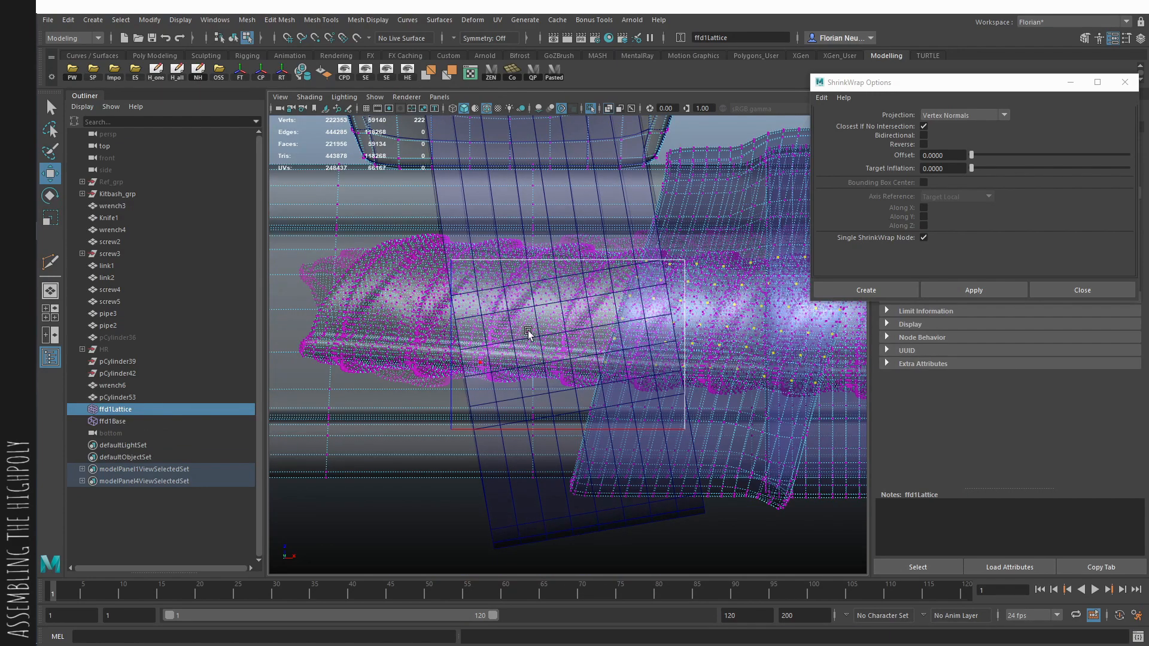
right_drag(497, 491, 480, 443)
drag(485, 402, 429, 447)
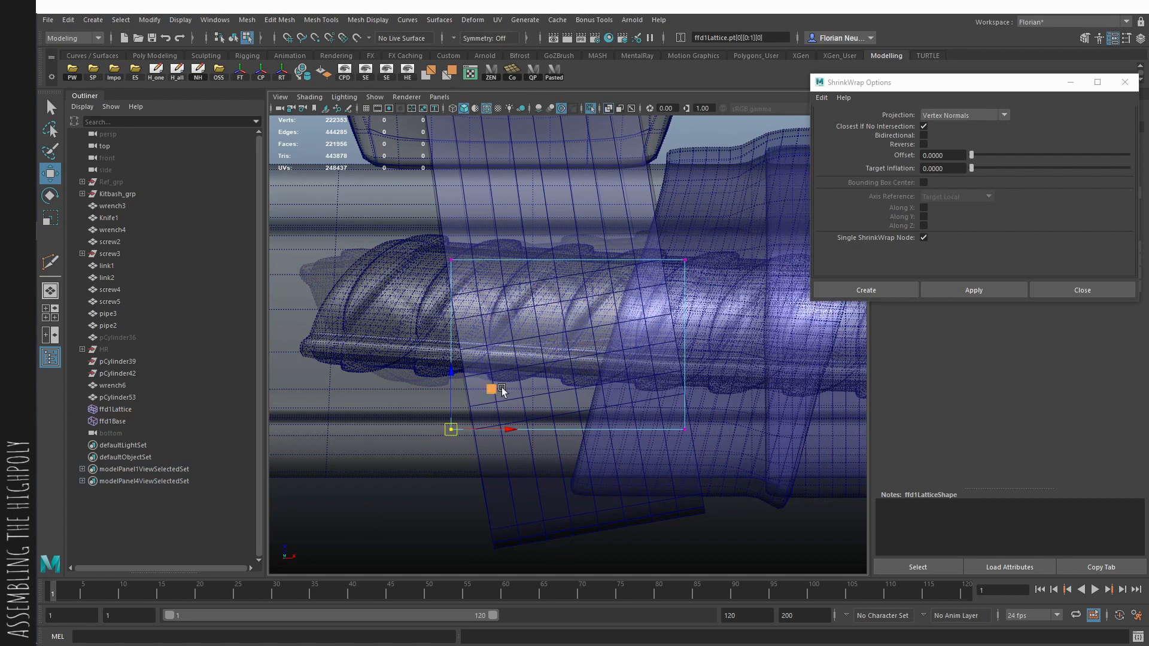
drag(493, 389, 481, 345)
- Shift the lattice's corner points nearest the ring wrench toward the wrench to align the band's edge loops
key(q)
drag(631, 380, 712, 456)
key(w)
mouse_move(726, 388)
mouse_down()
mouse_move(722, 359)
mouse_move(725, 387)
mouse_up()
key(q)
key(w)
drag(520, 235, 498, 180)
key(q)
drag(635, 226, 706, 275)
key(w)
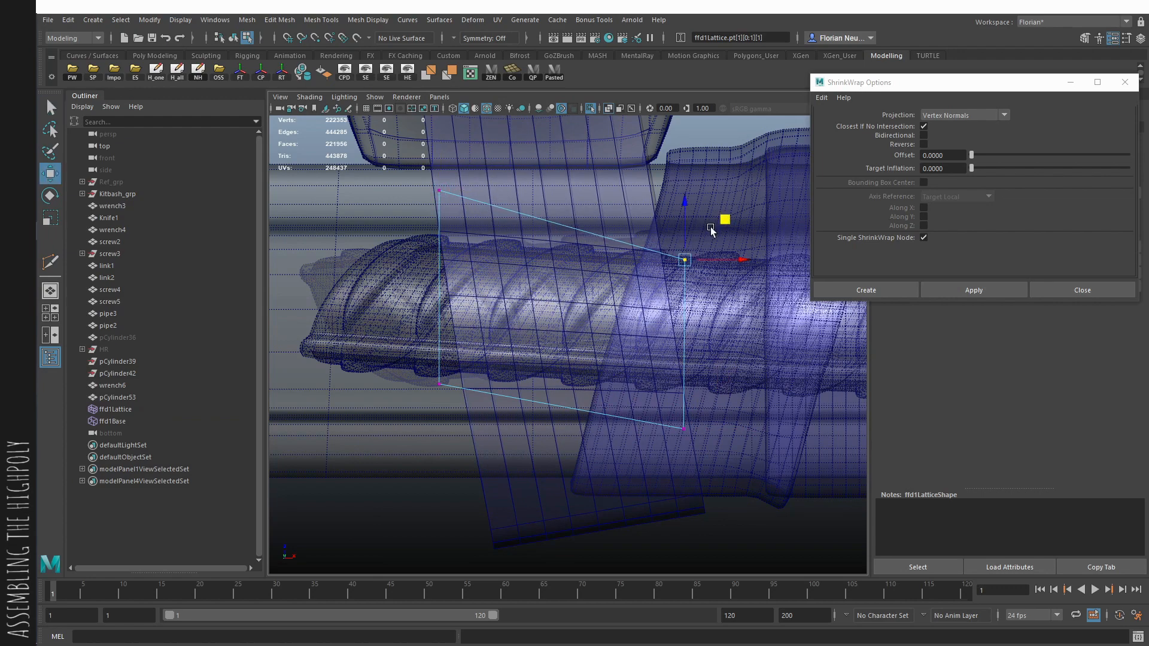
drag(724, 221, 708, 183)
- Create a second lattice around the vertices at the seventh band's outer end, opposite the ring wrench
key(F9)
key(space)
click(234, 38)
mouse_move(473, 263)
alt+mouse_down()
mouse_move(640, 471)
mouse_move(626, 503)
mouse_move(685, 454)
mouse_move(694, 459)
alt+mouse_up()
click(564, 387)
key(alt+x)
key(F9)
key(q)
drag(760, 410, 530, 477)
key(e)
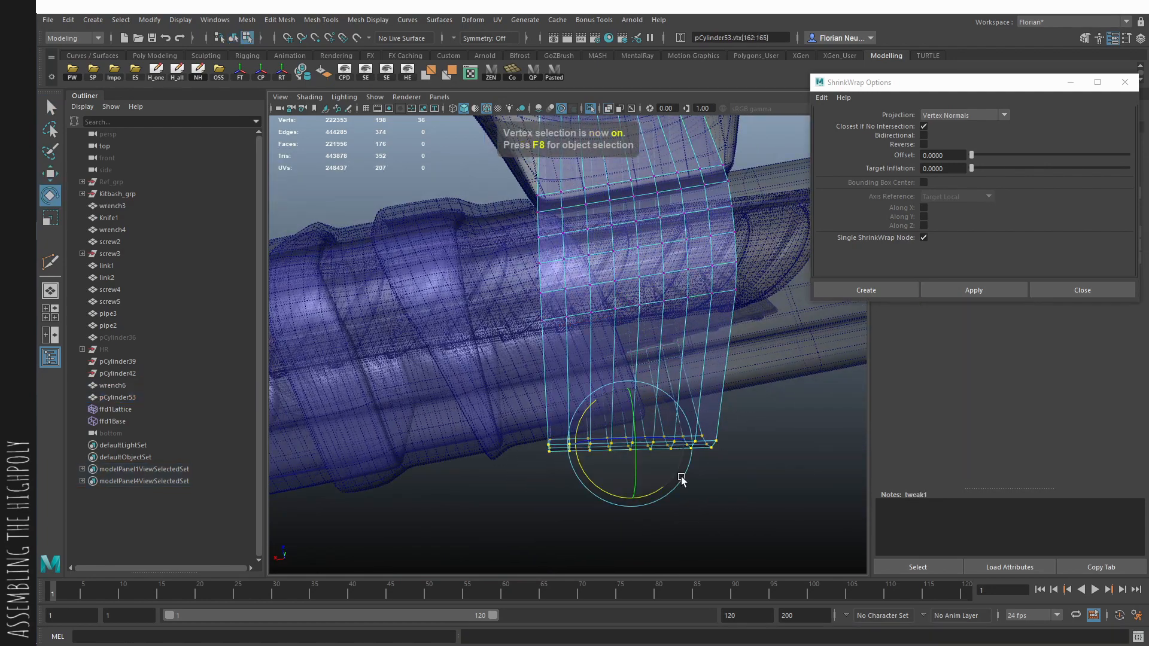
key(space)
drag(691, 481, 633, 479)
shift+right_drag(421, 178, 407, 269)
- Move the second lattice's blade-side points in the top view to straighten the seventh band's outer end
key(F9)
drag(499, 189, 525, 216)
key(w)
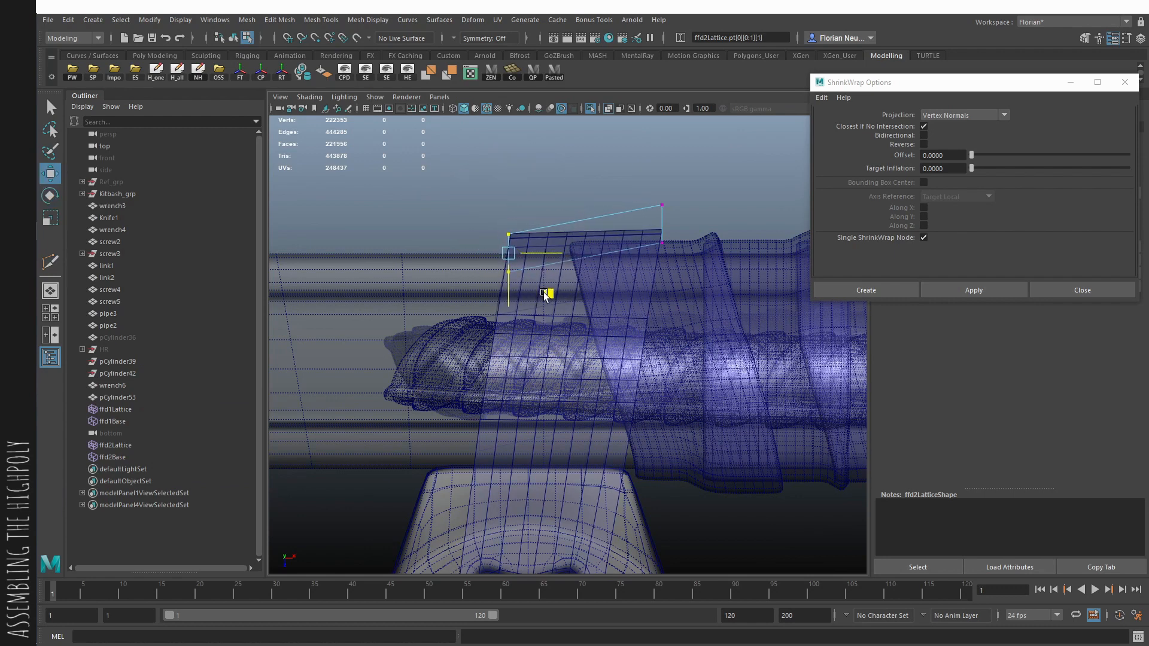
key(space)
drag(539, 280, 539, 233)
key(F8)
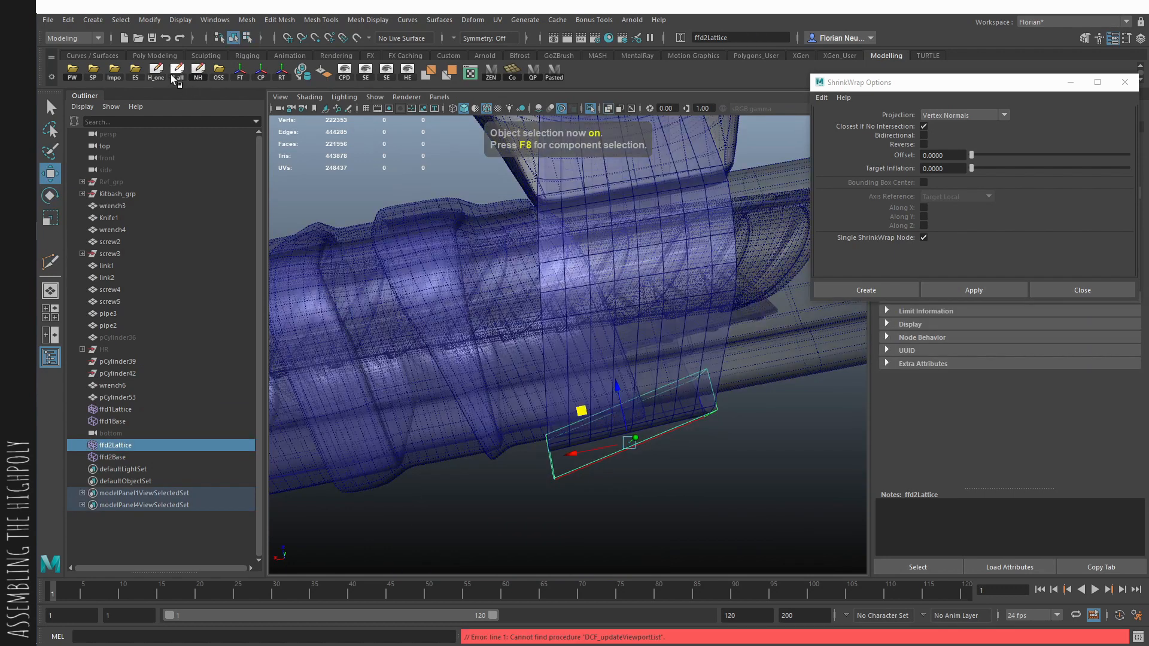
- Delete all history and shrink-wrap the seventh band onto the combined wrench and handle mesh
click(177, 73)
key(q)
mouse_move(688, 326)
alt+mouse_down()
mouse_move(626, 324)
mouse_move(680, 335)
alt+mouse_up()
key(alt+x)
click(645, 319)
shift+click(721, 344)
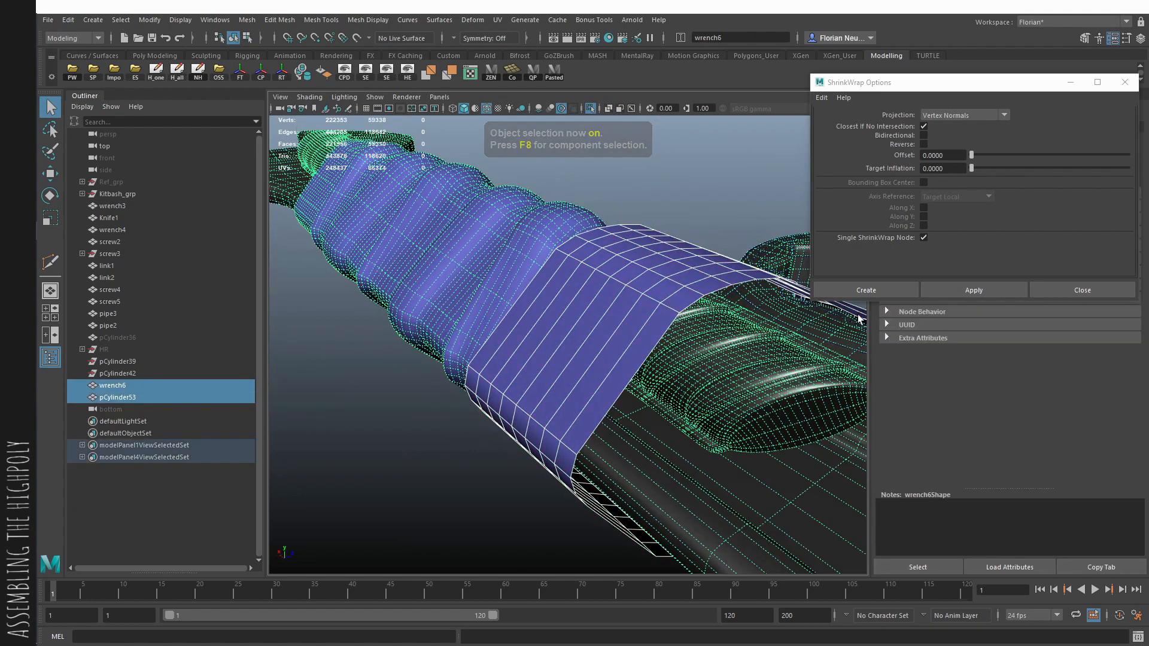
click(972, 292)
- Extrude the seventh band's faces to give the tape thickness
click(589, 430)
key(ctrl+e)
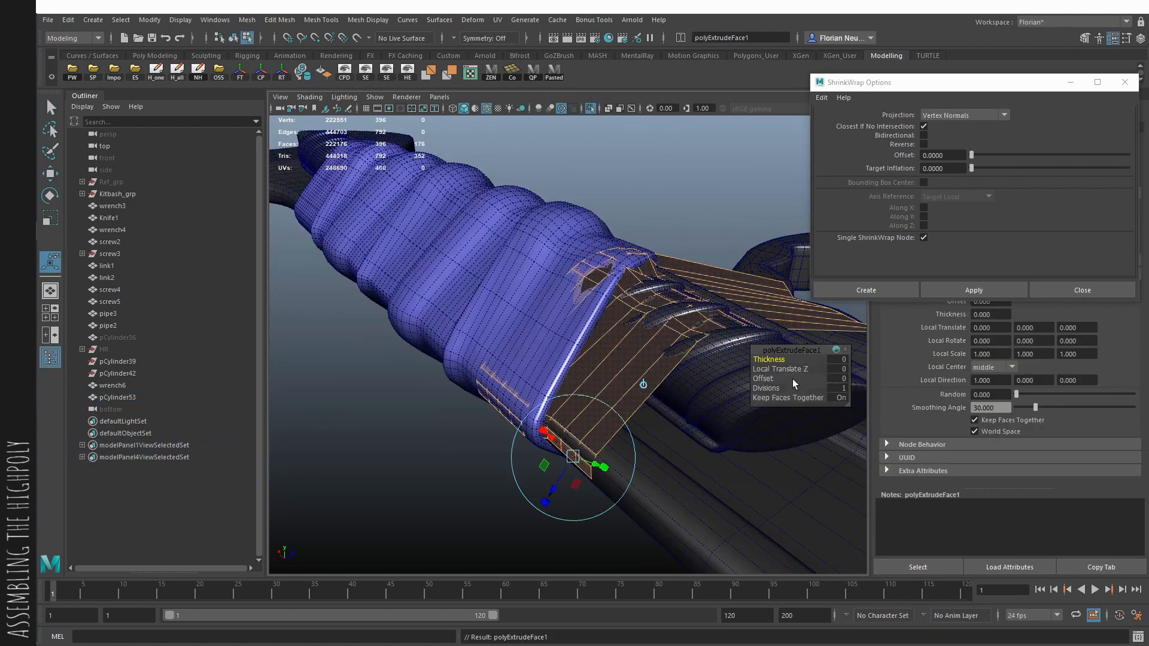
drag(774, 367, 796, 365)
click(752, 343)
- Reinforce the rim edges of the thickened seventh band and turn on its smooth mesh preview
key(F10)
click(710, 349)
alt+drag(710, 349, 513, 289)
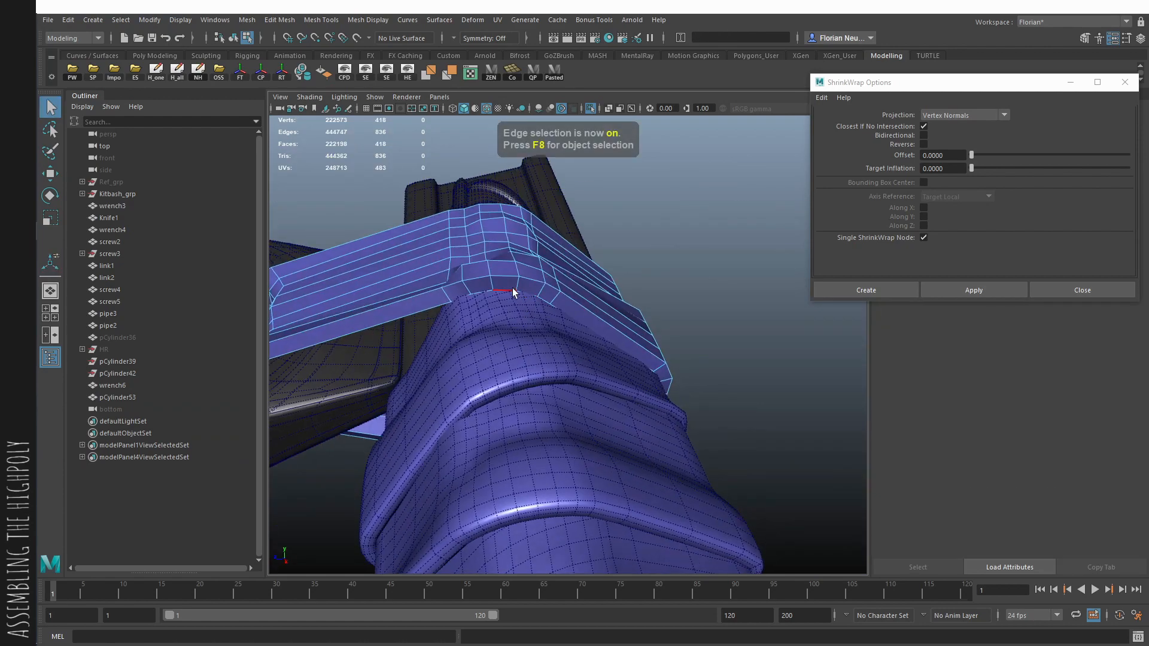
click(534, 288)
key(ctrl+shift+e)
key(F8)
key(3)
- Move the seventh band into the hidden HR group and optimize the scene size
click(757, 324)
mouse_move(757, 325)
alt+mouse_down()
mouse_move(655, 359)
mouse_move(655, 395)
mouse_move(568, 395)
alt+mouse_up()
key(alt+5)
alt+right_drag(568, 395, 485, 394)
alt+drag(486, 393, 621, 427)
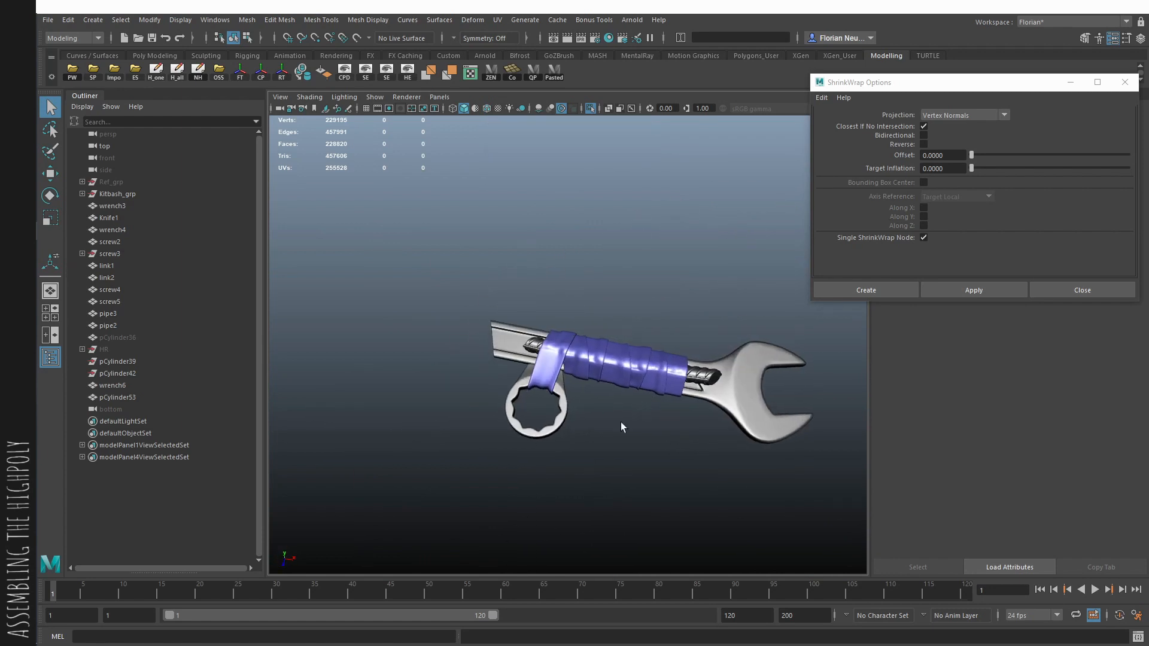
click(558, 376)
key(Delete)
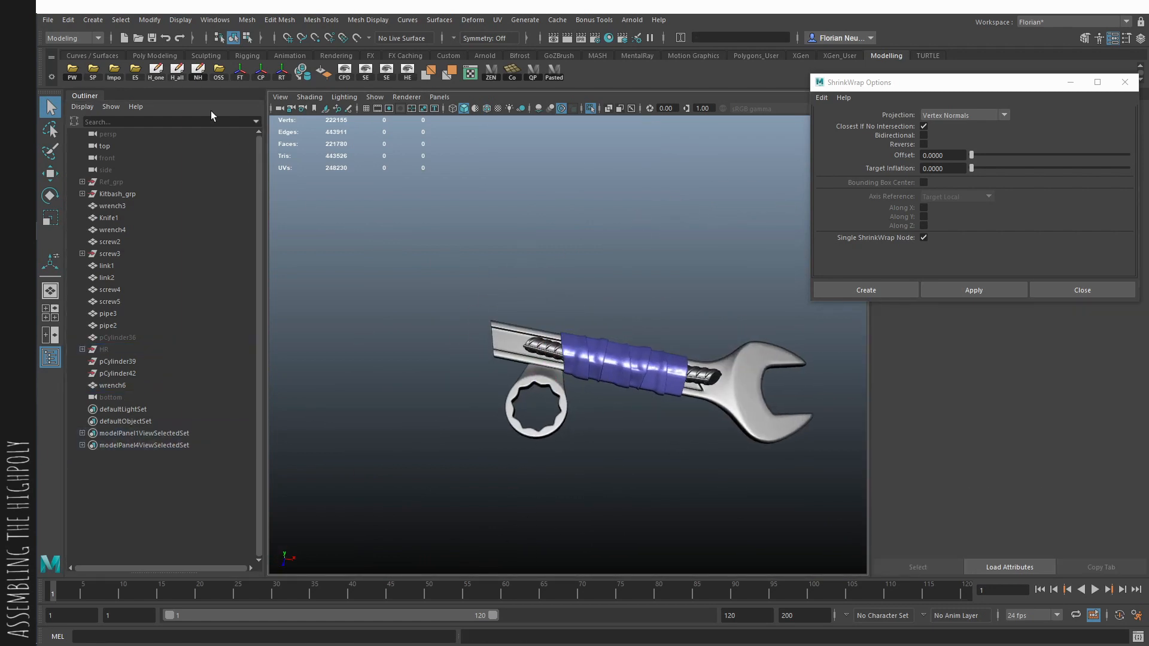
click(197, 72)
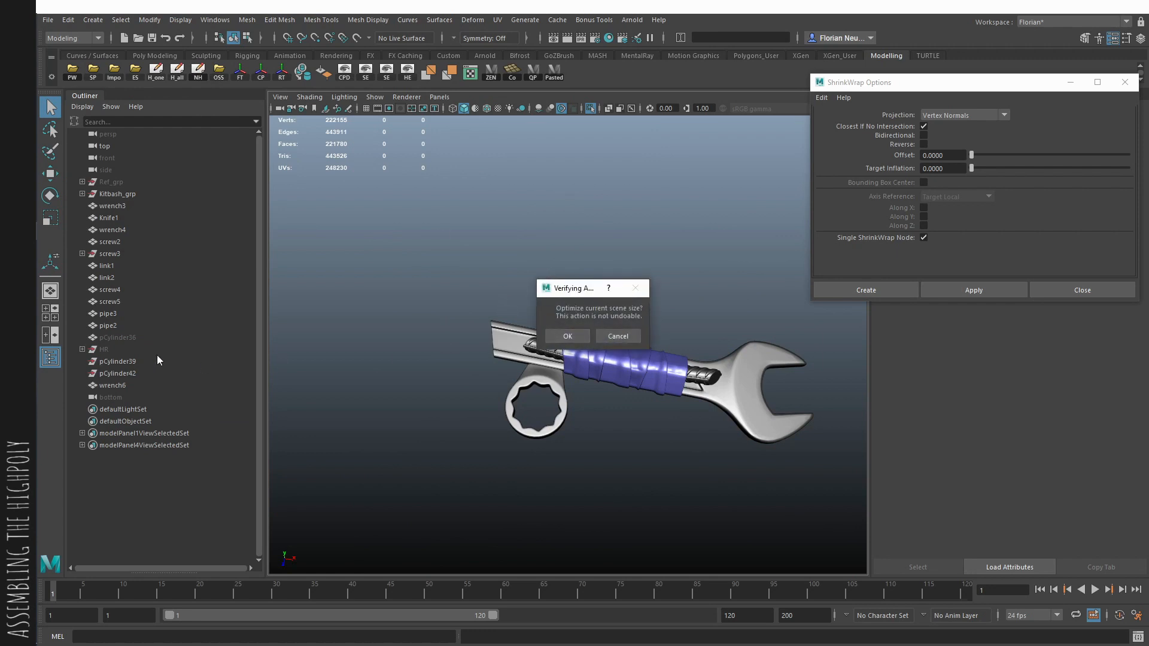
key(Return)
- Unhide the HR group and bring the rest of the weapon back into view
click(117, 350)
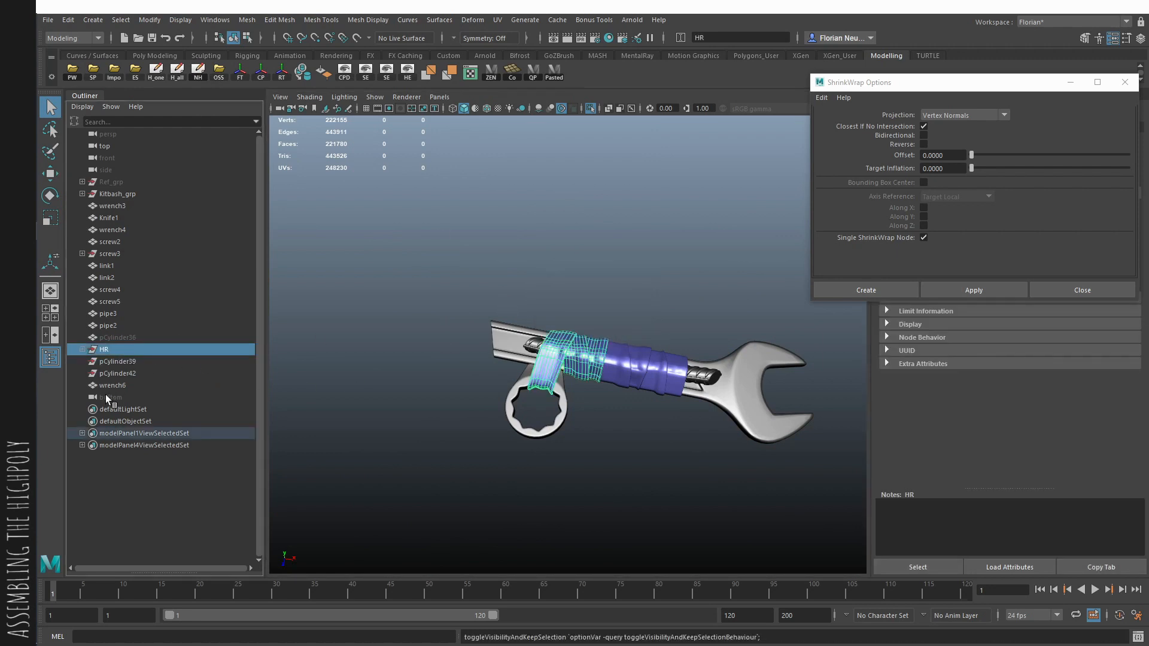
key(ctrl+1)
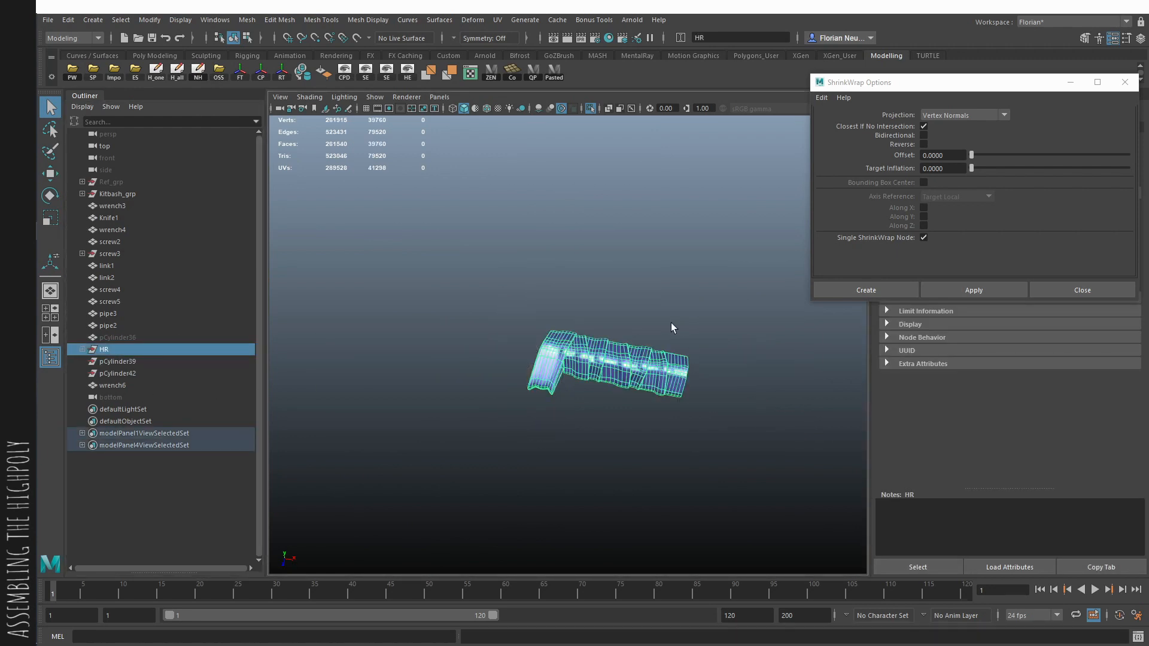
click(394, 333)
key(ctrl+1)
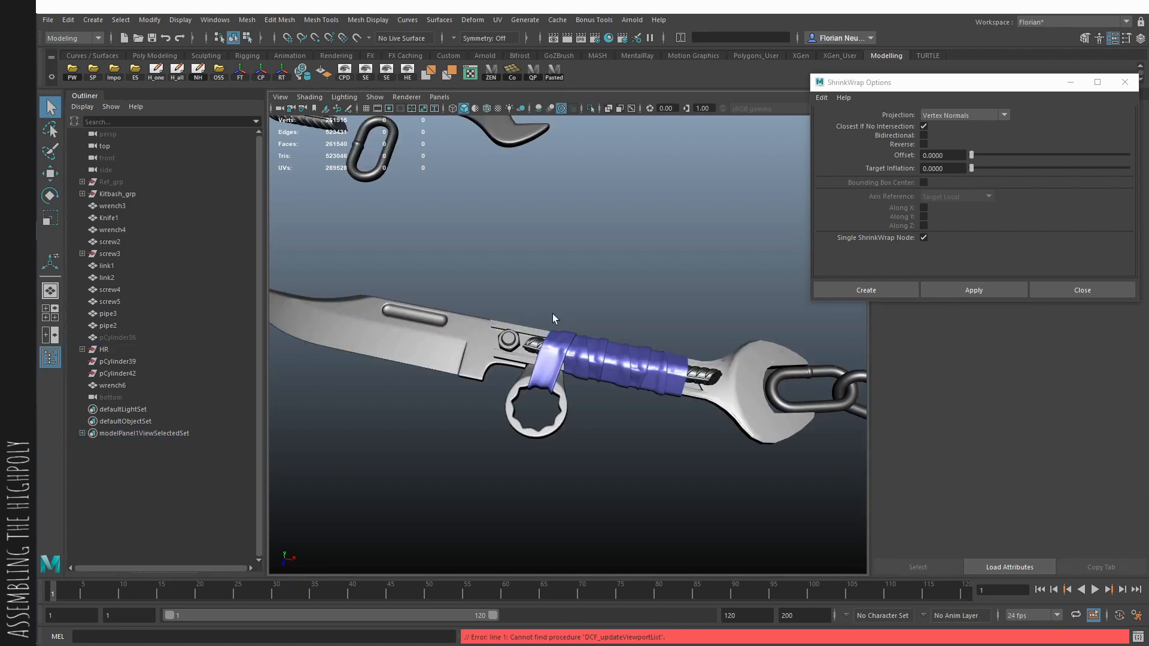
- Delete the combined wrench and handle mesh and turn on smooth mesh preview for the open-end wrench
click(521, 342)
click(523, 345)
click(530, 347)
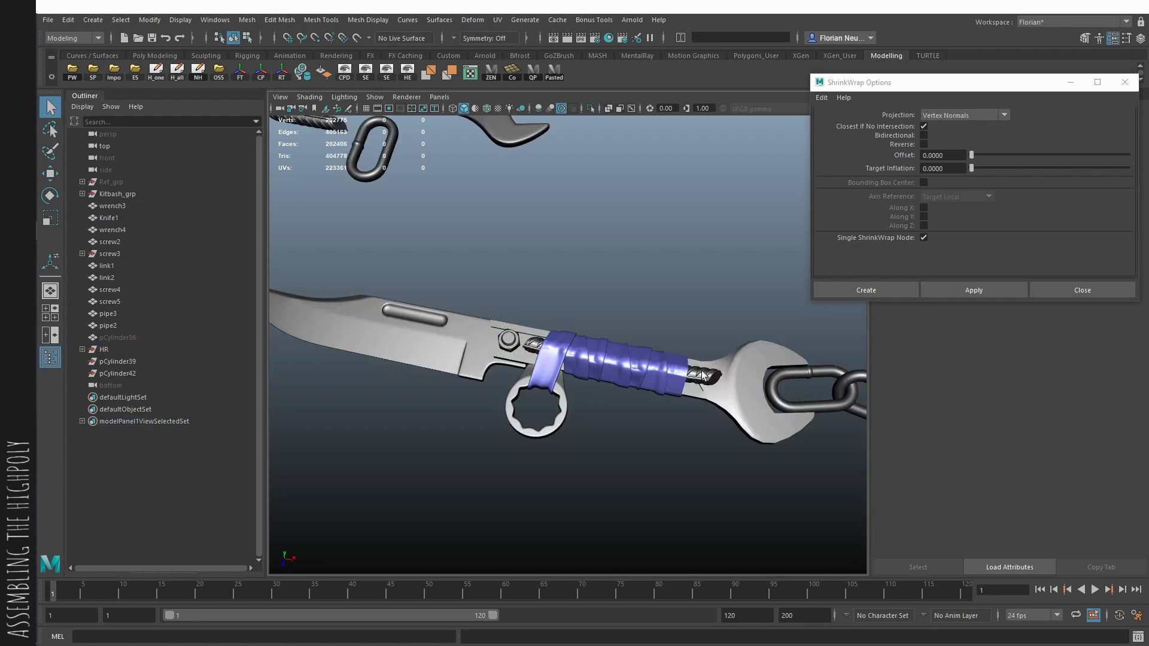
alt+drag(704, 376, 694, 391)
click(714, 383)
alt+right_drag(700, 410, 728, 457)
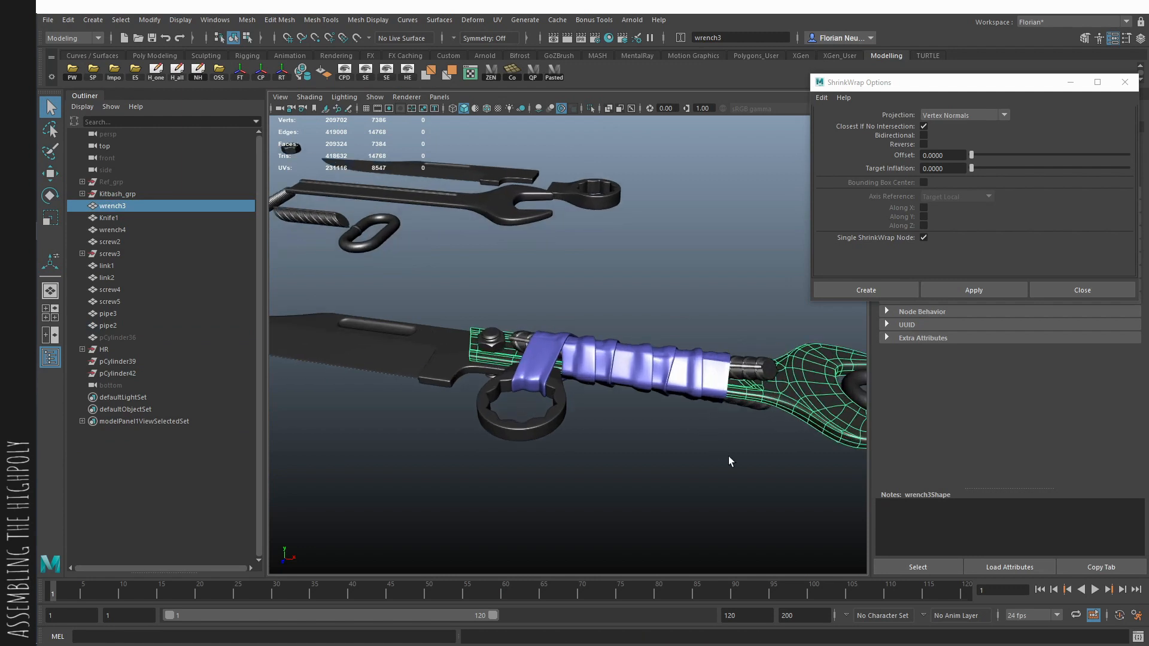
- Optimize the scene size and rename the HR group of tape bands as duct tape
click(138, 348)
key(f)
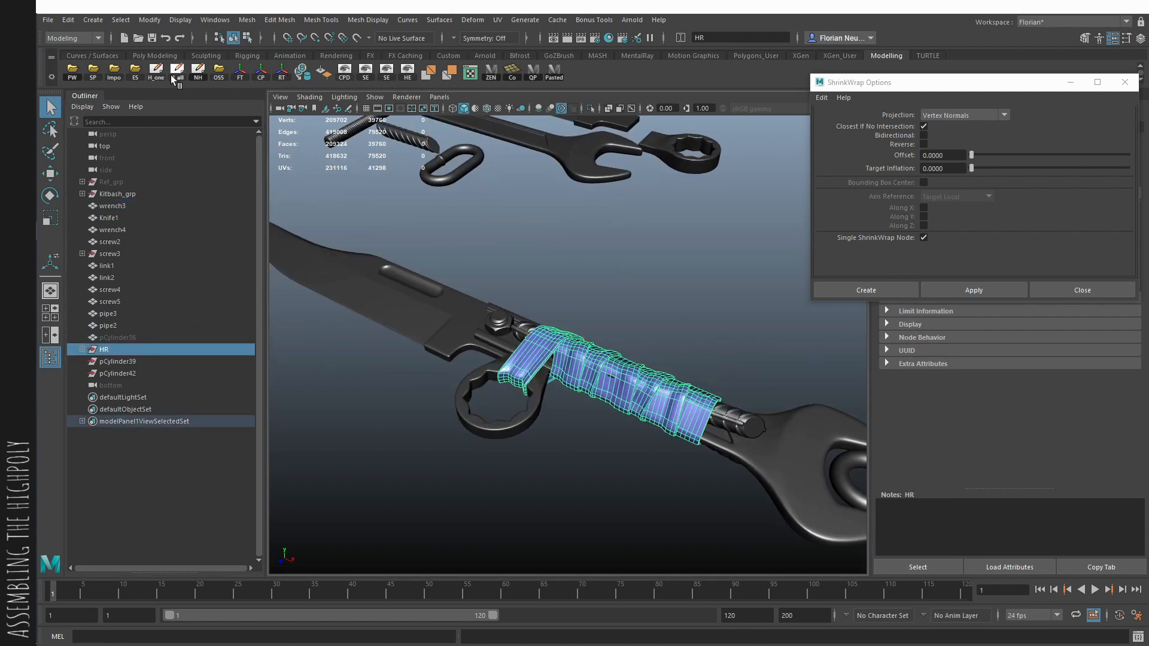
click(217, 80)
click(569, 336)
double_click(174, 345)
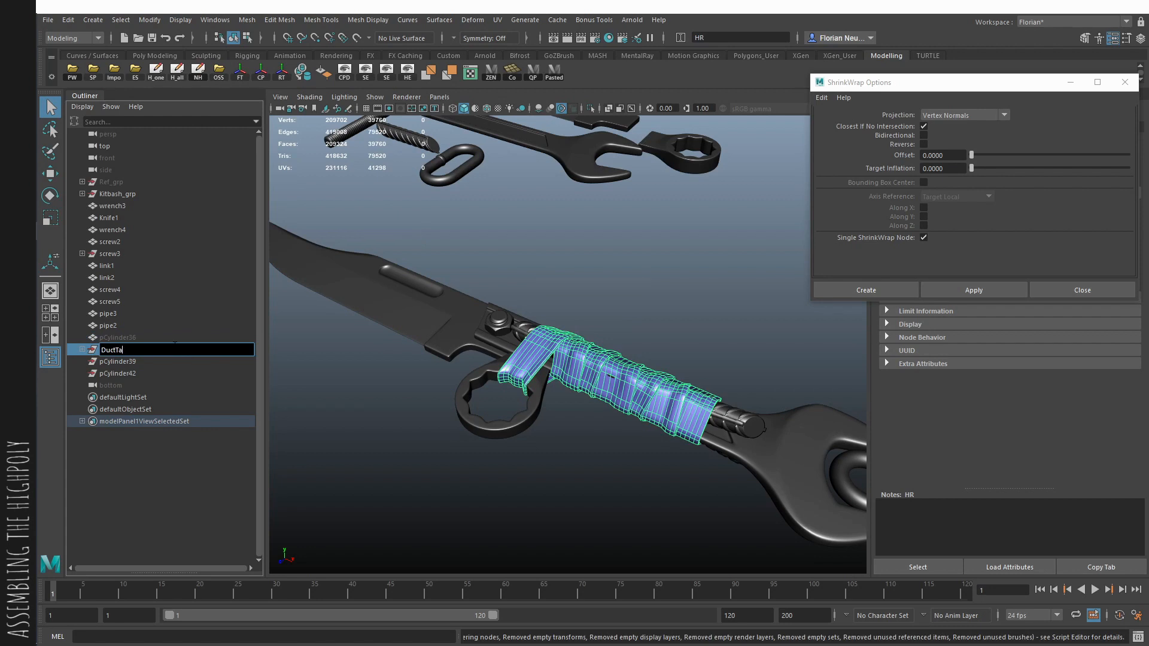
middle_drag(174, 346, 135, 349)
- Place the duct-tape group in a new group named HR and hide it
key(ctrl+g)
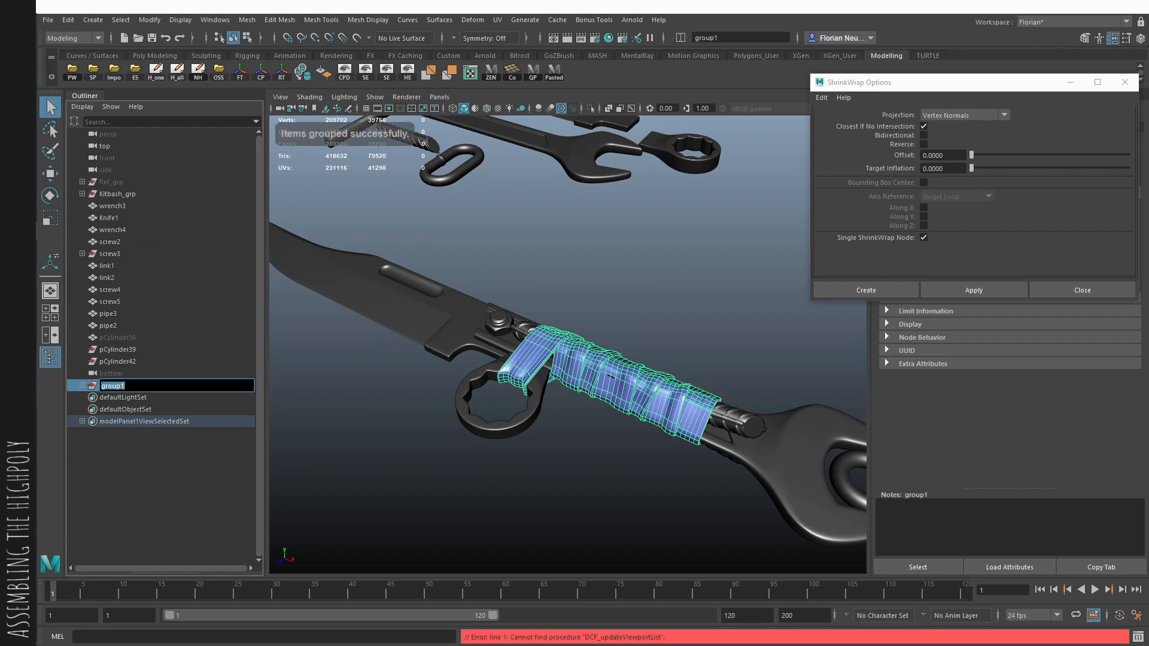
text(HR)
key(Return)
key(ctrl+h)
- Parent all the knife weapon's parts to the HR group and optimize the scene size
alt+drag(506, 300, 308, 289)
drag(879, 464, 879, 466)
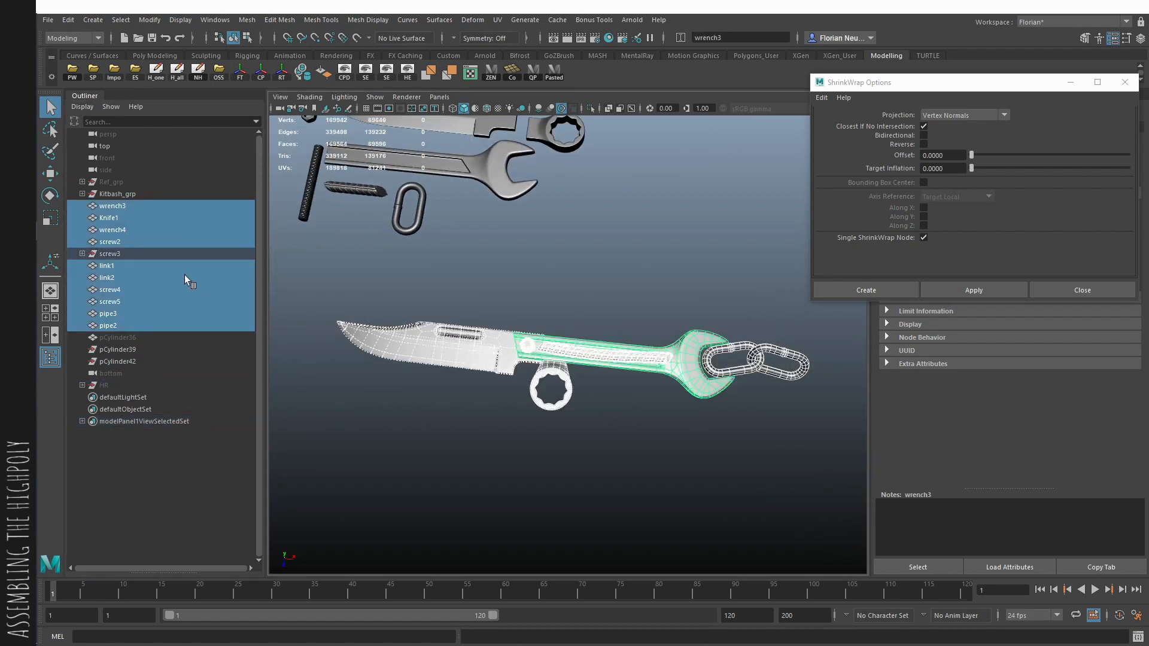
ctrl+click(113, 386)
key(p)
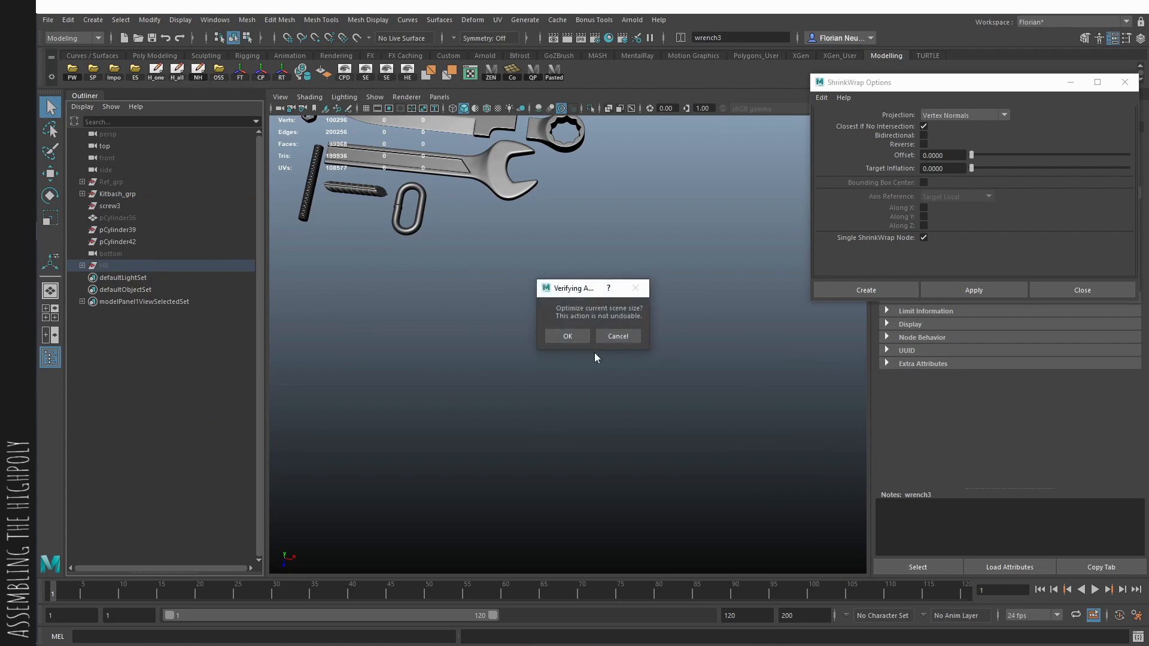
click(568, 335)
- Delete the leftover screw3, pCylinder39 and pCylinder42 groups and the unused hidden cylinder
shift+click(137, 227)
key(Delete)
click(127, 209)
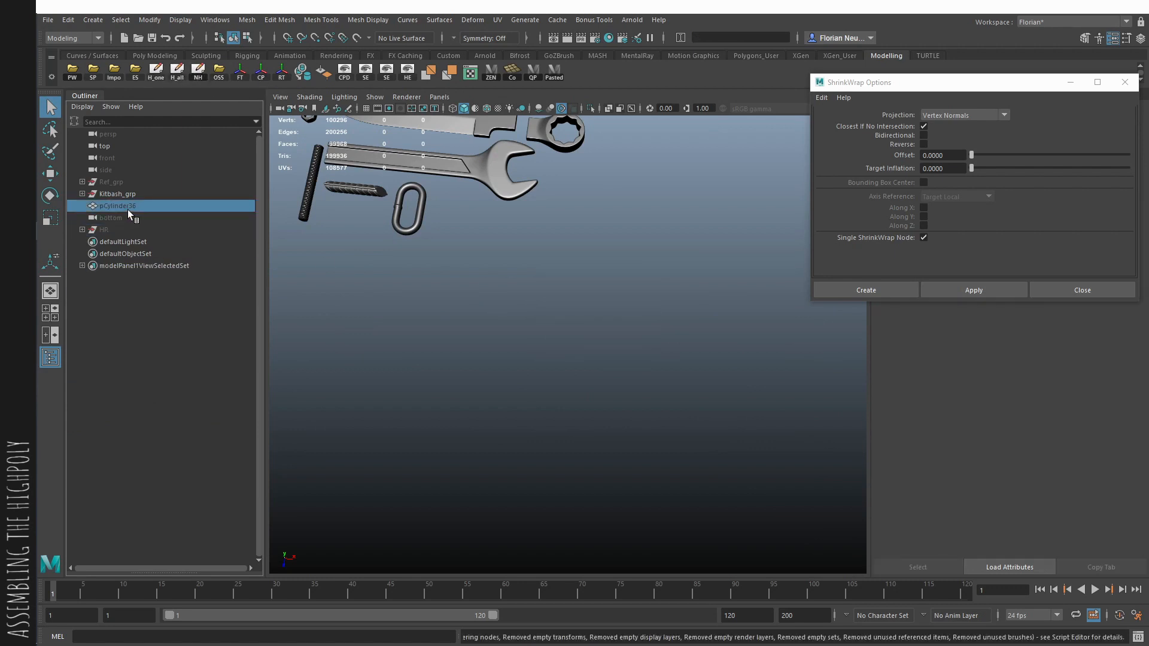
key(h)
alt+drag(547, 258, 553, 201)
key(Delete)
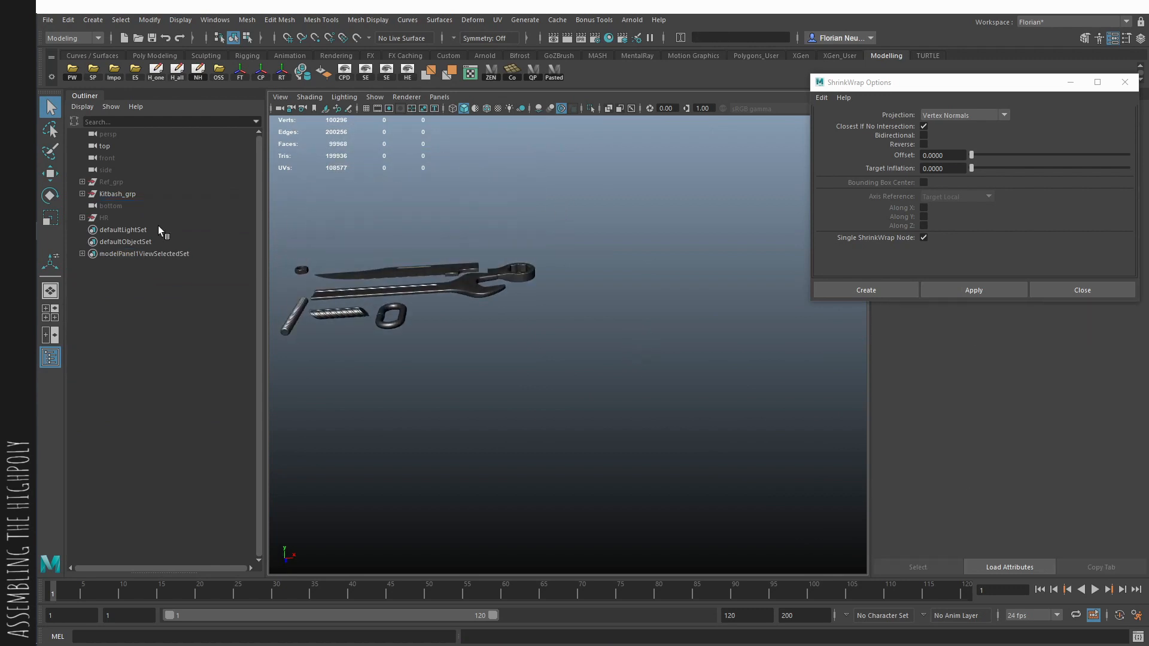
- Delete the bottom camera and unhide the HR group
click(135, 196)
click(120, 207)
key(Delete)
click(115, 208)
key(h)
click(664, 429)
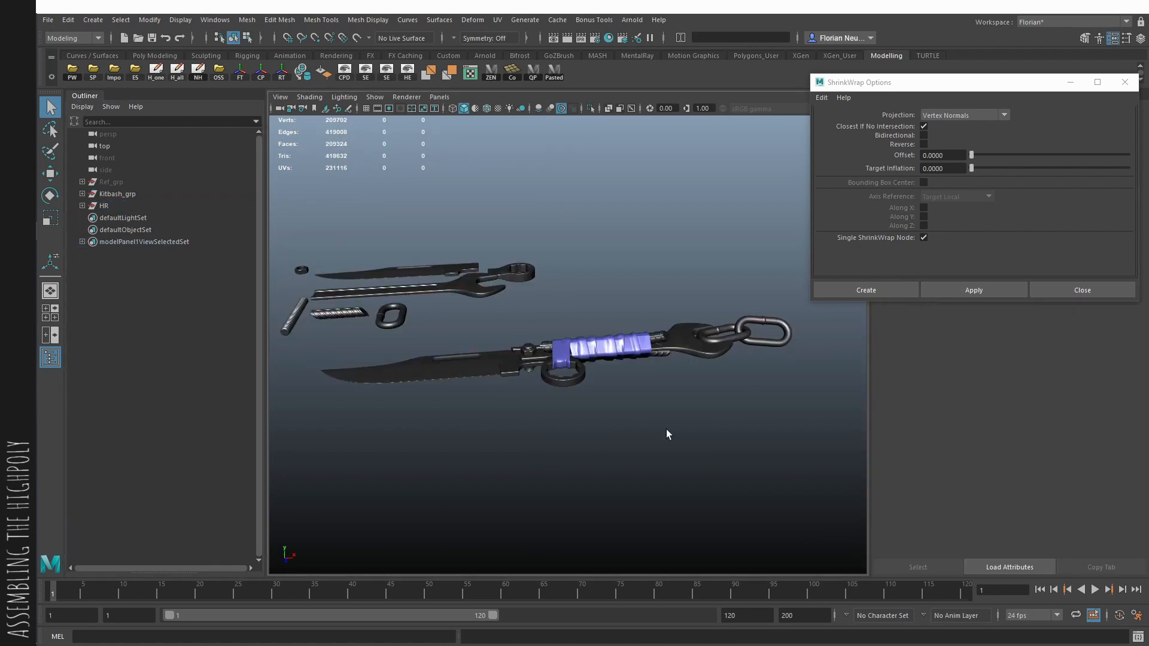
- Close the ShrinkWrap options and maximize the viewport to full screen with the whole weapon framed
alt+right_drag(667, 431, 733, 442)
alt+drag(733, 443, 688, 479)
mouse_move(688, 479)
alt+right_down()
mouse_move(639, 464)
mouse_move(703, 466)
alt+right_up()
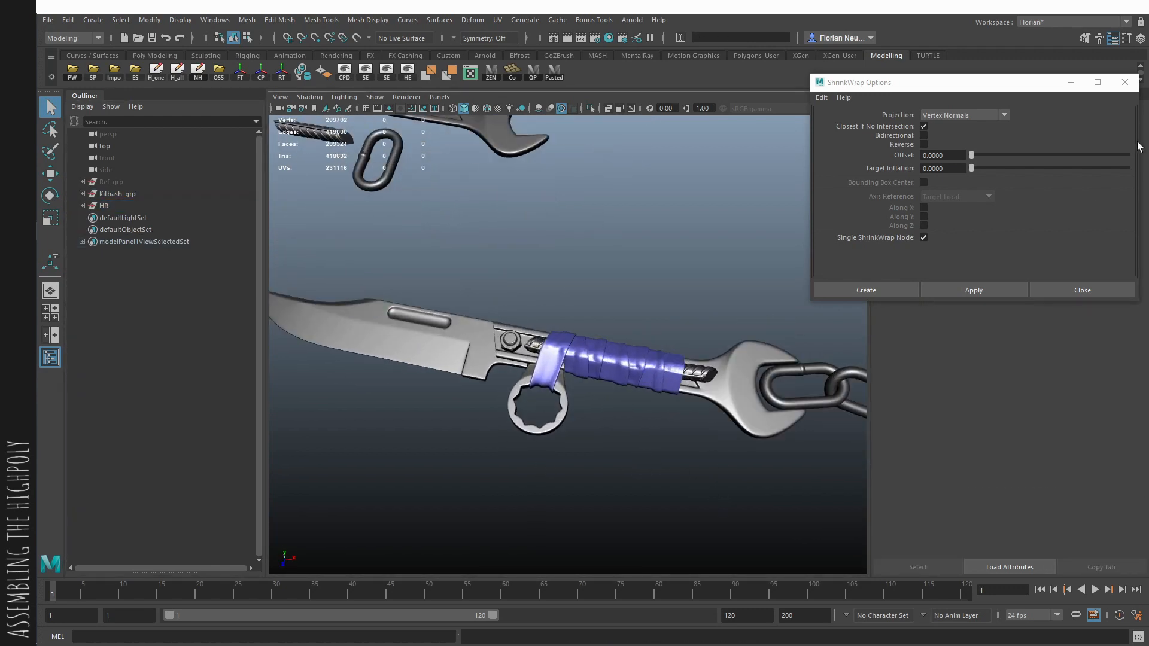
click(1124, 82)
key(ctrl+space)
alt+right_drag(733, 286, 516, 264)
alt+drag(516, 263, 501, 302)
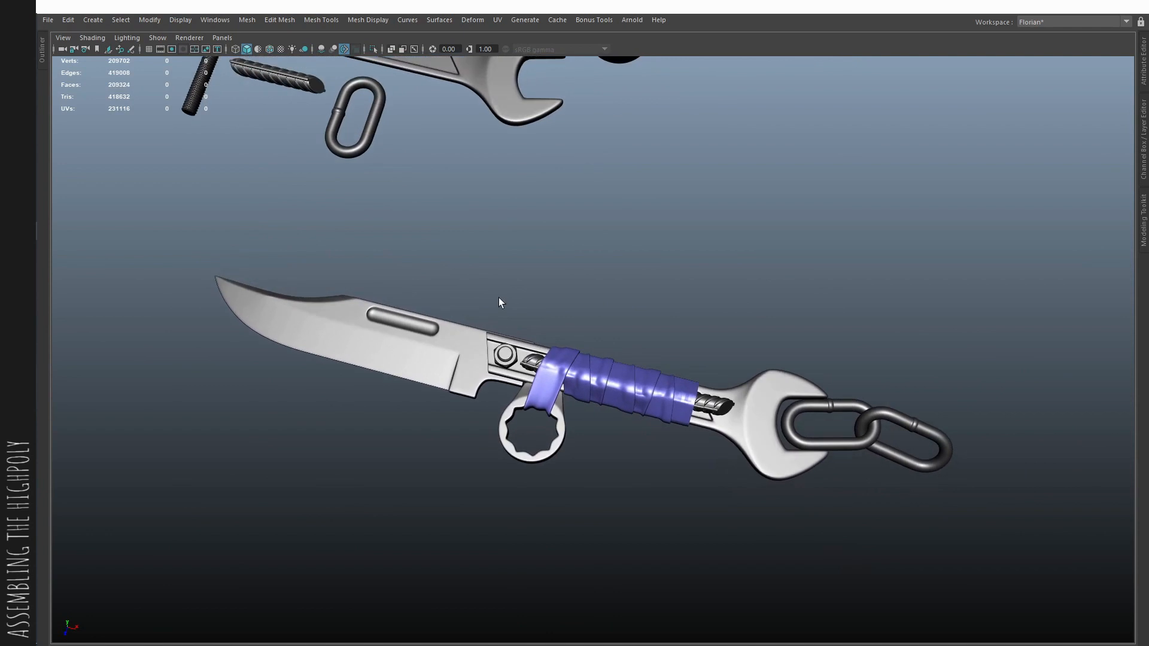
- Select all the assembled weapon's meshes and turn on their smooth mesh preview
drag(687, 390, 658, 434)
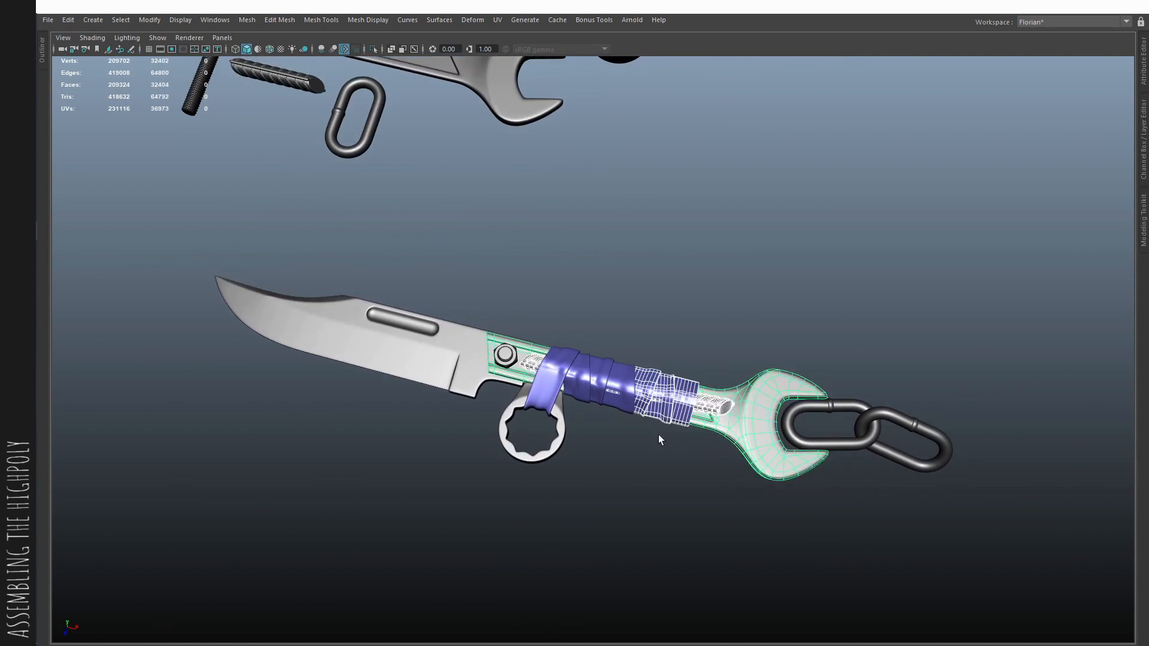
click(800, 508)
drag(913, 534, 194, 253)
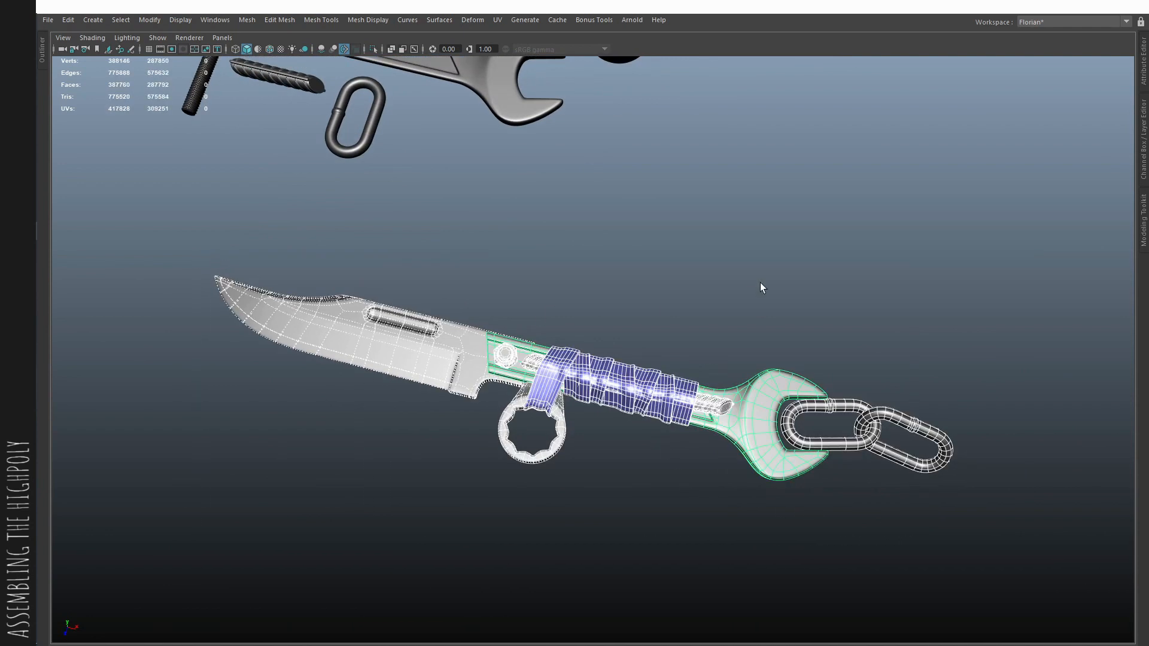
click(759, 283)
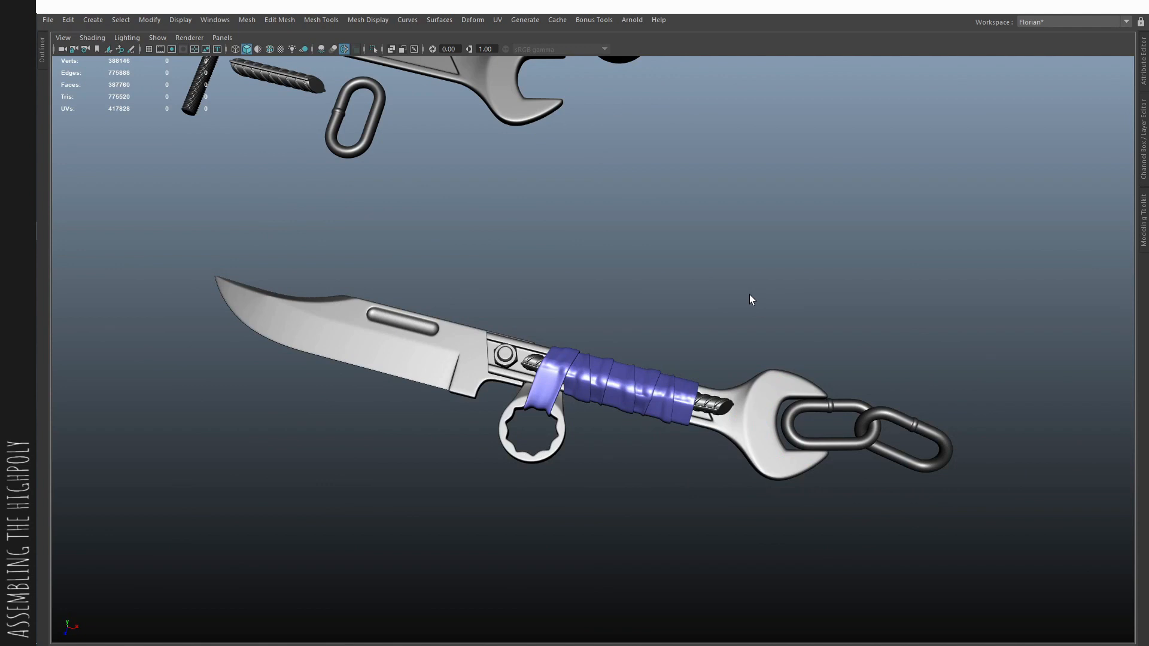